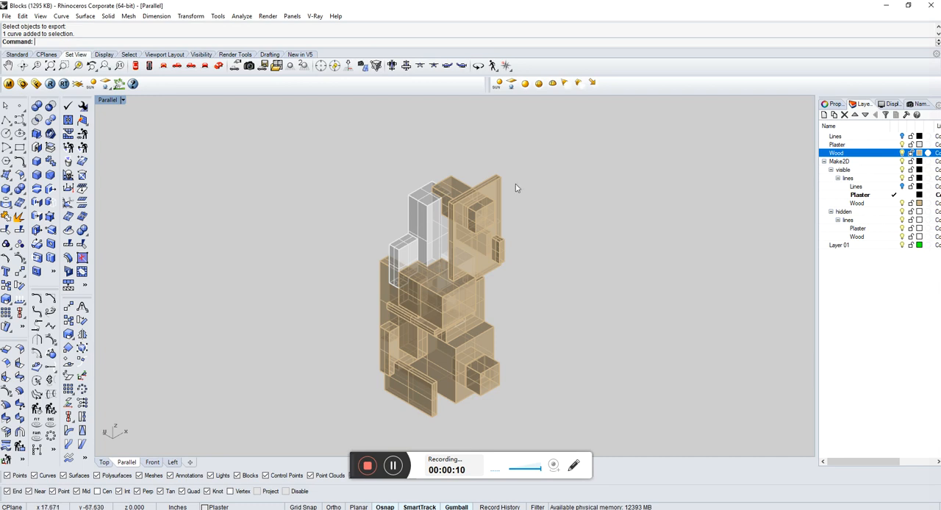
Generate a Make2D drawing of all the blocks from the current view, showing hidden lines and maintaining source layers.
{"action": "left_click_drag", "start_coordinate": [556, 143], "coordinate": [337, 438]}
{"action": "type", "text": "Make2D"}
{"action": "key", "text": "Return"}
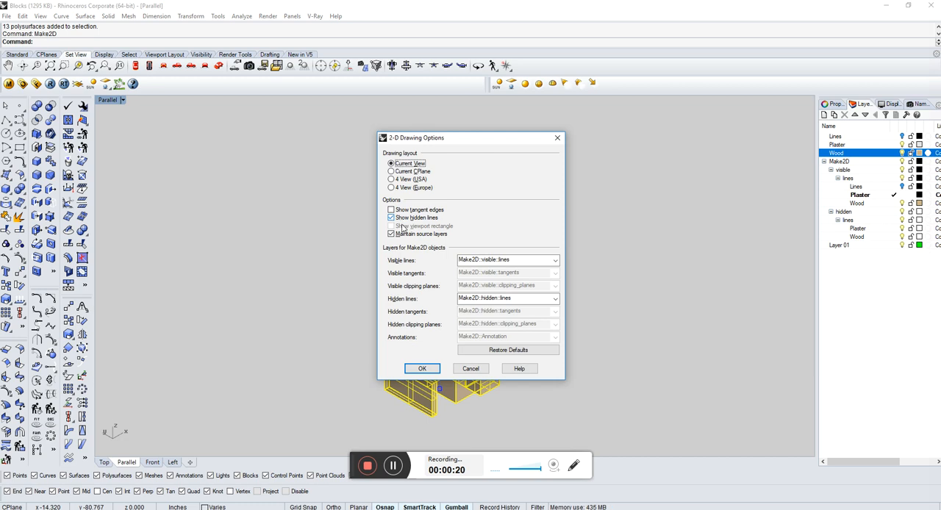
{"action": "left_click", "coordinate": [423, 368]}
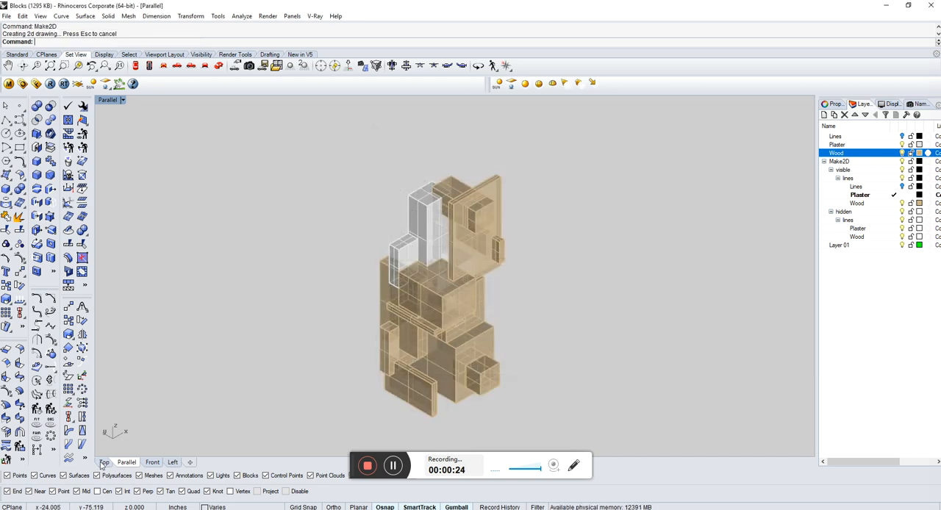
Switch to the Top view to bring up the 2D drawings.
{"action": "left_click", "coordinate": [104, 462]}
{"action": "scroll", "coordinate": [432, 298], "scroll_direction": "up", "scroll_amount": 6}
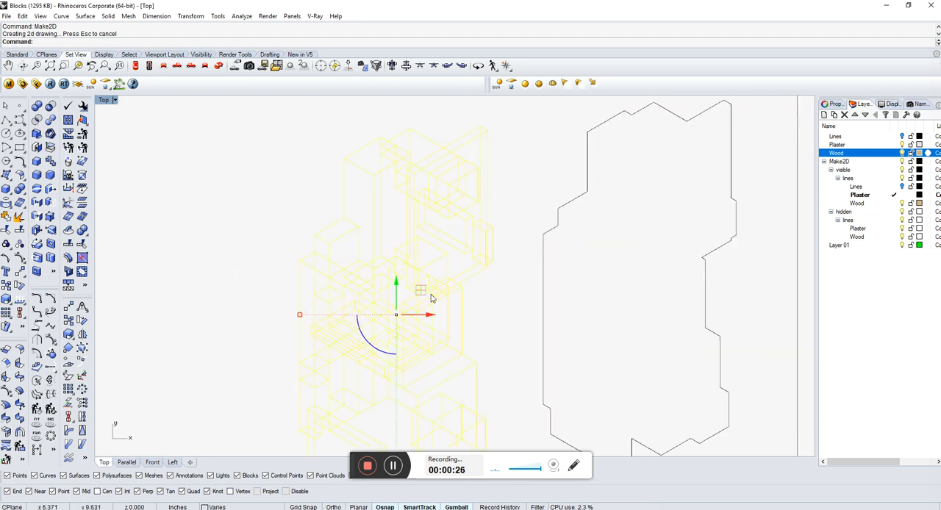
Move the newly generated 2D drawing farther away from the existing silhouette outline.
{"action": "left_click_drag", "start_coordinate": [427, 316], "coordinate": [197, 293]}
{"action": "scroll", "coordinate": [525, 245], "scroll_direction": "down", "scroll_amount": 9}
{"action": "left_click", "coordinate": [308, 262]}
Examine the visible and hidden linework of the new 2D drawing up close.
{"action": "scroll", "coordinate": [306, 261], "scroll_direction": "up", "scroll_amount": 6}
{"action": "scroll", "coordinate": [483, 230], "scroll_direction": "up", "scroll_amount": 6}
{"action": "left_click_drag", "start_coordinate": [463, 290], "coordinate": [461, 292]}
{"action": "scroll", "coordinate": [484, 211], "scroll_direction": "up", "scroll_amount": 3}
{"action": "scroll", "coordinate": [422, 263], "scroll_direction": "down", "scroll_amount": 3}
{"action": "scroll", "coordinate": [453, 220], "scroll_direction": "down", "scroll_amount": 4}
{"action": "left_click", "coordinate": [452, 215]}
{"action": "scroll", "coordinate": [452, 218], "scroll_direction": "up", "scroll_amount": 5}
{"action": "left_click_drag", "start_coordinate": [446, 287], "coordinate": [393, 359]}
{"action": "scroll", "coordinate": [434, 195], "scroll_direction": "down", "scroll_amount": 5}
{"action": "left_click", "coordinate": [436, 186]}
{"action": "scroll", "coordinate": [441, 162], "scroll_direction": "down", "scroll_amount": 6}
Delete all curves of the newly generated 2D drawing.
{"action": "left_click_drag", "start_coordinate": [491, 131], "coordinate": [341, 382]}
{"action": "scroll", "coordinate": [437, 193], "scroll_direction": "up", "scroll_amount": 4}
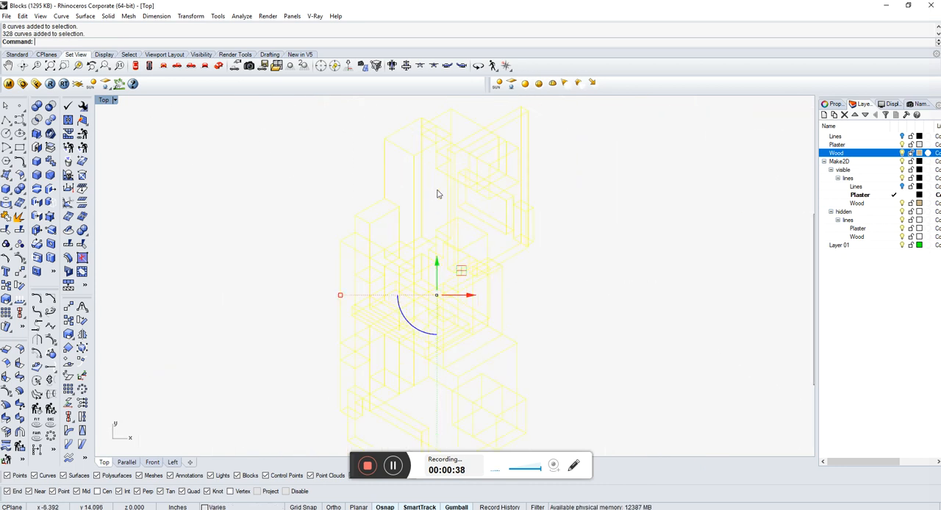
{"action": "scroll", "coordinate": [420, 204], "scroll_direction": "down", "scroll_amount": 4}
{"action": "key", "text": "Delete"}
{"action": "right_click", "coordinate": [757, 198]}
{"action": "left_click", "coordinate": [752, 199]}
{"action": "key", "text": "Escape"}
{"action": "scroll", "coordinate": [477, 220], "scroll_direction": "down", "scroll_amount": 5}
{"action": "scroll", "coordinate": [397, 214], "scroll_direction": "up", "scroll_amount": 5}
{"action": "scroll", "coordinate": [544, 223], "scroll_direction": "up", "scroll_amount": 4}
{"action": "scroll", "coordinate": [654, 214], "scroll_direction": "down", "scroll_amount": 2}
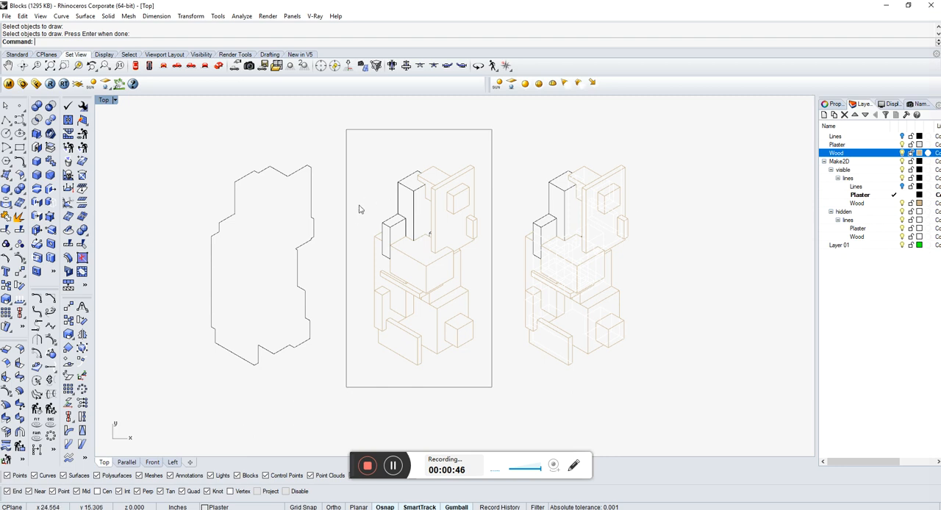
{"action": "left_click", "coordinate": [316, 227]}
{"action": "left_click", "coordinate": [324, 184]}
{"action": "scroll", "coordinate": [248, 210], "scroll_direction": "up", "scroll_amount": 1}
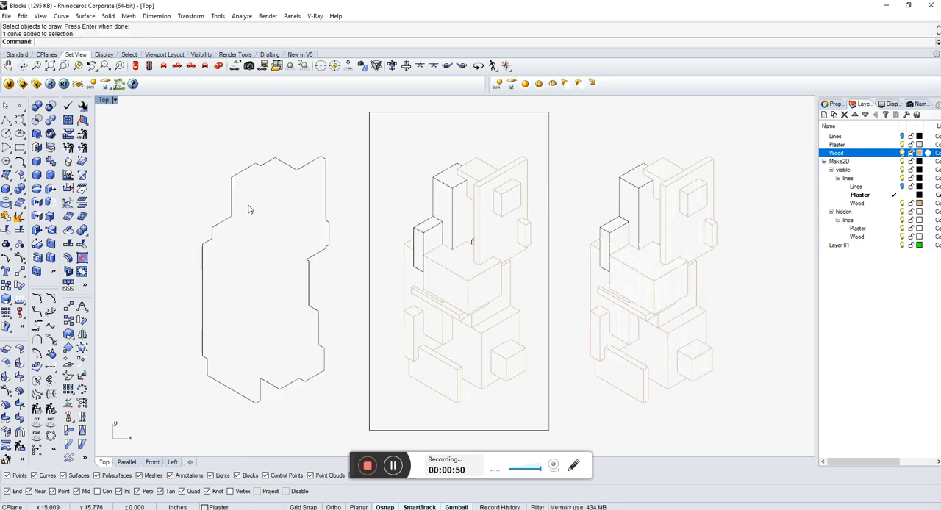
{"action": "left_click", "coordinate": [511, 456]}
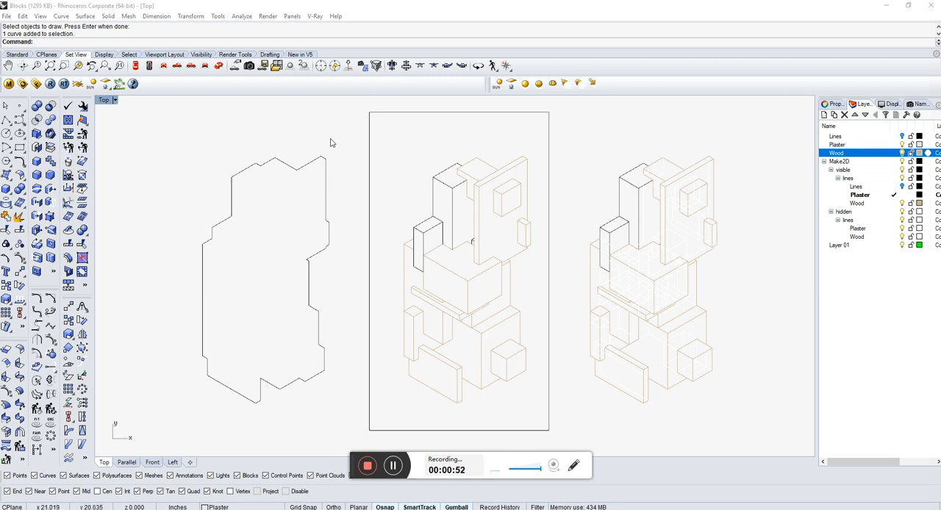
{"action": "left_click", "coordinate": [310, 164]}
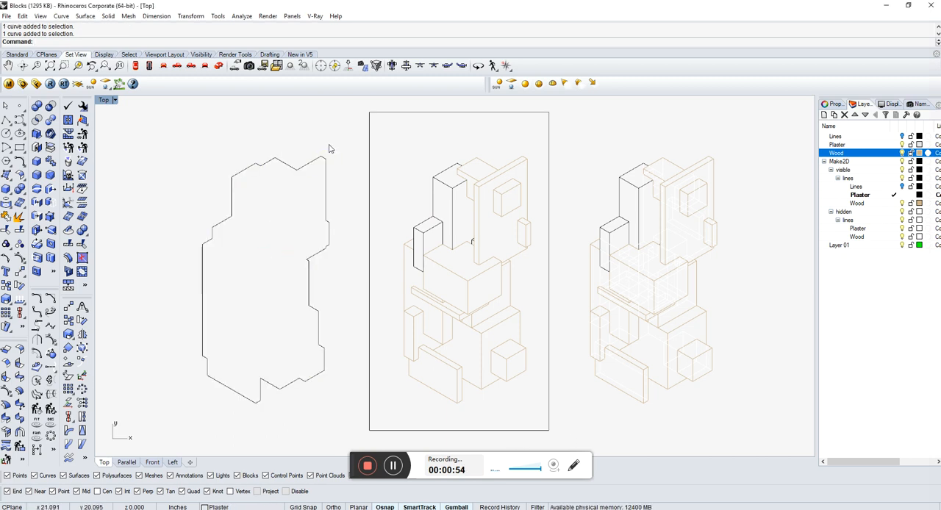
Delete the existing rectangular frame around the drawing without hidden lines.
{"action": "left_click", "coordinate": [520, 113]}
{"action": "left_click", "coordinate": [575, 125]}
{"action": "left_click", "coordinate": [548, 133]}
{"action": "key", "text": "Delete"}
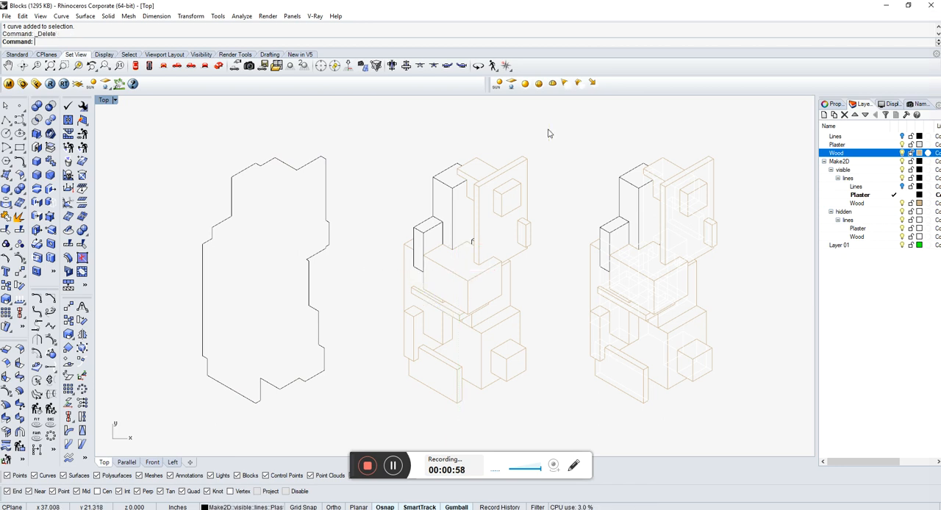
Make the lines sublayer under visible current and draw a rectangle about 13 by 22 inches around the drawing without hidden lines.
{"action": "type", "text": "rectangle"}
{"action": "key", "text": "Return"}
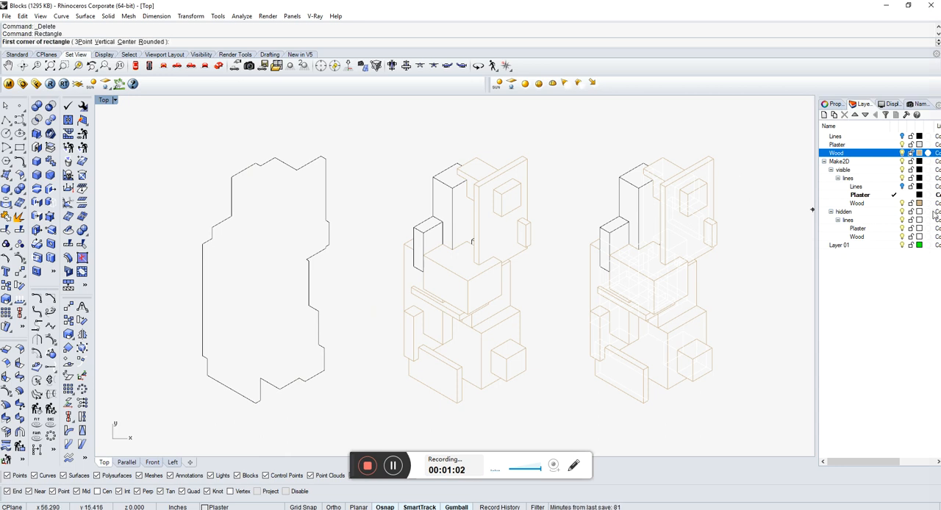
{"action": "left_click", "coordinate": [895, 179]}
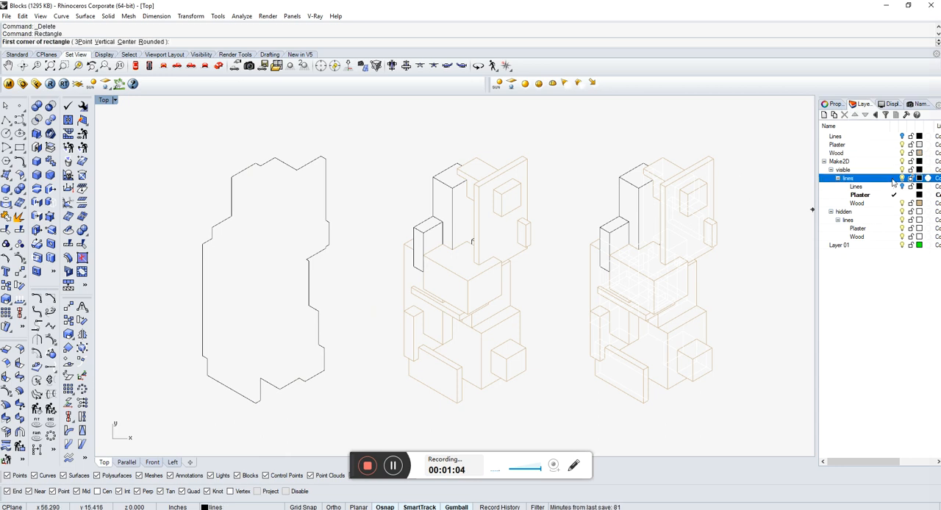
{"action": "left_click", "coordinate": [378, 126]}
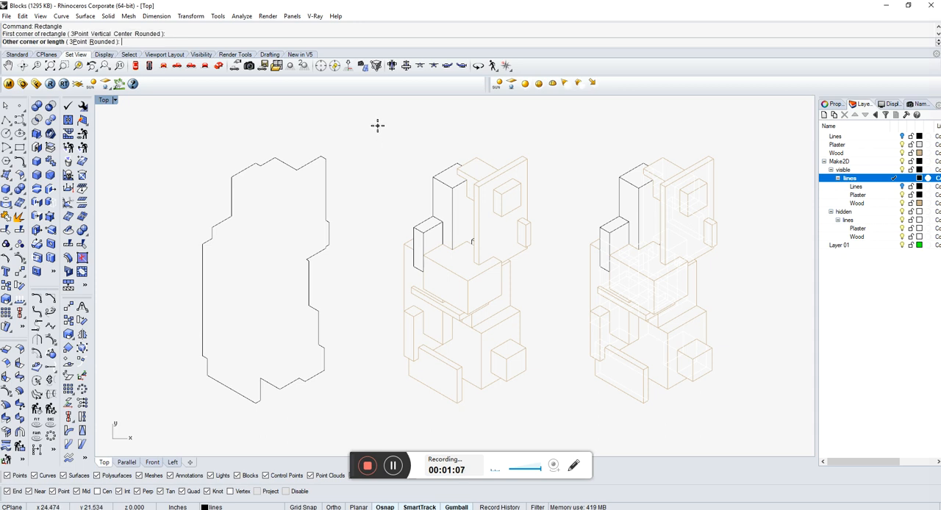
{"action": "left_click", "coordinate": [553, 432]}
Draw a second rectangle of similar size enclosing the drawing that contains hidden lines.
{"action": "right_click", "coordinate": [566, 130]}
{"action": "left_click", "coordinate": [567, 126]}
{"action": "left_click", "coordinate": [746, 428]}
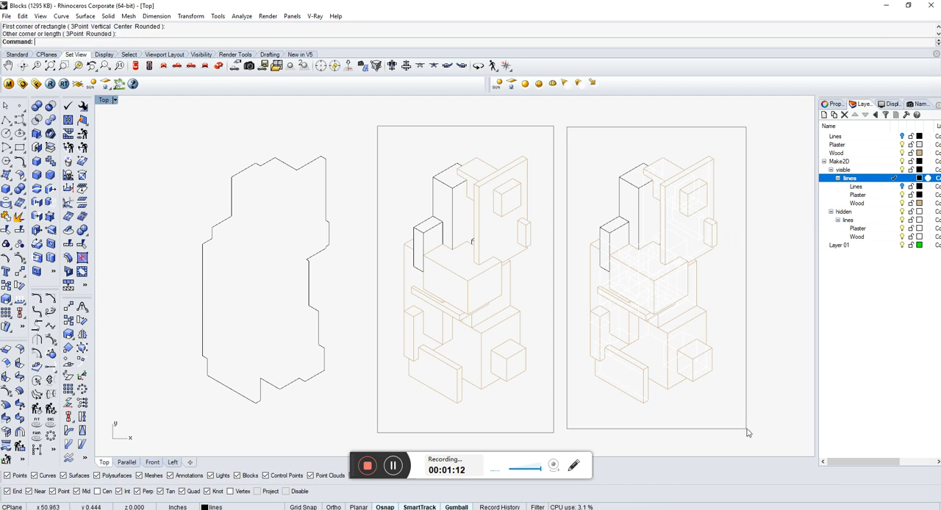
{"action": "scroll", "coordinate": [324, 217], "scroll_direction": "down", "scroll_amount": 3}
{"action": "scroll", "coordinate": [511, 236], "scroll_direction": "up", "scroll_amount": 3}
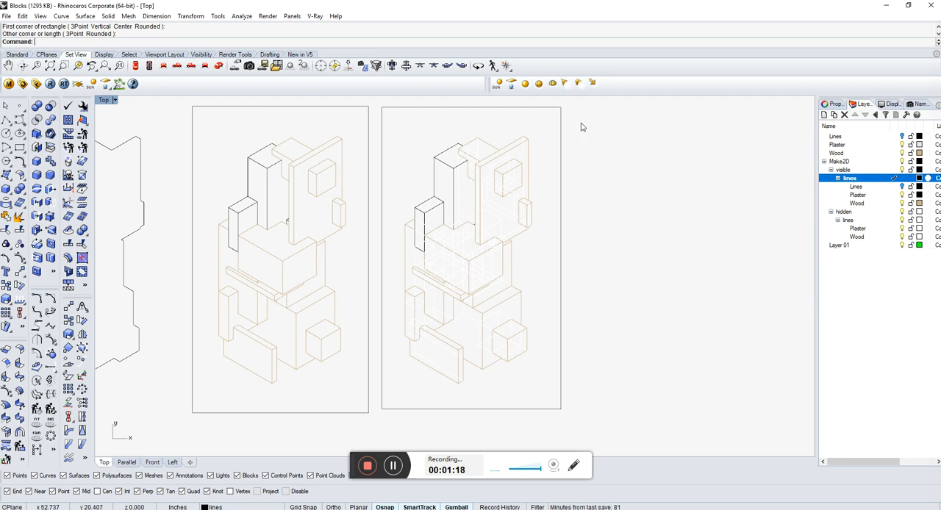
{"action": "left_click_drag", "start_coordinate": [465, 313], "coordinate": [391, 390]}
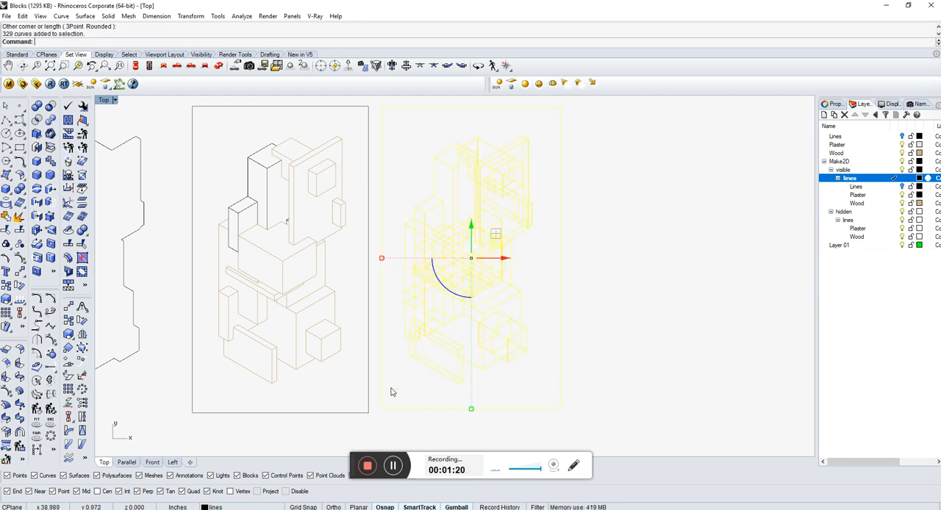
{"action": "key", "text": "Escape"}
{"action": "mouse_move", "coordinate": [374, 131]}
{"action": "left_mouse_down"}
{"action": "mouse_move", "coordinate": [259, 243]}
{"action": "mouse_move", "coordinate": [194, 407]}
{"action": "left_mouse_up"}
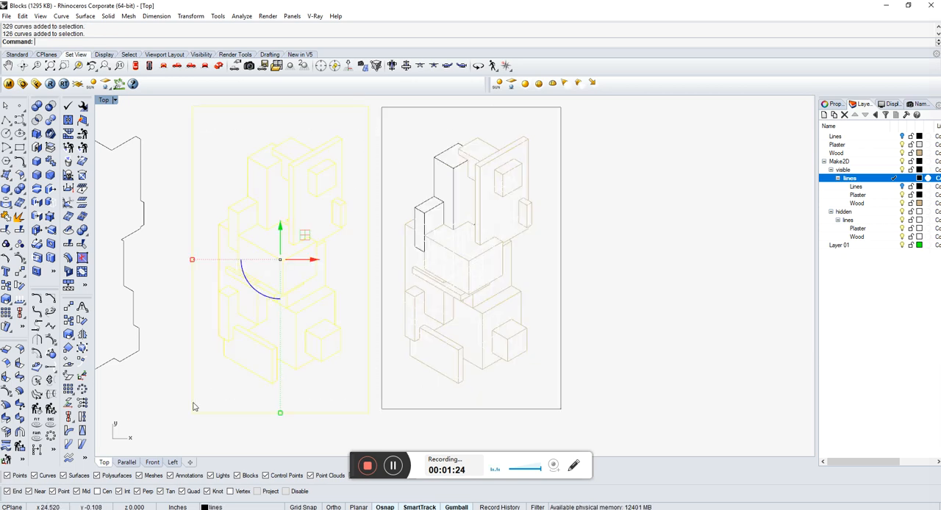
{"action": "key", "text": "Escape"}
Start CurveBoolean on the hidden-line drawing with its frame and keep the region between frame and silhouette.
{"action": "left_click_drag", "start_coordinate": [574, 122], "coordinate": [474, 245]}
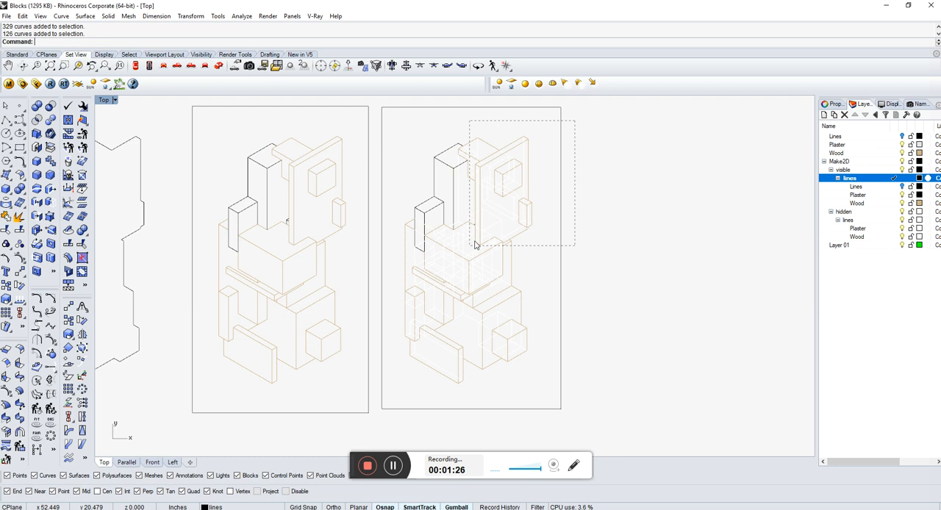
{"action": "left_click_drag", "start_coordinate": [384, 397], "coordinate": [384, 396]}
{"action": "type", "text": "urveBoolean"}
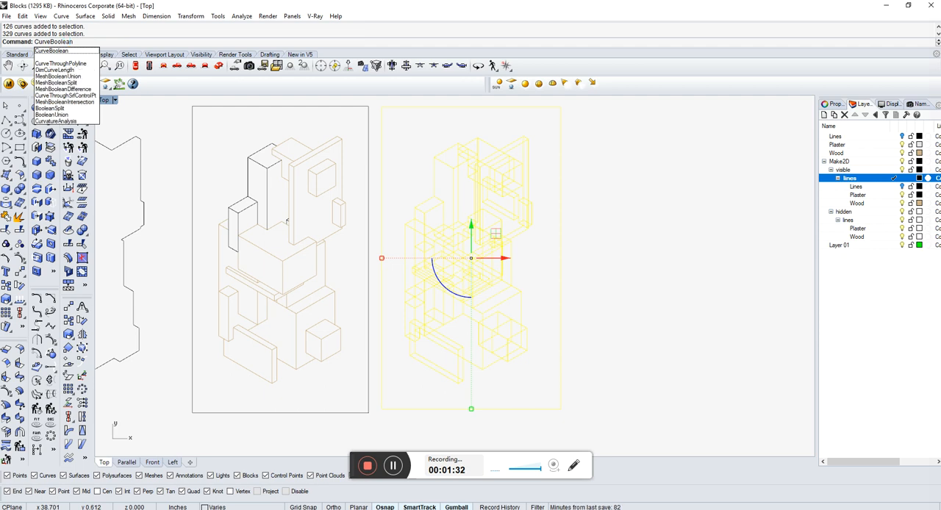
{"action": "key", "text": "Return"}
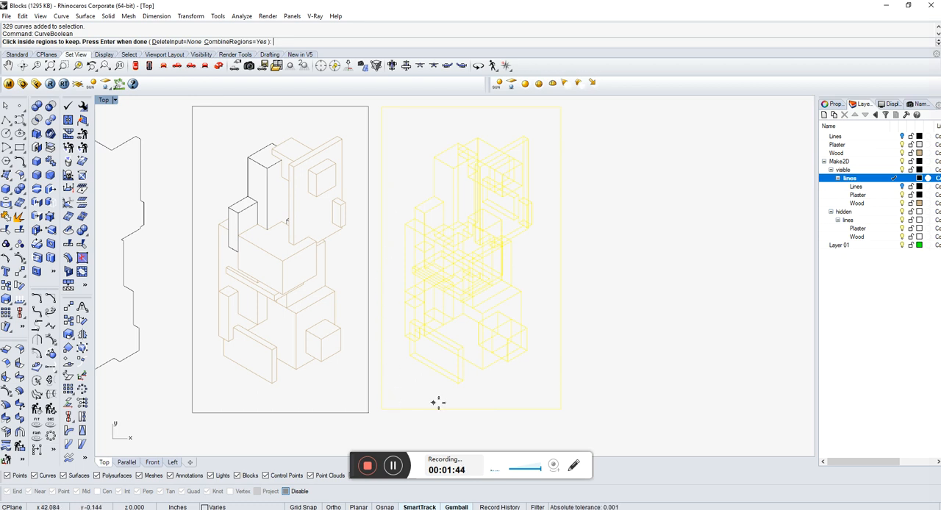
{"action": "left_click", "coordinate": [537, 264]}
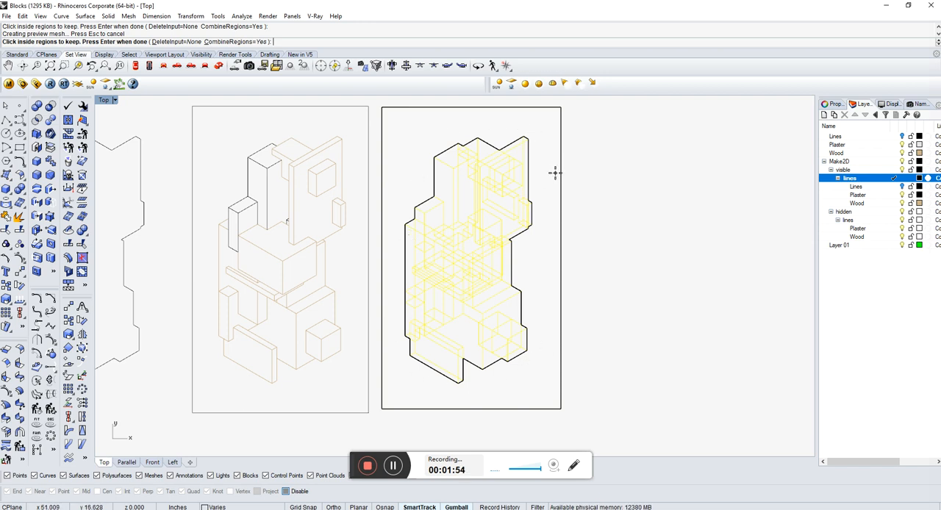
Add the tall plaster block's face, areas beside the middle box and the lower gap as kept regions, and finish the CurveBoolean.
{"action": "left_click", "coordinate": [448, 184]}
{"action": "left_click", "coordinate": [486, 285]}
{"action": "left_click", "coordinate": [495, 268]}
{"action": "left_click", "coordinate": [508, 295]}
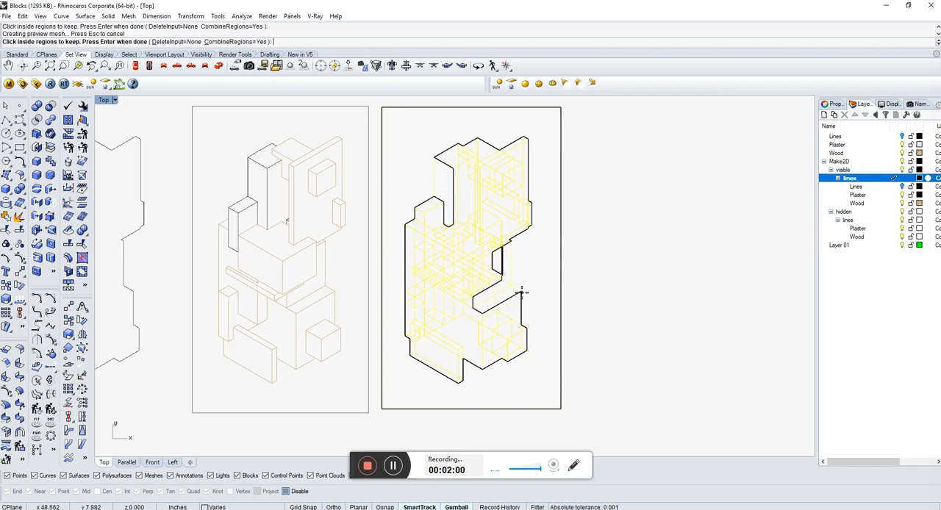
{"action": "left_click", "coordinate": [446, 307]}
{"action": "left_click", "coordinate": [458, 309]}
{"action": "key", "text": "Return"}
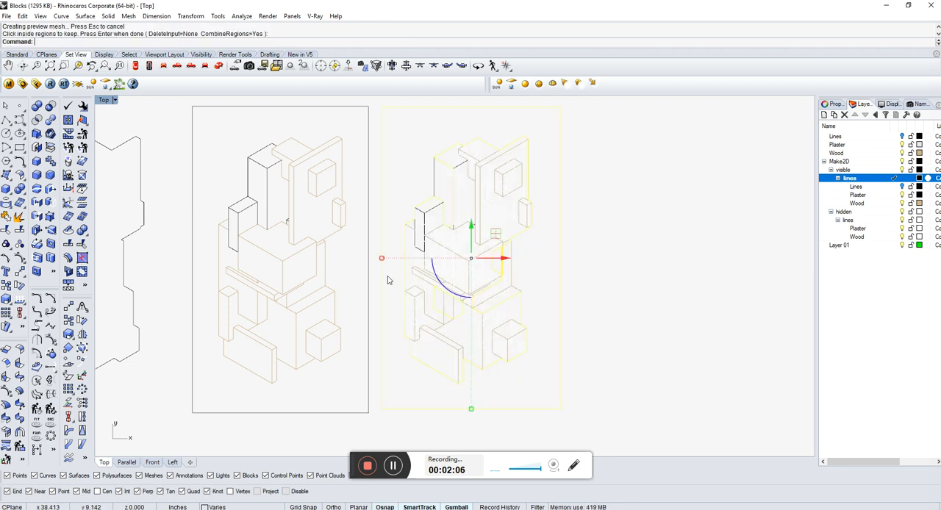
Move the resulting boolean curves into the empty space to the right of the hidden-line drawing.
{"action": "scroll", "coordinate": [387, 267], "scroll_direction": "down", "scroll_amount": 2}
{"action": "left_click_drag", "start_coordinate": [468, 263], "coordinate": [618, 271]}
{"action": "scroll", "coordinate": [622, 276], "scroll_direction": "up", "scroll_amount": 6}
{"action": "left_click", "coordinate": [596, 275]}
{"action": "scroll", "coordinate": [441, 264], "scroll_direction": "down", "scroll_amount": 2}
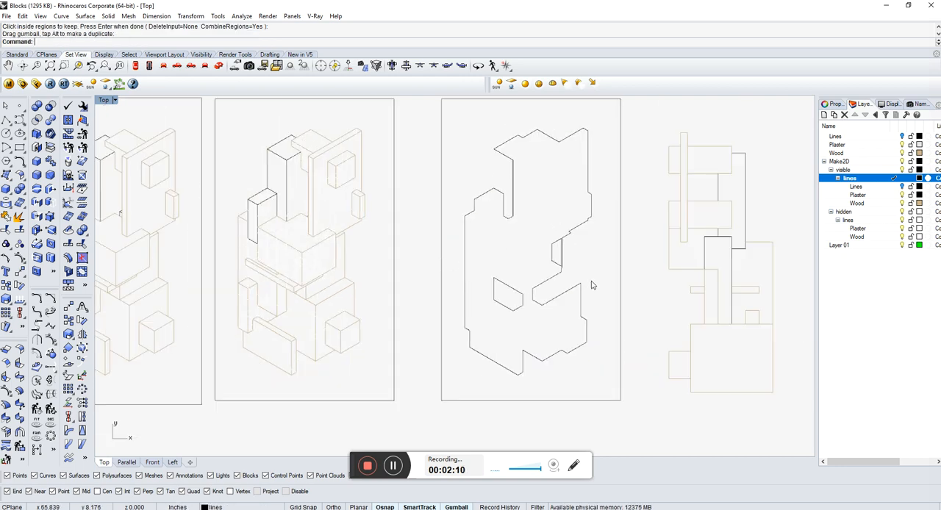
{"action": "left_click_drag", "start_coordinate": [606, 369], "coordinate": [478, 156]}
{"action": "left_click_drag", "start_coordinate": [456, 119], "coordinate": [456, 119]}
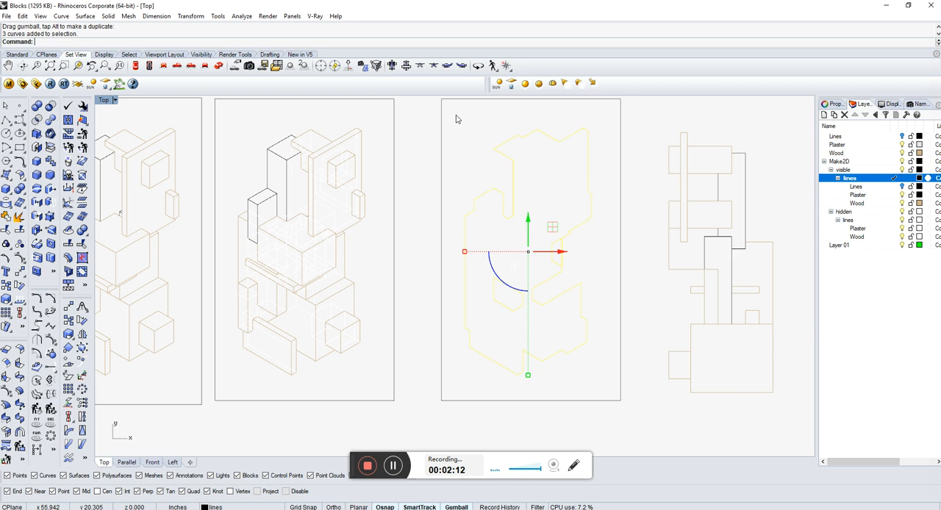
{"action": "left_click", "coordinate": [590, 254]}
{"action": "scroll", "coordinate": [590, 254], "scroll_direction": "down", "scroll_amount": 2}
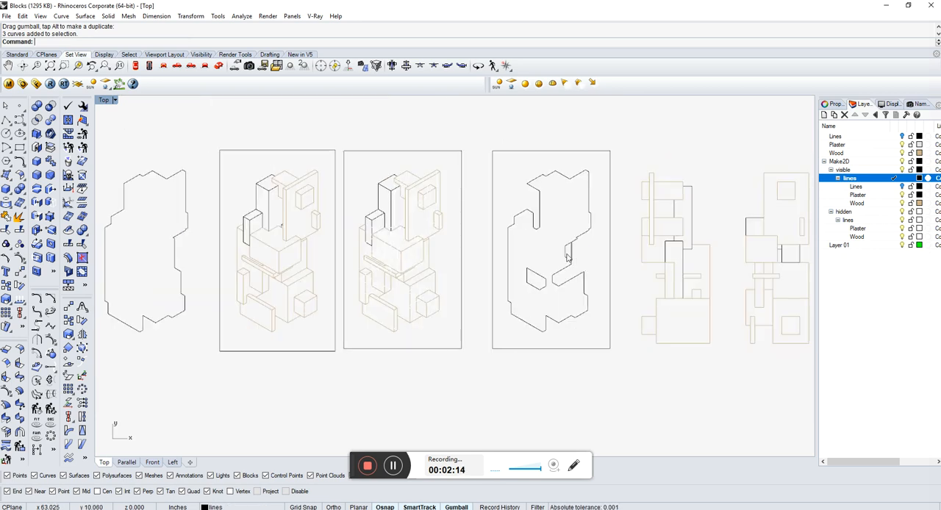
{"action": "scroll", "coordinate": [577, 257], "scroll_direction": "up", "scroll_amount": 2}
{"action": "scroll", "coordinate": [523, 330], "scroll_direction": "down", "scroll_amount": 1}
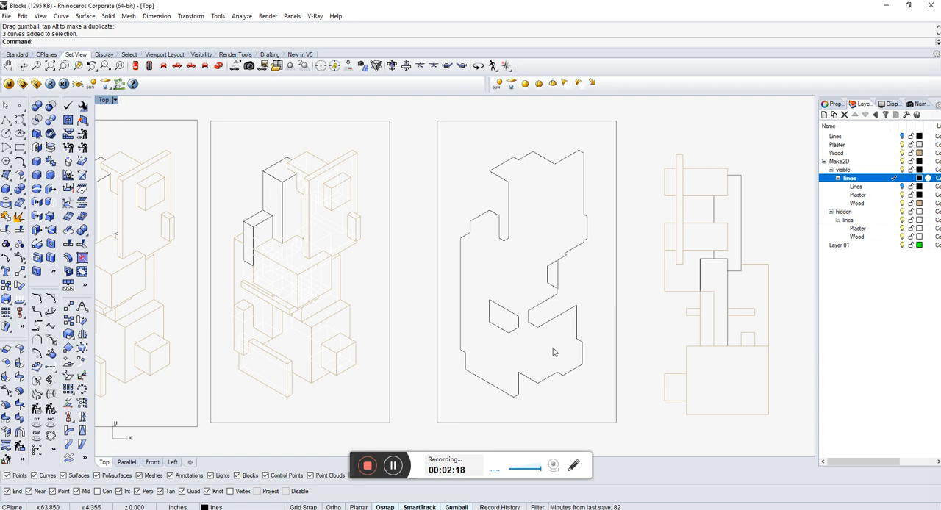
Export the three boolean curves inside the frame to the Desktop as Adobe Illustrator file Blocks4, using a snapshot of the current view.
{"action": "mouse_move", "coordinate": [601, 406]}
{"action": "left_mouse_down"}
{"action": "mouse_move", "coordinate": [471, 210]}
{"action": "mouse_move", "coordinate": [456, 141]}
{"action": "left_mouse_up"}
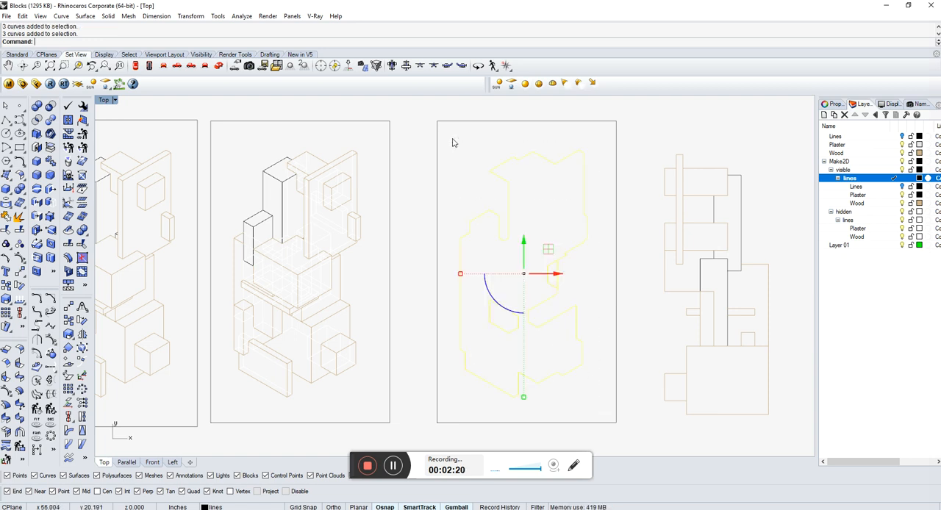
{"action": "type", "text": "Export"}
{"action": "key", "text": "Return"}
{"action": "left_click", "coordinate": [130, 116]}
{"action": "left_click", "coordinate": [113, 296]}
{"action": "left_click", "coordinate": [113, 295]}
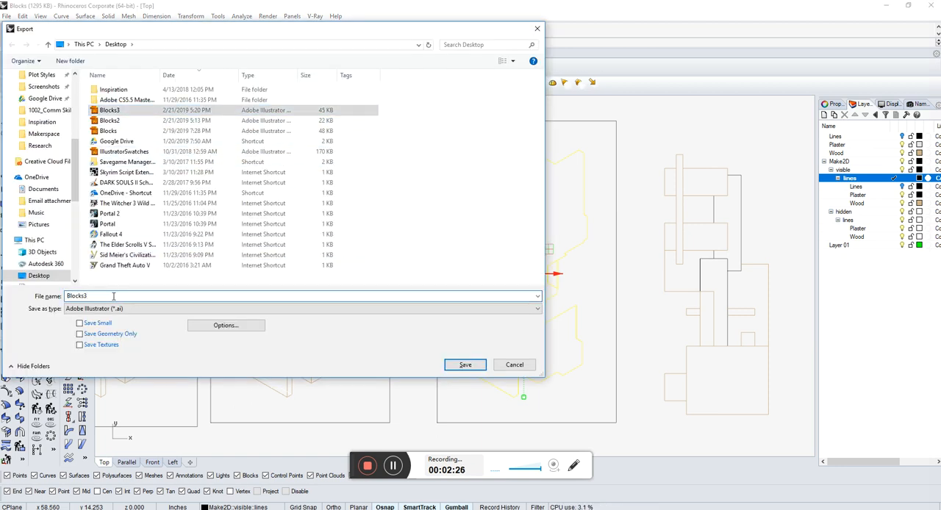
{"action": "key", "text": "BackSpace"}
{"action": "type", "text": "4"}
{"action": "key", "text": "Return"}
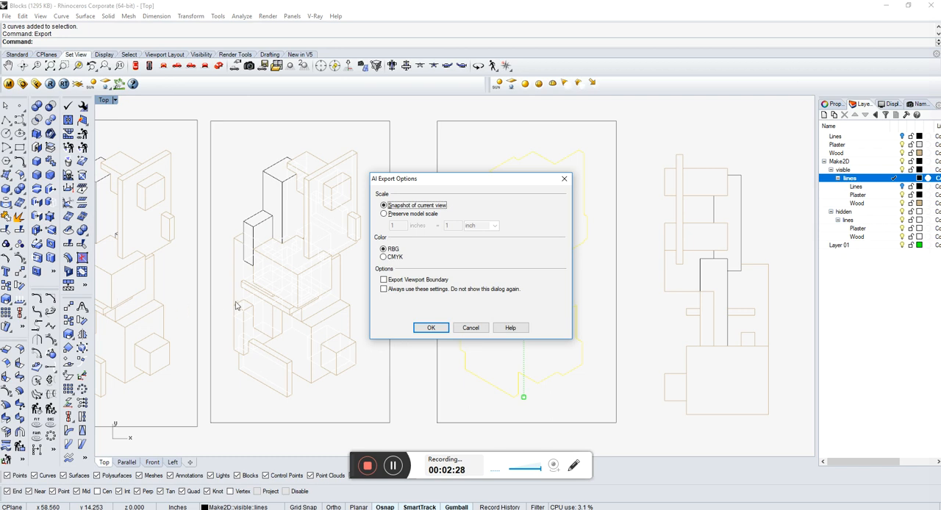
{"action": "left_click", "coordinate": [439, 329]}
Delete the exported boolean curves with their frame, and the old silhouette outline beside the drawings.
{"action": "scroll", "coordinate": [470, 323], "scroll_direction": "down", "scroll_amount": 3}
{"action": "left_click_drag", "start_coordinate": [568, 424], "coordinate": [454, 186]}
{"action": "key", "text": "Delete"}
{"action": "scroll", "coordinate": [411, 270], "scroll_direction": "down", "scroll_amount": 2}
{"action": "scroll", "coordinate": [254, 275], "scroll_direction": "up", "scroll_amount": 3}
{"action": "left_click", "coordinate": [363, 326]}
{"action": "key", "text": "Delete"}
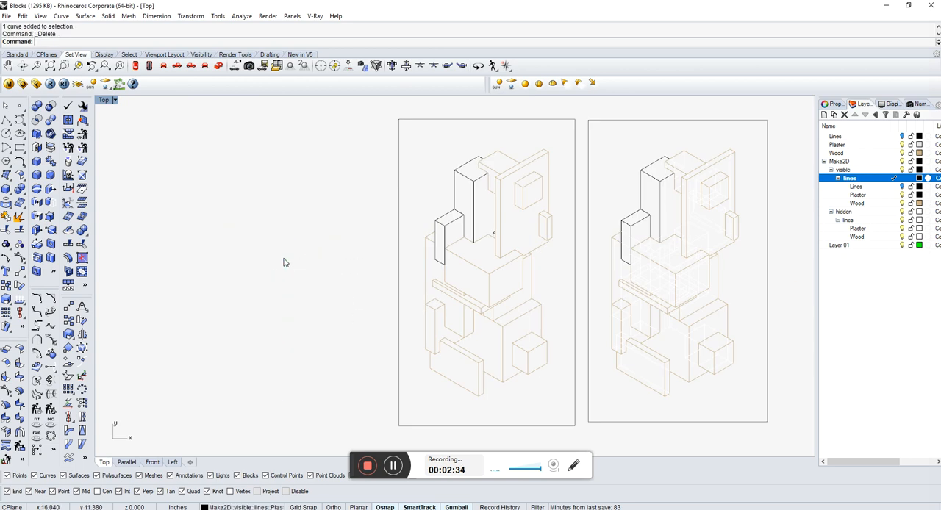
Run CurveBoolean on the framed drawing without hidden lines, keeping the region between the frame and the silhouette.
{"action": "scroll", "coordinate": [342, 260], "scroll_direction": "down", "scroll_amount": 1}
{"action": "left_click_drag", "start_coordinate": [537, 417], "coordinate": [336, 151]}
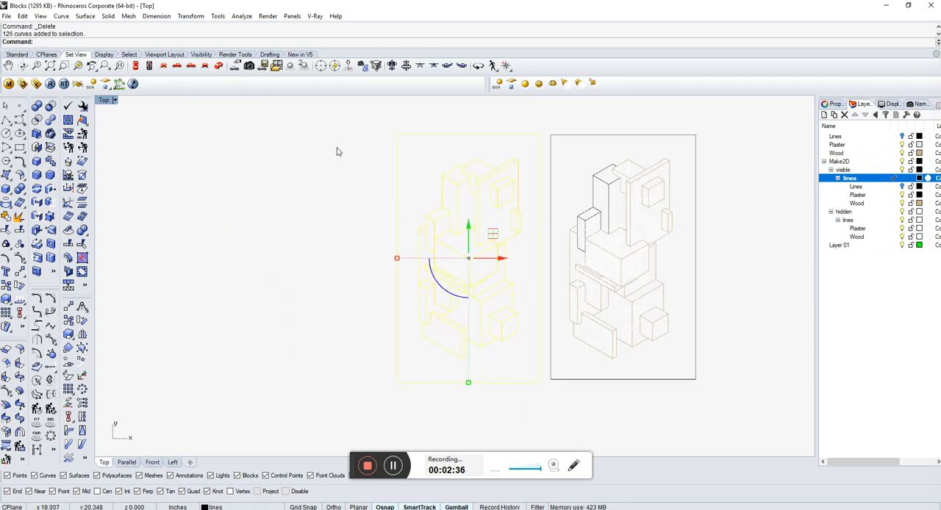
{"action": "type", "text": "CurveBoolean"}
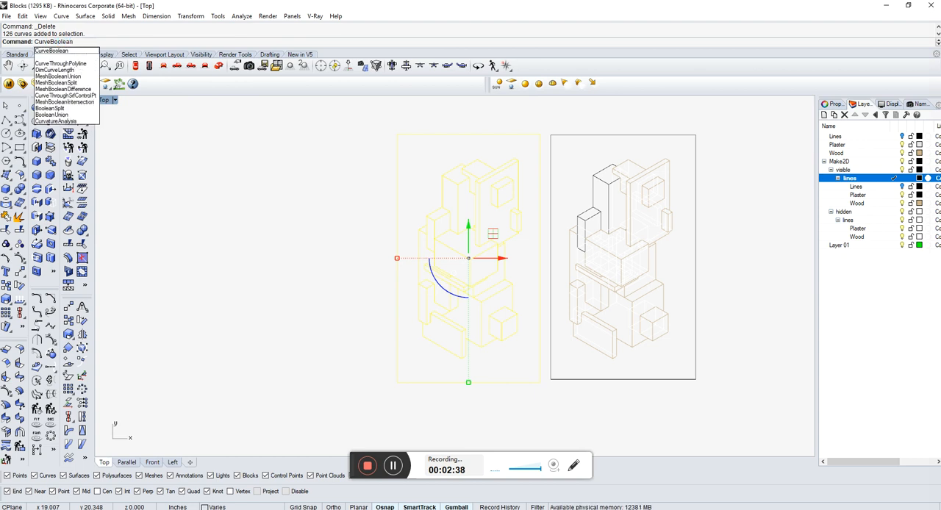
{"action": "key", "text": "Return"}
{"action": "left_click", "coordinate": [425, 163]}
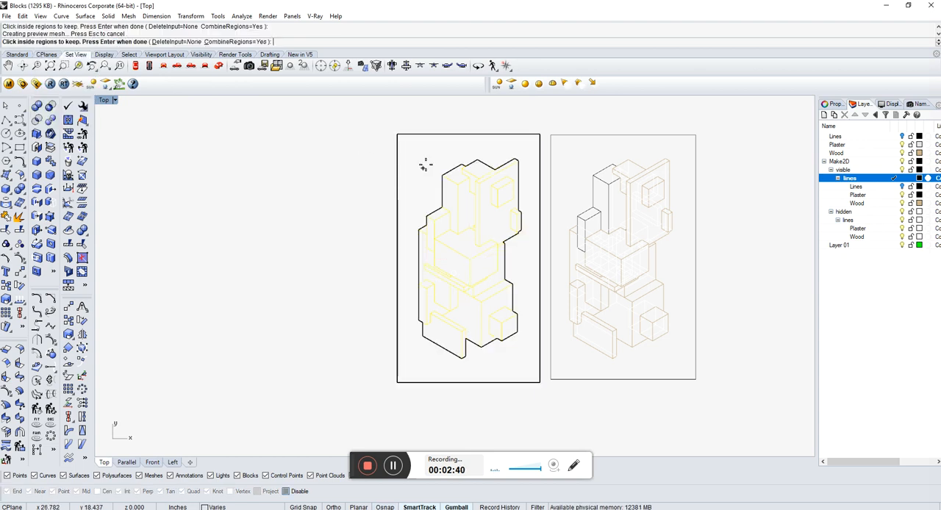
{"action": "key", "text": "Return"}
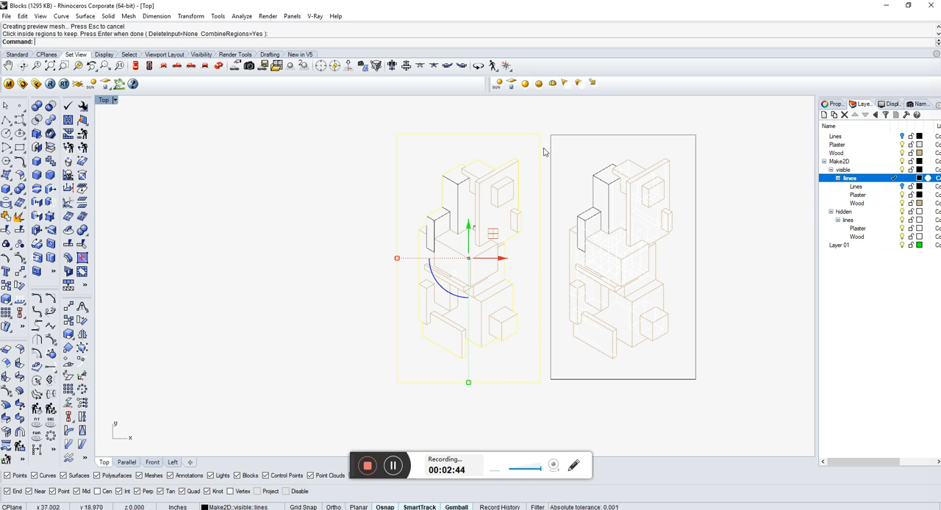
Move the resulting frame and silhouette curves into the empty space to the left of the drawings.
{"action": "left_click_drag", "start_coordinate": [501, 263], "coordinate": [303, 262]}
{"action": "scroll", "coordinate": [571, 196], "scroll_direction": "down", "scroll_amount": 4}
{"action": "scroll", "coordinate": [334, 211], "scroll_direction": "up", "scroll_amount": 8}
{"action": "left_click", "coordinate": [333, 211]}
Delete the duplicate frame around the moved silhouette and select the remaining silhouette curve.
{"action": "scroll", "coordinate": [485, 236], "scroll_direction": "down", "scroll_amount": 6}
{"action": "left_click", "coordinate": [513, 258]}
{"action": "key", "text": "Delete"}
{"action": "left_click_drag", "start_coordinate": [356, 368], "coordinate": [342, 382]}
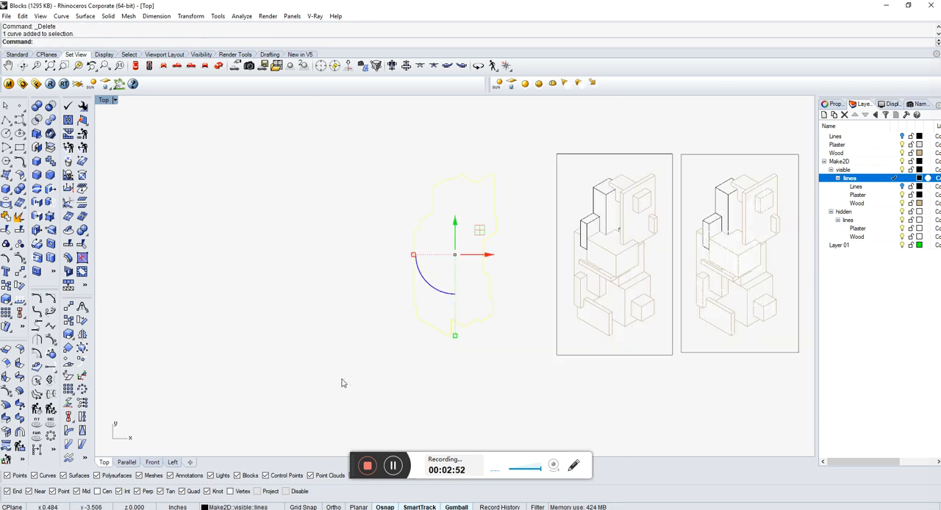
Move the silhouette curve horizontally so that it sits closer to the two framed drawings.
{"action": "left_click", "coordinate": [342, 383]}
{"action": "left_click", "coordinate": [482, 255]}
{"action": "left_click", "coordinate": [532, 282]}
{"action": "scroll", "coordinate": [279, 268], "scroll_direction": "down", "scroll_amount": 3}
{"action": "scroll", "coordinate": [411, 246], "scroll_direction": "up", "scroll_amount": 3}
{"action": "scroll", "coordinate": [527, 294], "scroll_direction": "up", "scroll_amount": 2}
{"action": "left_click", "coordinate": [259, 261]}
{"action": "left_click", "coordinate": [291, 177]}
{"action": "left_click", "coordinate": [278, 187]}
{"action": "left_click_drag", "start_coordinate": [249, 262], "coordinate": [304, 261]}
{"action": "left_click", "coordinate": [355, 287]}
{"action": "scroll", "coordinate": [344, 266], "scroll_direction": "down", "scroll_amount": 4}
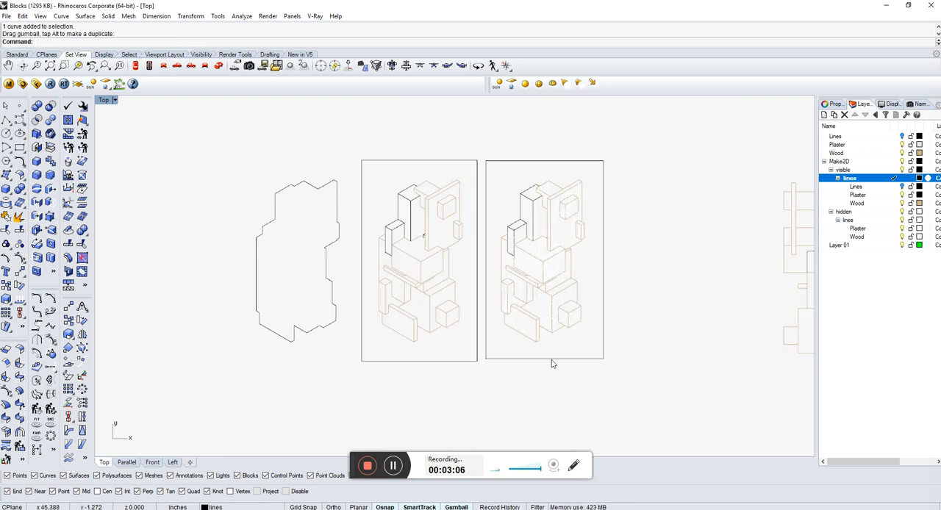
Switch to the Blocks.AI document in Adobe Illustrator and show the Mask and Paint layers.
{"action": "scroll", "coordinate": [283, 259], "scroll_direction": "down", "scroll_amount": 5}
{"action": "scroll", "coordinate": [452, 276], "scroll_direction": "up", "scroll_amount": 4}
{"action": "scroll", "coordinate": [679, 275], "scroll_direction": "down", "scroll_amount": 1}
{"action": "scroll", "coordinate": [124, 244], "scroll_direction": "up", "scroll_amount": 3}
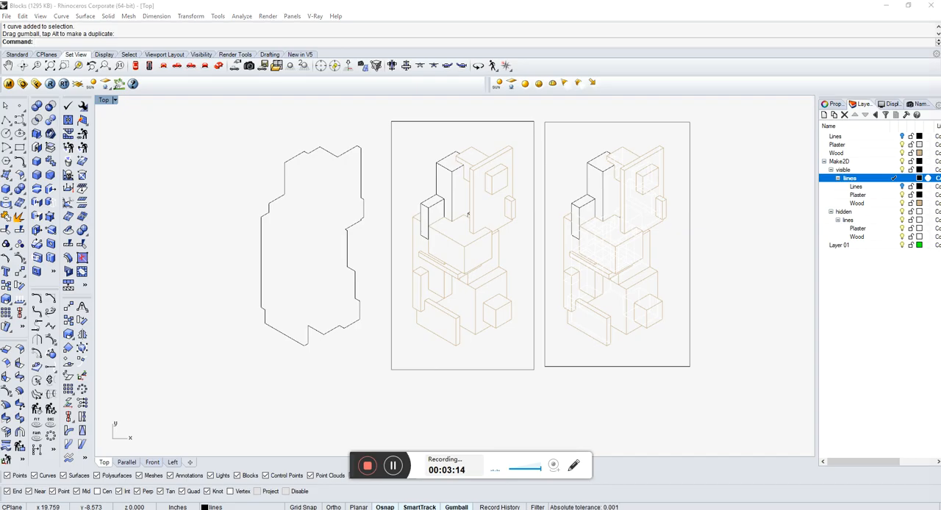
{"action": "key", "text": "alt+Tab"}
{"action": "scroll", "coordinate": [400, 206], "scroll_direction": "up", "scroll_amount": 2}
{"action": "scroll", "coordinate": [400, 206], "scroll_direction": "up", "scroll_amount": 4}
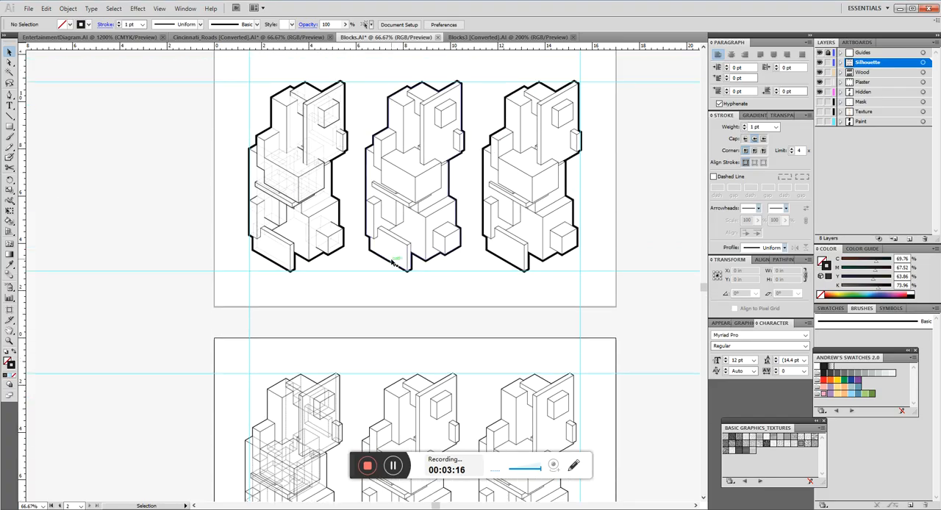
{"action": "scroll", "coordinate": [400, 206], "scroll_direction": "down", "scroll_amount": 2}
{"action": "scroll", "coordinate": [687, 132], "scroll_direction": "up", "scroll_amount": 2}
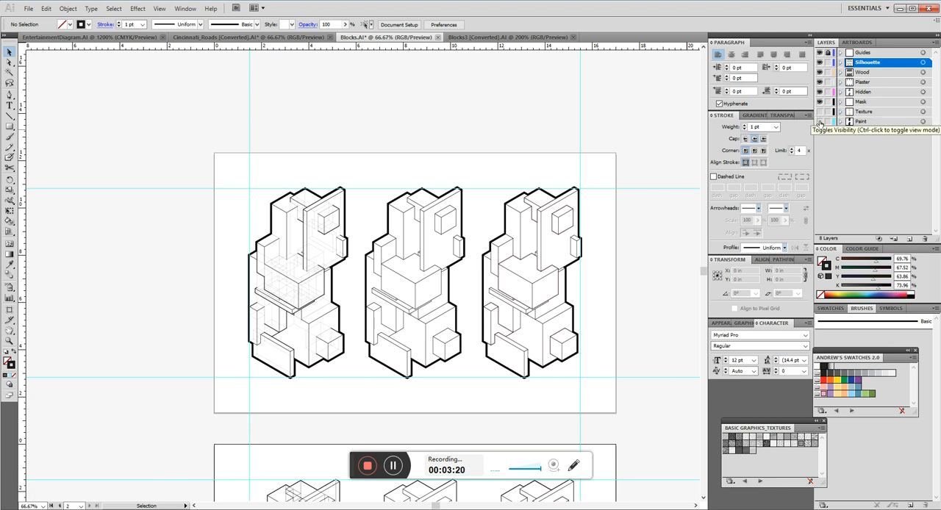
{"action": "left_click", "coordinate": [820, 122]}
Examine the Live Paint colouring of the middle block drawing and compare the drawings on the two artboards.
{"action": "scroll", "coordinate": [388, 324], "scroll_direction": "down", "scroll_amount": 4}
{"action": "scroll", "coordinate": [387, 324], "scroll_direction": "up", "scroll_amount": 4}
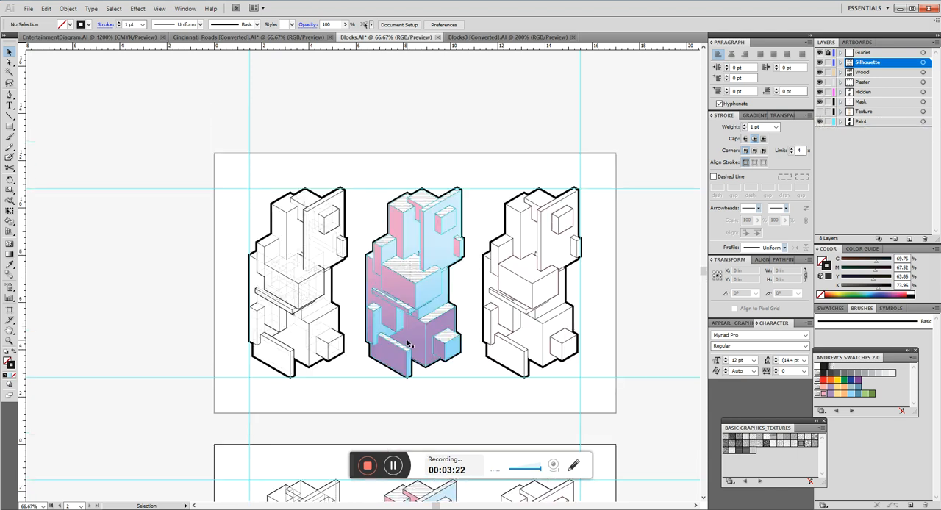
{"action": "scroll", "coordinate": [536, 384], "scroll_direction": "down", "scroll_amount": 1}
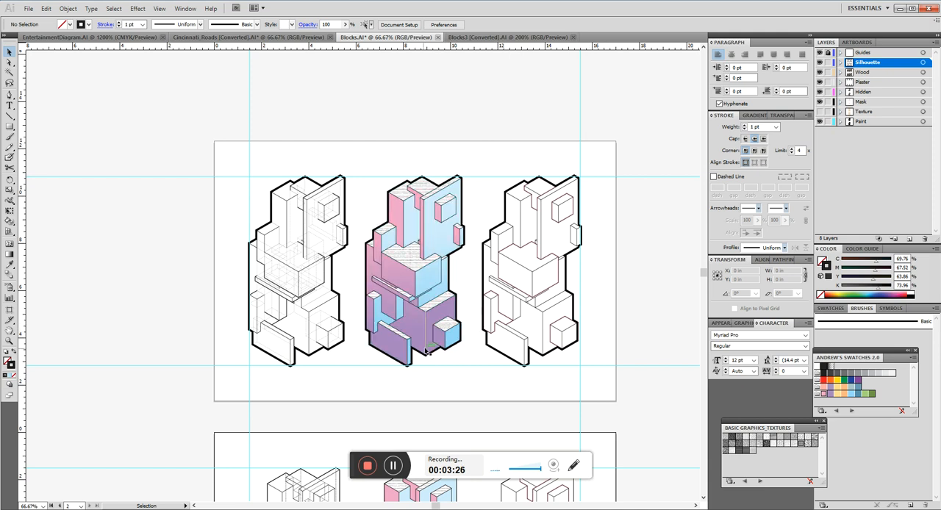
{"action": "key", "text": "ctrl+plus"}
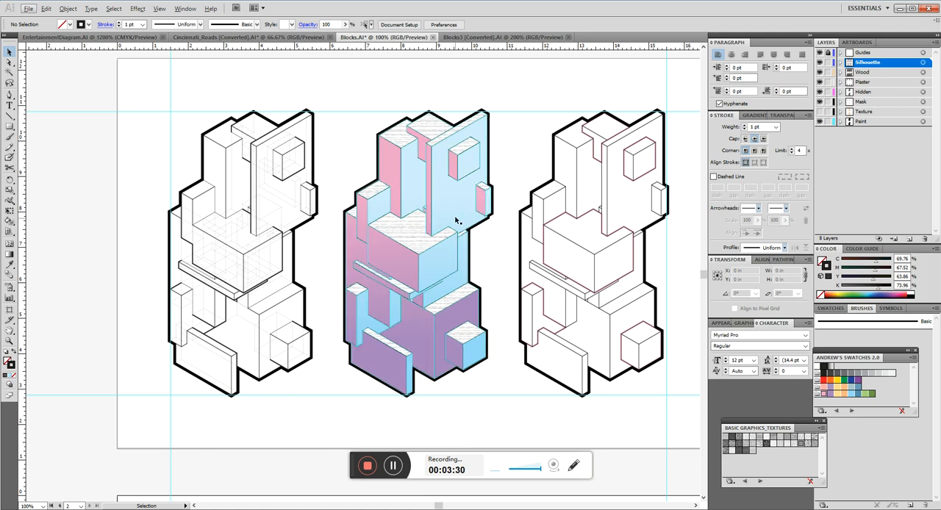
{"action": "scroll", "coordinate": [325, 258], "scroll_direction": "down", "scroll_amount": 1}
{"action": "scroll", "coordinate": [331, 309], "scroll_direction": "up", "scroll_amount": 3}
{"action": "scroll", "coordinate": [331, 309], "scroll_direction": "down", "scroll_amount": 1}
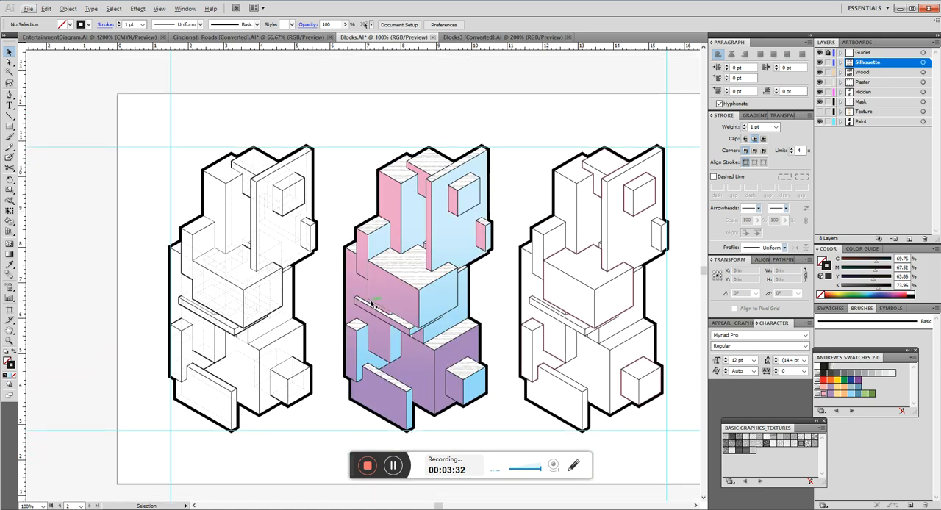
{"action": "left_click", "coordinate": [373, 328]}
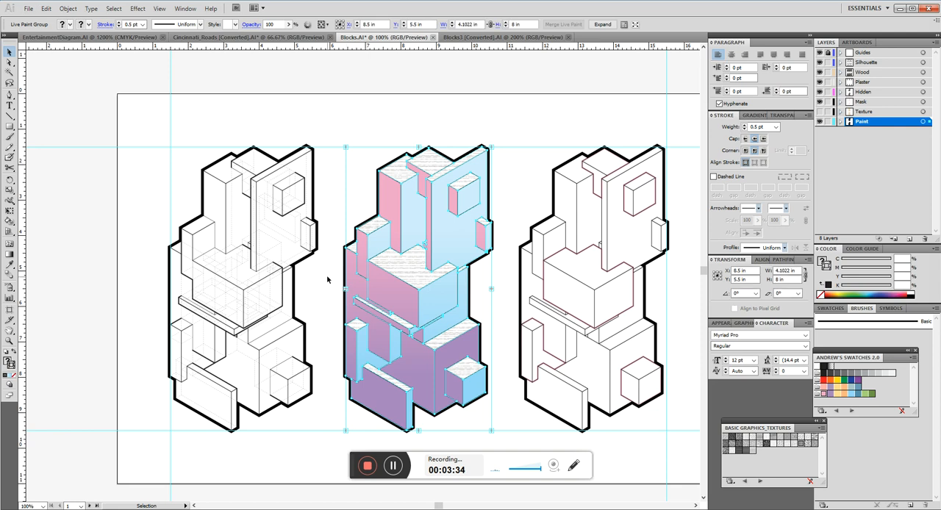
{"action": "left_click", "coordinate": [328, 278]}
{"action": "scroll", "coordinate": [334, 302], "scroll_direction": "down", "scroll_amount": 20}
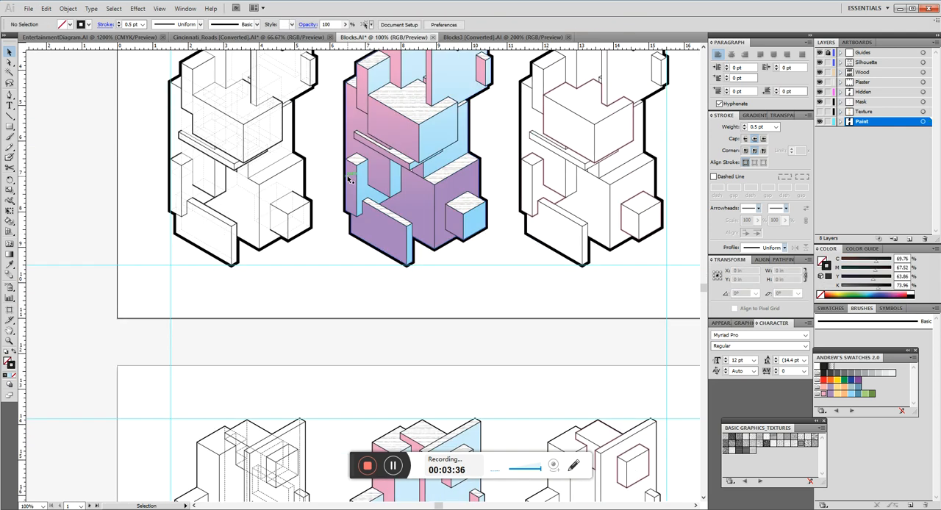
{"action": "scroll", "coordinate": [332, 309], "scroll_direction": "up", "scroll_amount": 5}
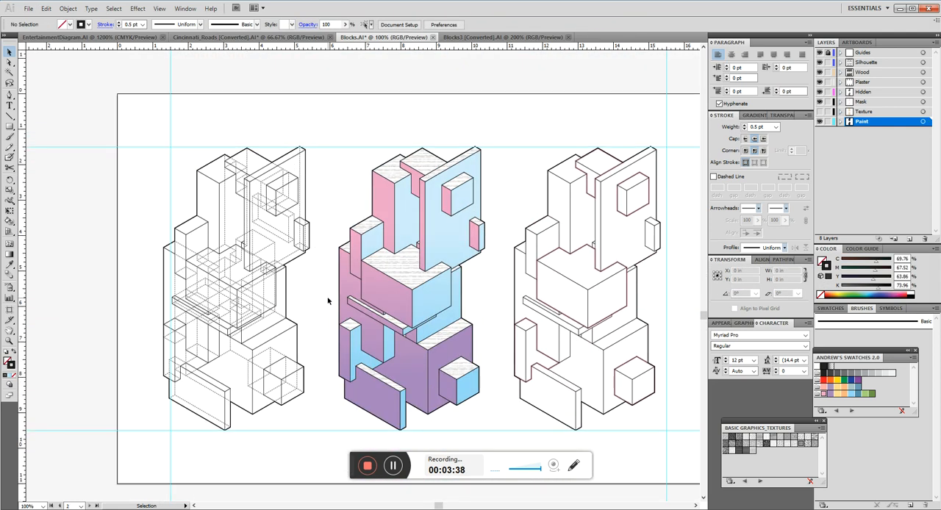
{"action": "scroll", "coordinate": [331, 309], "scroll_direction": "down", "scroll_amount": 20}
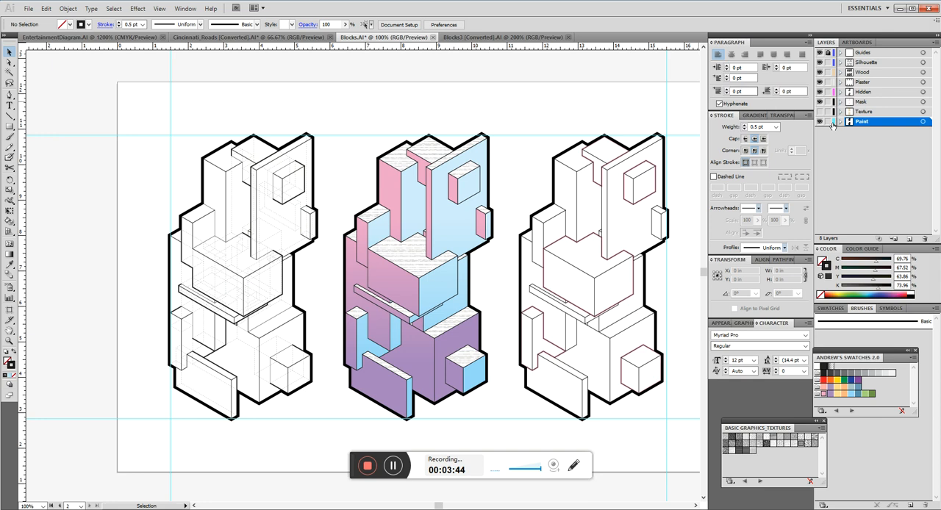
Hide the Paint layer so only the line work of the drawings is shown.
{"action": "left_click", "coordinate": [820, 122]}
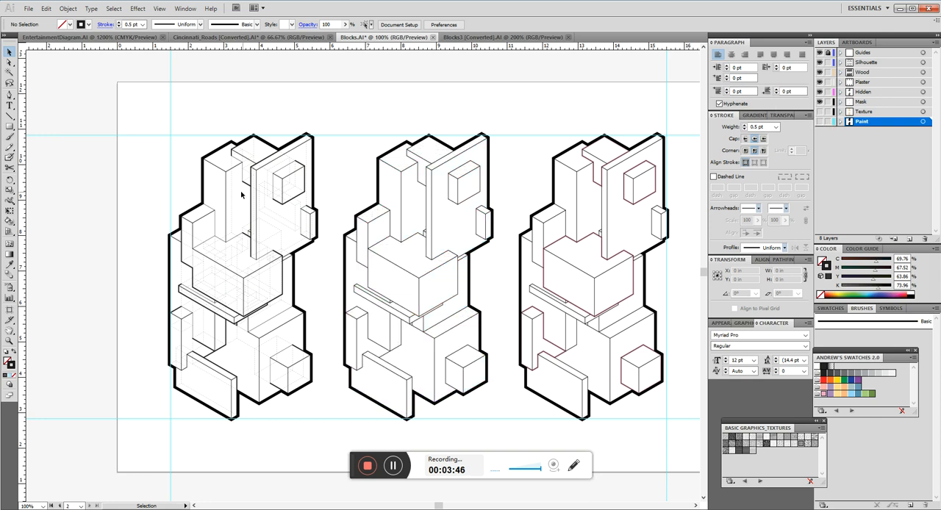
{"action": "scroll", "coordinate": [321, 185], "scroll_direction": "down", "scroll_amount": 10}
{"action": "scroll", "coordinate": [321, 184], "scroll_direction": "up", "scroll_amount": 3}
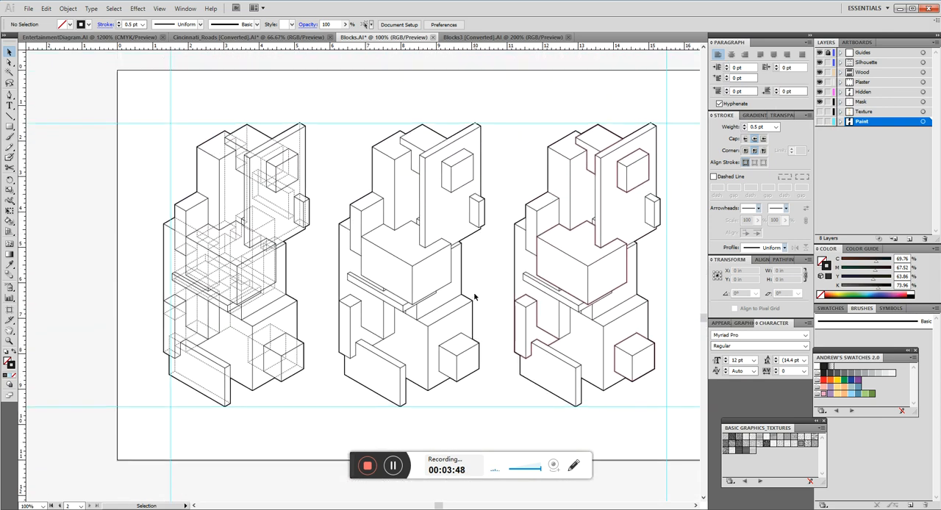
{"action": "scroll", "coordinate": [485, 206], "scroll_direction": "up", "scroll_amount": 2}
{"action": "scroll", "coordinate": [485, 205], "scroll_direction": "down", "scroll_amount": 2}
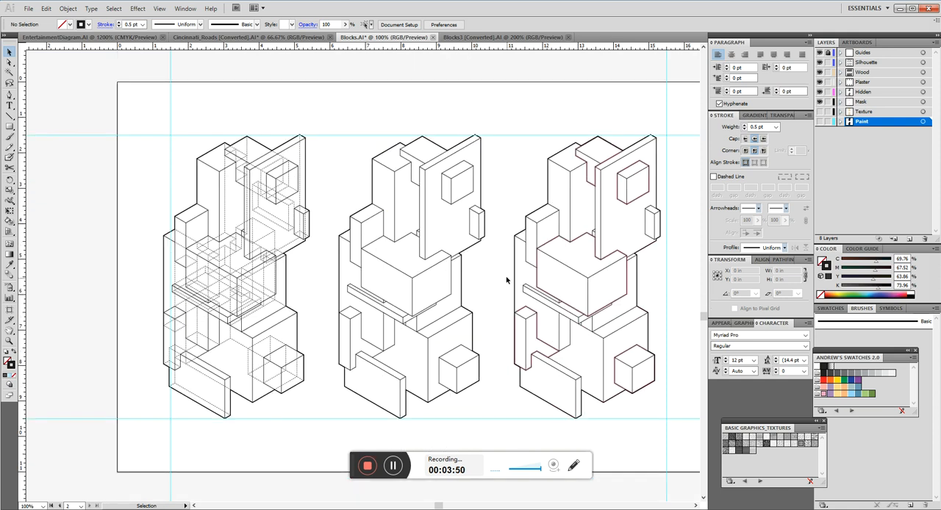
Move the silhouette path of the hidden-line drawing on the second artboard into the empty space beside the artboard.
{"action": "scroll", "coordinate": [492, 283], "scroll_direction": "down", "scroll_amount": 1}
{"action": "scroll", "coordinate": [144, 158], "scroll_direction": "up", "scroll_amount": 1}
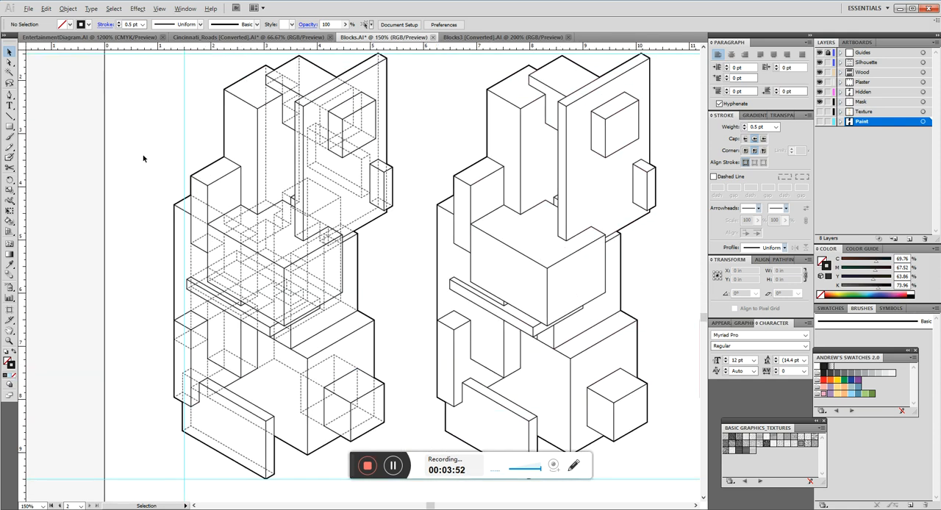
{"action": "scroll", "coordinate": [143, 158], "scroll_direction": "up", "scroll_amount": 2}
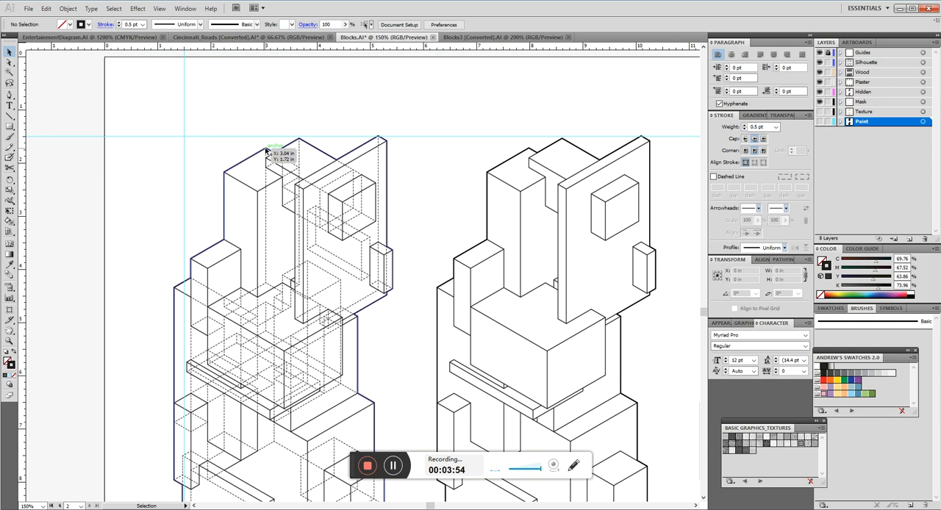
{"action": "left_click", "coordinate": [232, 165]}
{"action": "scroll", "coordinate": [441, 236], "scroll_direction": "down", "scroll_amount": 1}
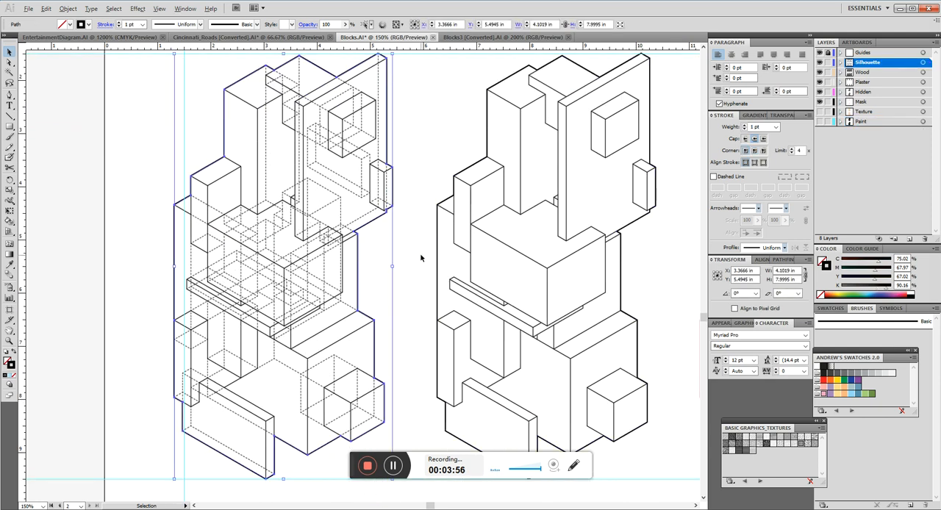
{"action": "scroll", "coordinate": [422, 260], "scroll_direction": "down", "scroll_amount": 2}
{"action": "left_click_drag", "start_coordinate": [392, 260], "coordinate": [190, 260]}
{"action": "left_click", "coordinate": [560, 296]}
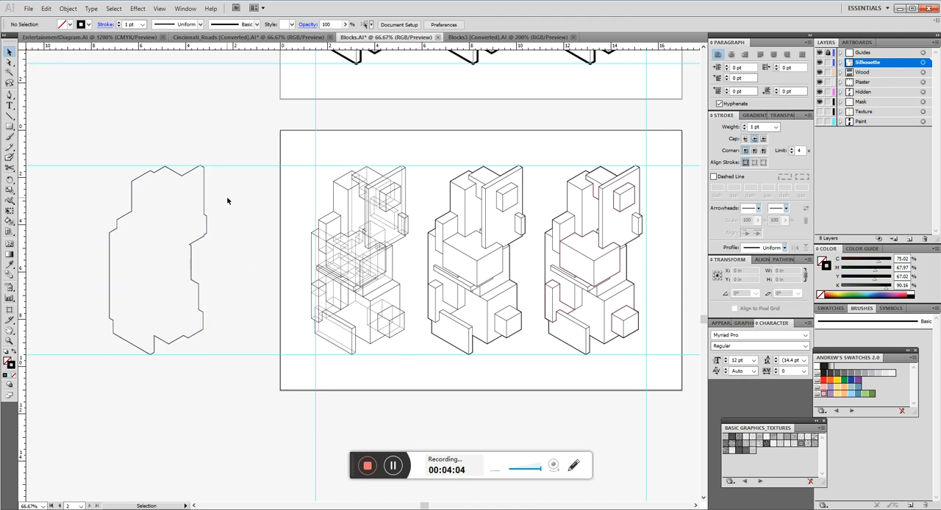
Move the silhouette path back over the hidden-line drawing, aligning it exactly with the drawing's outer edges, and deselect it.
{"action": "left_click_drag", "start_coordinate": [205, 193], "coordinate": [406, 175]}
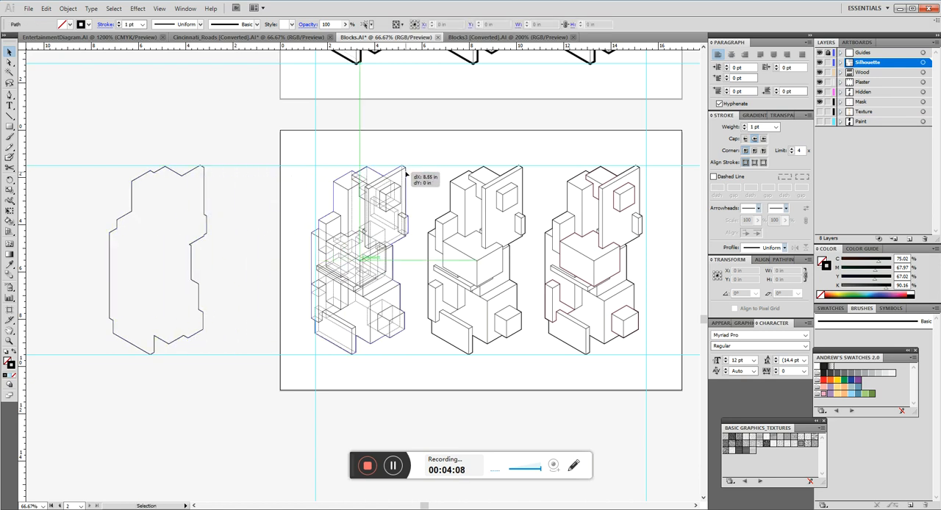
{"action": "scroll", "coordinate": [406, 173], "scroll_direction": "up", "scroll_amount": 9}
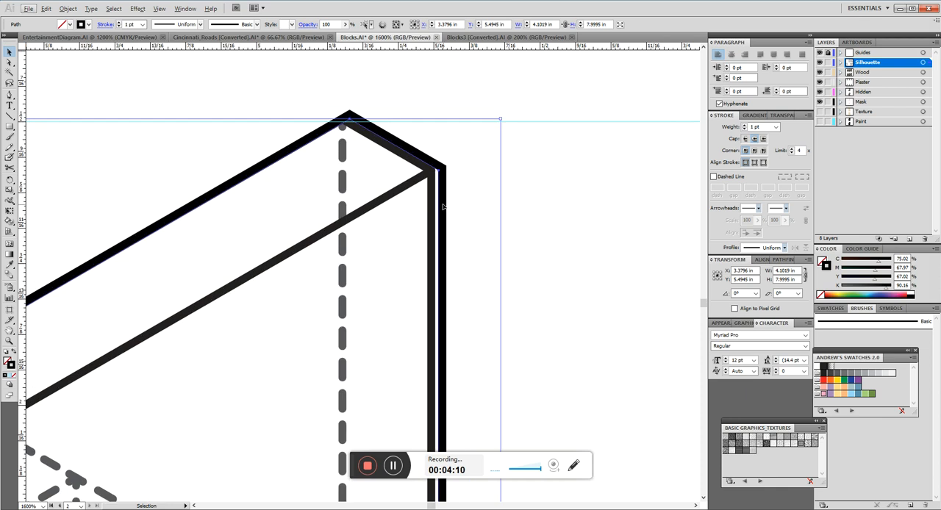
{"action": "mouse_move", "coordinate": [441, 206]}
{"action": "left_mouse_down"}
{"action": "mouse_move", "coordinate": [429, 209]}
{"action": "mouse_move", "coordinate": [469, 209]}
{"action": "mouse_move", "coordinate": [451, 158]}
{"action": "mouse_move", "coordinate": [430, 214]}
{"action": "left_mouse_up"}
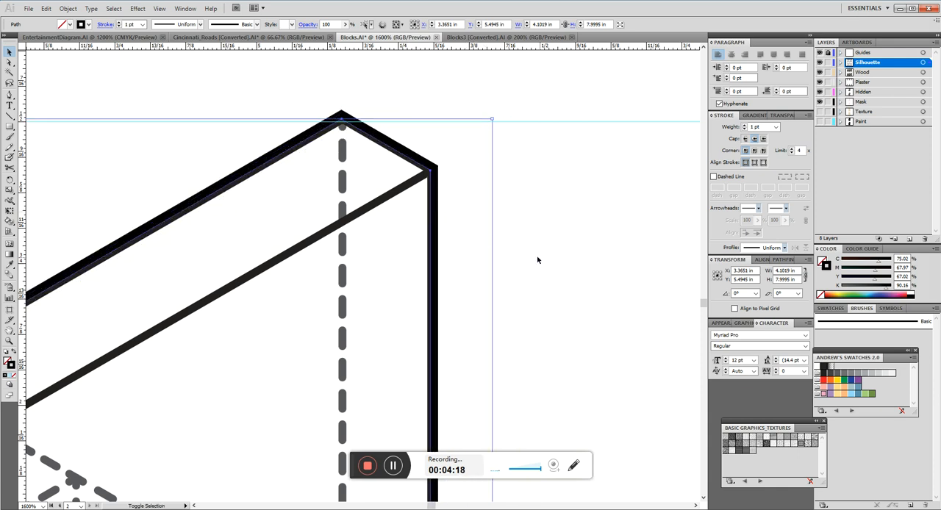
{"action": "left_click", "coordinate": [288, 206]}
Examine the line weights and dashed hidden lines of the three block drawings on the second artboard.
{"action": "scroll", "coordinate": [287, 206], "scroll_direction": "down", "scroll_amount": 4}
{"action": "scroll", "coordinate": [331, 180], "scroll_direction": "down", "scroll_amount": 5}
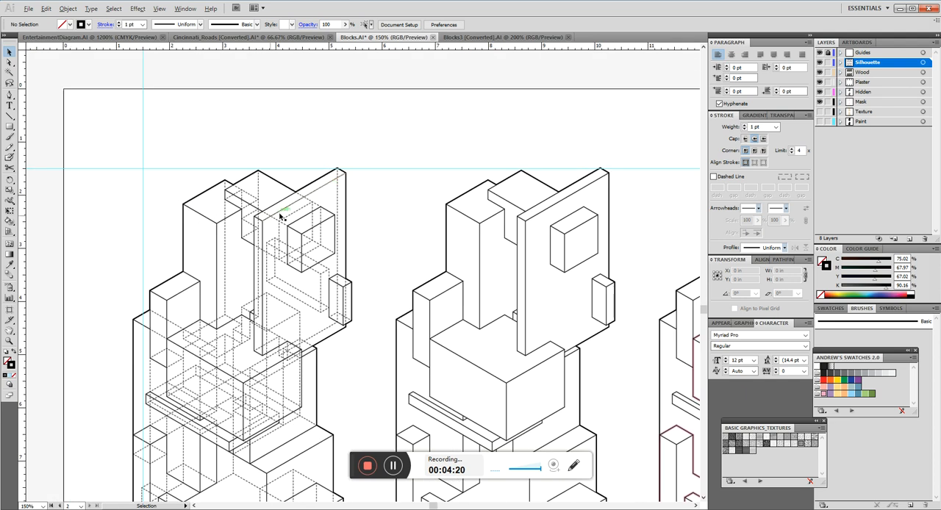
{"action": "scroll", "coordinate": [236, 255], "scroll_direction": "up", "scroll_amount": 1}
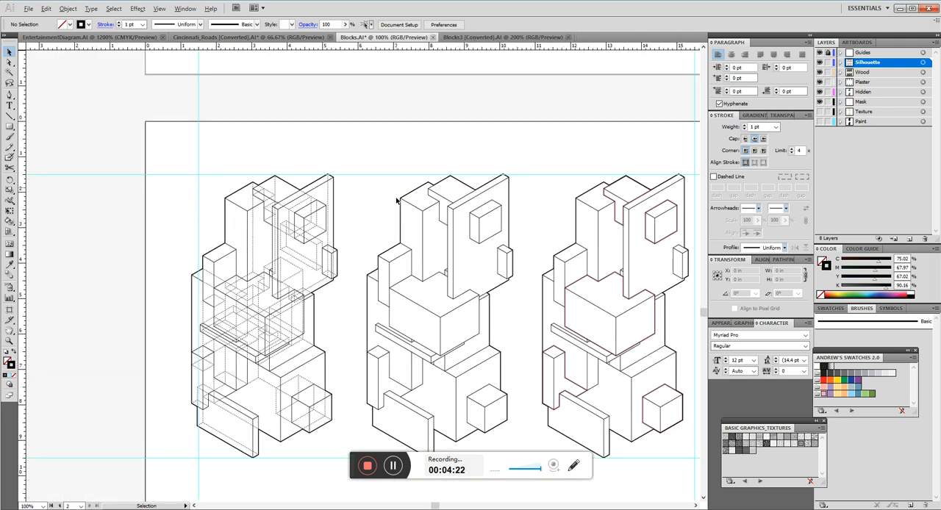
{"action": "scroll", "coordinate": [193, 266], "scroll_direction": "down", "scroll_amount": 1}
{"action": "scroll", "coordinate": [322, 306], "scroll_direction": "up", "scroll_amount": 1}
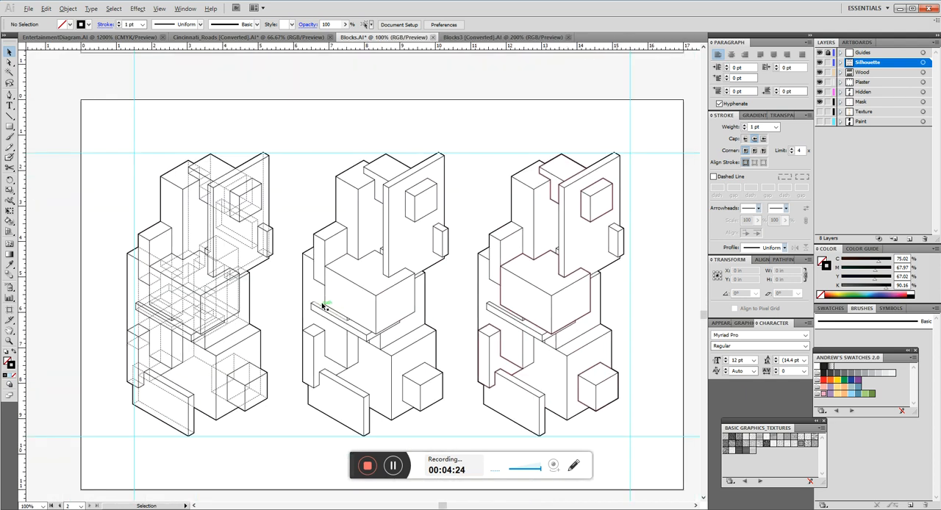
{"action": "scroll", "coordinate": [231, 294], "scroll_direction": "down", "scroll_amount": 1}
{"action": "scroll", "coordinate": [231, 294], "scroll_direction": "up", "scroll_amount": 1}
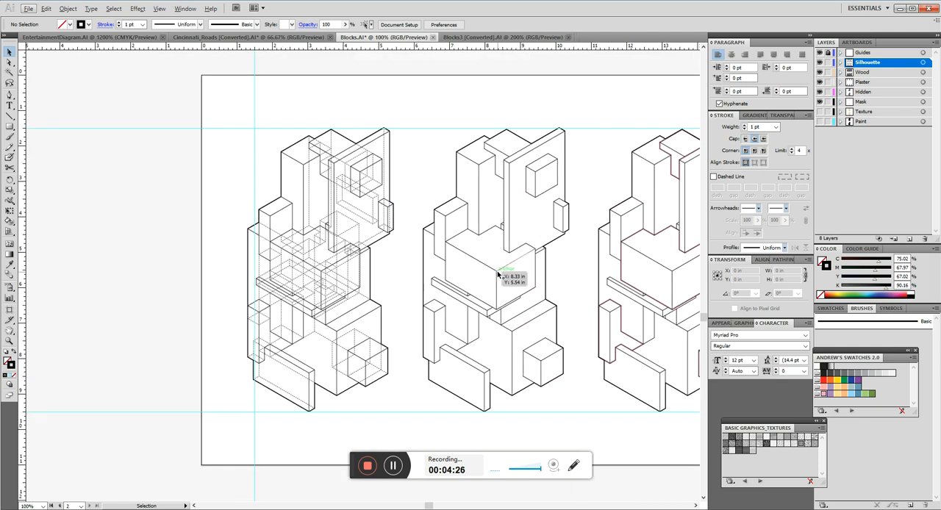
{"action": "mouse_move", "coordinate": [557, 506]}
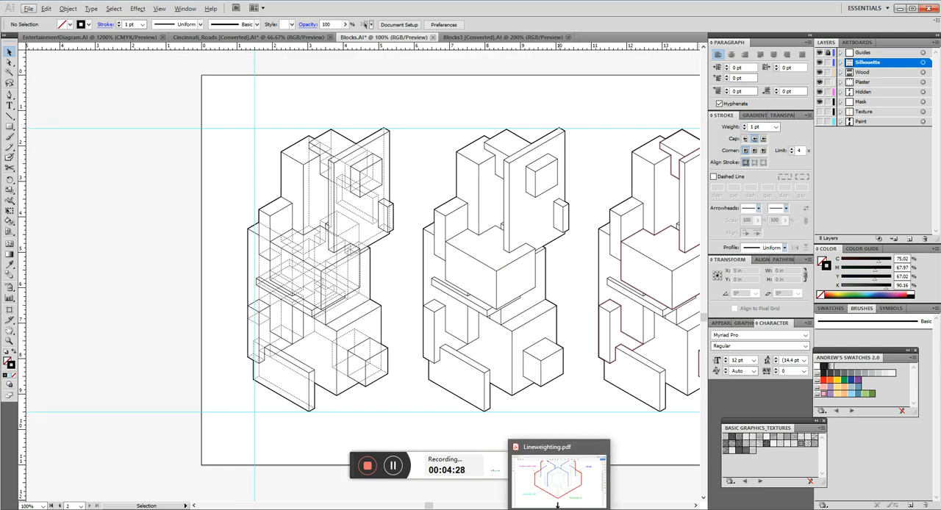
{"action": "scroll", "coordinate": [296, 311], "scroll_direction": "down", "scroll_amount": 2}
{"action": "scroll", "coordinate": [361, 311], "scroll_direction": "up", "scroll_amount": 1}
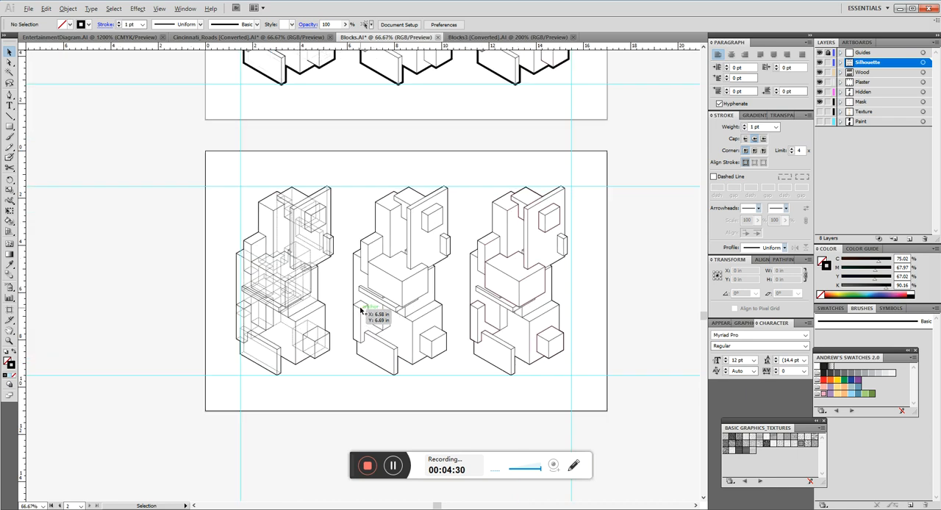
{"action": "scroll", "coordinate": [579, 379], "scroll_direction": "up", "scroll_amount": 1}
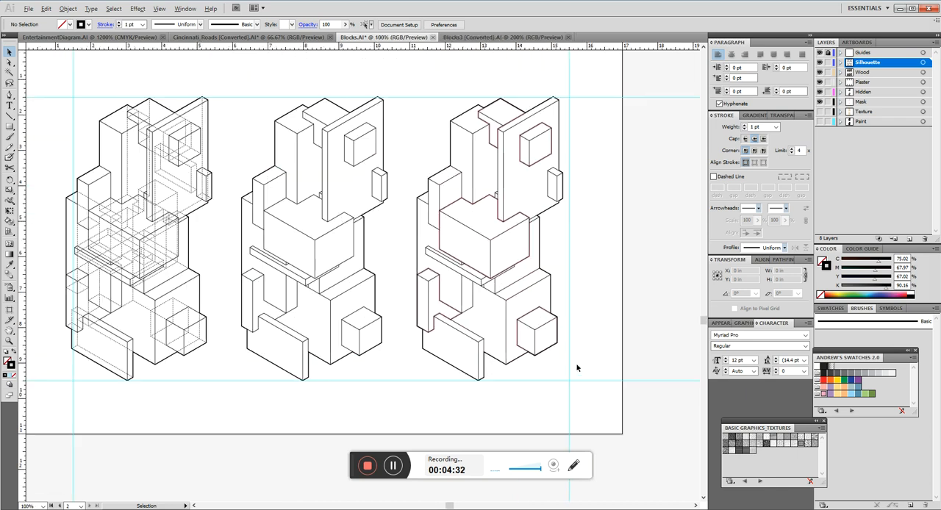
Select all three block drawings on the second artboard and move them off it into the empty space beside it.
{"action": "scroll", "coordinate": [583, 374], "scroll_direction": "down", "scroll_amount": 1}
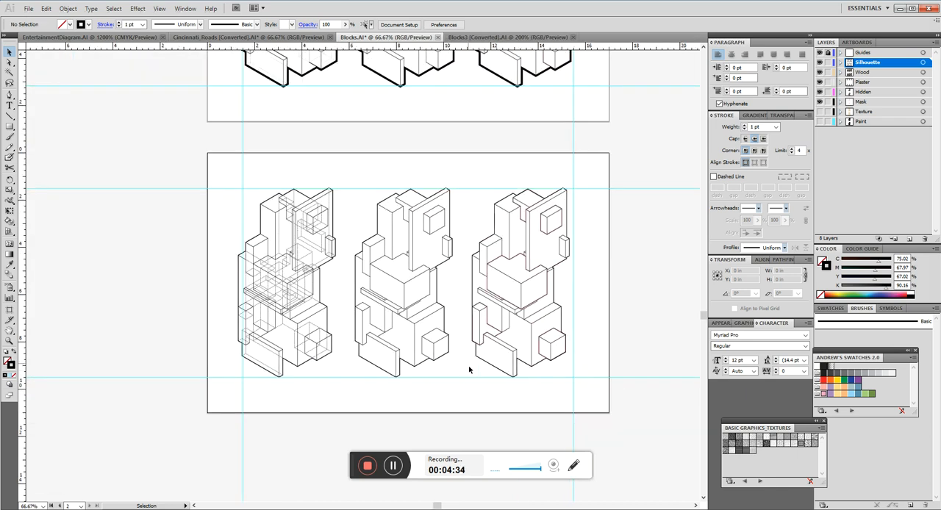
{"action": "left_click_drag", "start_coordinate": [591, 400], "coordinate": [211, 177]}
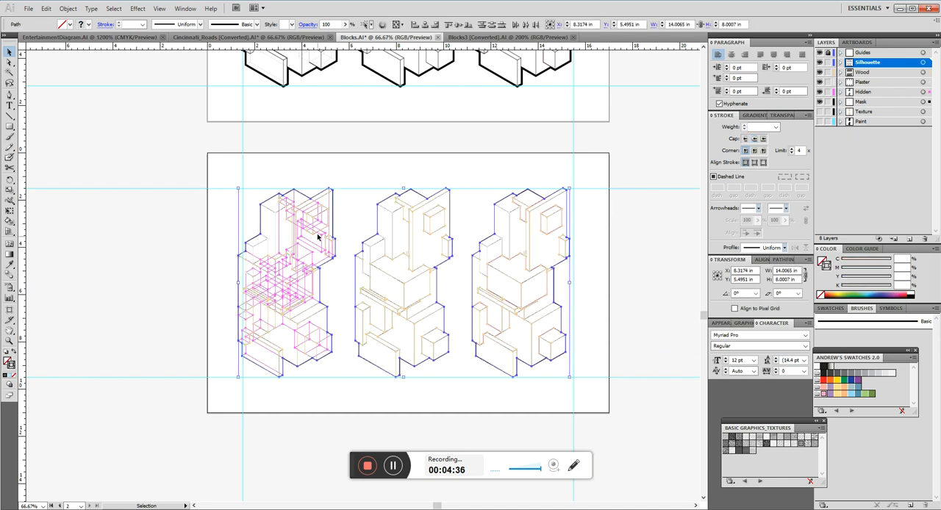
{"action": "scroll", "coordinate": [549, 270], "scroll_direction": "down", "scroll_amount": 1}
{"action": "left_click_drag", "start_coordinate": [523, 275], "coordinate": [221, 263]}
{"action": "left_click", "coordinate": [526, 280]}
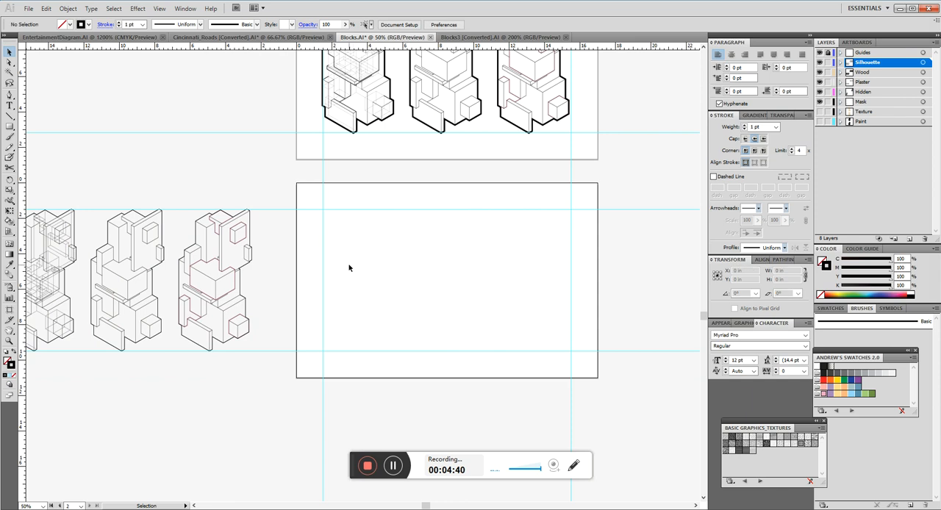
Check the width and height of the empty second artboard with the Artboard tool, and return to the Selection tool.
{"action": "key", "text": "shift+o"}
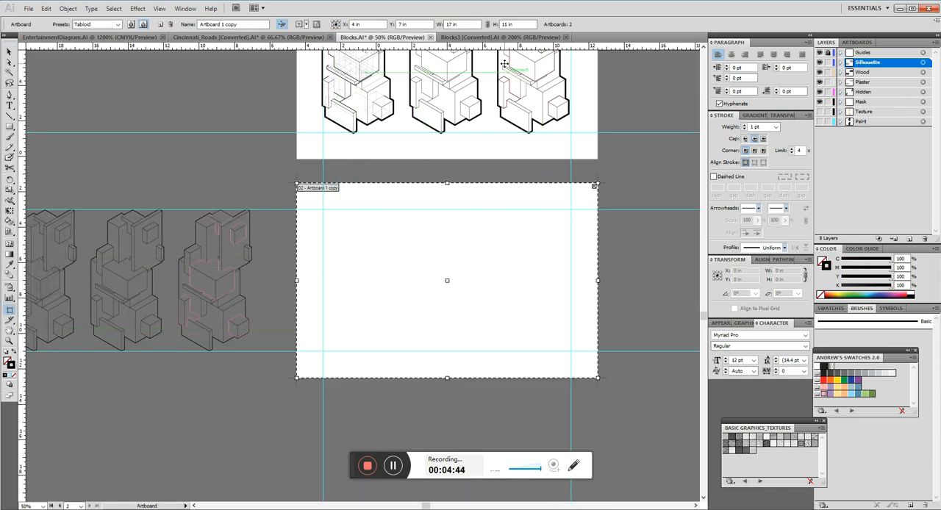
{"action": "double_click", "coordinate": [461, 25]}
{"action": "double_click", "coordinate": [528, 23]}
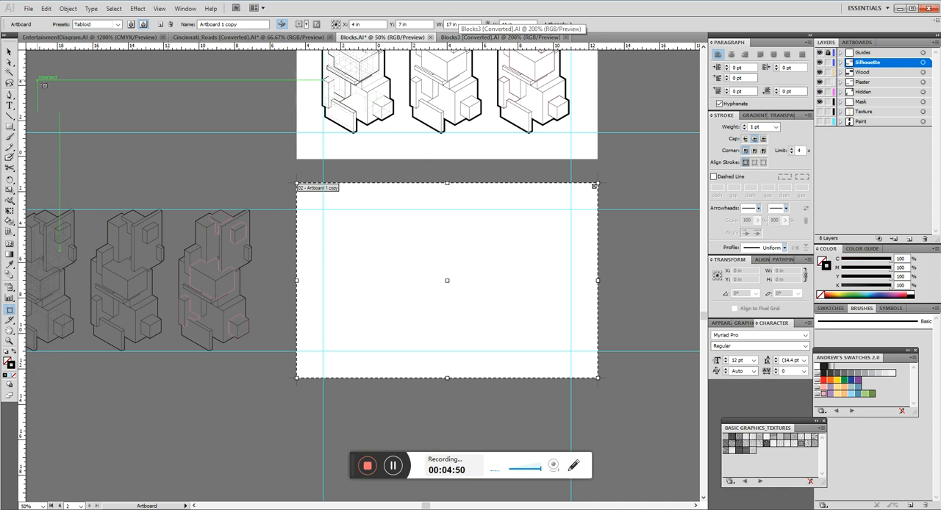
{"action": "left_click", "coordinate": [10, 53]}
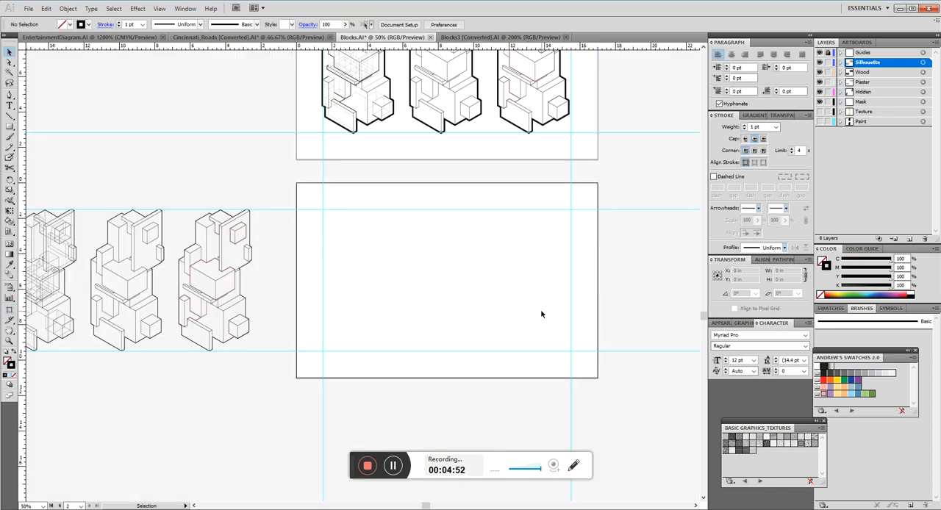
Examine the margin guides around the empty second artboard.
{"action": "scroll", "coordinate": [594, 279], "scroll_direction": "up", "scroll_amount": 1, "text": "alt"}
{"action": "scroll", "coordinate": [537, 271], "scroll_direction": "up", "scroll_amount": 1, "text": "alt"}
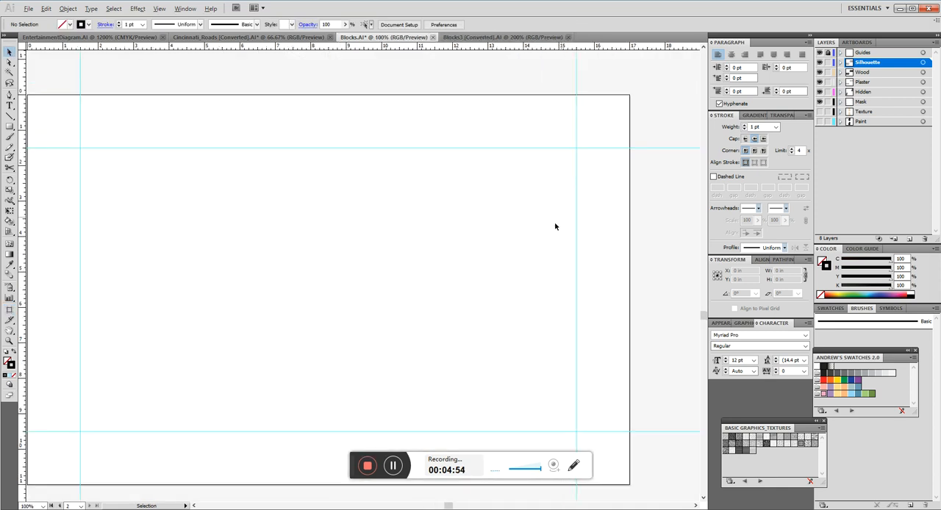
{"action": "scroll", "coordinate": [397, 172], "scroll_direction": "down", "scroll_amount": 1, "text": "alt"}
{"action": "scroll", "coordinate": [380, 202], "scroll_direction": "up", "scroll_amount": 1, "text": "alt"}
{"action": "scroll", "coordinate": [233, 229], "scroll_direction": "down", "scroll_amount": 1, "text": "alt"}
{"action": "scroll", "coordinate": [312, 213], "scroll_direction": "up", "scroll_amount": 1, "text": "alt"}
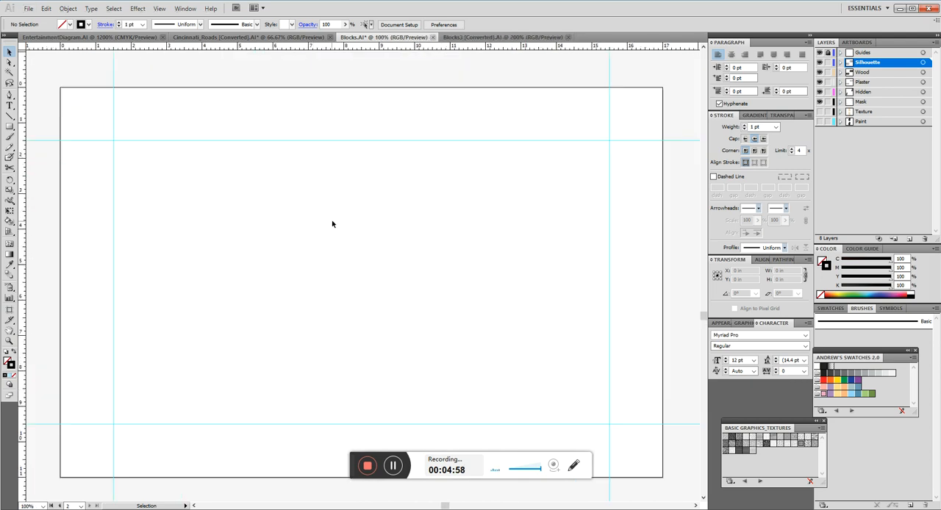
{"action": "scroll", "coordinate": [404, 254], "scroll_direction": "down", "scroll_amount": 1, "text": "alt"}
{"action": "scroll", "coordinate": [401, 252], "scroll_direction": "up", "scroll_amount": 1, "text": "alt"}
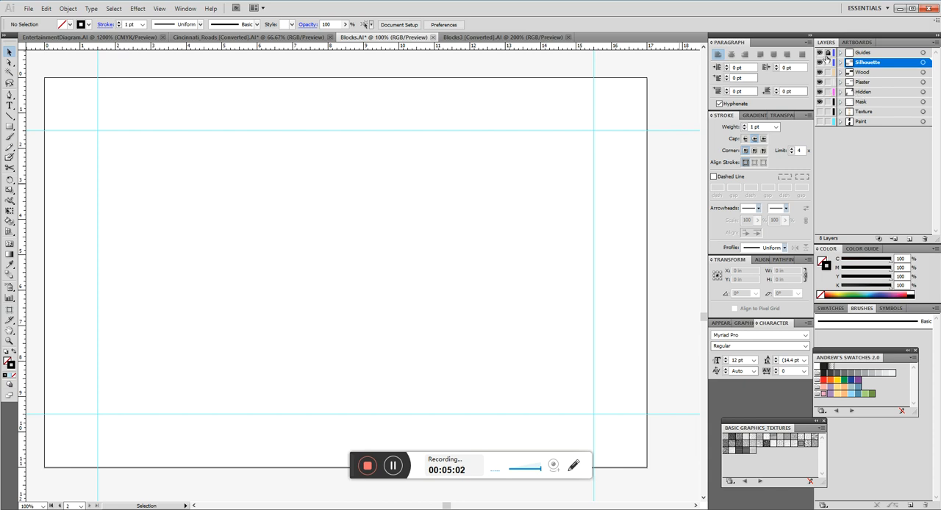
Activate and unlock the Guides layer, and check the ruler display options without changing them.
{"action": "left_click", "coordinate": [882, 53]}
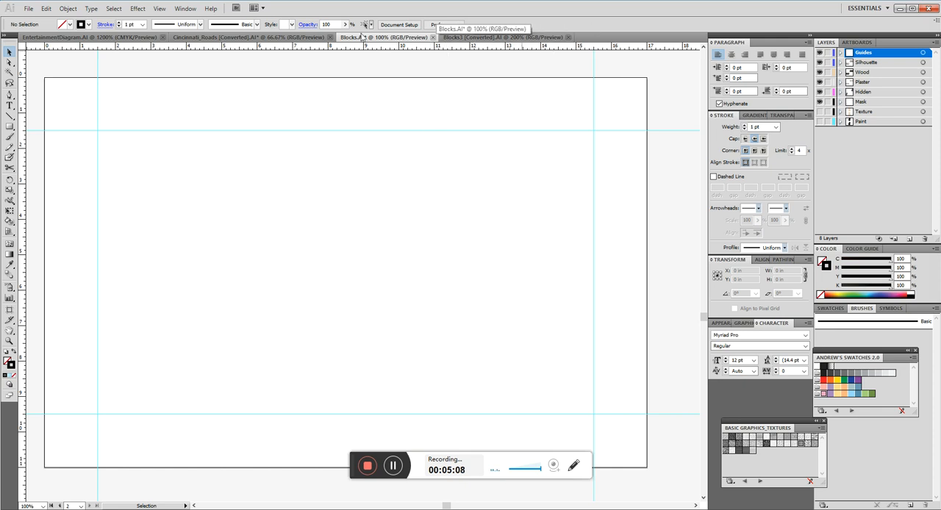
{"action": "left_click", "coordinate": [154, 9]}
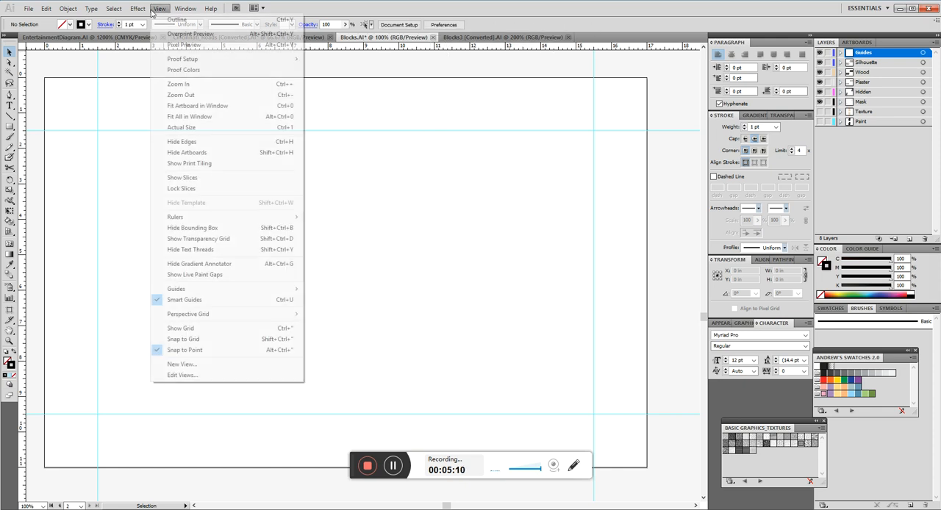
{"action": "mouse_move", "coordinate": [218, 220]}
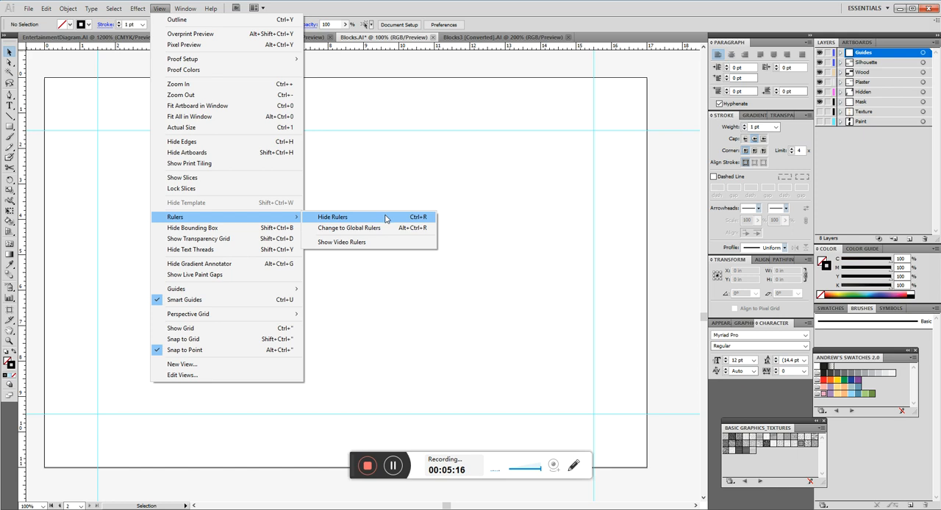
{"action": "left_click", "coordinate": [395, 187]}
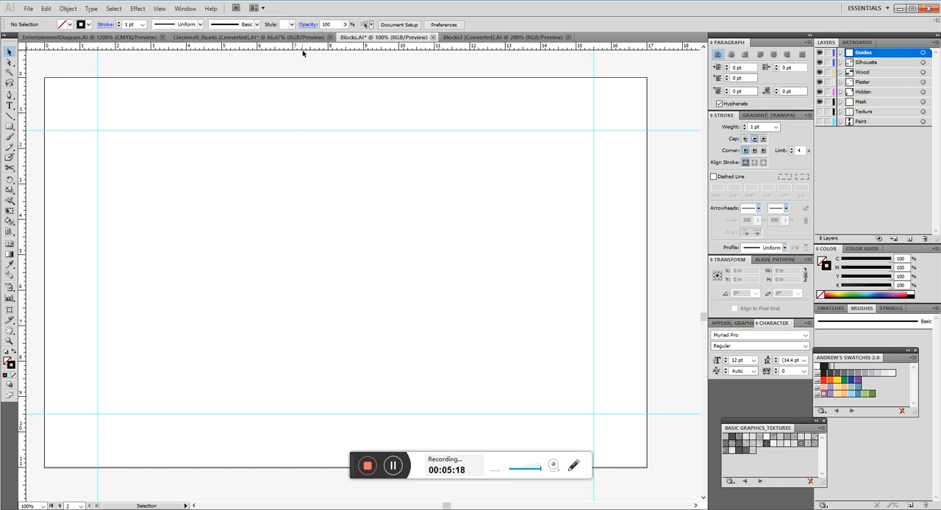
Place a trial horizontal guide at about 4.18 in on the second artboard and delete it.
{"action": "left_click_drag", "start_coordinate": [299, 47], "coordinate": [296, 226]}
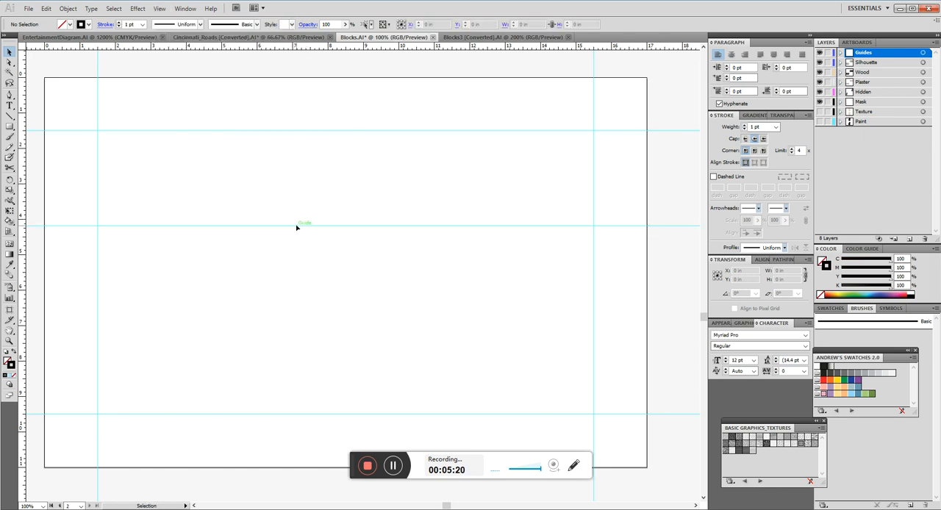
{"action": "key", "text": "Delete"}
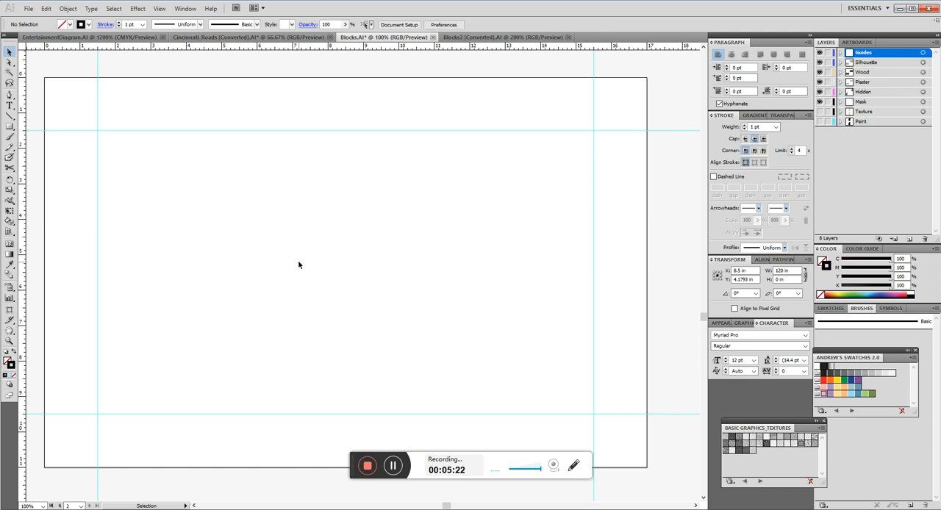
Select the upper margin guide to check its Y position, and deselect it.
{"action": "left_click", "coordinate": [321, 132]}
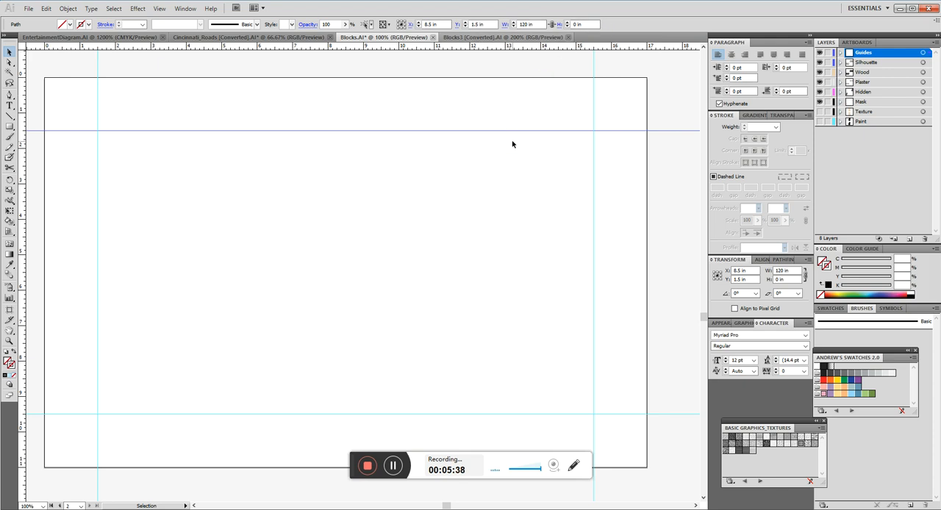
{"action": "left_click", "coordinate": [486, 132]}
{"action": "left_click", "coordinate": [544, 162]}
{"action": "left_click", "coordinate": [502, 131]}
{"action": "left_click", "coordinate": [320, 107]}
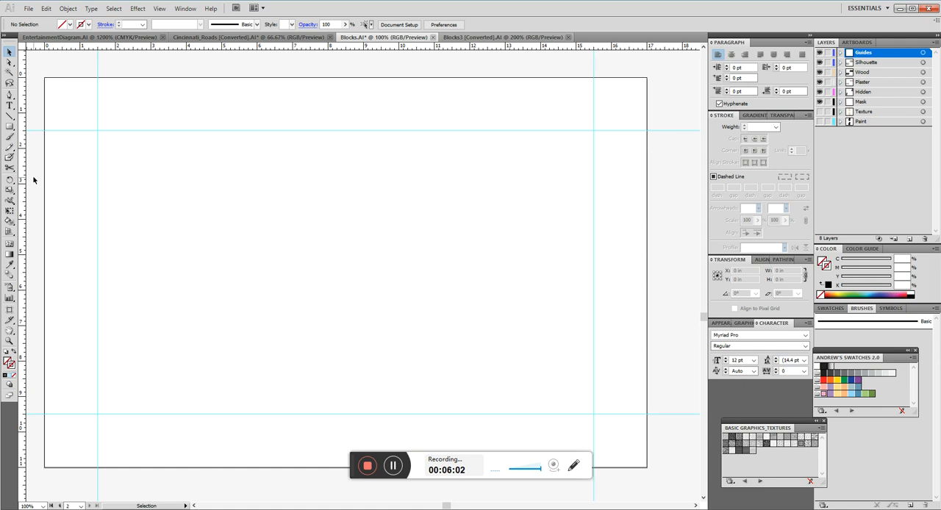
Shift the upper margin guide slightly, set its Y position to 1.5 in, and deselect it.
{"action": "left_click", "coordinate": [305, 130]}
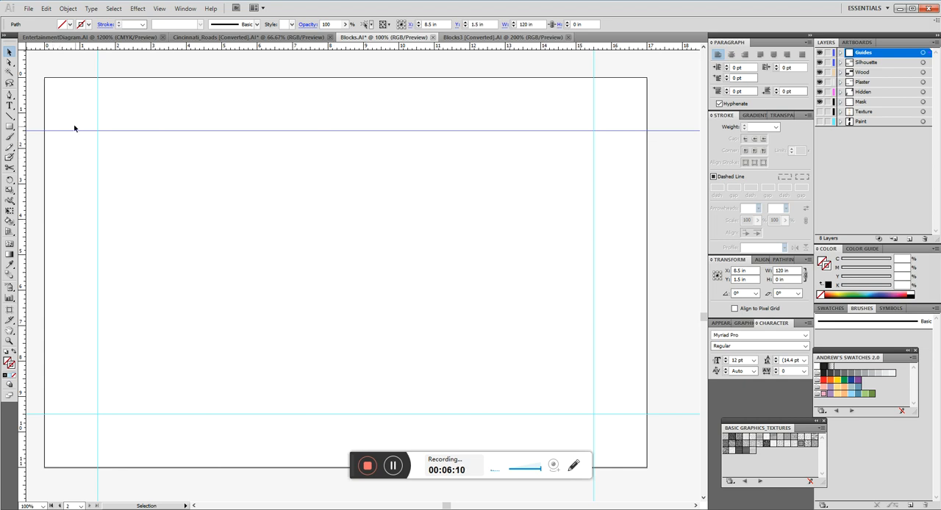
{"action": "mouse_move", "coordinate": [122, 135]}
{"action": "left_mouse_down"}
{"action": "mouse_move", "coordinate": [145, 228]}
{"action": "mouse_move", "coordinate": [132, 131]}
{"action": "left_mouse_up"}
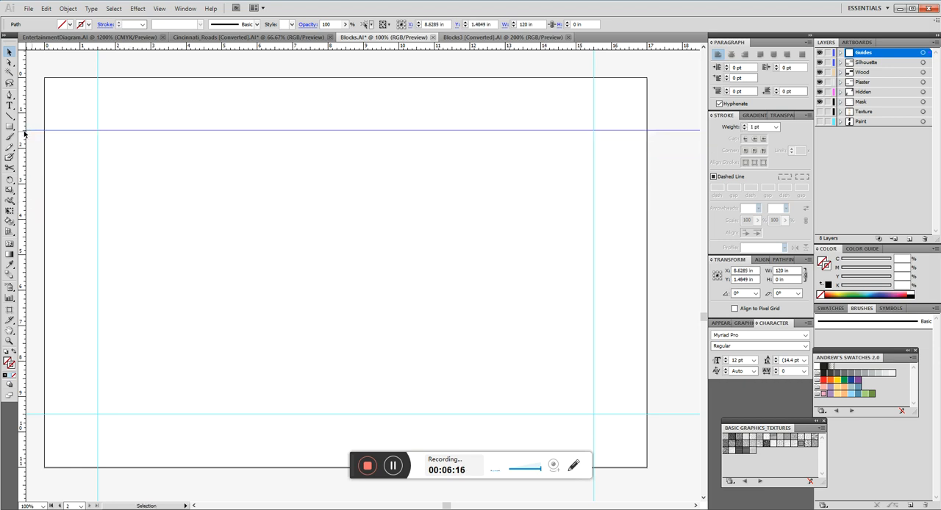
{"action": "left_click", "coordinate": [495, 24]}
{"action": "double_click", "coordinate": [496, 24]}
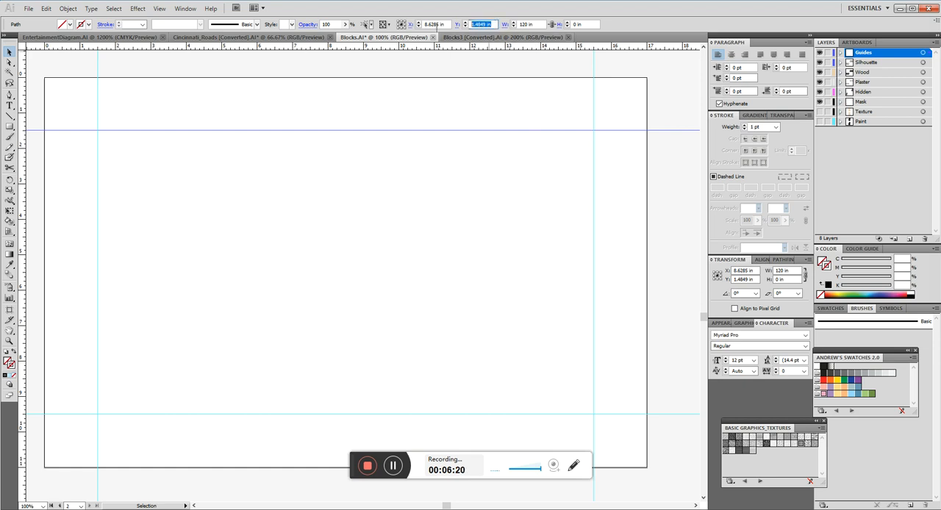
{"action": "type", "text": "1.5"}
{"action": "key", "text": "Return"}
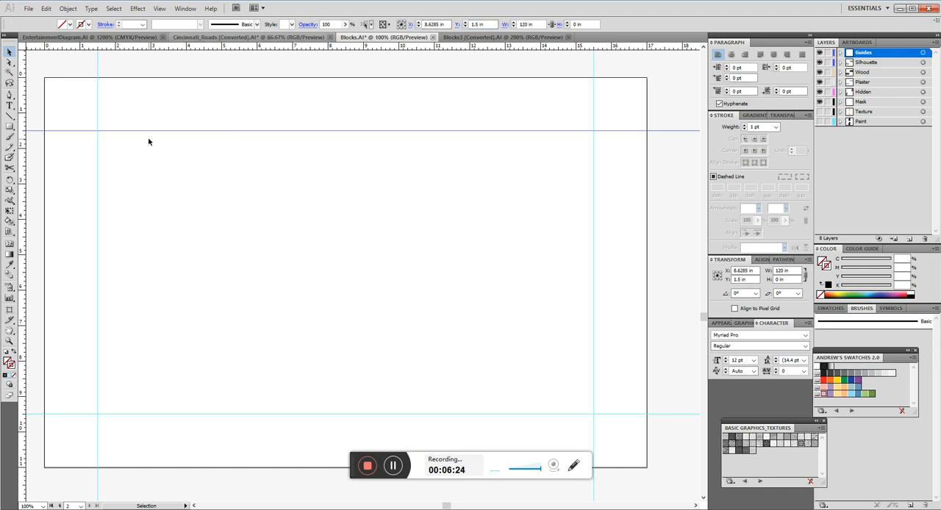
{"action": "left_click", "coordinate": [147, 138]}
{"action": "left_click", "coordinate": [144, 131]}
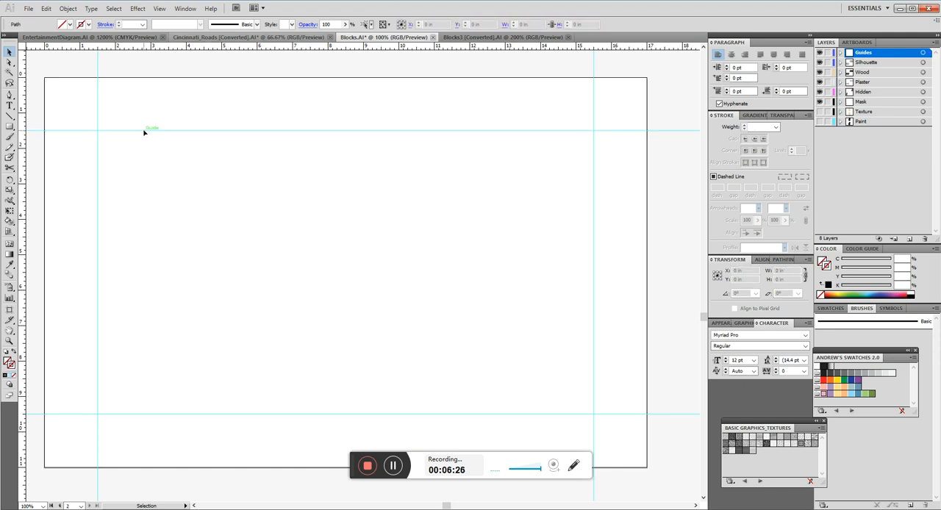
Check the X position of the left margin guide, deselect it, and lock the Guides layer.
{"action": "left_click", "coordinate": [98, 166]}
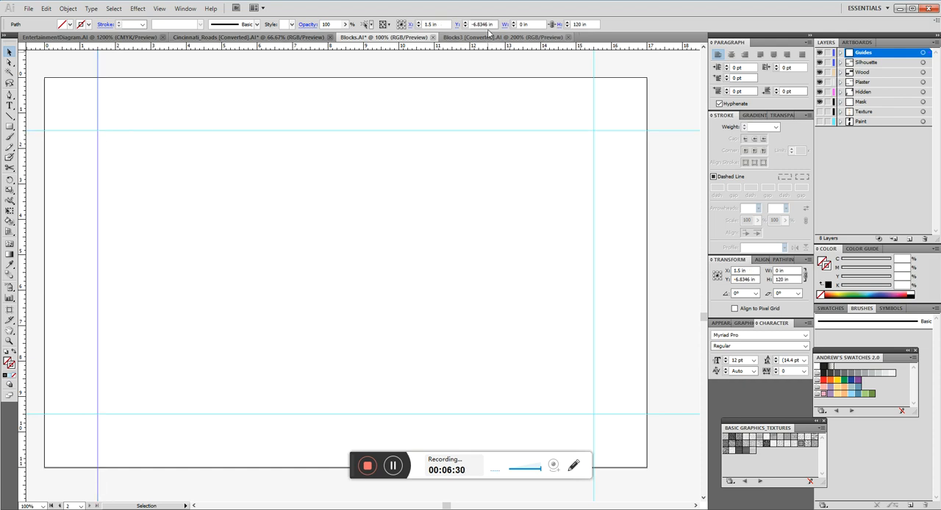
{"action": "left_click", "coordinate": [417, 199]}
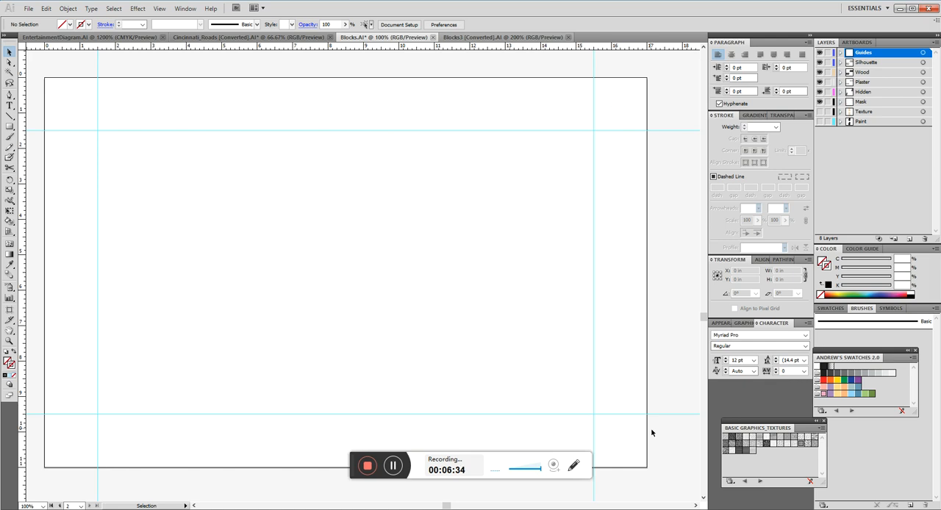
{"action": "left_click", "coordinate": [827, 53]}
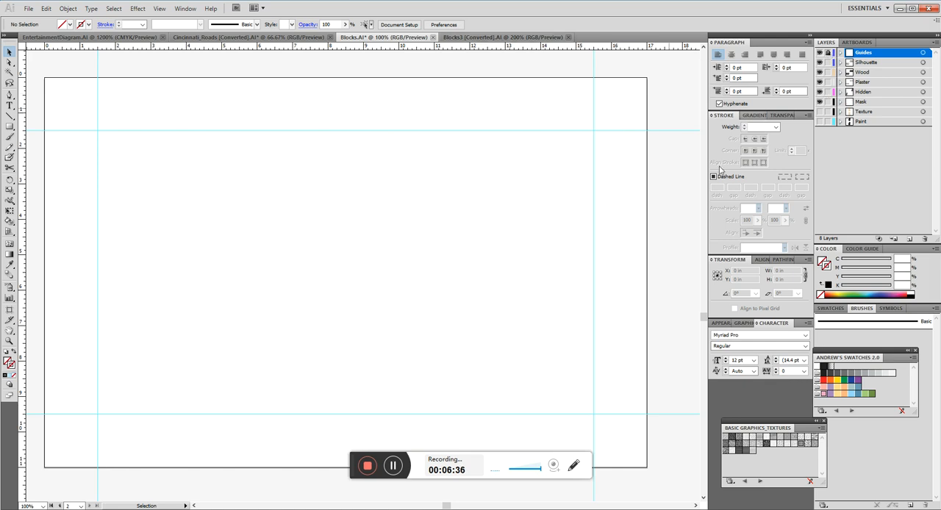
Select the whole block drawing nearest the second artboard and move it onto the artboard's right side.
{"action": "scroll", "coordinate": [616, 216], "scroll_direction": "down", "scroll_amount": 2}
{"action": "left_click_drag", "start_coordinate": [311, 254], "coordinate": [470, 258]}
{"action": "mouse_move", "coordinate": [471, 348]}
{"action": "left_mouse_down"}
{"action": "mouse_move", "coordinate": [158, 145]}
{"action": "mouse_move", "coordinate": [399, 152]}
{"action": "mouse_move", "coordinate": [375, 158]}
{"action": "left_mouse_up"}
{"action": "mouse_move", "coordinate": [551, 265]}
{"action": "left_mouse_down"}
{"action": "mouse_move", "coordinate": [341, 265]}
{"action": "mouse_move", "coordinate": [269, 219]}
{"action": "left_mouse_up"}
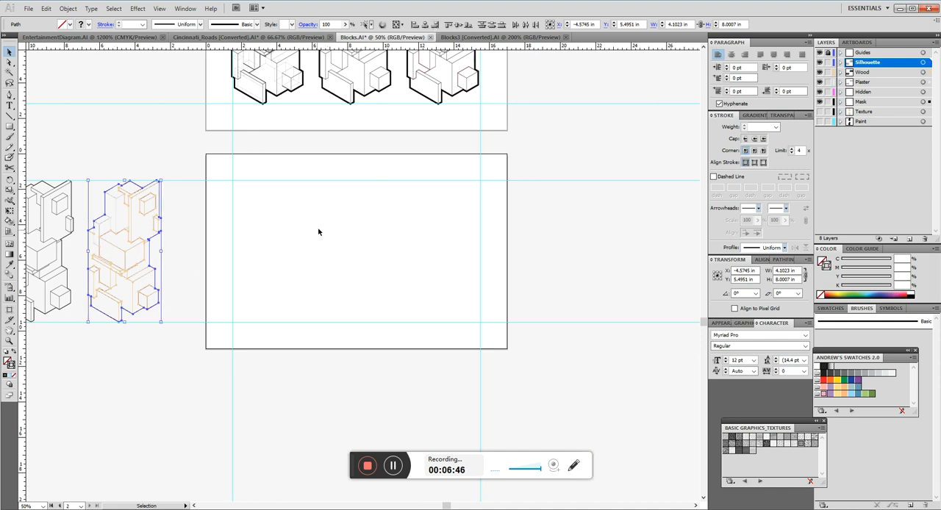
{"action": "left_click_drag", "start_coordinate": [150, 261], "coordinate": [457, 252]}
Align the placed drawing's rightmost silhouette edge exactly with the right margin guide and deselect it.
{"action": "scroll", "coordinate": [483, 200], "scroll_direction": "up", "scroll_amount": 8}
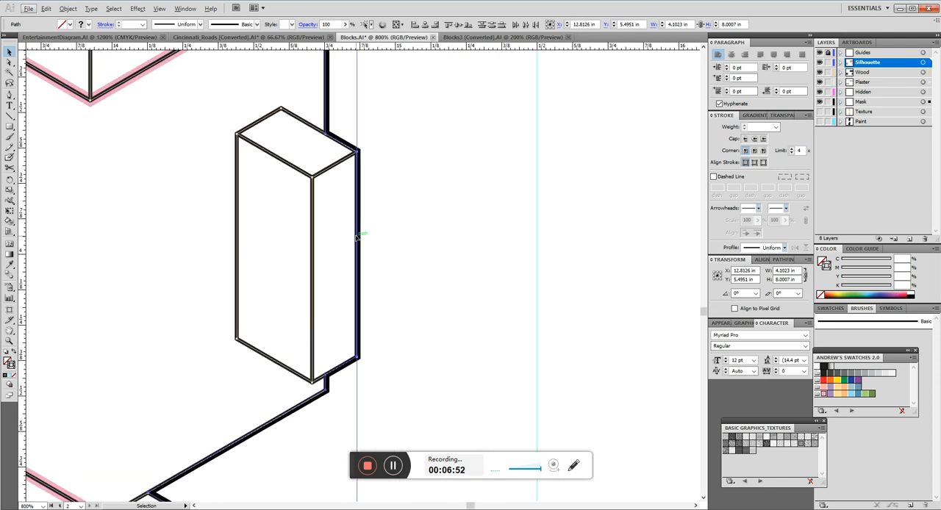
{"action": "left_click_drag", "start_coordinate": [356, 235], "coordinate": [537, 236]}
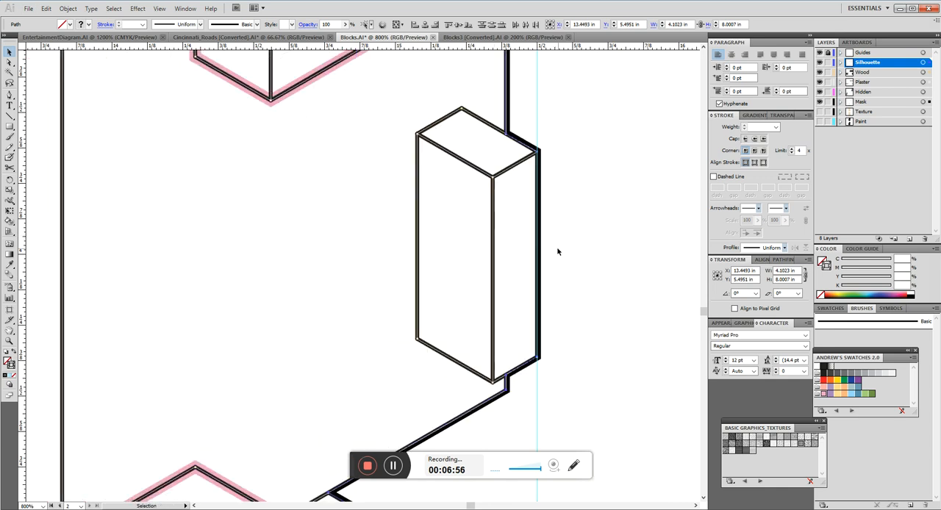
{"action": "left_click", "coordinate": [556, 248]}
Select the complete hidden-line block drawing beside the second artboard and move it onto the artboard's left side.
{"action": "scroll", "coordinate": [569, 189], "scroll_direction": "down", "scroll_amount": 8}
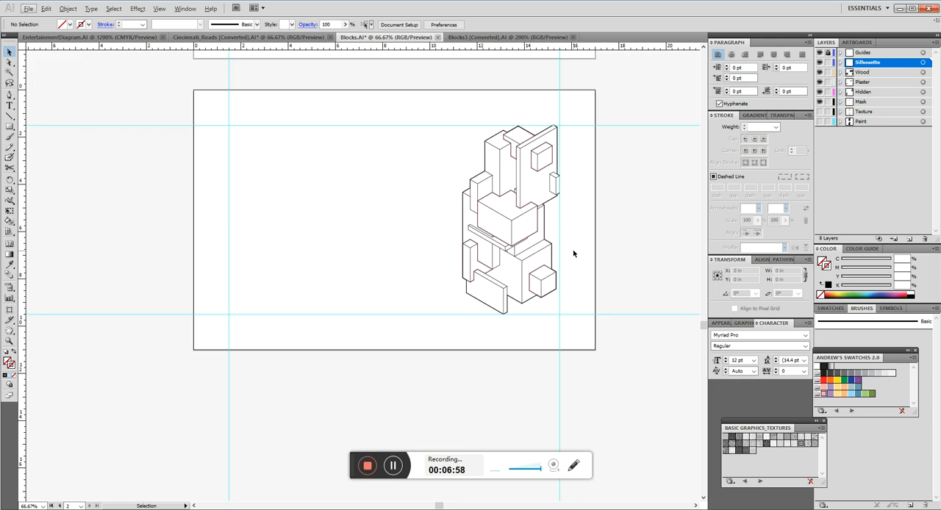
{"action": "scroll", "coordinate": [341, 201], "scroll_direction": "left", "scroll_amount": 8}
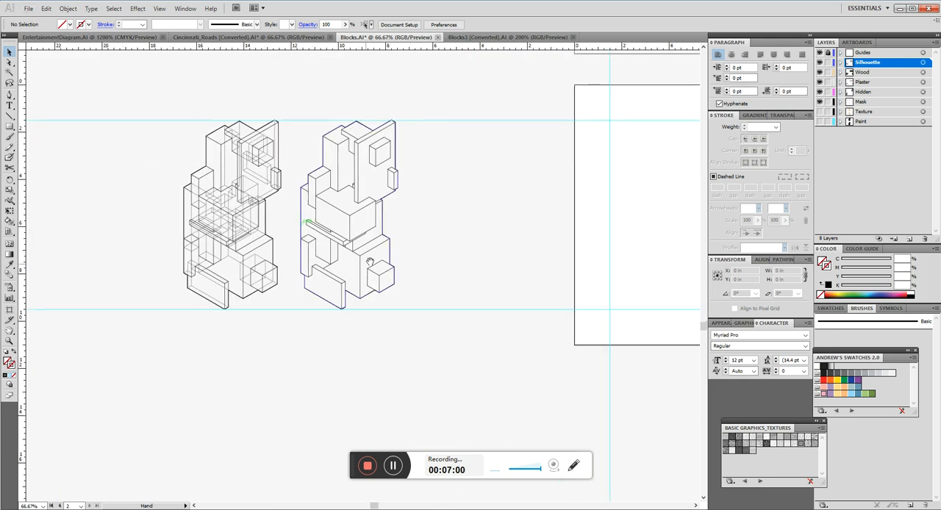
{"action": "mouse_move", "coordinate": [300, 340]}
{"action": "left_mouse_down"}
{"action": "mouse_move", "coordinate": [235, 174]}
{"action": "mouse_move", "coordinate": [132, 85]}
{"action": "left_mouse_up"}
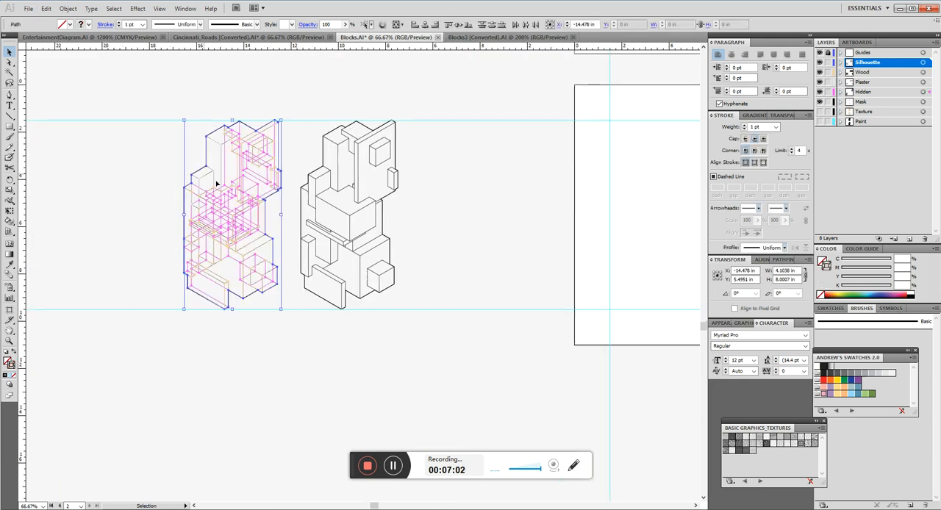
{"action": "left_click_drag", "start_coordinate": [273, 248], "coordinate": [687, 247]}
Align the hidden-line drawing's leftmost silhouette edge exactly with the left margin guide and deselect it.
{"action": "scroll", "coordinate": [616, 206], "scroll_direction": "up", "scroll_amount": 4}
{"action": "scroll", "coordinate": [617, 86], "scroll_direction": "up", "scroll_amount": 3}
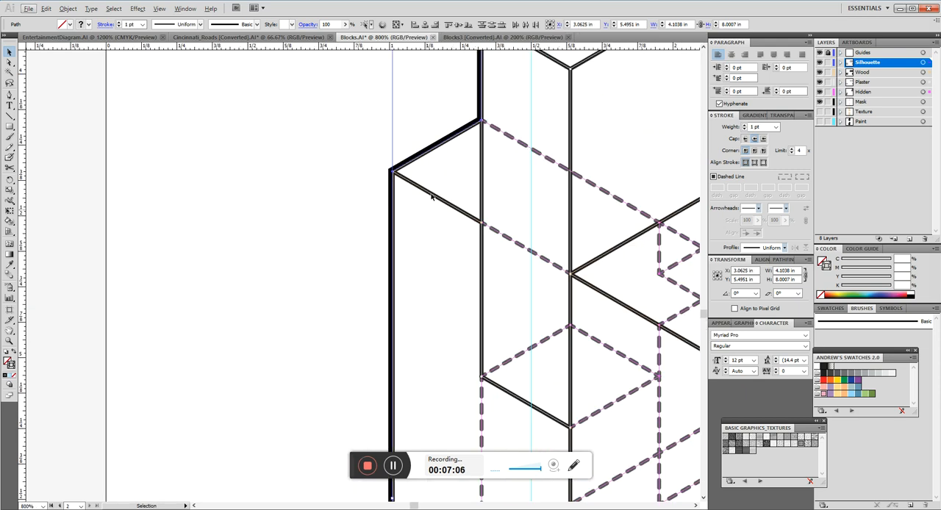
{"action": "left_click_drag", "start_coordinate": [392, 245], "coordinate": [531, 217]}
{"action": "left_click", "coordinate": [346, 237]}
Activate the Pen tool, review the Smart Guides preferences including Anchor/Path Labels, and accept them.
{"action": "scroll", "coordinate": [211, 233], "scroll_direction": "down", "scroll_amount": 4}
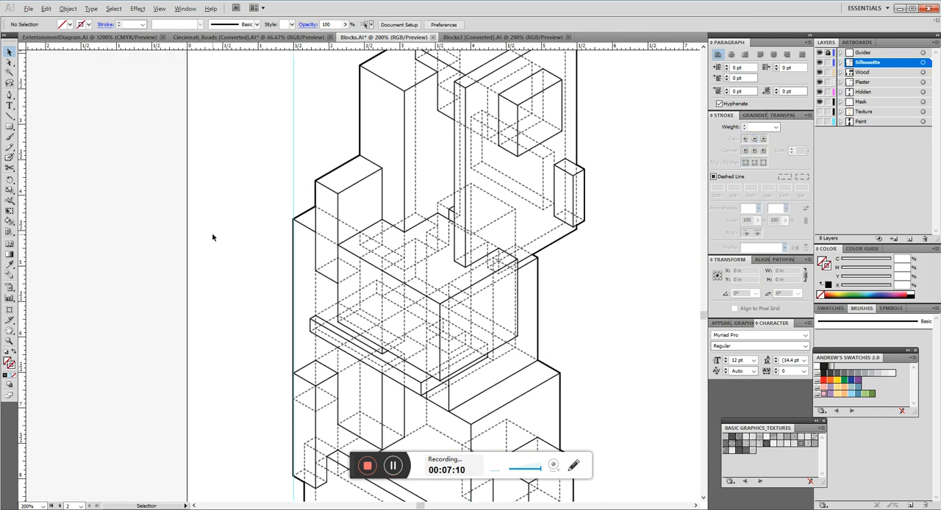
{"action": "scroll", "coordinate": [314, 188], "scroll_direction": "up", "scroll_amount": 2}
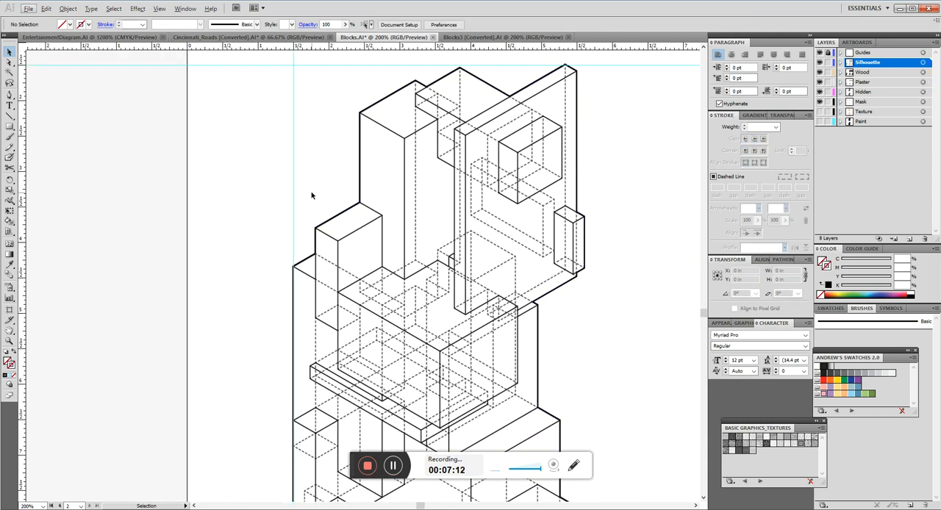
{"action": "key", "text": "p"}
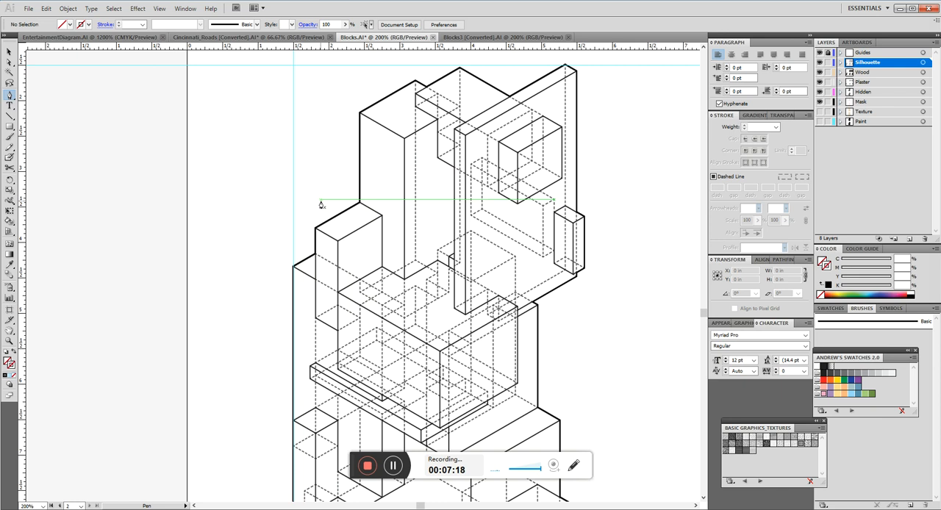
{"action": "left_click", "coordinate": [161, 9]}
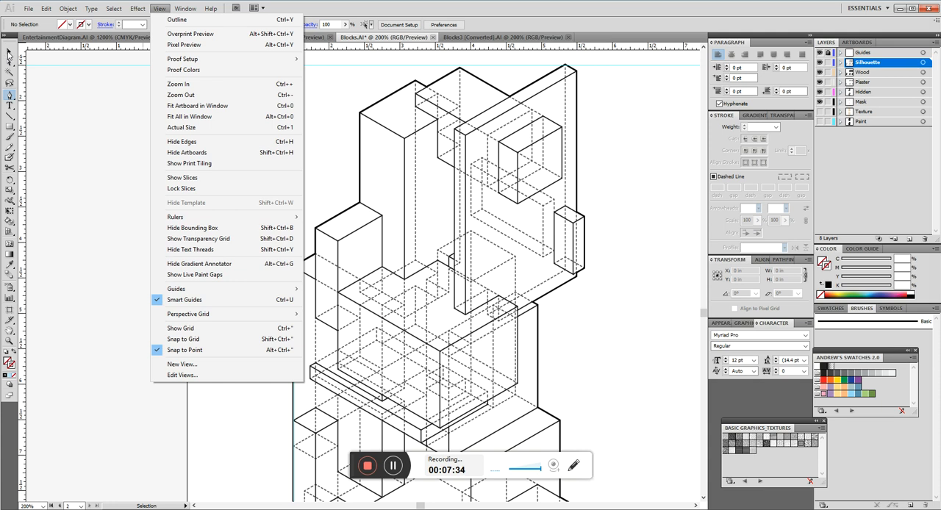
{"action": "mouse_move", "coordinate": [46, 9]}
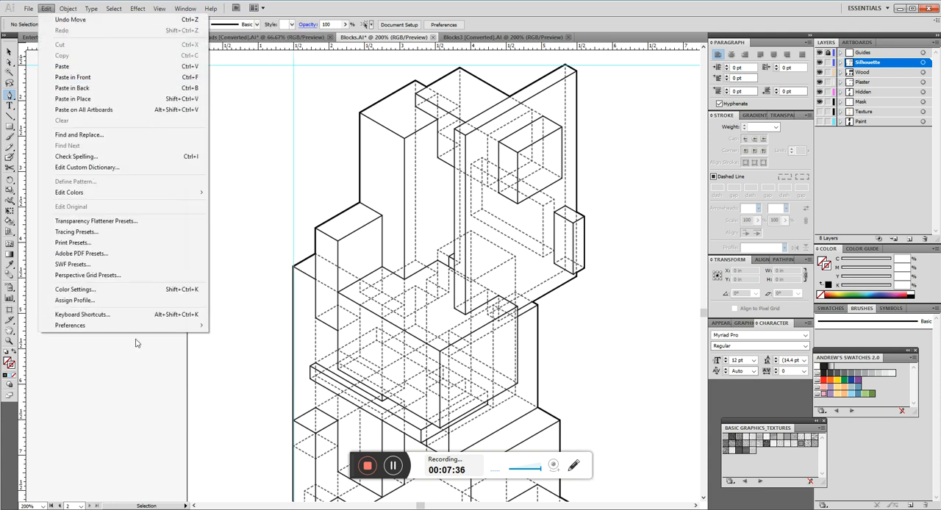
{"action": "mouse_move", "coordinate": [81, 329]}
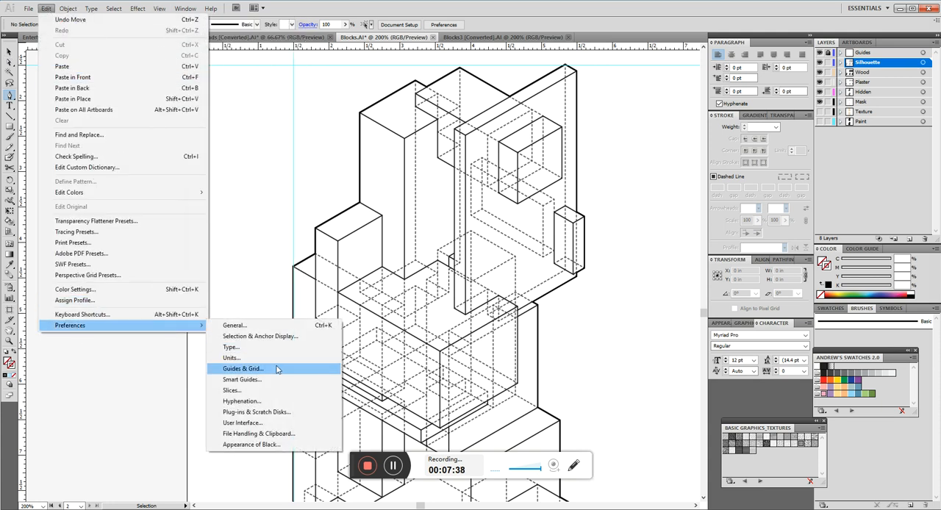
{"action": "left_click", "coordinate": [265, 380]}
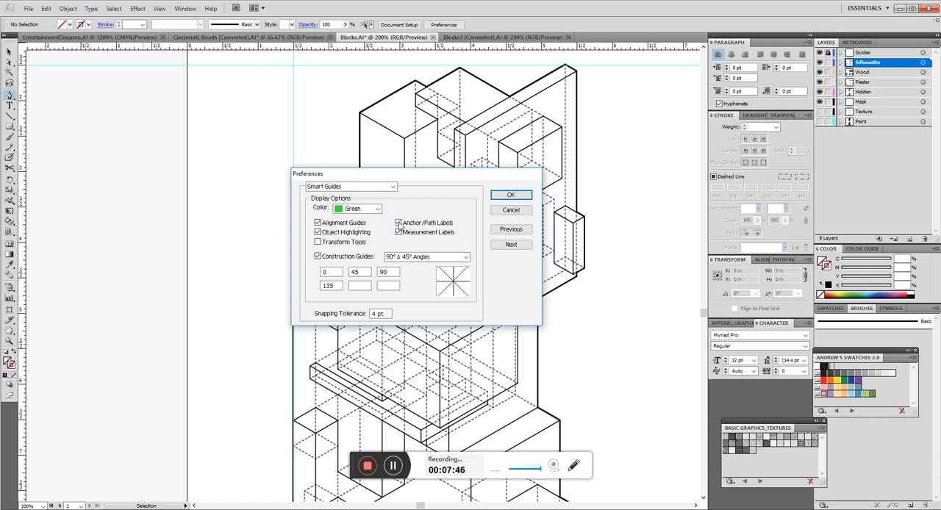
{"action": "left_click", "coordinate": [510, 195]}
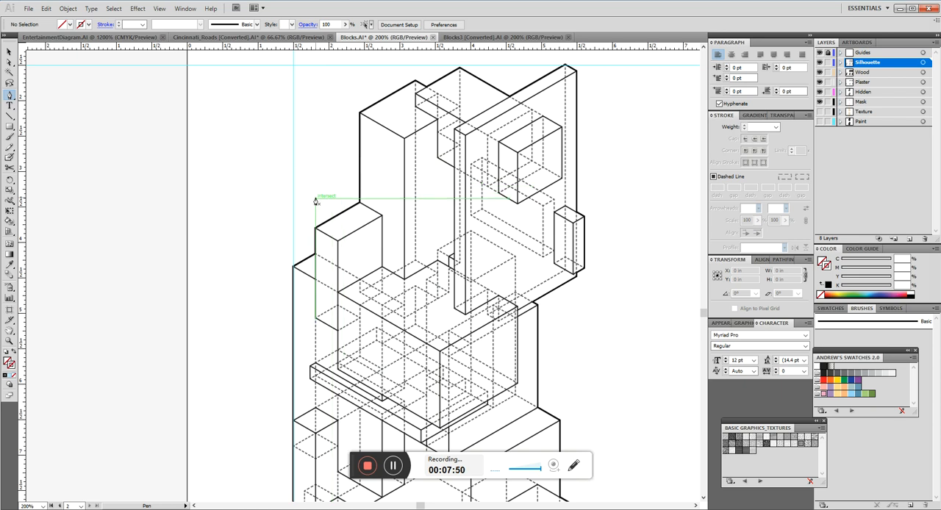
{"action": "scroll", "coordinate": [315, 203], "scroll_direction": "up", "scroll_amount": 2}
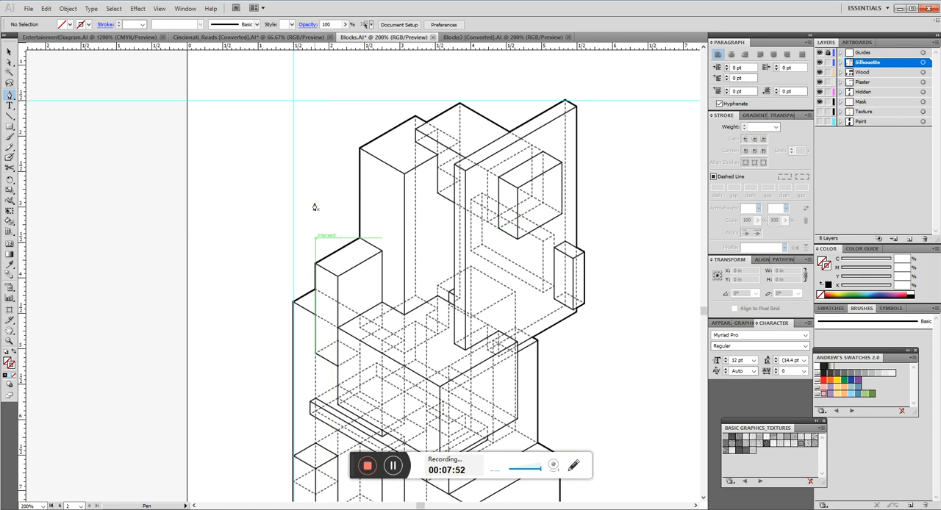
{"action": "scroll", "coordinate": [315, 211], "scroll_direction": "up", "scroll_amount": 3}
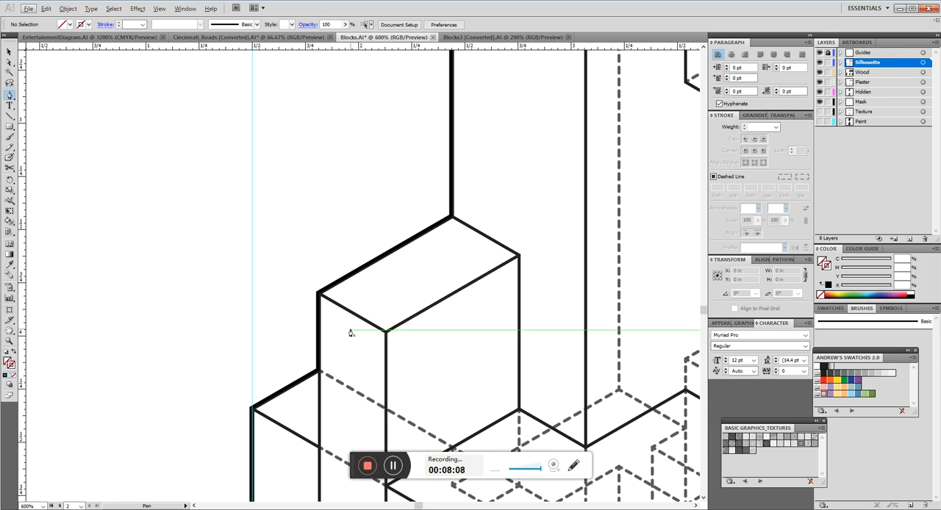
{"action": "scroll", "coordinate": [366, 243], "scroll_direction": "down", "scroll_amount": 4}
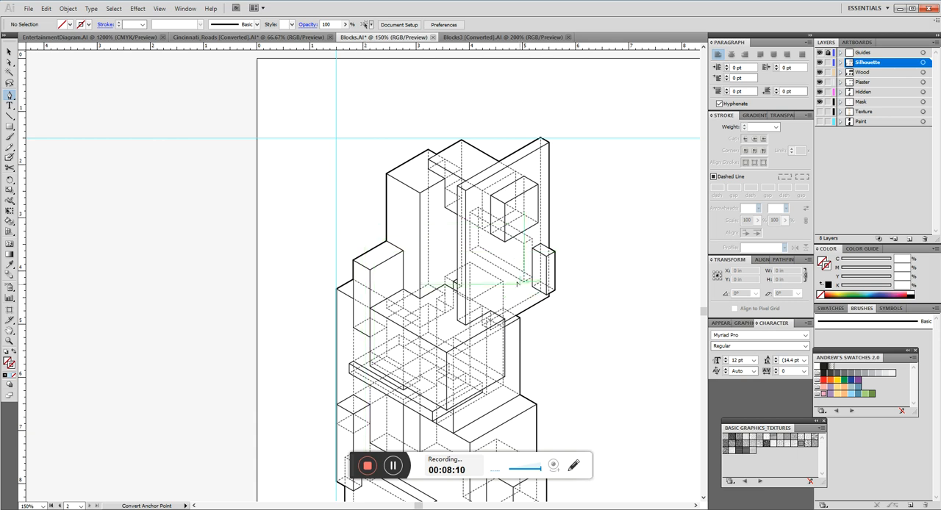
{"action": "scroll", "coordinate": [412, 220], "scroll_direction": "down", "scroll_amount": 3}
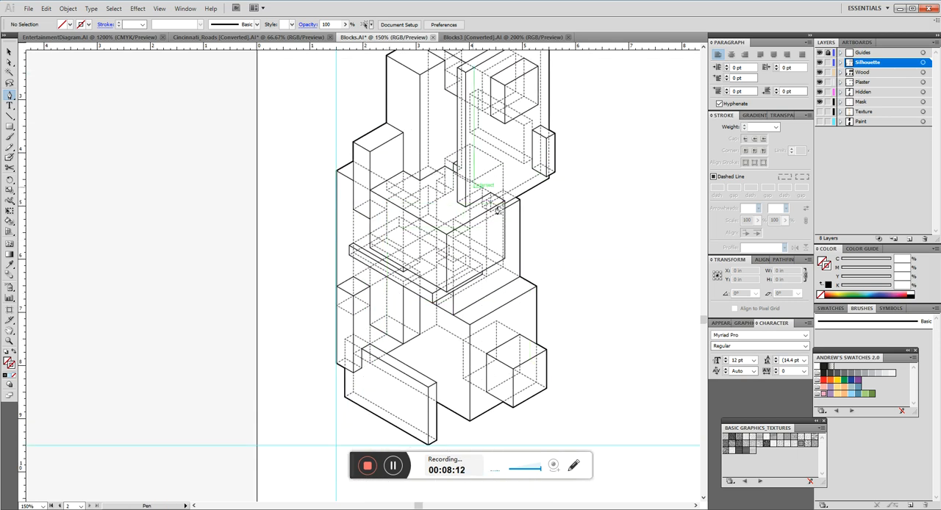
{"action": "scroll", "coordinate": [352, 282], "scroll_direction": "down", "scroll_amount": 2}
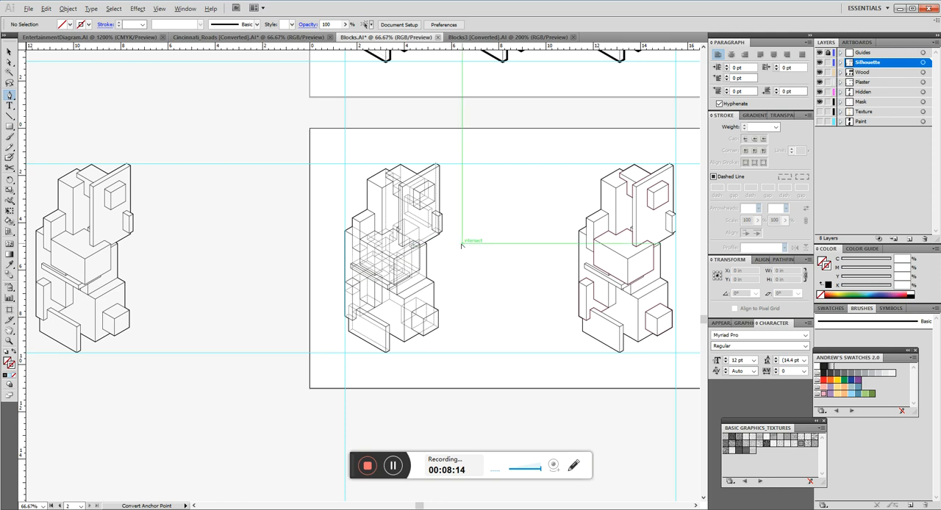
Select the whole hidden-line drawing on the second artboard, realign its leftmost silhouette edge with the left margin guide, and deselect it.
{"action": "key", "text": "v"}
{"action": "key", "text": "Escape"}
{"action": "key", "text": "Escape"}
{"action": "key", "text": "v"}
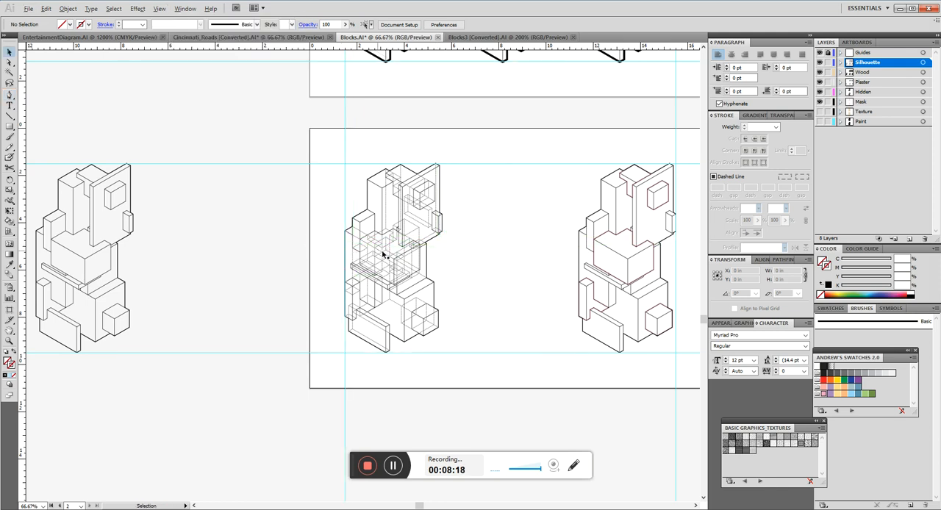
{"action": "scroll", "coordinate": [344, 262], "scroll_direction": "up", "scroll_amount": 3}
{"action": "scroll", "coordinate": [324, 330], "scroll_direction": "down", "scroll_amount": 3}
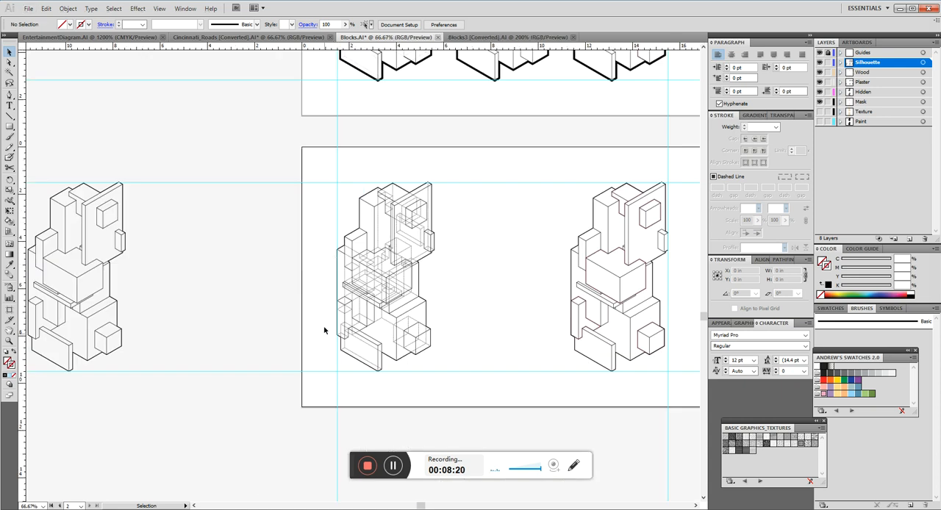
{"action": "left_click_drag", "start_coordinate": [460, 183], "coordinate": [324, 382]}
{"action": "scroll", "coordinate": [339, 265], "scroll_direction": "up", "scroll_amount": 5}
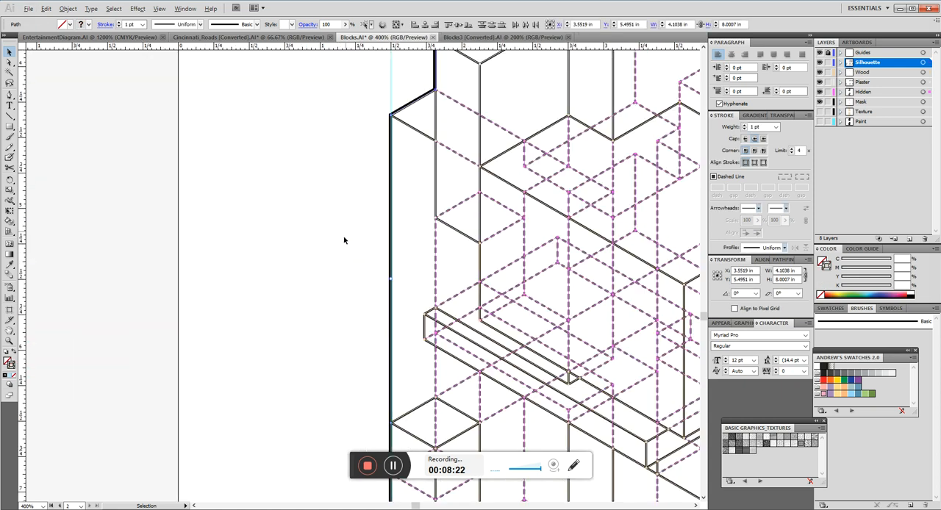
{"action": "mouse_move", "coordinate": [381, 129]}
{"action": "left_mouse_down"}
{"action": "mouse_move", "coordinate": [494, 193]}
{"action": "mouse_move", "coordinate": [490, 173]}
{"action": "mouse_move", "coordinate": [377, 158]}
{"action": "mouse_move", "coordinate": [373, 172]}
{"action": "left_mouse_up"}
{"action": "left_click", "coordinate": [401, 206]}
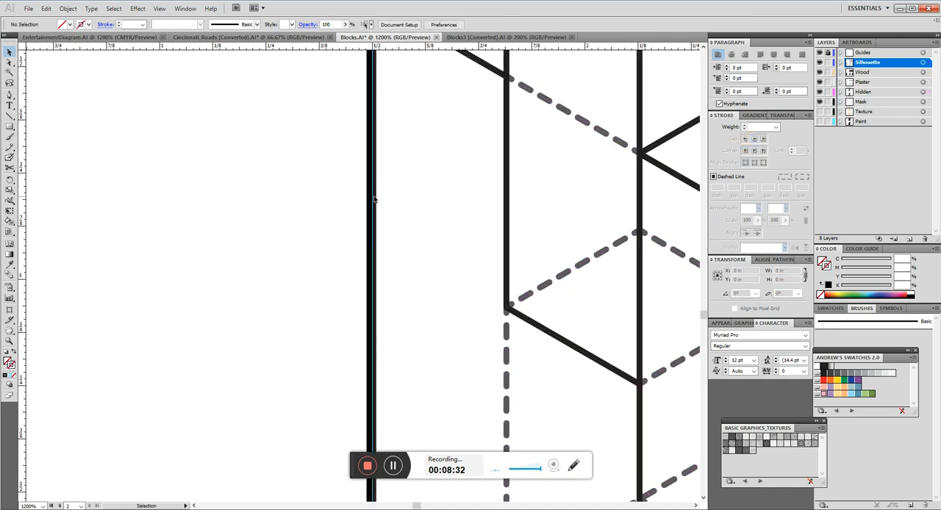
Select the complete block drawing beside the second artboard and move it horizontally to the artboard's centre, at X 8.5 in.
{"action": "scroll", "coordinate": [335, 259], "scroll_direction": "down", "scroll_amount": 3}
{"action": "scroll", "coordinate": [336, 259], "scroll_direction": "down", "scroll_amount": 2}
{"action": "scroll", "coordinate": [342, 221], "scroll_direction": "up", "scroll_amount": 4}
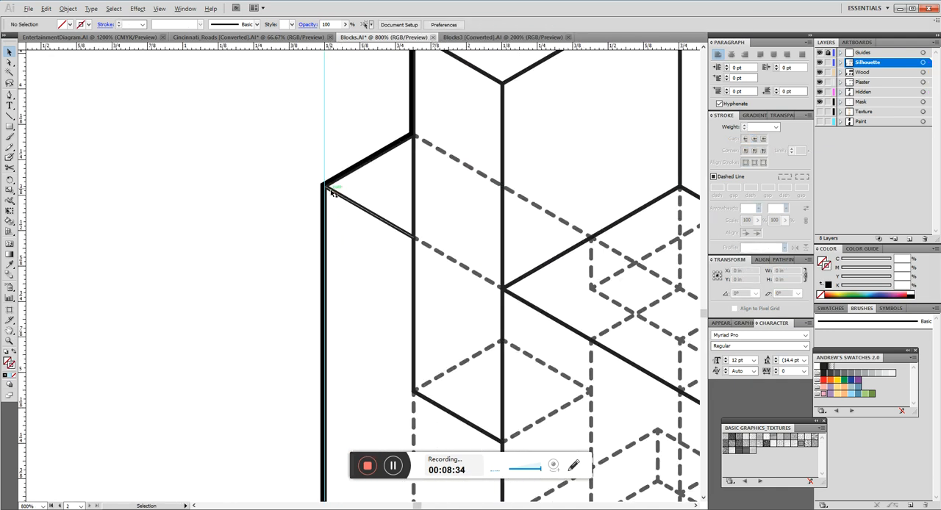
{"action": "scroll", "coordinate": [283, 181], "scroll_direction": "down", "scroll_amount": 5}
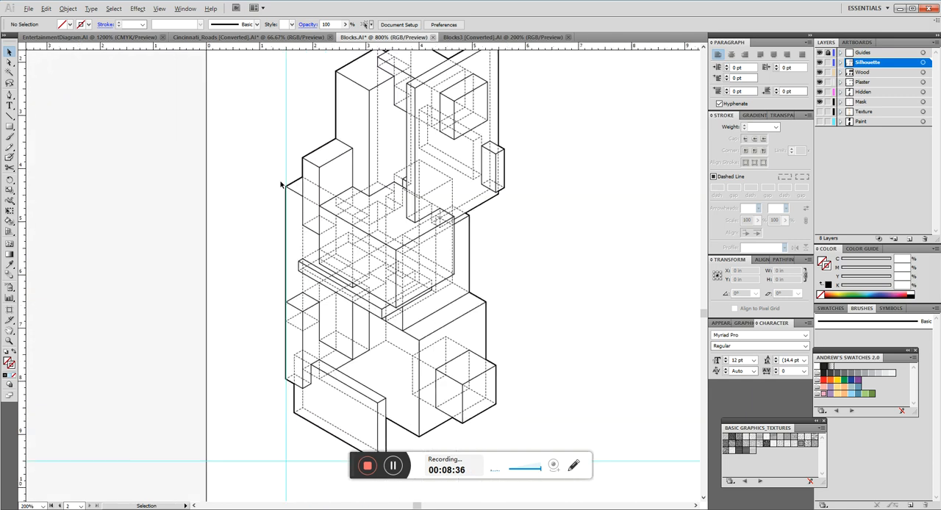
{"action": "scroll", "coordinate": [290, 173], "scroll_direction": "down", "scroll_amount": 4}
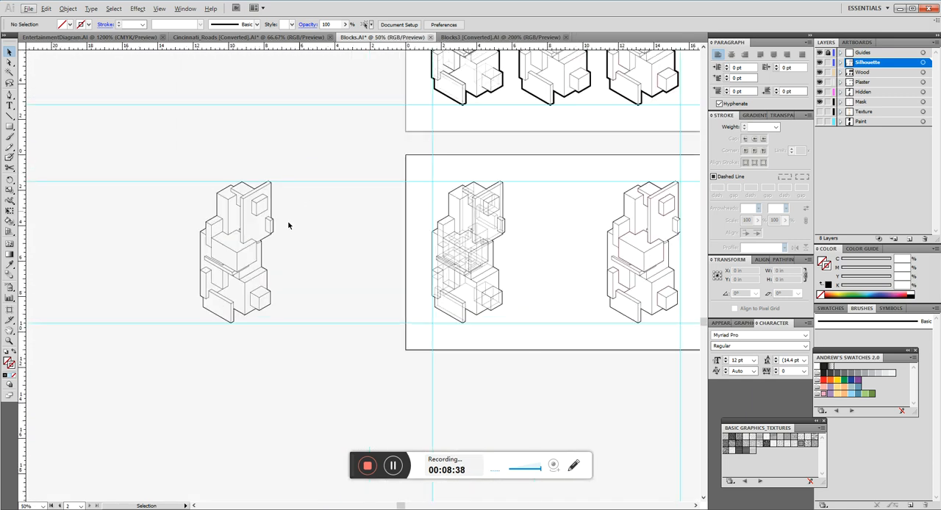
{"action": "mouse_move", "coordinate": [304, 171]}
{"action": "left_mouse_down"}
{"action": "mouse_move", "coordinate": [190, 363]}
{"action": "mouse_move", "coordinate": [175, 366]}
{"action": "left_mouse_up"}
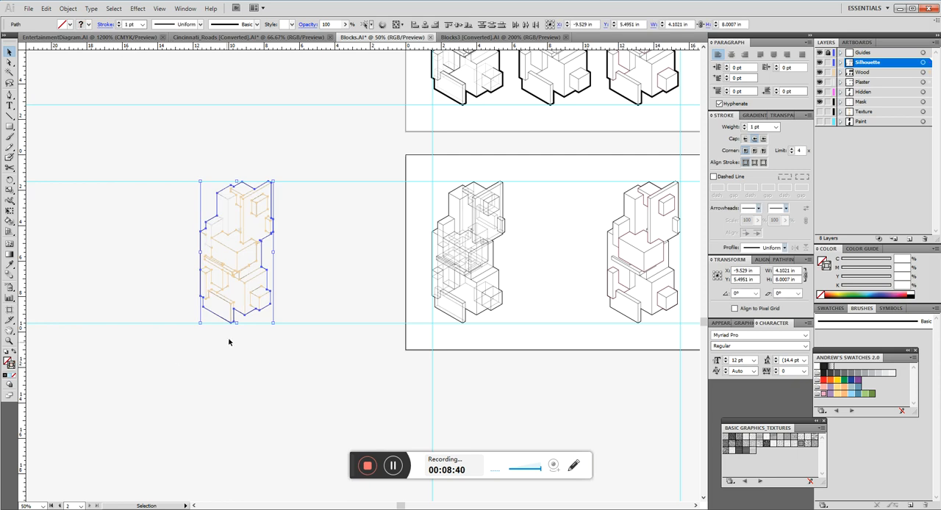
{"action": "mouse_move", "coordinate": [254, 281]}
{"action": "left_mouse_down"}
{"action": "mouse_move", "coordinate": [595, 281]}
{"action": "mouse_move", "coordinate": [574, 281]}
{"action": "left_mouse_up"}
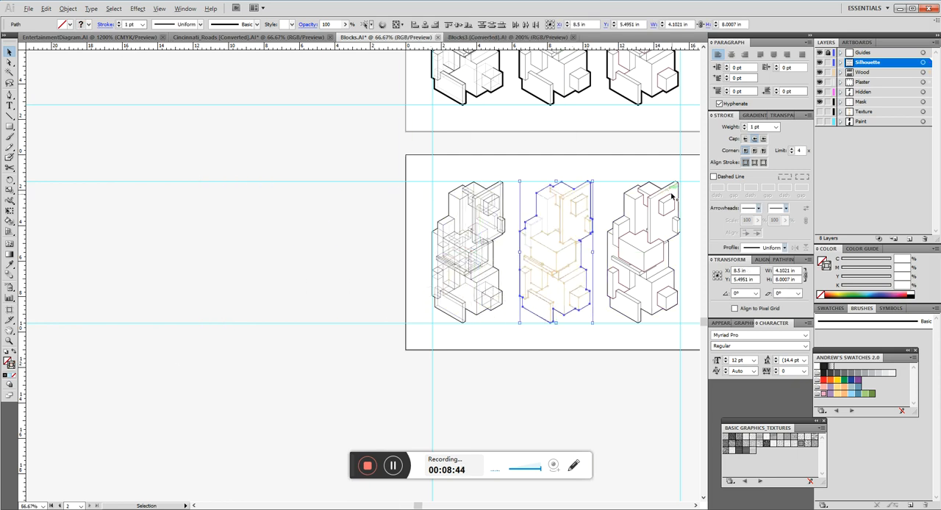
Examine the selected middle drawing's placement and spacing between its two neighbours on the second artboard.
{"action": "scroll", "coordinate": [667, 193], "scroll_direction": "up", "scroll_amount": 3}
{"action": "scroll", "coordinate": [552, 181], "scroll_direction": "down", "scroll_amount": 2}
{"action": "scroll", "coordinate": [309, 159], "scroll_direction": "up", "scroll_amount": 1}
{"action": "scroll", "coordinate": [440, 217], "scroll_direction": "up", "scroll_amount": 1}
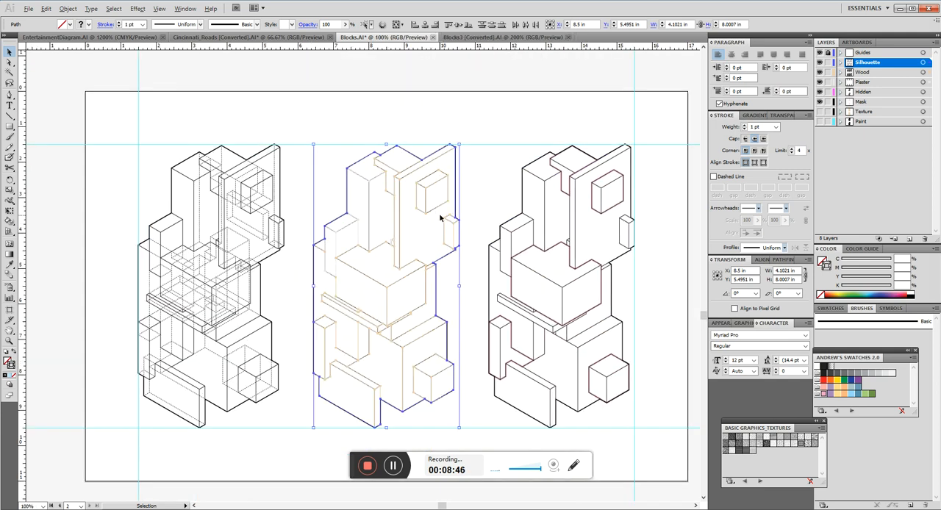
{"action": "scroll", "coordinate": [431, 134], "scroll_direction": "down", "scroll_amount": 1}
{"action": "scroll", "coordinate": [408, 211], "scroll_direction": "up", "scroll_amount": 1}
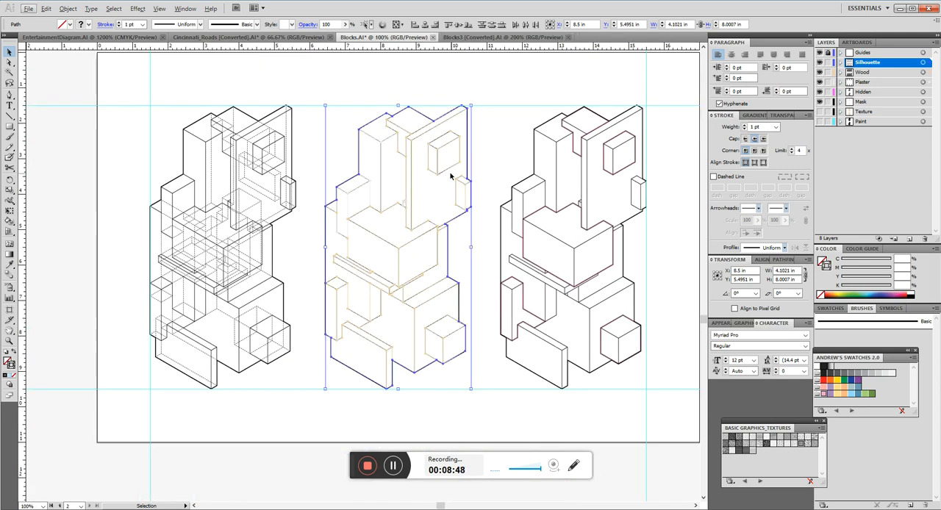
{"action": "mouse_move", "coordinate": [479, 78]}
{"action": "left_mouse_down"}
{"action": "mouse_move", "coordinate": [336, 384]}
{"action": "mouse_move", "coordinate": [311, 413]}
{"action": "left_mouse_up"}
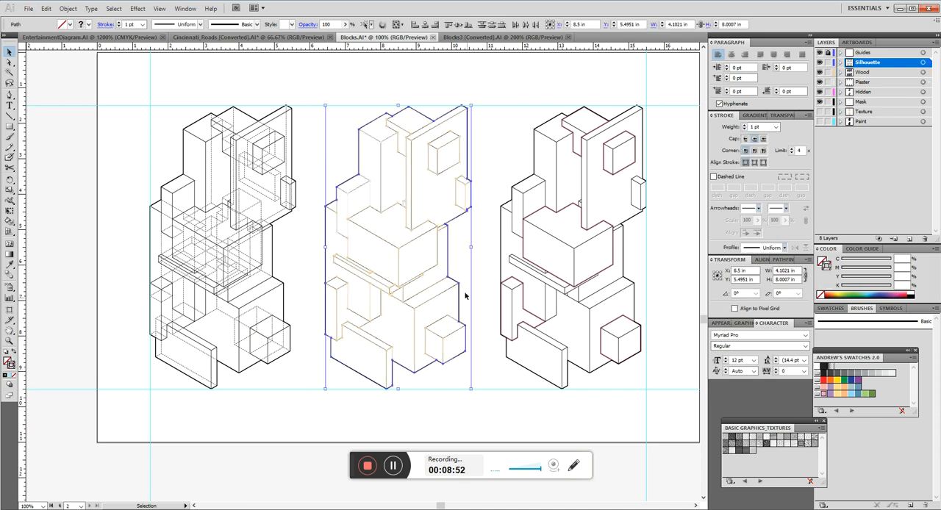
{"action": "scroll", "coordinate": [431, 228], "scroll_direction": "up", "scroll_amount": 1}
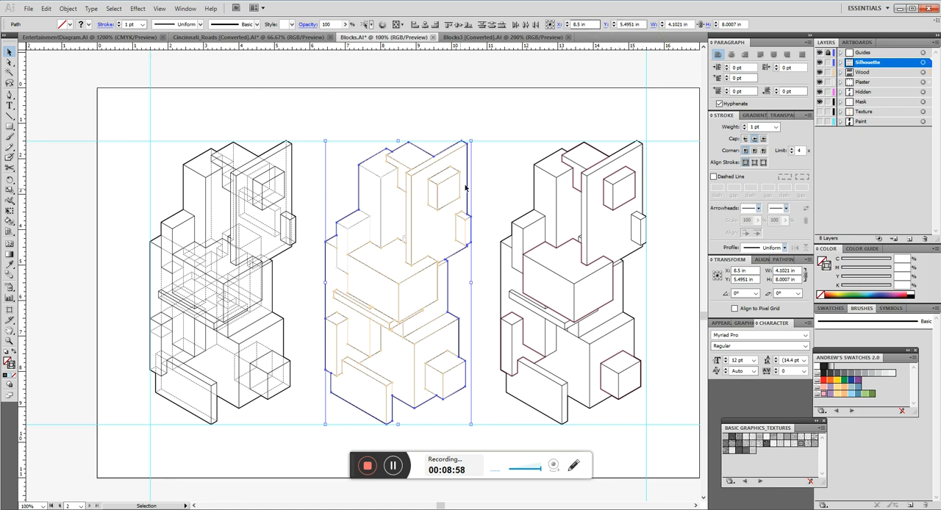
Shift the middle drawing slightly toward the hidden-line drawing, and recentre it by setting its X position to 8.5 in.
{"action": "left_click_drag", "start_coordinate": [413, 214], "coordinate": [396, 215]}
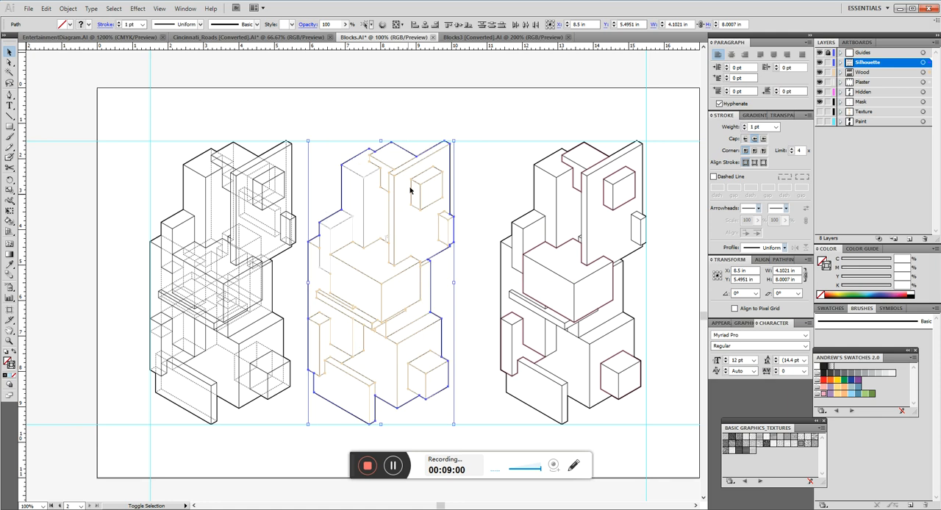
{"action": "double_click", "coordinate": [596, 25]}
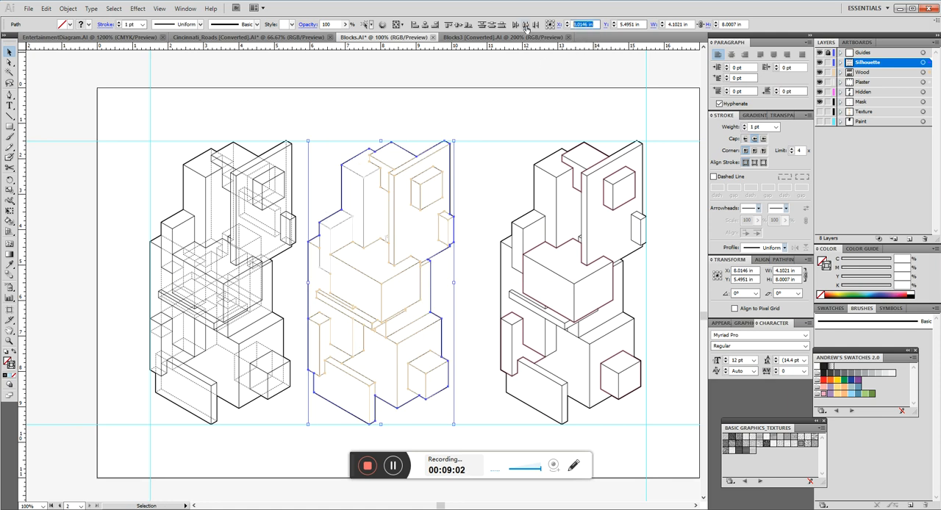
{"action": "type", "text": "8.5"}
{"action": "key", "text": "Return"}
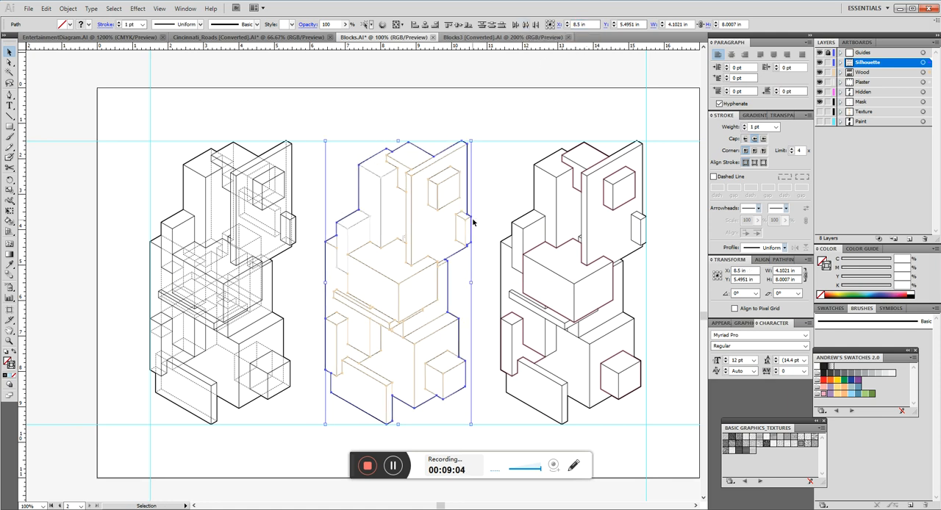
Try centring the middle drawing by eye, moving it horizontally between its two neighbours, and clear the selection.
{"action": "left_click_drag", "start_coordinate": [413, 230], "coordinate": [452, 237]}
{"action": "left_click_drag", "start_coordinate": [447, 200], "coordinate": [416, 230]}
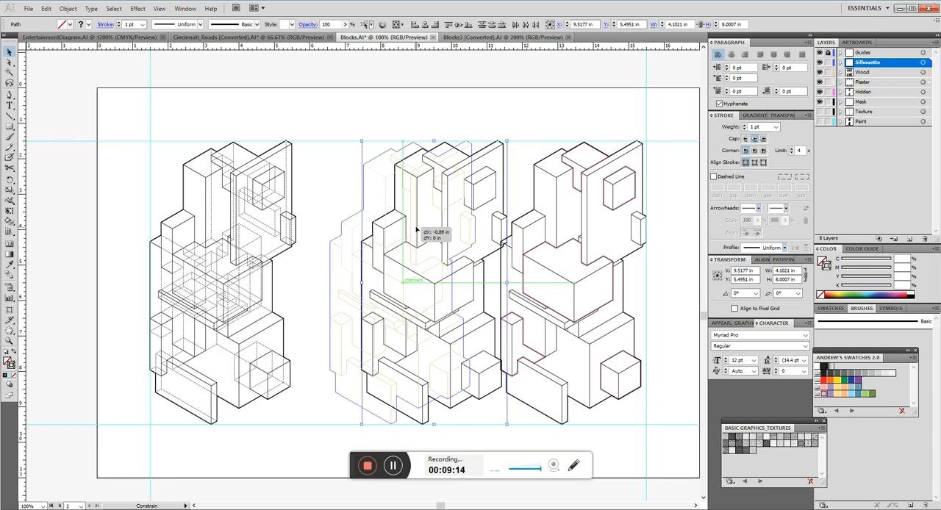
{"action": "left_click_drag", "start_coordinate": [416, 230], "coordinate": [412, 204]}
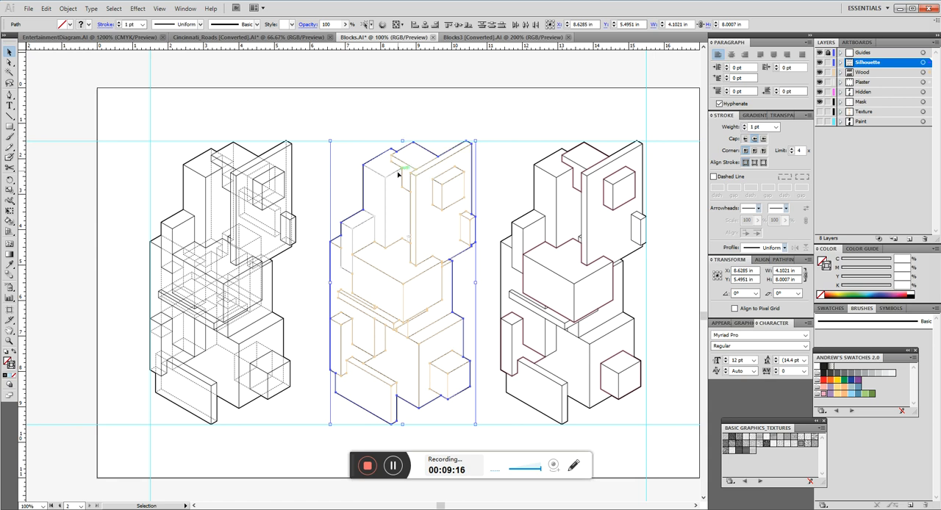
{"action": "mouse_move", "coordinate": [416, 237]}
{"action": "left_mouse_down"}
{"action": "mouse_move", "coordinate": [47, 234]}
{"action": "mouse_move", "coordinate": [431, 155]}
{"action": "mouse_move", "coordinate": [472, 214]}
{"action": "left_mouse_up"}
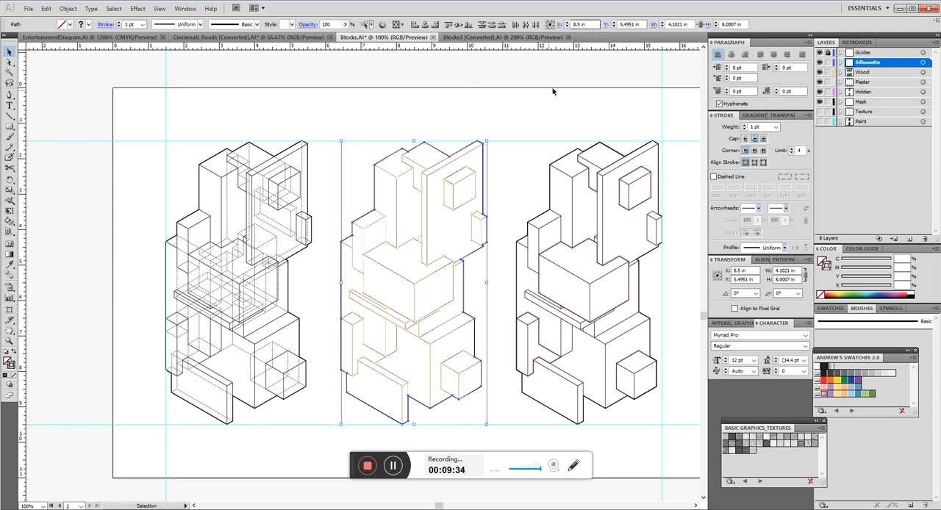
{"action": "left_click", "coordinate": [522, 96]}
{"action": "left_click_drag", "start_coordinate": [501, 127], "coordinate": [326, 445]}
{"action": "left_click", "coordinate": [530, 98]}
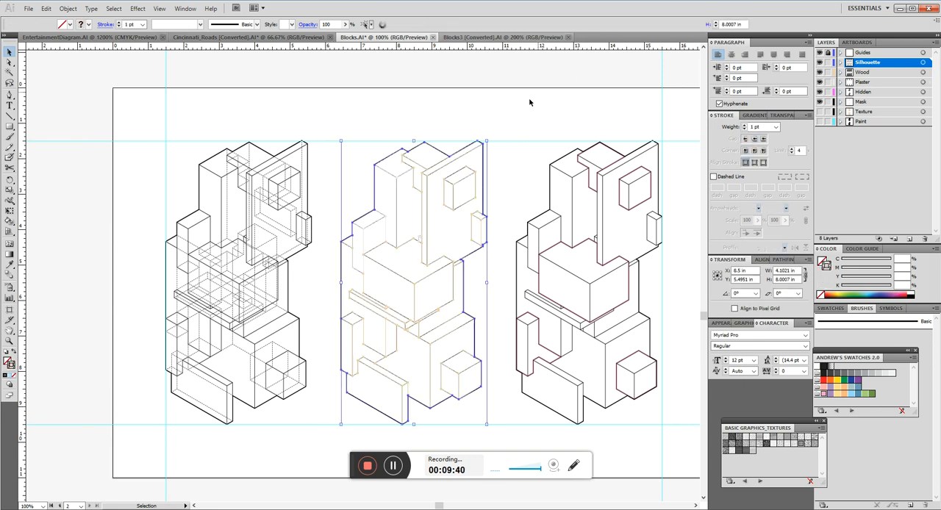
Select the third drawing, set the X position of its right edge to 15.5 in on the margin guide, and deselect it.
{"action": "mouse_move", "coordinate": [535, 119]}
{"action": "left_mouse_down"}
{"action": "mouse_move", "coordinate": [406, 112]}
{"action": "mouse_move", "coordinate": [429, 350]}
{"action": "mouse_move", "coordinate": [324, 450]}
{"action": "mouse_move", "coordinate": [375, 426]}
{"action": "left_mouse_up"}
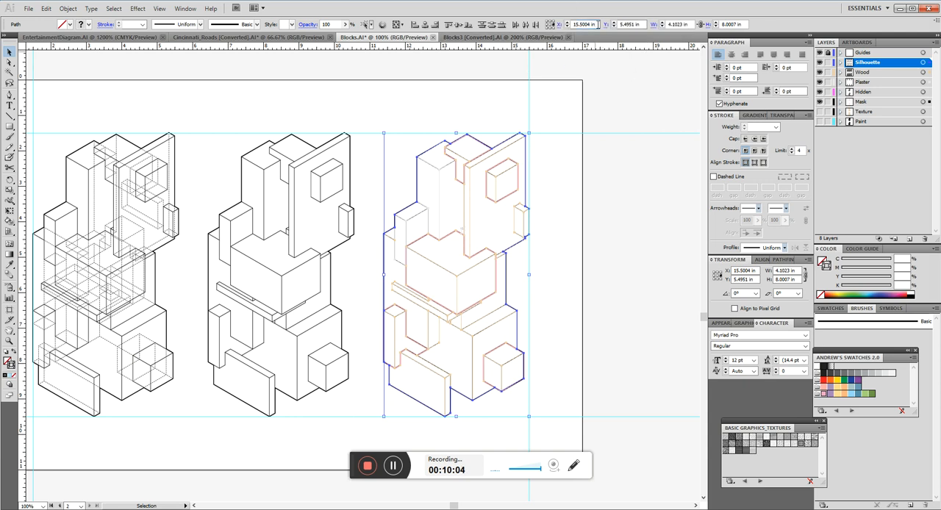
{"action": "left_click", "coordinate": [598, 24]}
{"action": "type", "text": "15.5"}
{"action": "key", "text": "Return"}
{"action": "left_click", "coordinate": [568, 294]}
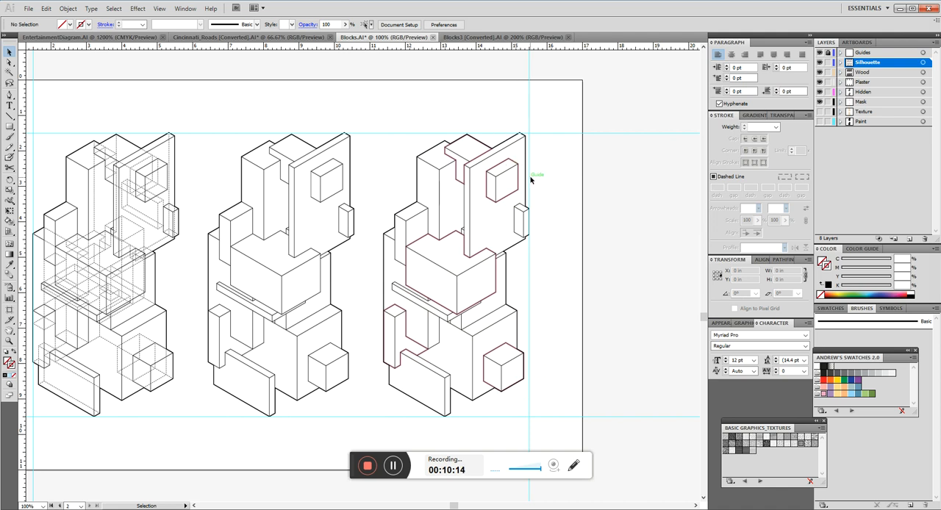
Switch to Lineweighting.pdf in Acrobat and examine the line weights for silhouette, cliff, outside edge, inside edge and co-planar seam.
{"action": "left_click_drag", "start_coordinate": [365, 194], "coordinate": [639, 178]}
{"action": "scroll", "coordinate": [421, 145], "scroll_direction": "up", "scroll_amount": 2}
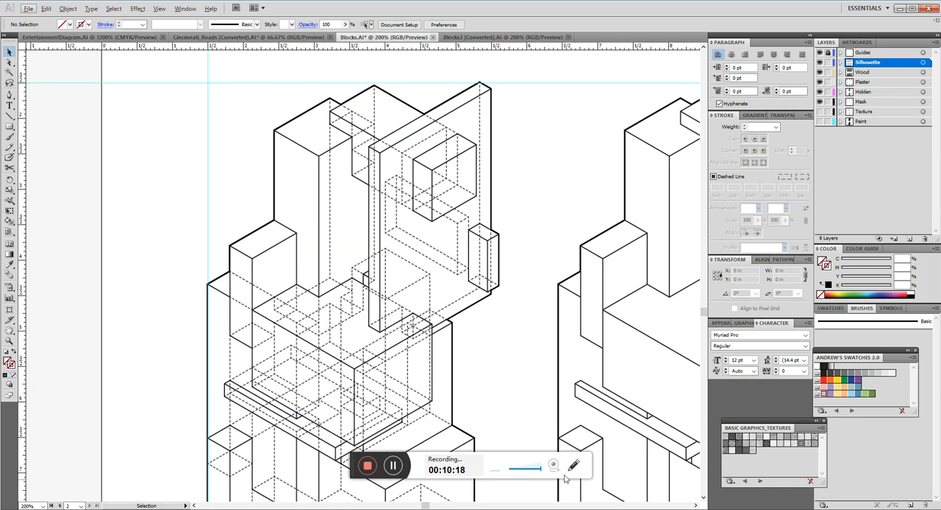
{"action": "key", "text": "alt+Tab"}
{"action": "scroll", "coordinate": [600, 256], "scroll_direction": "up", "scroll_amount": 5}
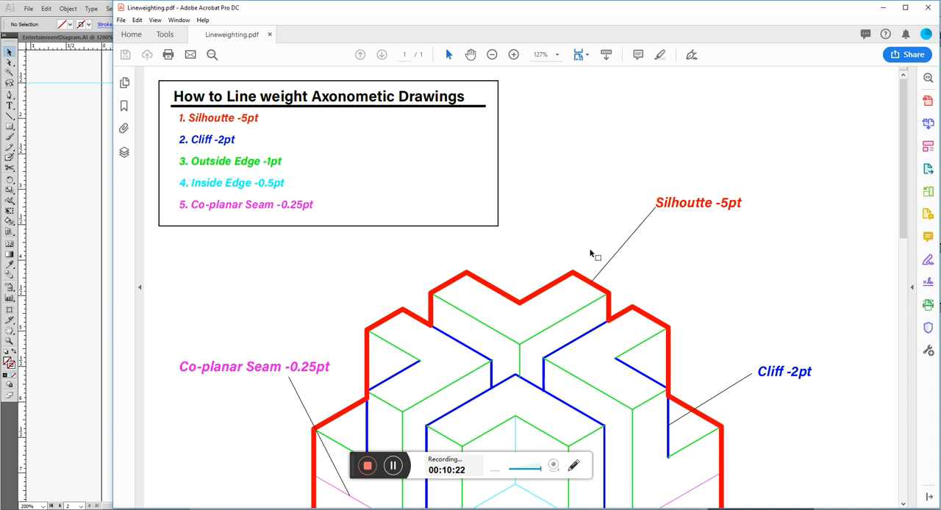
{"action": "scroll", "coordinate": [568, 184], "scroll_direction": "down", "scroll_amount": 6}
{"action": "scroll", "coordinate": [569, 190], "scroll_direction": "up", "scroll_amount": 6}
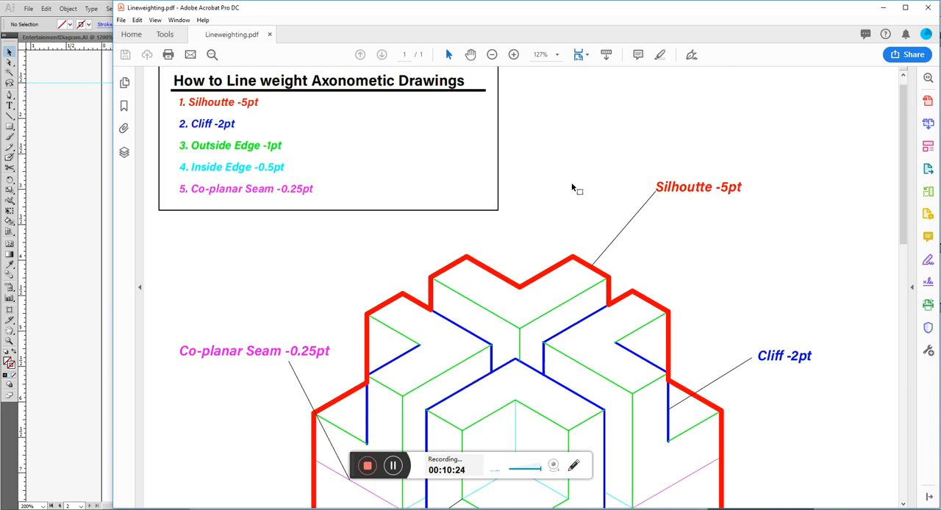
{"action": "scroll", "coordinate": [724, 197], "scroll_direction": "down", "scroll_amount": 4}
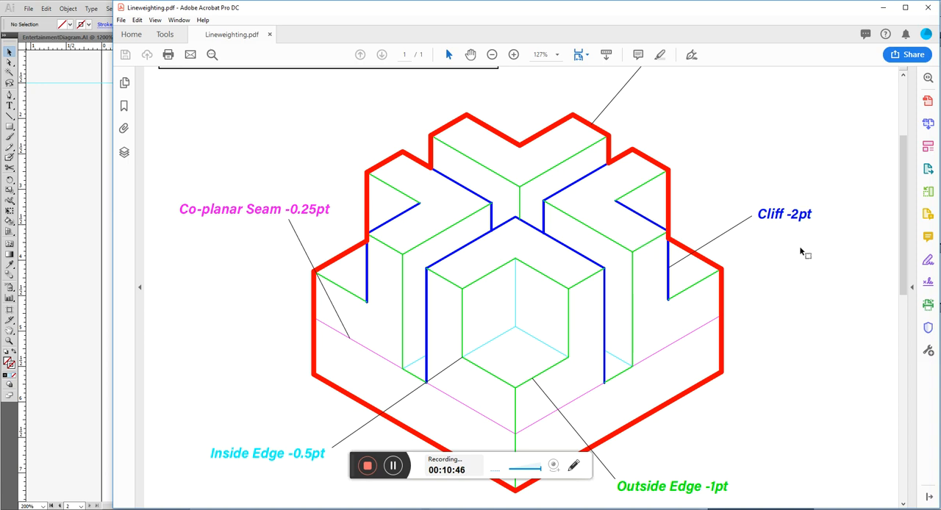
{"action": "scroll", "coordinate": [733, 177], "scroll_direction": "down", "scroll_amount": 2}
{"action": "scroll", "coordinate": [726, 190], "scroll_direction": "down", "scroll_amount": 2}
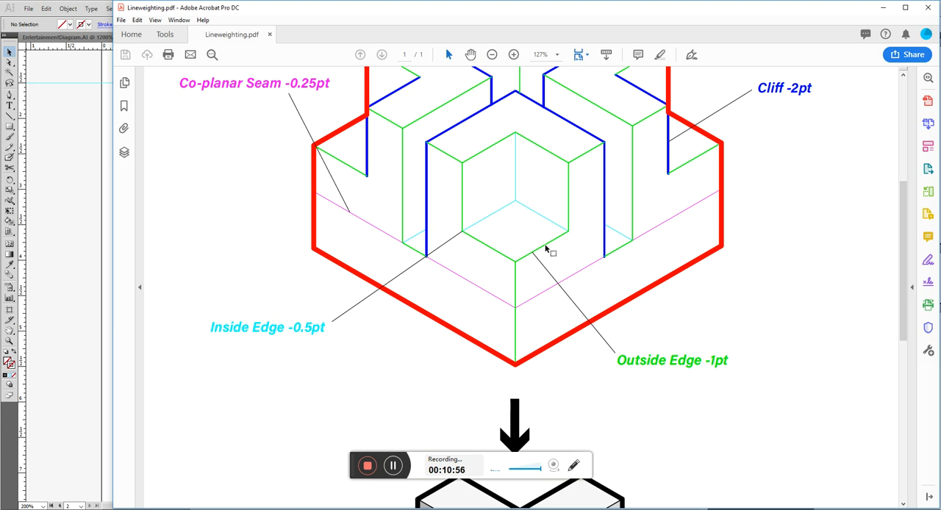
{"action": "scroll", "coordinate": [489, 232], "scroll_direction": "up", "scroll_amount": 1}
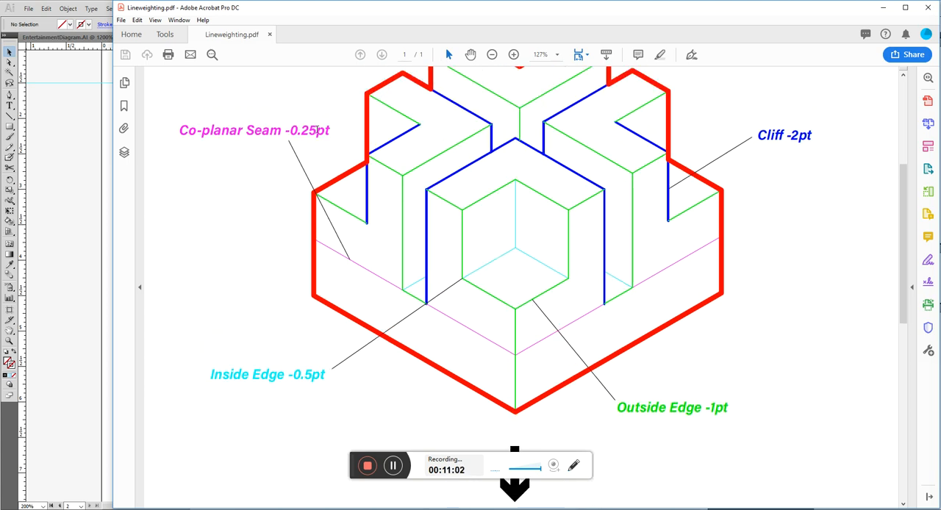
{"action": "scroll", "coordinate": [441, 334], "scroll_direction": "down", "scroll_amount": 4}
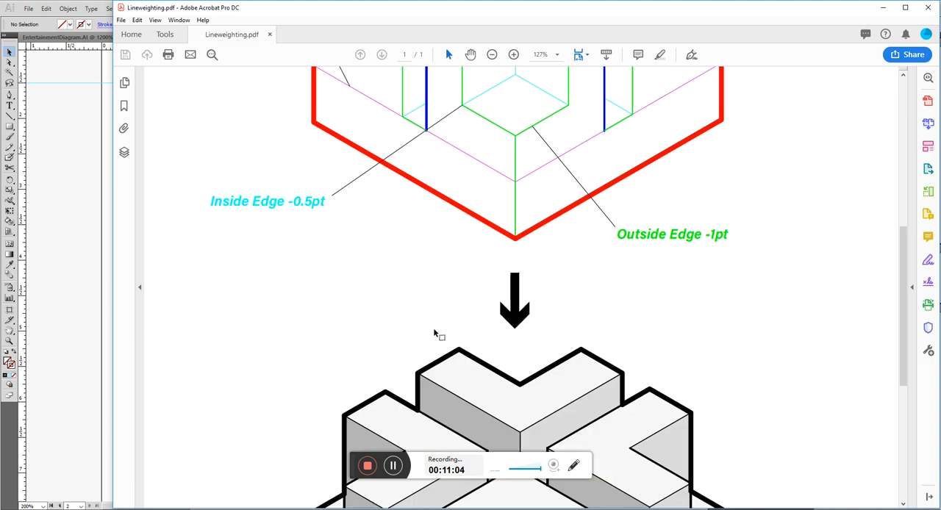
{"action": "scroll", "coordinate": [433, 333], "scroll_direction": "up", "scroll_amount": 4}
{"action": "scroll", "coordinate": [434, 332], "scroll_direction": "up", "scroll_amount": 3}
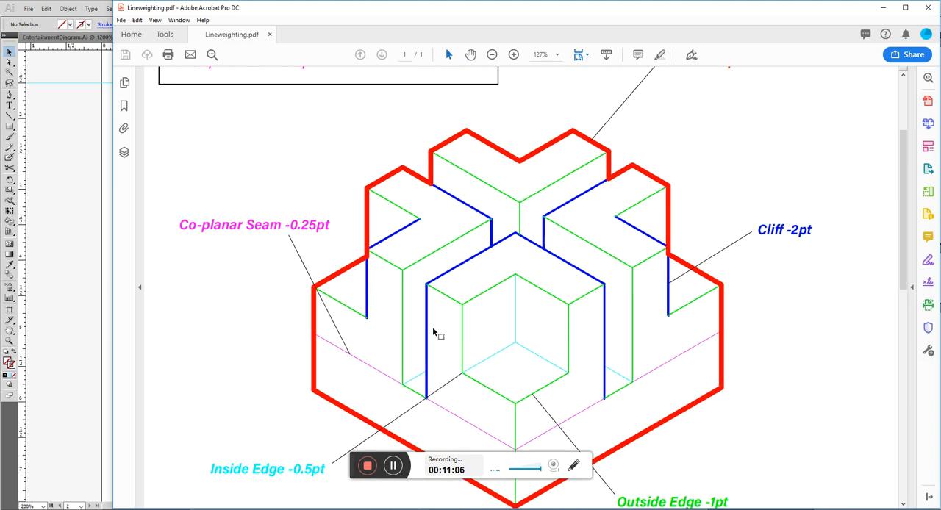
Switch back to Blocks.AI in Illustrator and lock every layer except Hidden, leaving only the hidden lines editable.
{"action": "scroll", "coordinate": [413, 350], "scroll_direction": "down", "scroll_amount": 3}
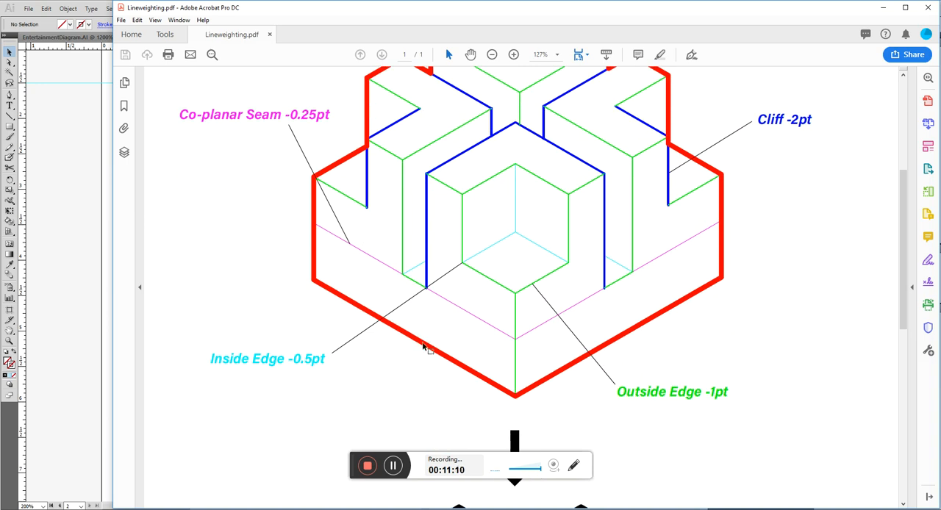
{"action": "left_click", "coordinate": [54, 200]}
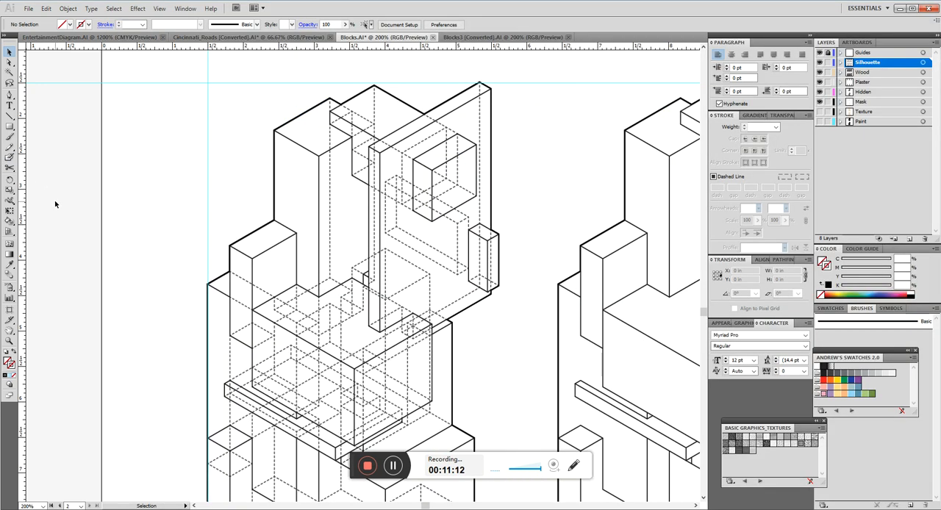
{"action": "scroll", "coordinate": [526, 213], "scroll_direction": "down", "scroll_amount": 5}
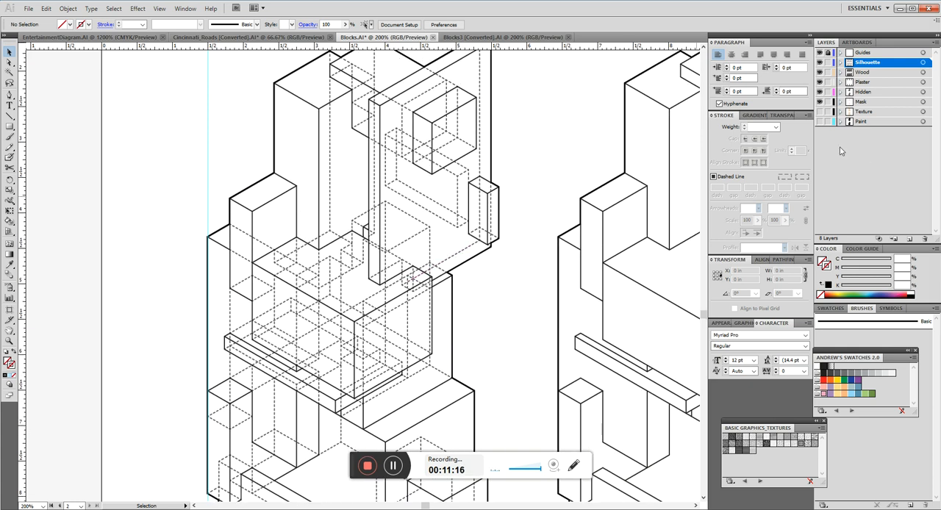
{"action": "left_click", "coordinate": [924, 92]}
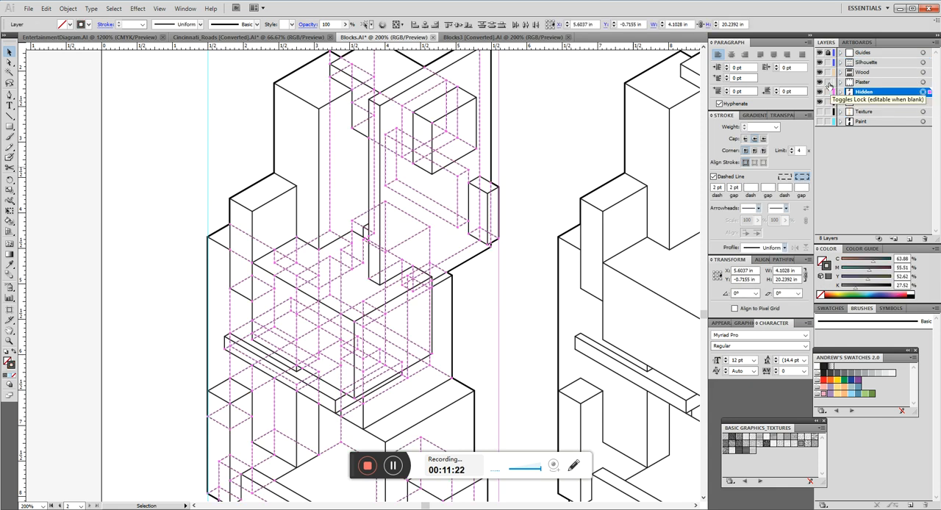
{"action": "left_click_drag", "start_coordinate": [827, 62], "coordinate": [827, 83]}
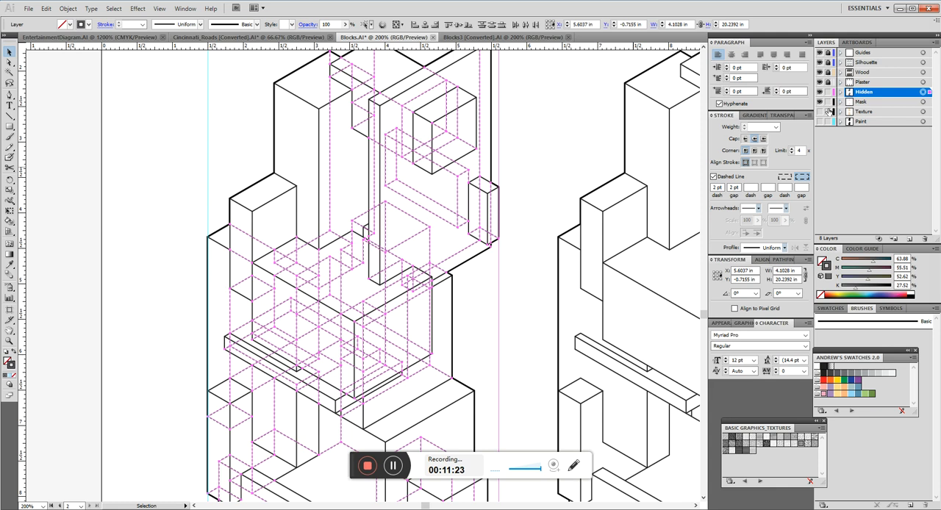
Select all the hidden lines of the first drawing and set their stroke weight to 0.25 pt.
{"action": "left_click", "coordinate": [545, 144]}
{"action": "scroll", "coordinate": [502, 129], "scroll_direction": "down", "scroll_amount": 3}
{"action": "left_click_drag", "start_coordinate": [502, 129], "coordinate": [367, 331]}
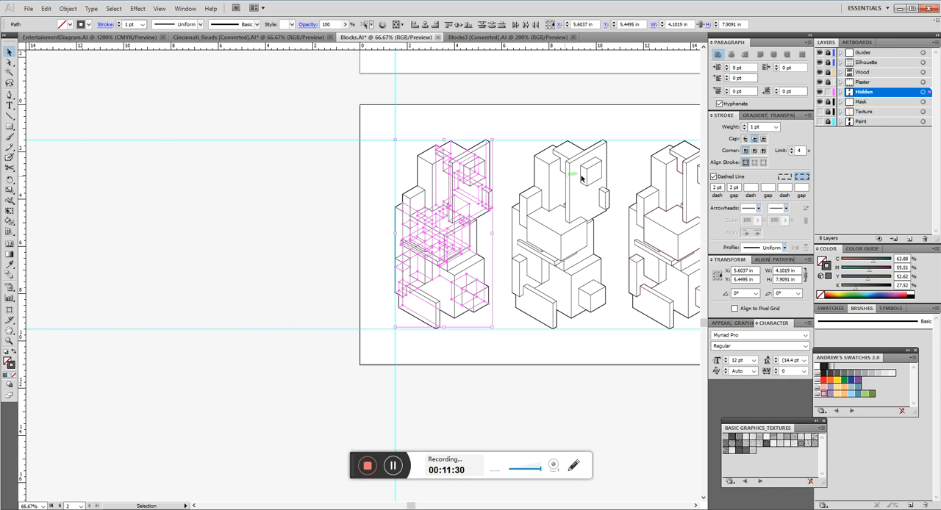
{"action": "scroll", "coordinate": [510, 199], "scroll_direction": "up", "scroll_amount": 1}
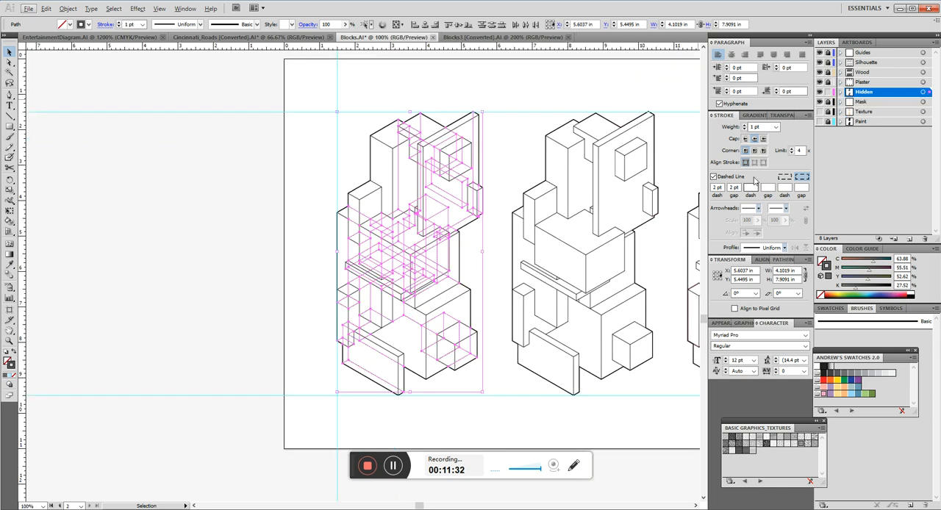
{"action": "left_click", "coordinate": [765, 127]}
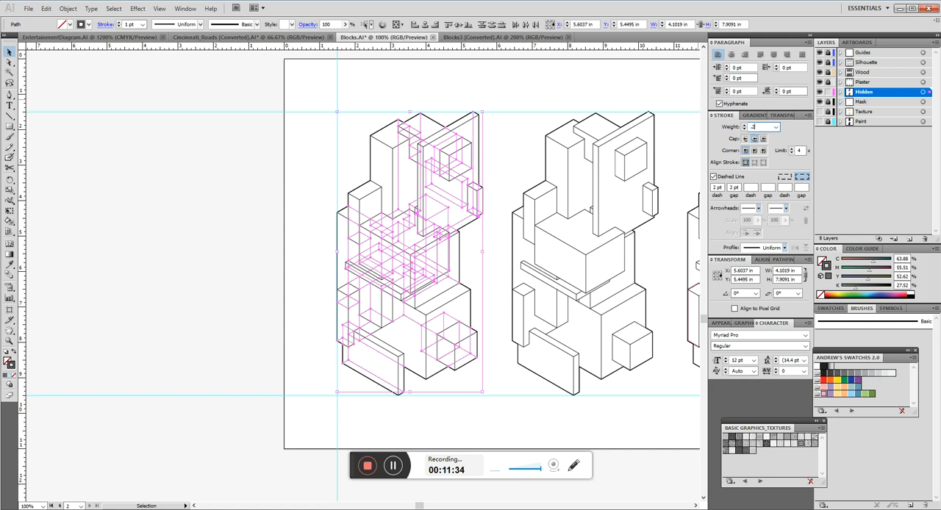
{"action": "key", "text": "Return"}
Turn off the dashed stroke on the first drawing's hidden lines and clear the selection.
{"action": "left_click", "coordinate": [713, 177]}
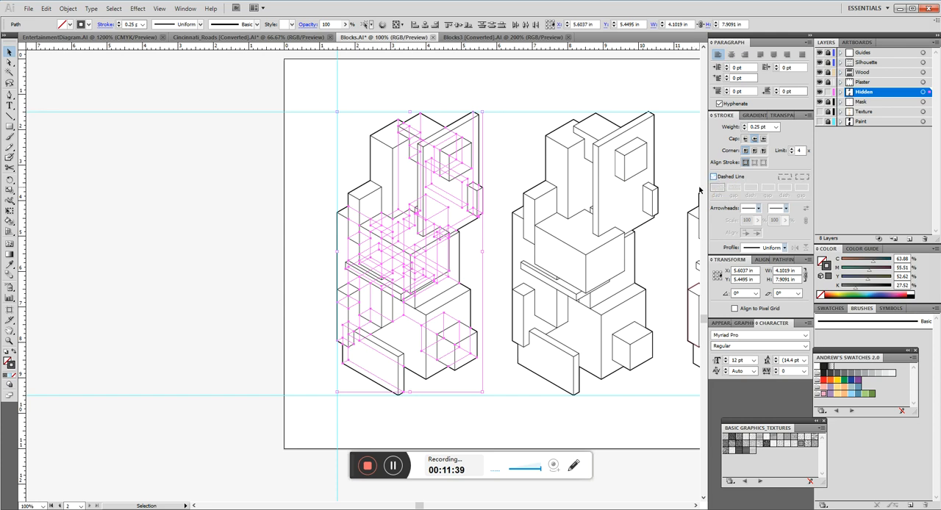
{"action": "left_click", "coordinate": [503, 178]}
{"action": "scroll", "coordinate": [472, 181], "scroll_direction": "up", "scroll_amount": 1}
{"action": "left_click", "coordinate": [828, 92]}
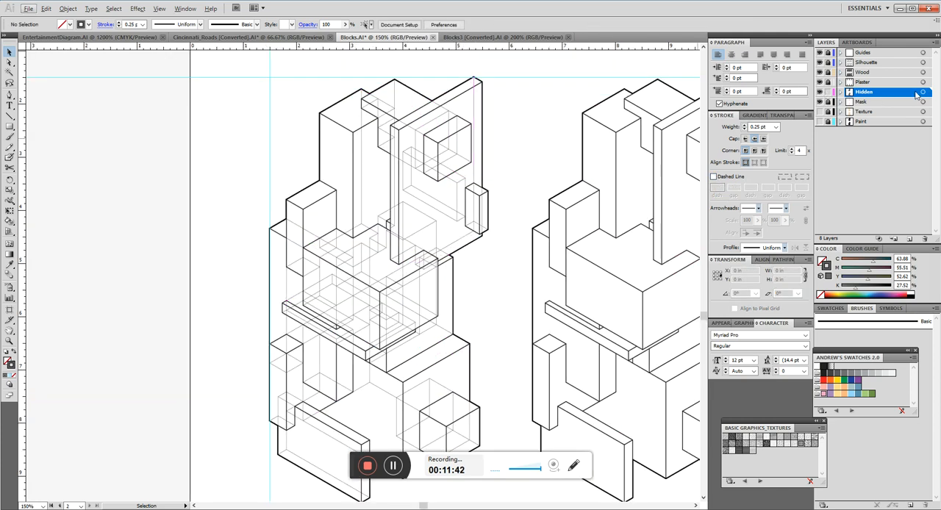
Apply a dashed stroke with a 2 pt dash and 2 pt gap to everything on the Hidden layer, and clear the selection.
{"action": "left_click", "coordinate": [921, 93]}
{"action": "left_click", "coordinate": [713, 177]}
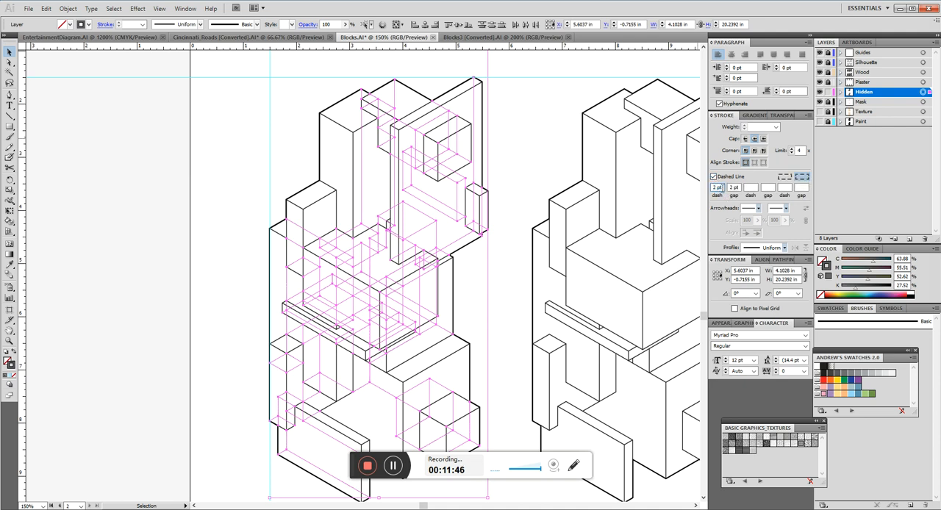
{"action": "type", "text": "2"}
{"action": "key", "text": "Tab"}
{"action": "type", "text": "2"}
{"action": "key", "text": "Tab"}
{"action": "left_click", "coordinate": [527, 180]}
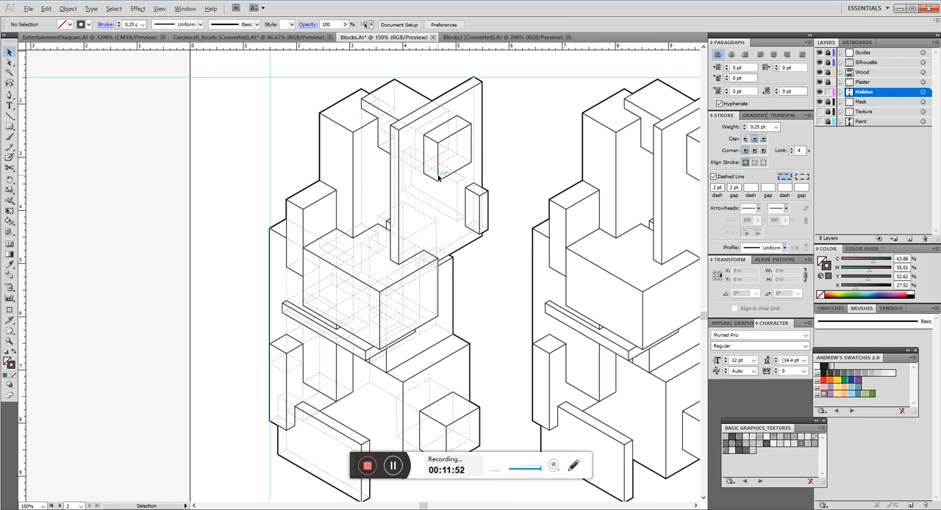
Examine the finely dashed hidden lines of the first drawing and lock the Hidden layer.
{"action": "scroll", "coordinate": [434, 176], "scroll_direction": "up", "scroll_amount": 4}
{"action": "scroll", "coordinate": [500, 208], "scroll_direction": "down", "scroll_amount": 7}
{"action": "key", "text": "space"}
{"action": "left_click_drag", "start_coordinate": [327, 291], "coordinate": [535, 156]}
{"action": "scroll", "coordinate": [550, 161], "scroll_direction": "down", "scroll_amount": 4}
{"action": "key", "text": "space"}
{"action": "left_click_drag", "start_coordinate": [603, 151], "coordinate": [448, 261]}
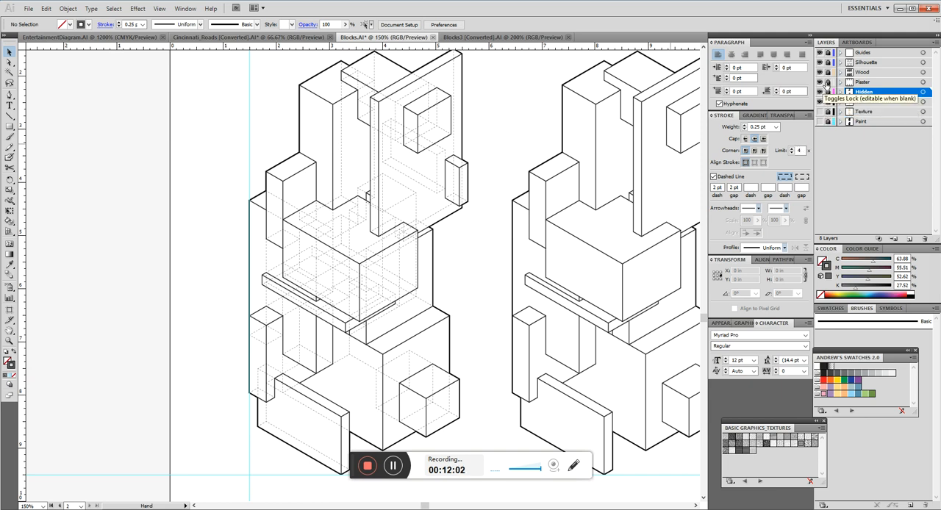
{"action": "left_click_drag", "start_coordinate": [827, 83], "coordinate": [828, 75]}
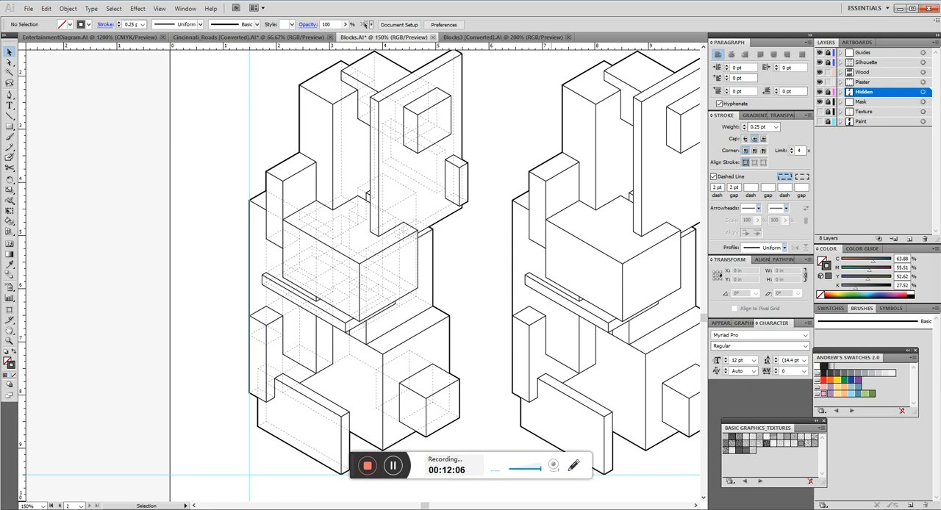
Check the line-weight guide in Lineweighting.pdf in Acrobat again and return to the Illustrator drawing.
{"action": "key", "text": "alt+Tab"}
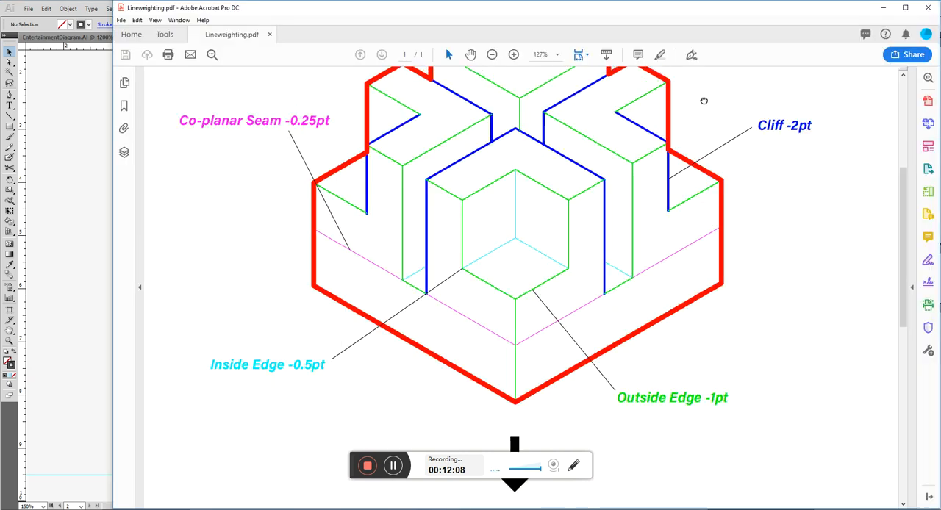
{"action": "left_click_drag", "start_coordinate": [704, 96], "coordinate": [649, 311]}
{"action": "scroll", "coordinate": [717, 155], "scroll_direction": "down", "scroll_amount": 8}
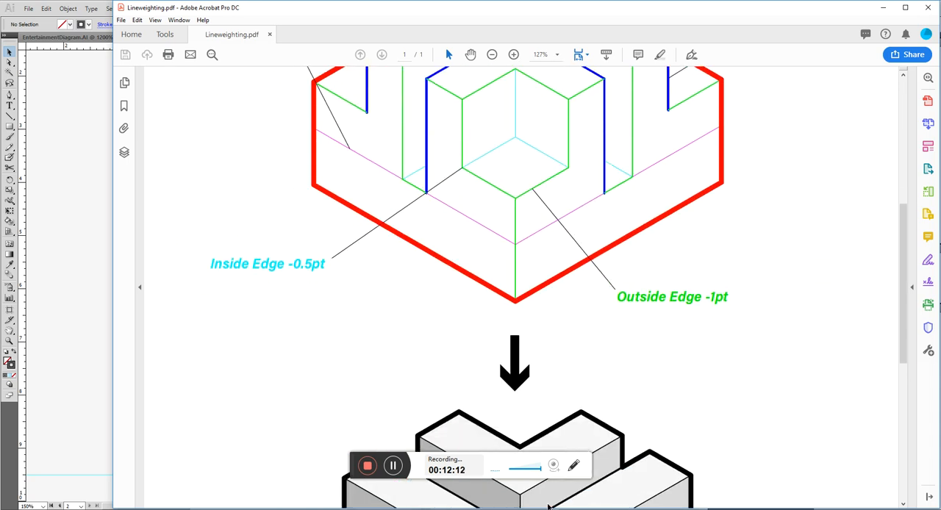
{"action": "left_click", "coordinate": [482, 508]}
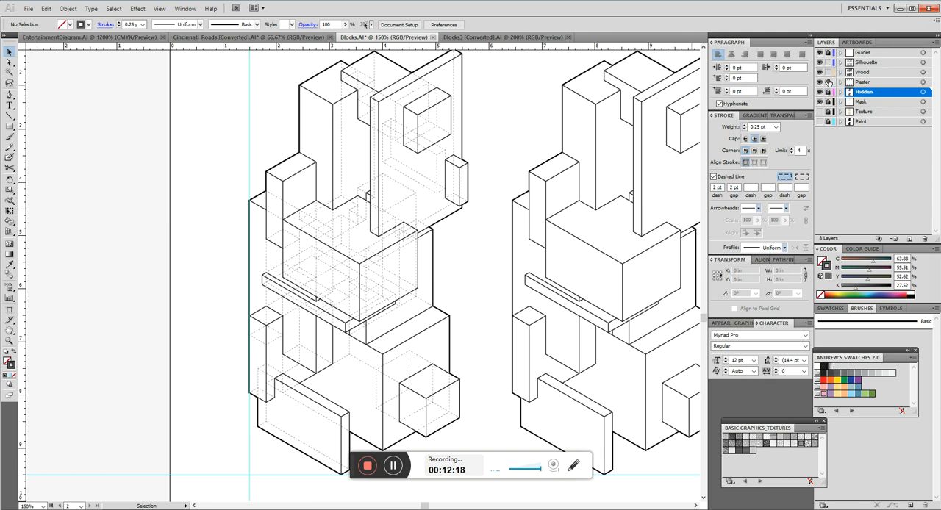
Select the silhouette outline of the first drawing, set its stroke weight to 5 pt, and deselect it.
{"action": "left_click", "coordinate": [463, 98]}
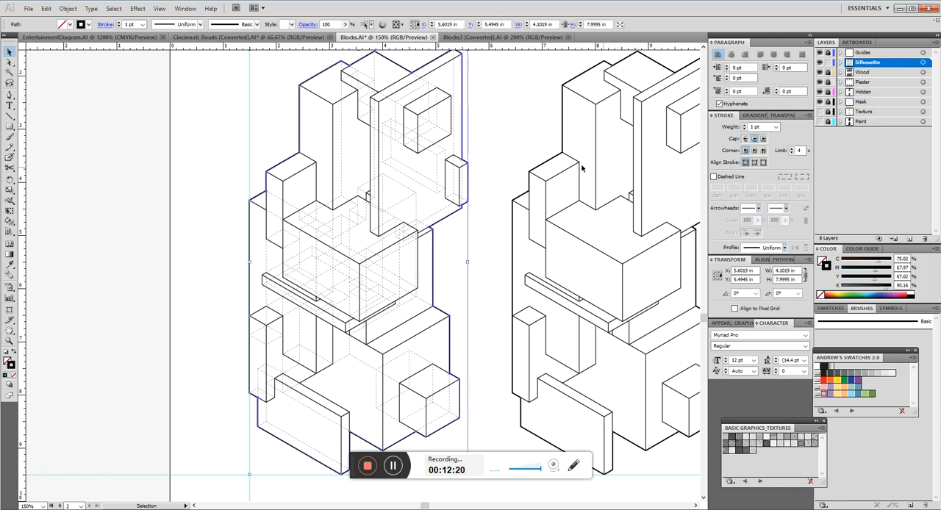
{"action": "left_click", "coordinate": [755, 164]}
{"action": "left_click", "coordinate": [746, 162]}
{"action": "left_click", "coordinate": [765, 127]}
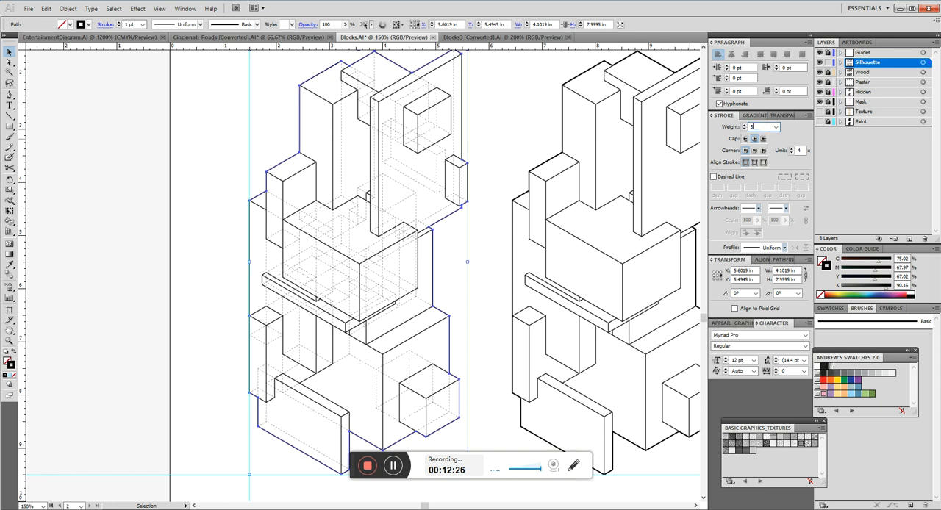
{"action": "key", "text": "Return"}
{"action": "left_click", "coordinate": [474, 212]}
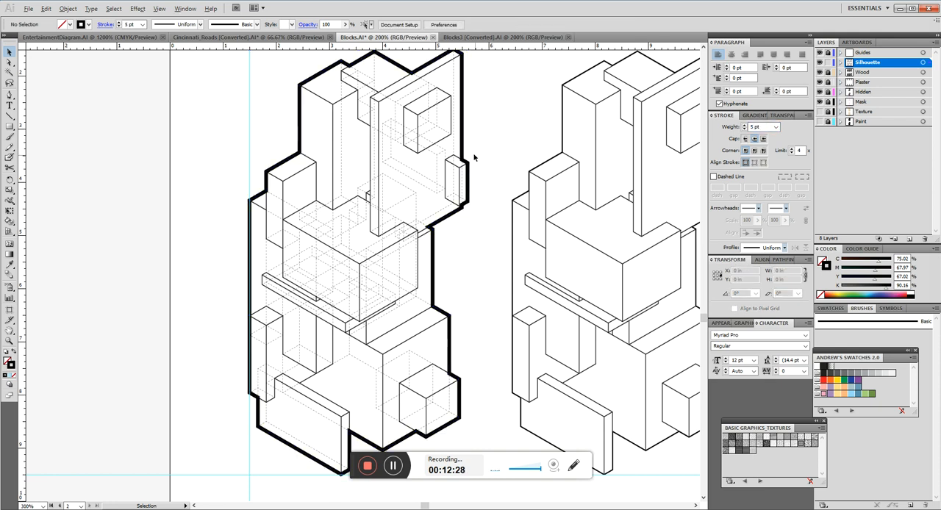
Inspect the corners of the first drawing's silhouette, select the path, and apply a round cap to its stroke.
{"action": "scroll", "coordinate": [455, 163], "scroll_direction": "up", "scroll_amount": 6}
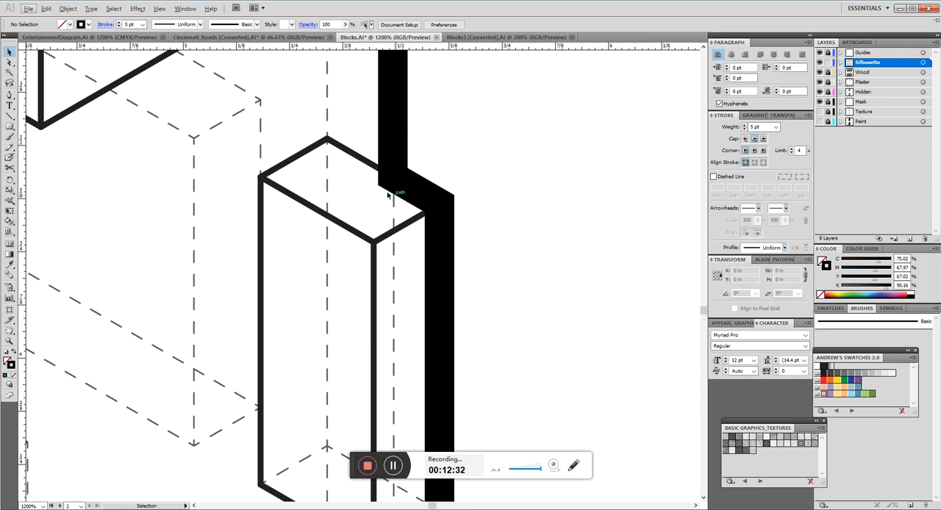
{"action": "left_click", "coordinate": [426, 199]}
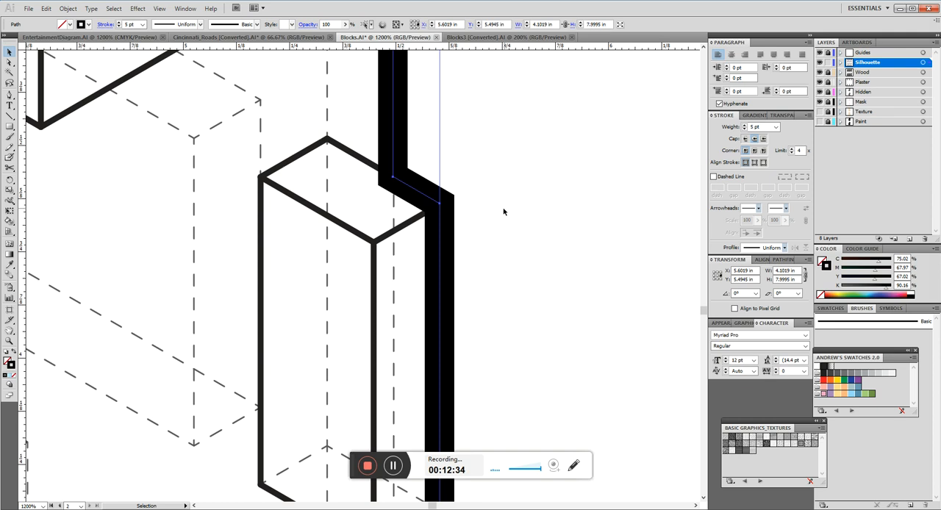
{"action": "scroll", "coordinate": [524, 234], "scroll_direction": "down", "scroll_amount": 4}
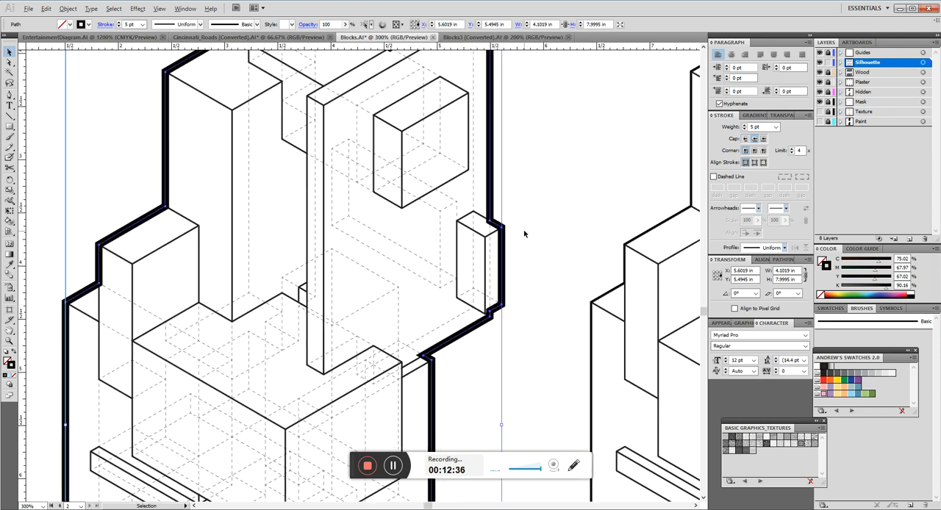
{"action": "scroll", "coordinate": [515, 234], "scroll_direction": "down", "scroll_amount": 2}
{"action": "scroll", "coordinate": [524, 167], "scroll_direction": "up", "scroll_amount": 1}
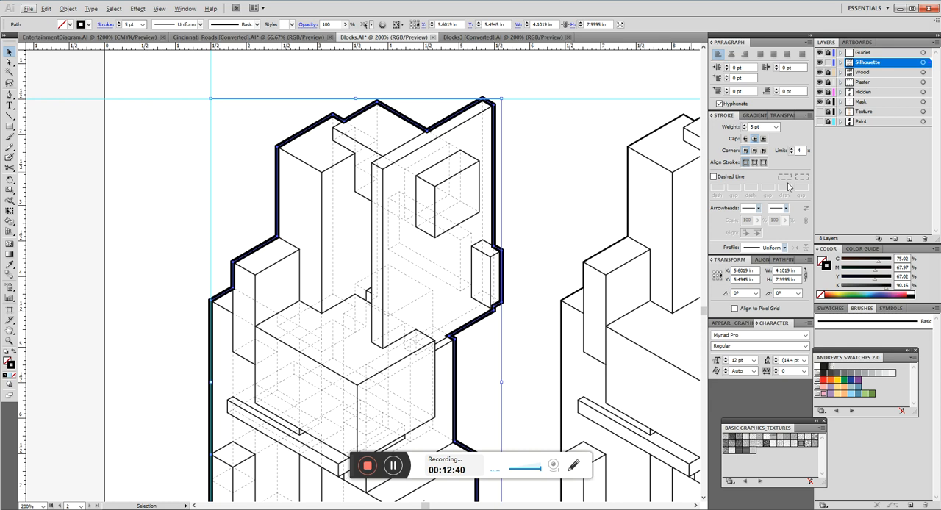
{"action": "left_click", "coordinate": [754, 140]}
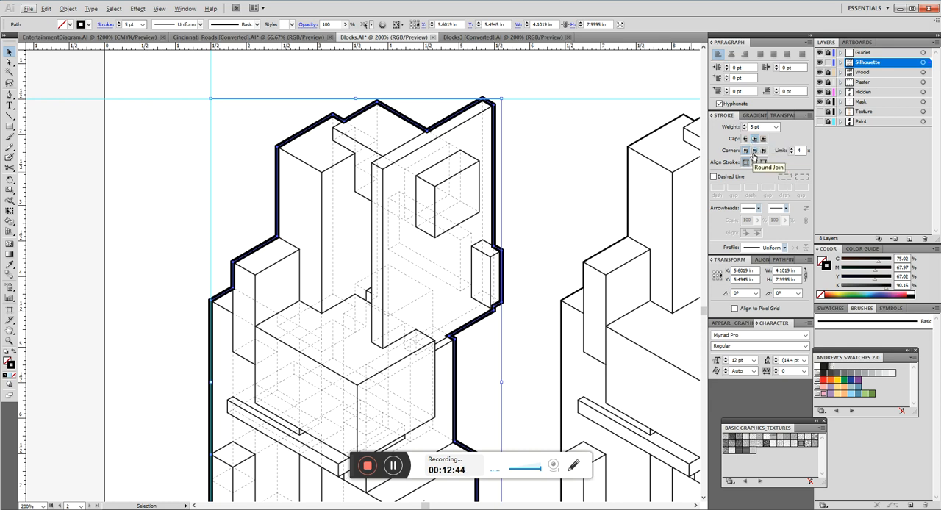
{"action": "scroll", "coordinate": [468, 88], "scroll_direction": "up", "scroll_amount": 3}
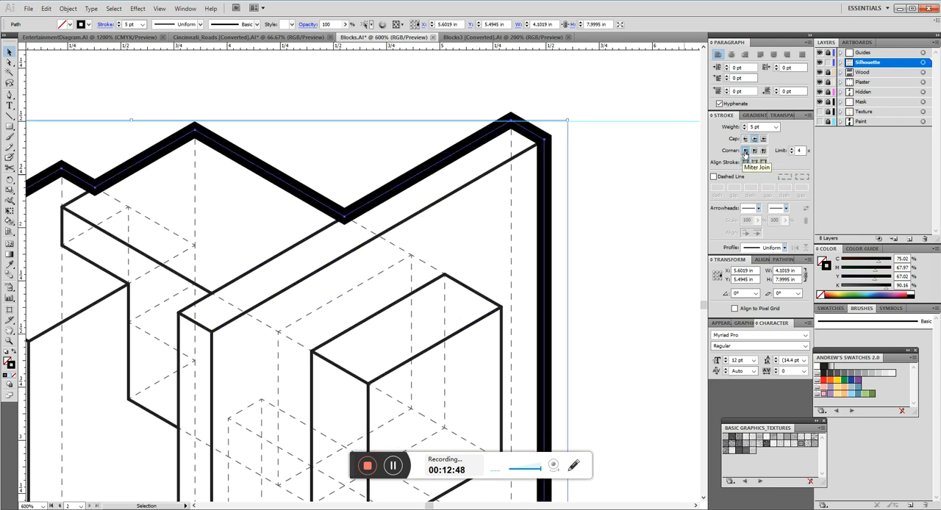
Try the round and bevel joins on the silhouette's corners, restore the miter join, and clear the selection.
{"action": "left_click", "coordinate": [755, 152]}
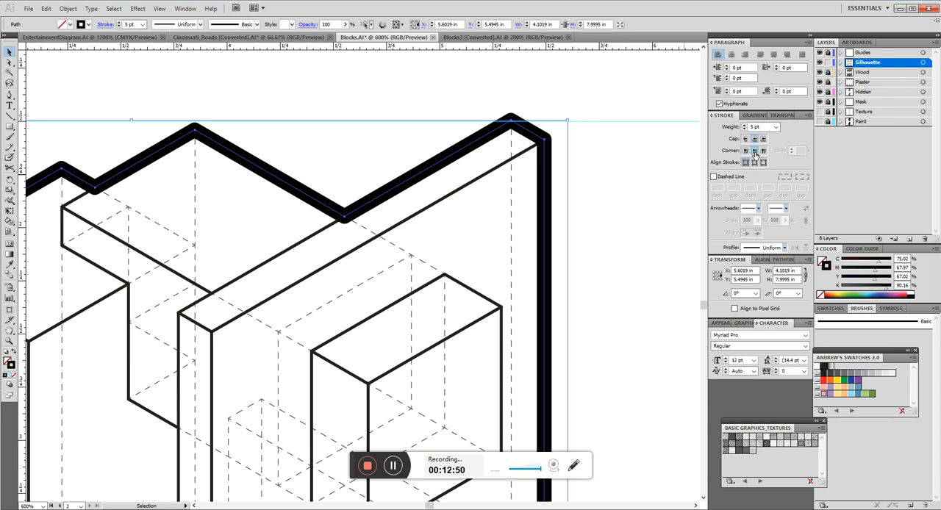
{"action": "left_click", "coordinate": [763, 151]}
{"action": "scroll", "coordinate": [525, 112], "scroll_direction": "up", "scroll_amount": 3}
{"action": "scroll", "coordinate": [524, 111], "scroll_direction": "up", "scroll_amount": 1}
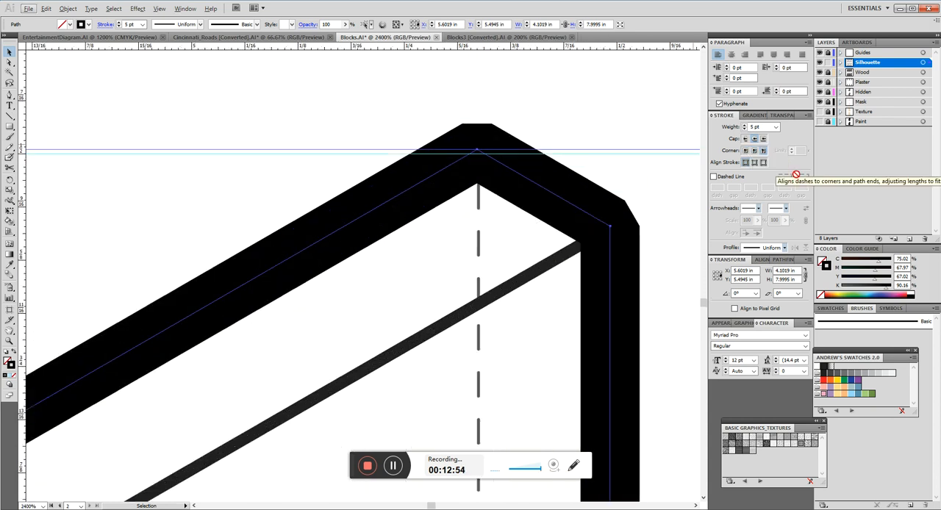
{"action": "left_click", "coordinate": [747, 150]}
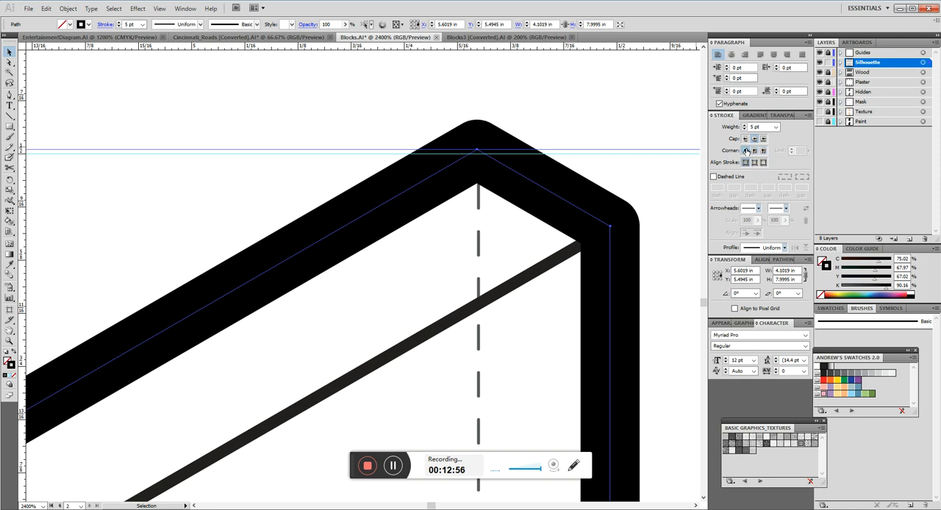
{"action": "left_click", "coordinate": [599, 117]}
{"action": "scroll", "coordinate": [408, 140], "scroll_direction": "down", "scroll_amount": 3}
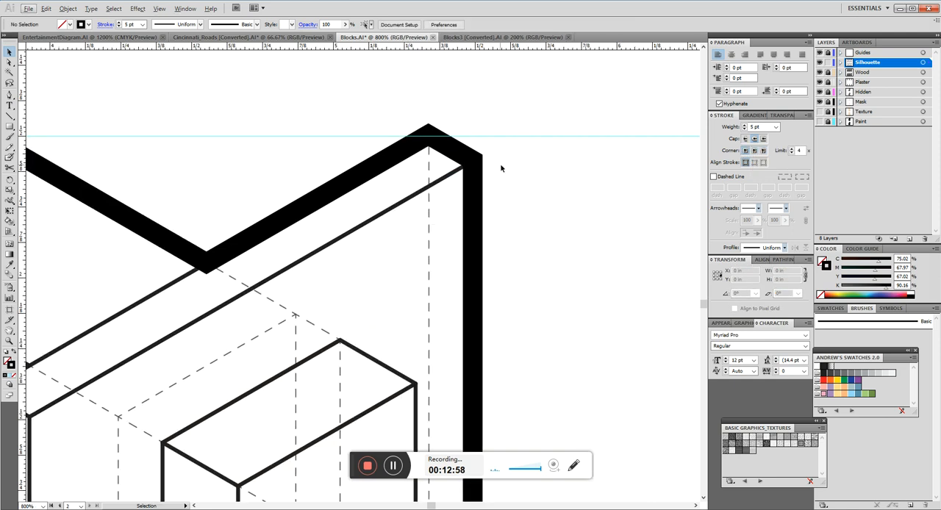
Reselect the first drawing's silhouette, try aligning its stroke to the inside, align it to the outside instead, and deselect it.
{"action": "left_click", "coordinate": [465, 158]}
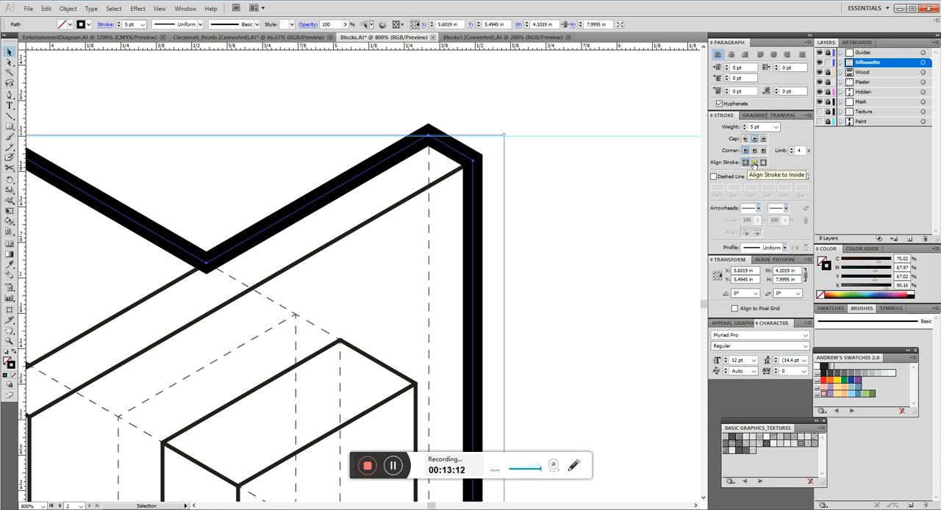
{"action": "left_click", "coordinate": [753, 163]}
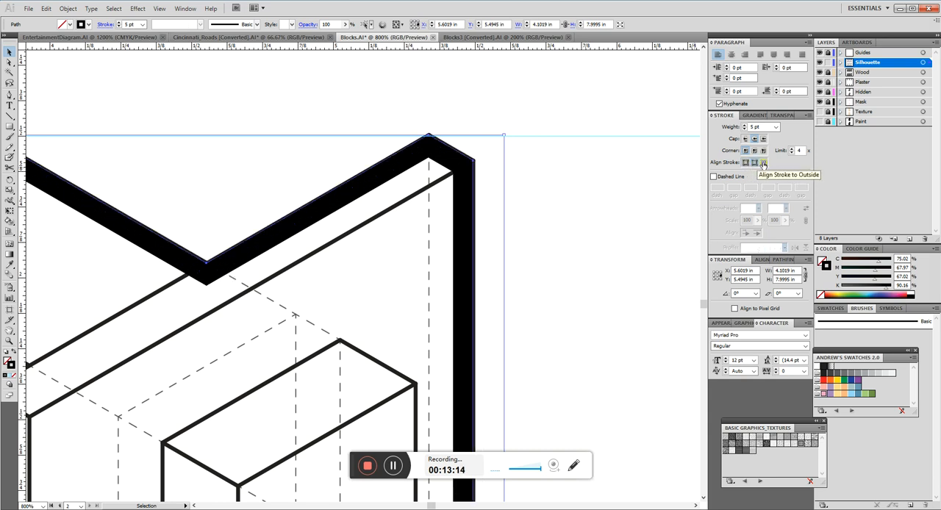
{"action": "left_click", "coordinate": [762, 163]}
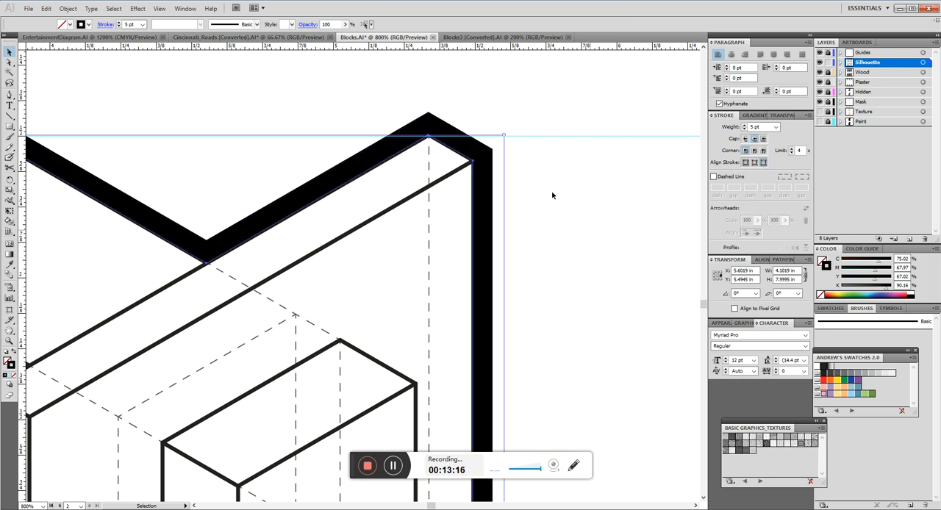
{"action": "left_click", "coordinate": [590, 233]}
{"action": "scroll", "coordinate": [519, 143], "scroll_direction": "down", "scroll_amount": 8}
{"action": "scroll", "coordinate": [484, 213], "scroll_direction": "up", "scroll_amount": 4}
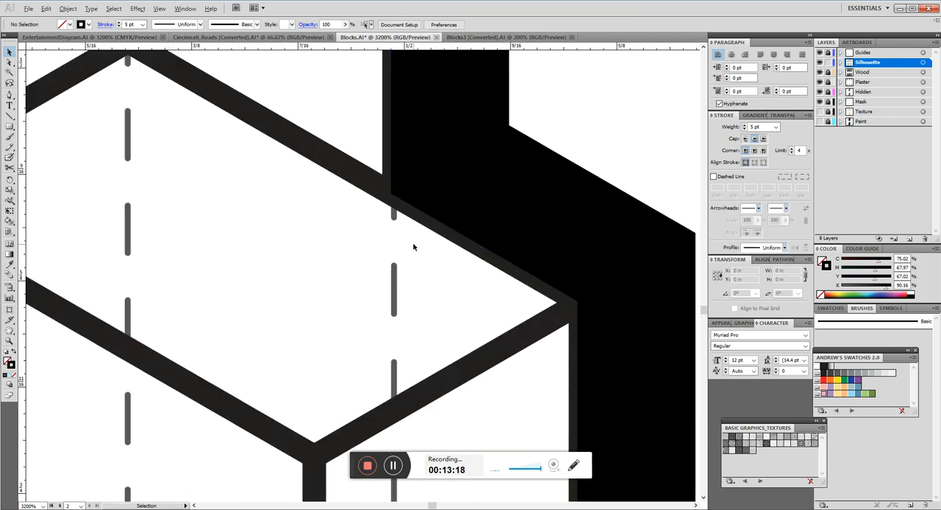
Select the silhouette outlines of the second and third drawings, copy the first silhouette's 5 pt stroke onto them with the Eyedropper, and deselect.
{"action": "scroll", "coordinate": [485, 173], "scroll_direction": "down", "scroll_amount": 4}
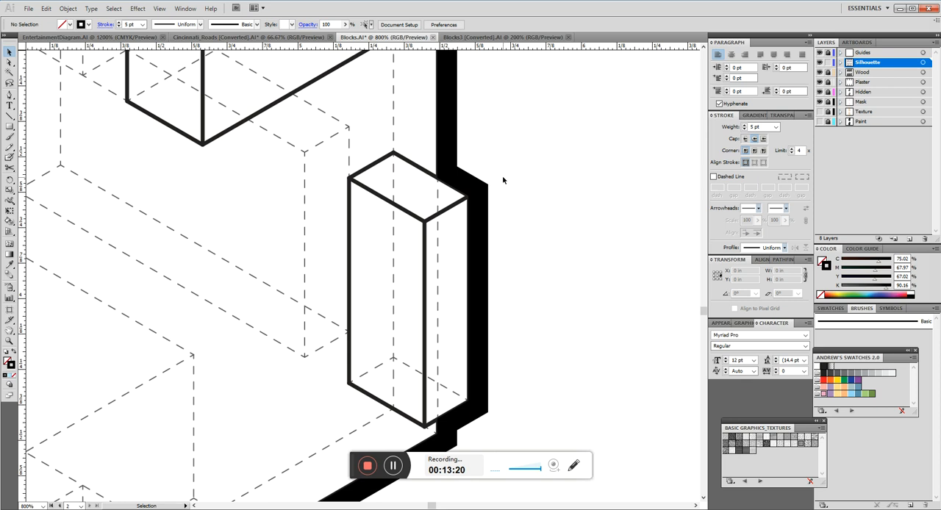
{"action": "scroll", "coordinate": [519, 242], "scroll_direction": "down", "scroll_amount": 6}
{"action": "left_click_drag", "start_coordinate": [533, 292], "coordinate": [377, 267]}
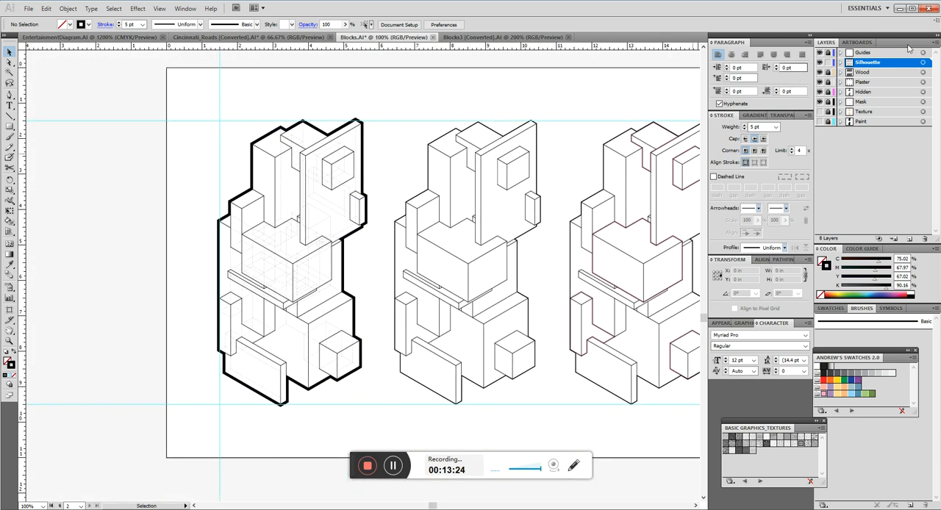
{"action": "left_click", "coordinate": [342, 272]}
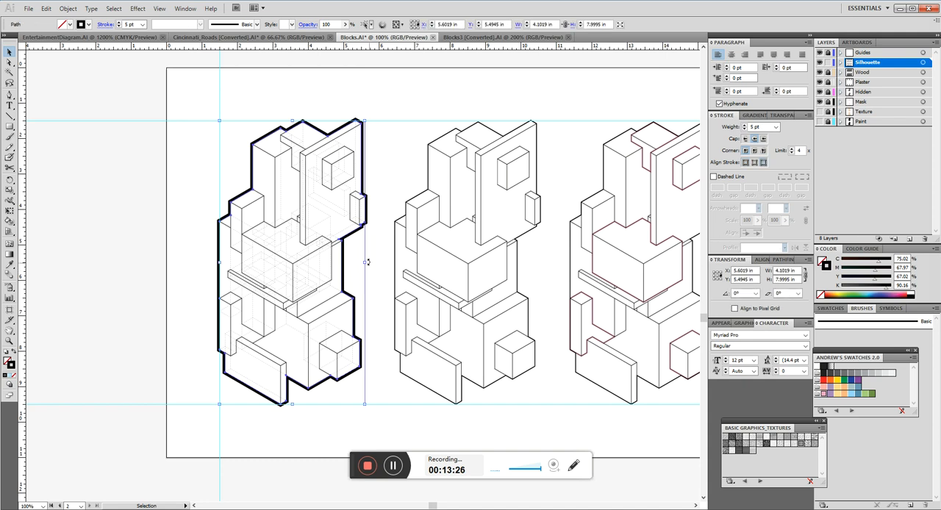
{"action": "left_click_drag", "start_coordinate": [388, 174], "coordinate": [248, 185]}
{"action": "left_click", "coordinate": [272, 195]}
{"action": "left_click", "coordinate": [448, 193], "text": "shift"}
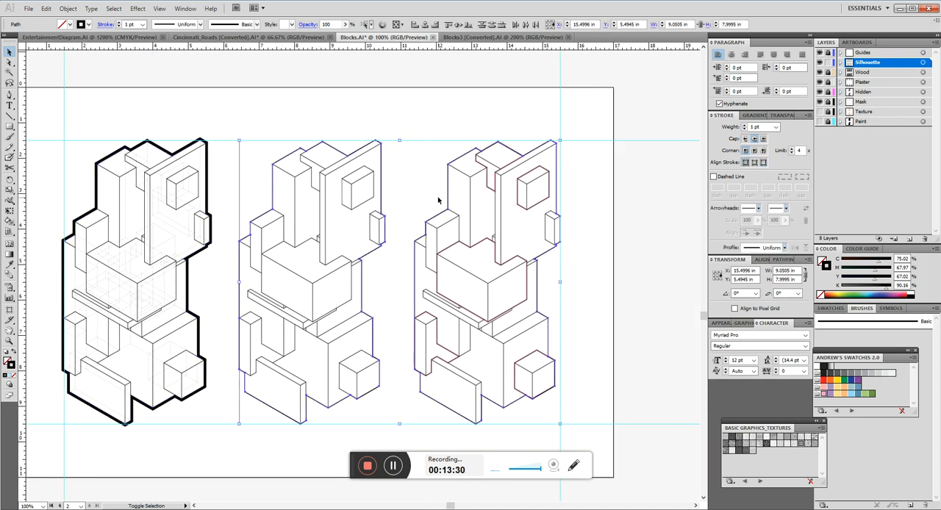
{"action": "key", "text": "i"}
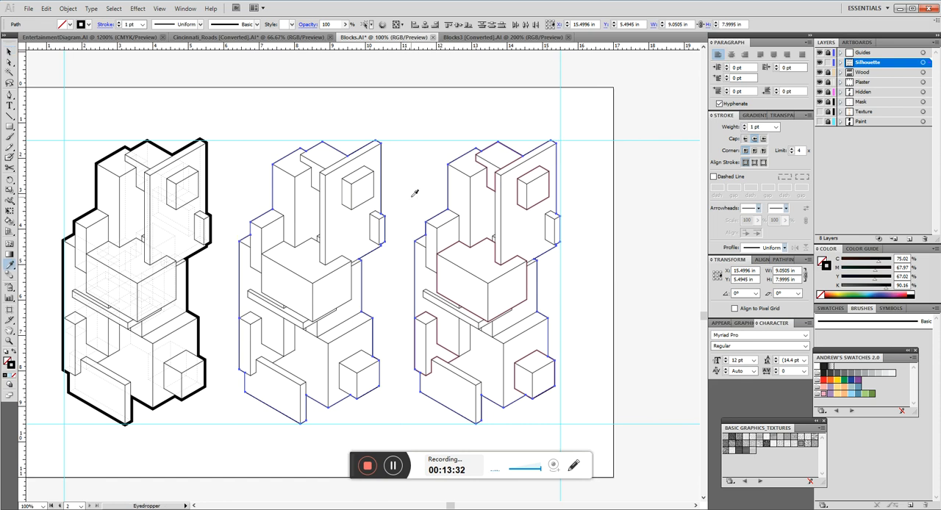
{"action": "left_click", "coordinate": [208, 157]}
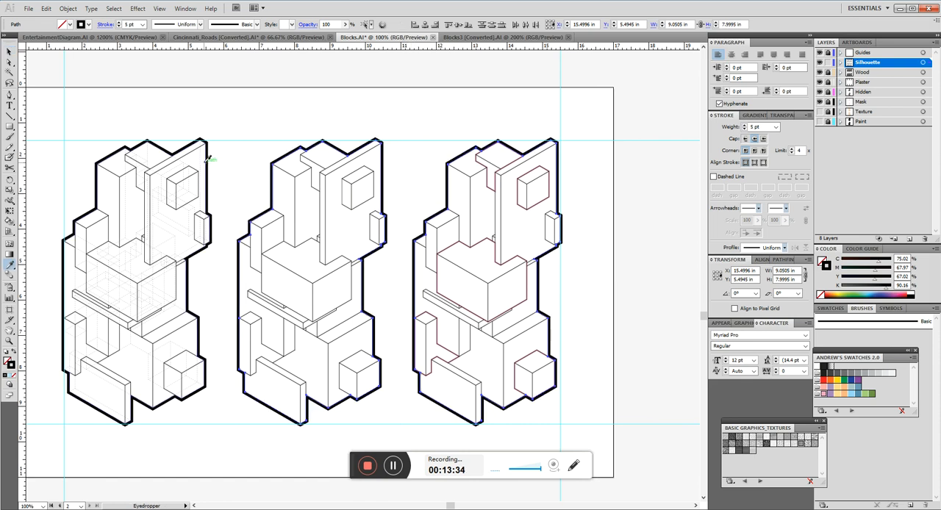
{"action": "key", "text": "ctrl+shift+a"}
{"action": "left_click_drag", "start_coordinate": [255, 220], "coordinate": [351, 189]}
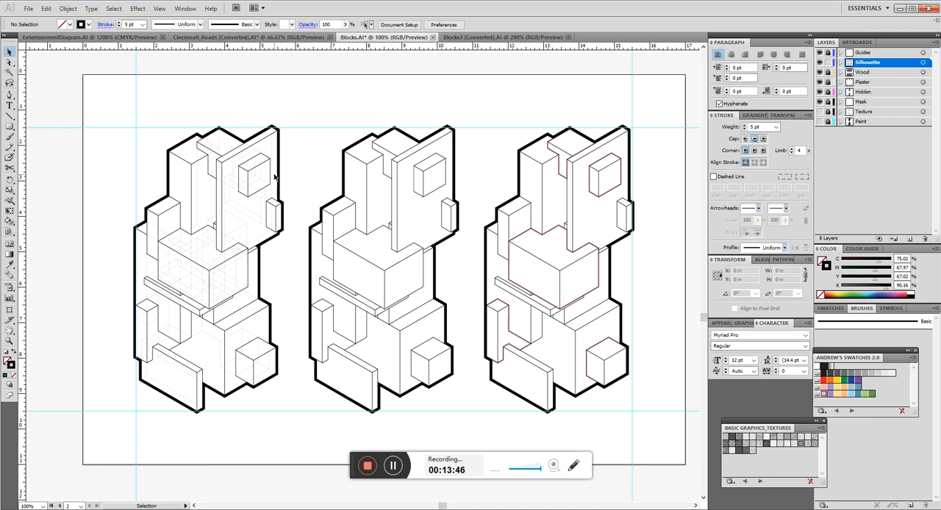
Try sampling a thin interior line onto the first drawing's silhouette with the Eyedropper, resample the second drawing's 5 pt outline, and deselect.
{"action": "left_click", "coordinate": [277, 176]}
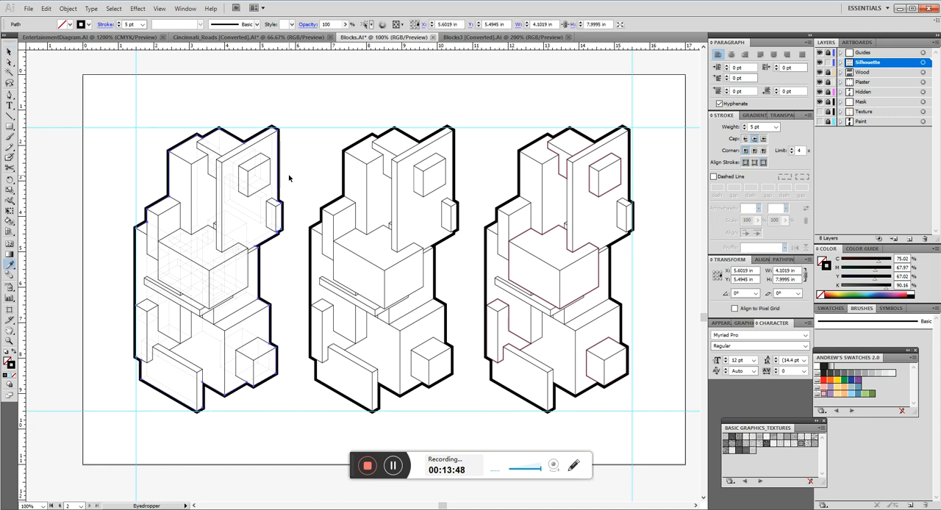
{"action": "left_click", "coordinate": [369, 173]}
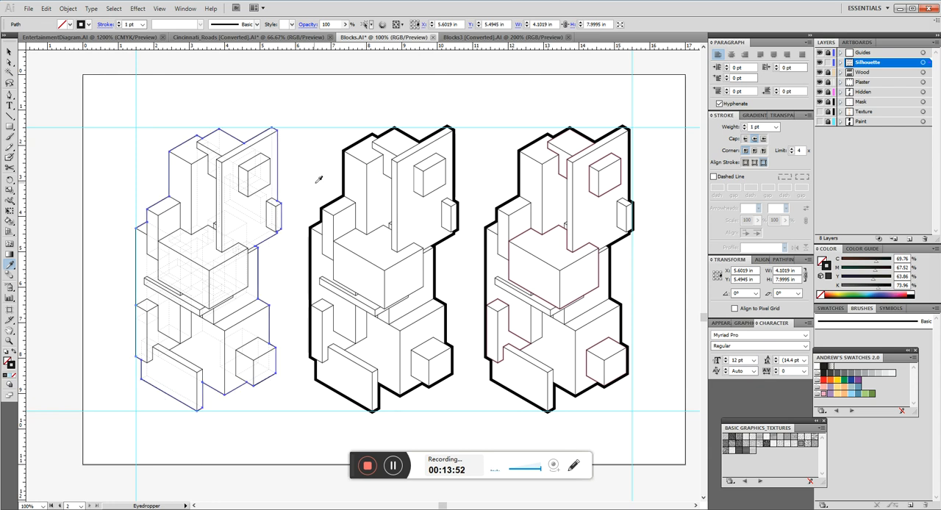
{"action": "left_click", "coordinate": [340, 165]}
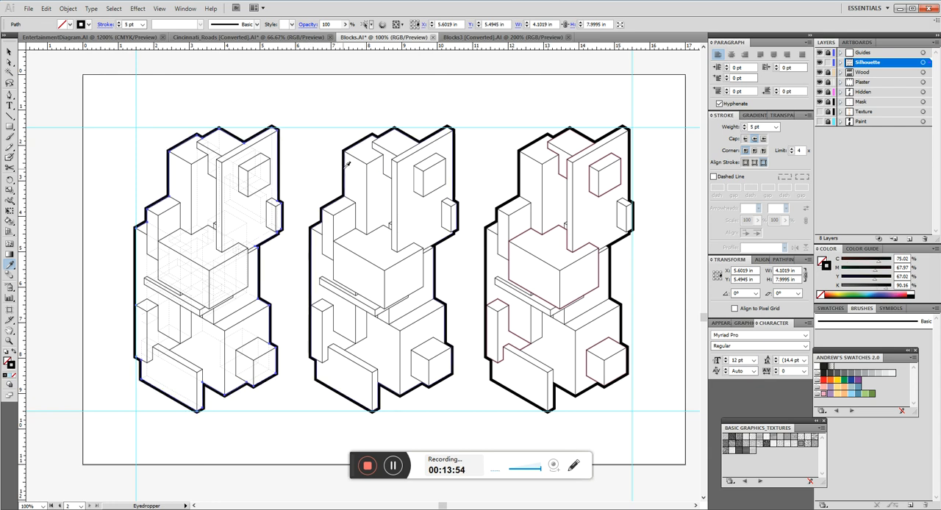
{"action": "key", "text": "v"}
{"action": "left_click", "coordinate": [313, 174]}
Switch to Acrobat to check the cliff and edge line weights in Lineweighting.pdf, and return to Illustrator.
{"action": "key", "text": "space"}
{"action": "left_click_drag", "start_coordinate": [396, 246], "coordinate": [381, 243]}
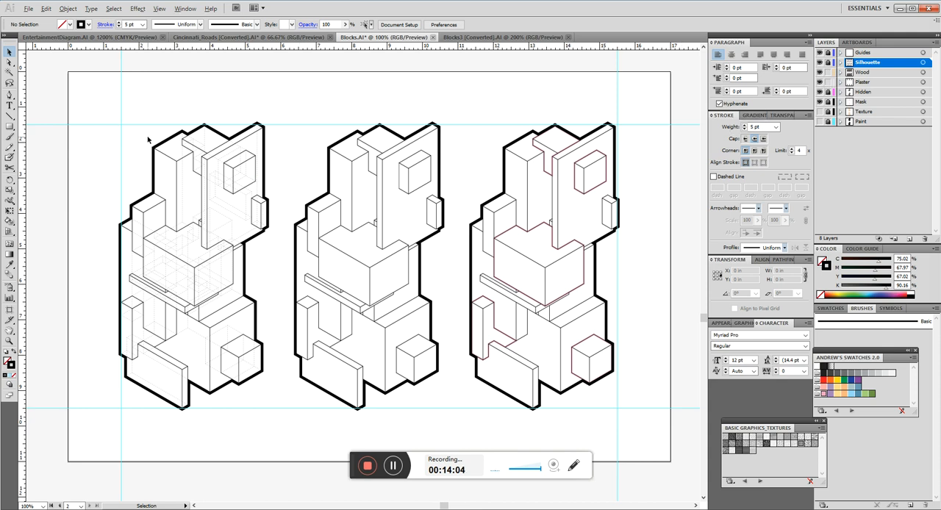
{"action": "scroll", "coordinate": [147, 140], "scroll_direction": "up", "scroll_amount": 3}
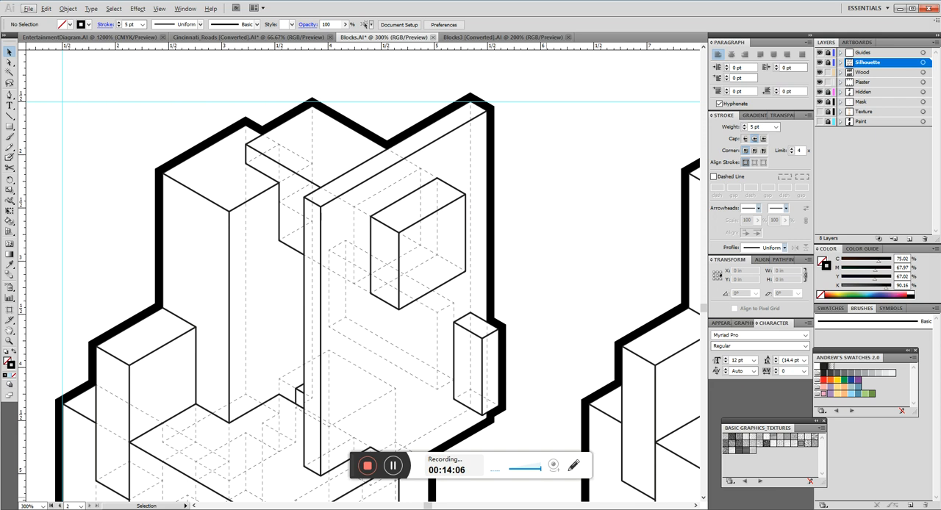
{"action": "key", "text": "alt+Tab"}
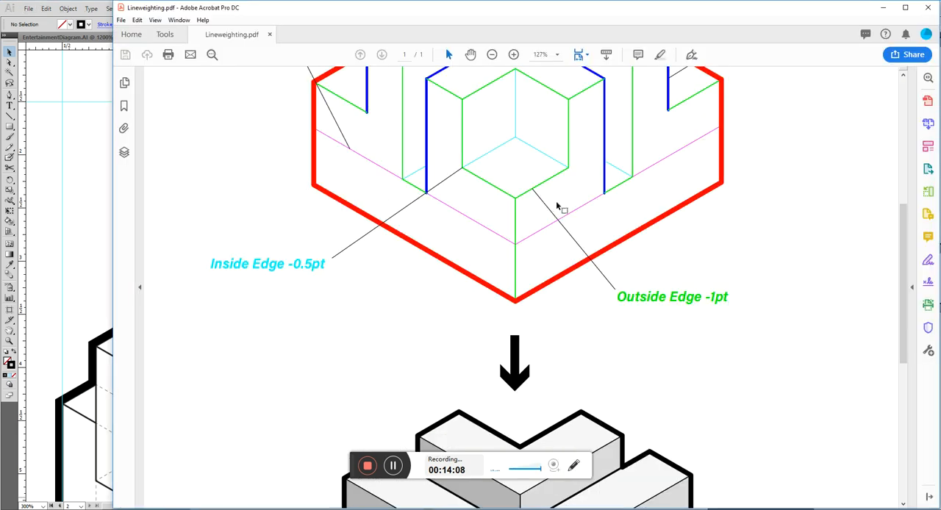
{"action": "scroll", "coordinate": [552, 206], "scroll_direction": "up", "scroll_amount": 3}
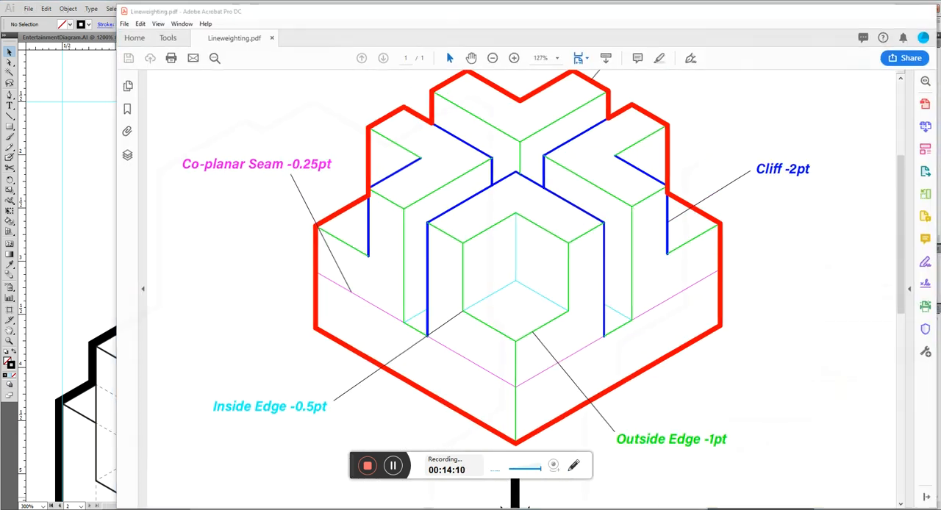
{"action": "key", "text": "alt+Tab"}
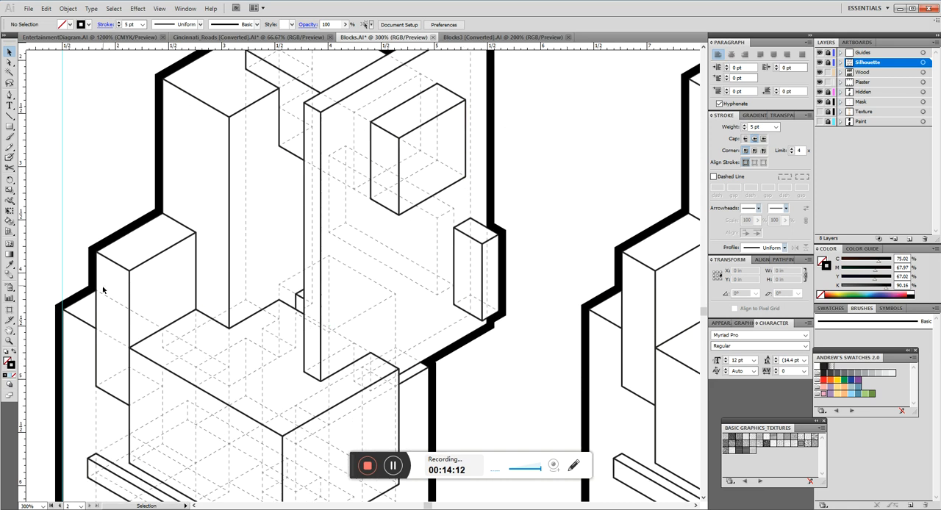
Select the cliff edges of the first drawing's protruding blocks and large central block, set their stroke weight to 2 pt, and deselect.
{"action": "scroll", "coordinate": [438, 132], "scroll_direction": "up", "scroll_amount": 3}
{"action": "left_click", "coordinate": [463, 192]}
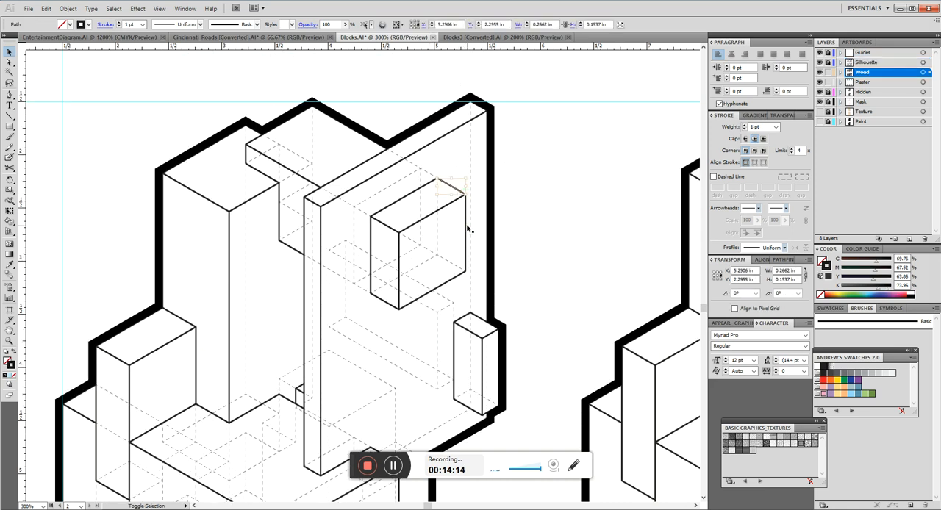
{"action": "left_click", "coordinate": [383, 297]}
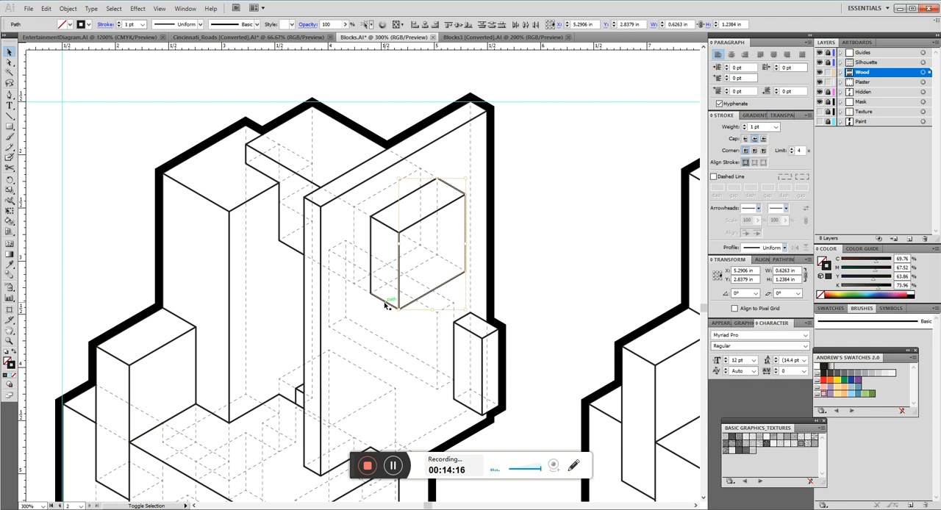
{"action": "left_click", "coordinate": [295, 250], "text": "shift"}
{"action": "left_click", "coordinate": [258, 143], "text": "shift"}
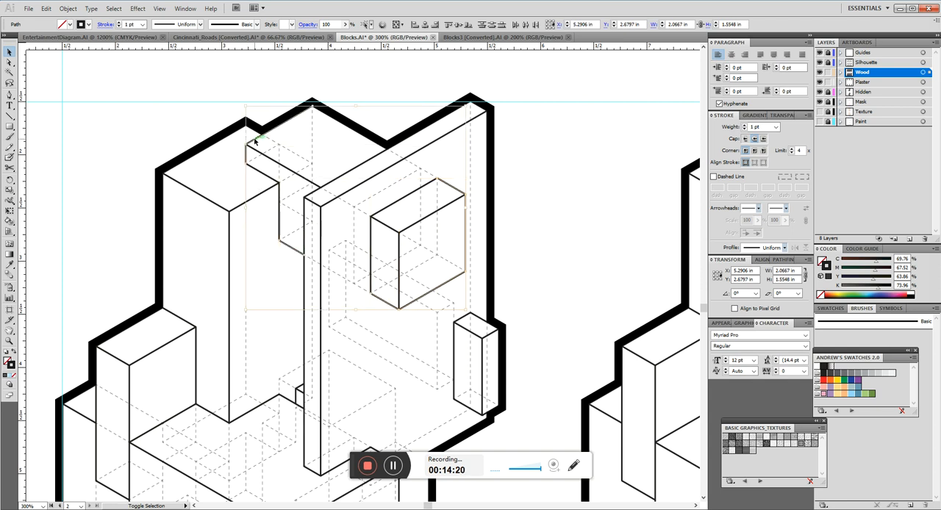
{"action": "scroll", "coordinate": [430, 182], "scroll_direction": "down", "scroll_amount": 4}
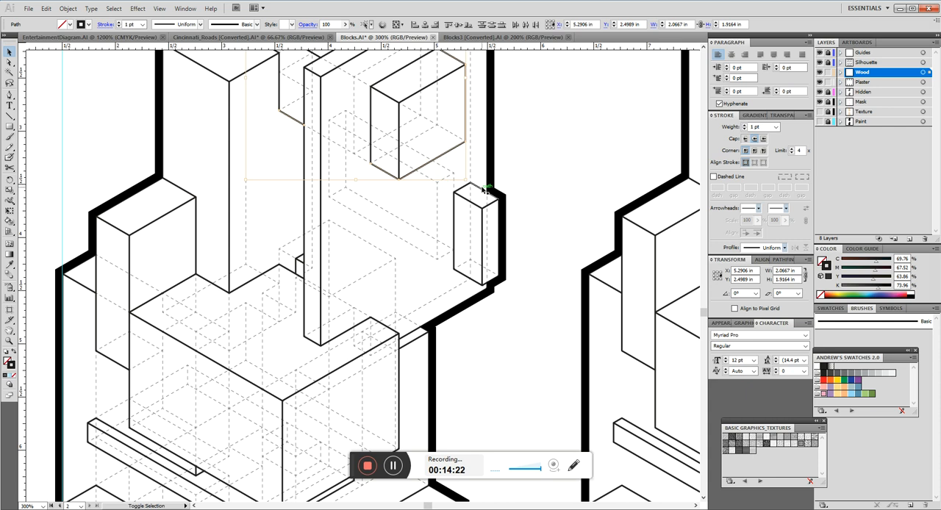
{"action": "left_click", "coordinate": [470, 278], "text": "shift"}
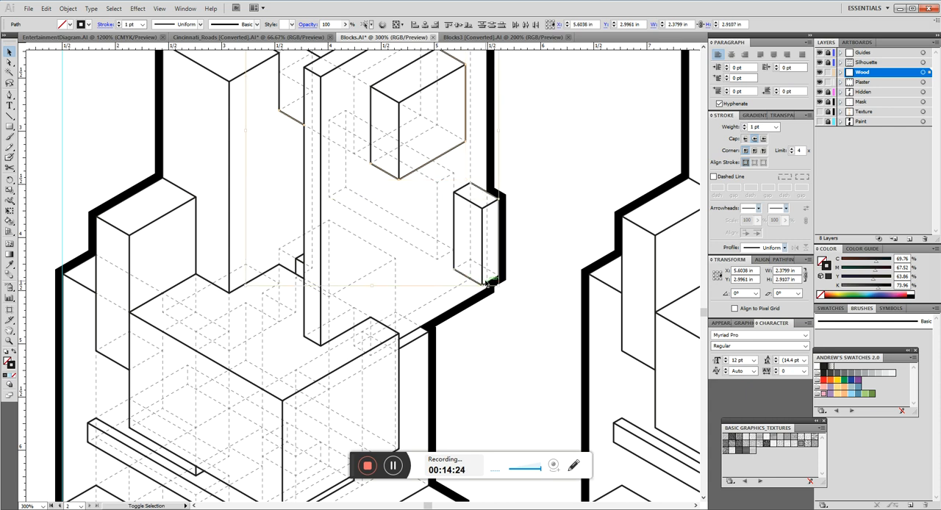
{"action": "scroll", "coordinate": [471, 272], "scroll_direction": "down", "scroll_amount": 4}
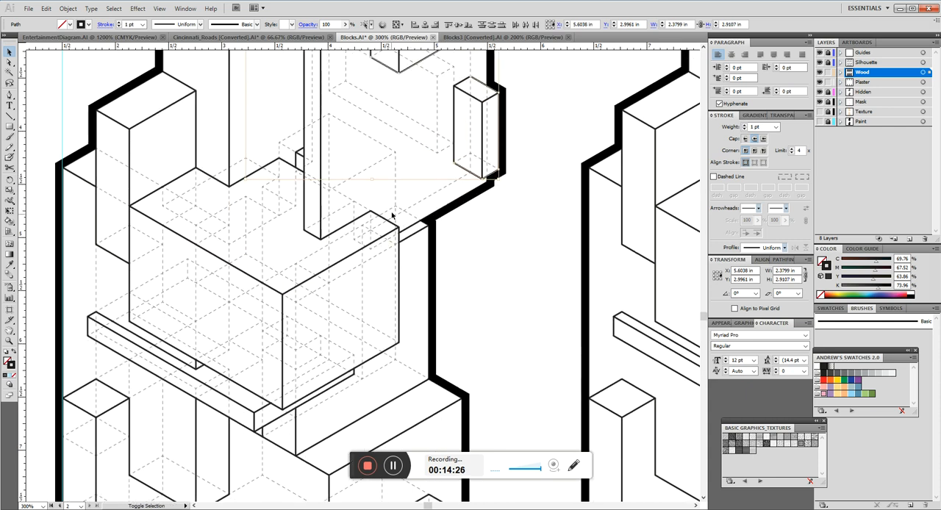
{"action": "left_click", "coordinate": [389, 221], "text": "shift"}
{"action": "left_click", "coordinate": [399, 277], "text": "shift"}
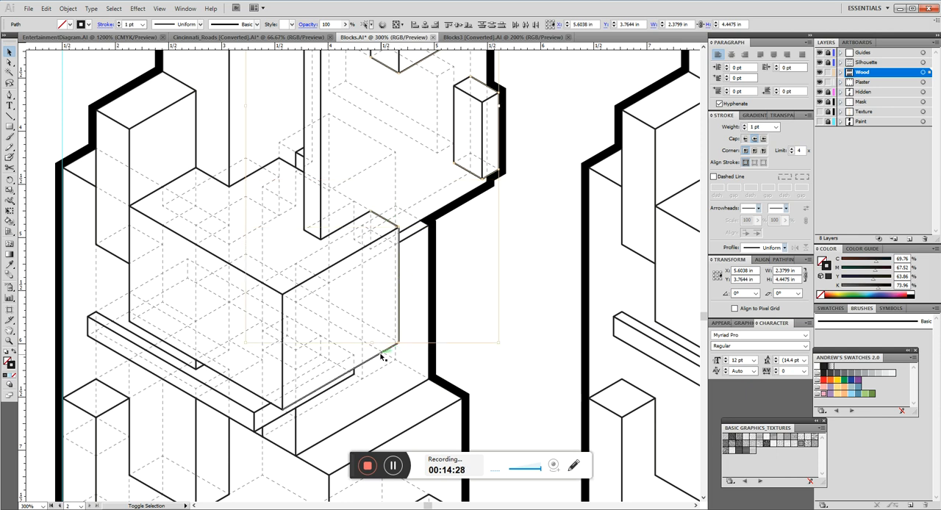
{"action": "left_click", "coordinate": [381, 355], "text": "shift"}
{"action": "left_click", "coordinate": [198, 360], "text": "shift"}
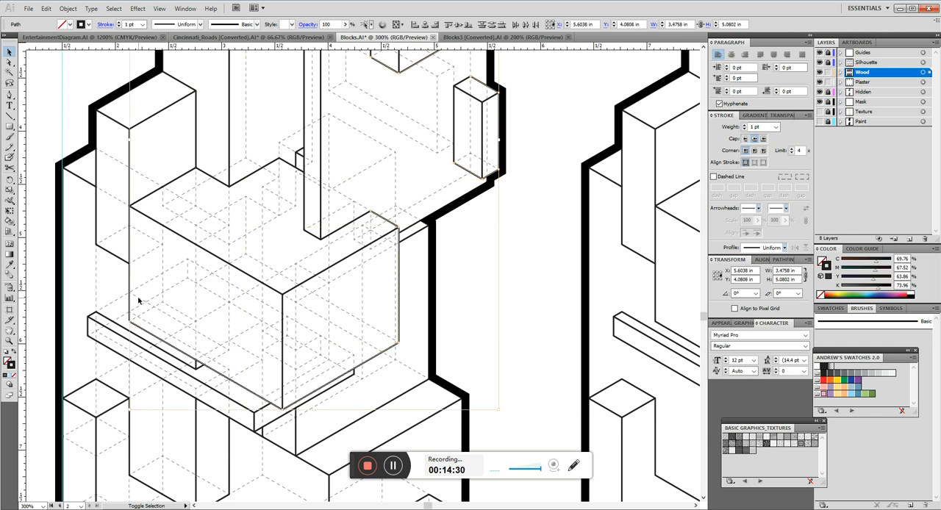
{"action": "left_click", "coordinate": [110, 254], "text": "shift"}
{"action": "left_click", "coordinate": [762, 127]}
{"action": "type", "text": "2"}
{"action": "key", "text": "Return"}
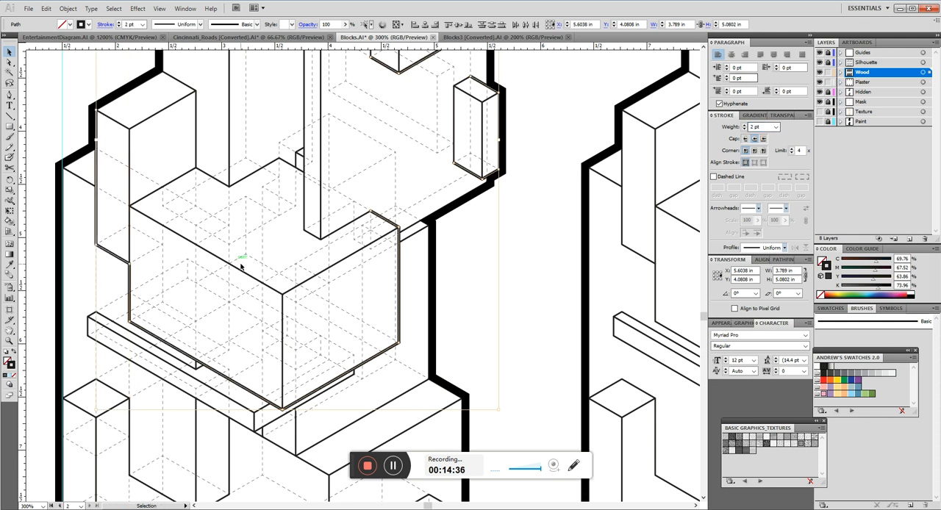
{"action": "left_click", "coordinate": [212, 257]}
Extend the central block's 2 pt vertical left edge upward to the top front corner of the neighbouring tall block.
{"action": "left_click_drag", "start_coordinate": [154, 304], "coordinate": [324, 283]}
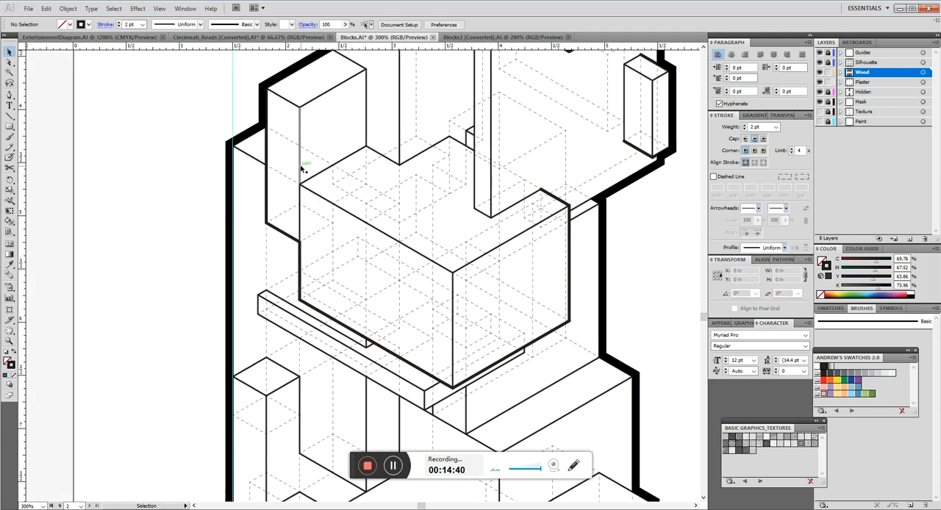
{"action": "left_click", "coordinate": [300, 221]}
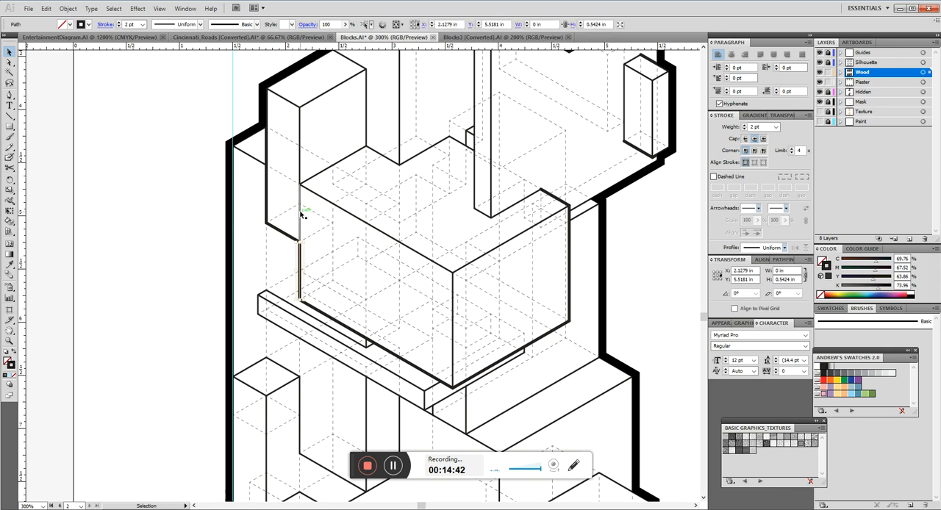
{"action": "left_click_drag", "start_coordinate": [297, 168], "coordinate": [299, 108]}
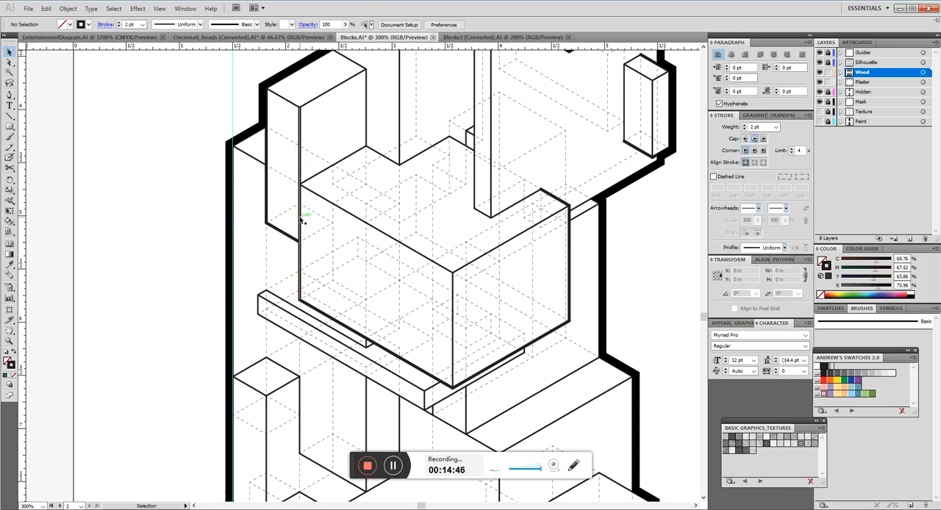
{"action": "scroll", "coordinate": [282, 139], "scroll_direction": "up", "scroll_amount": 2}
{"action": "scroll", "coordinate": [375, 172], "scroll_direction": "down", "scroll_amount": 1}
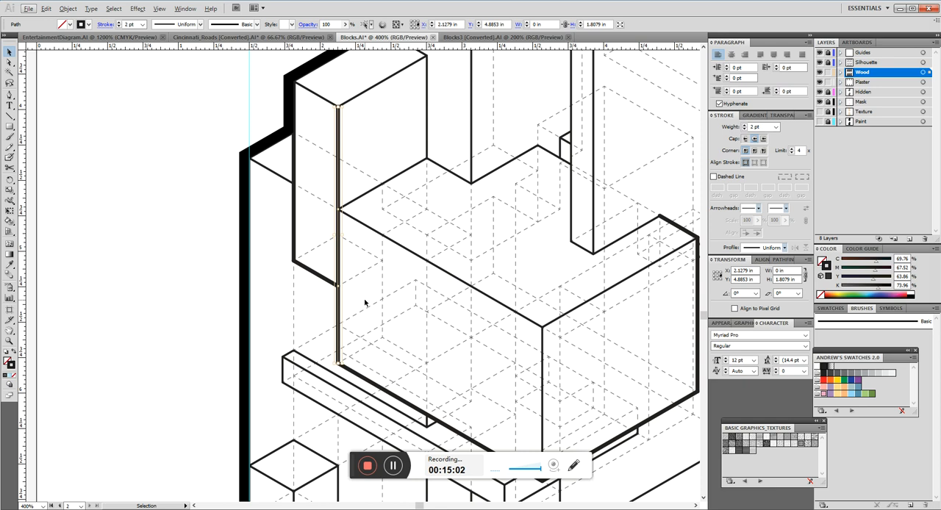
Cut the extended vertical edge with Scissors at the tall block's bottom corner and at the central block's top corner.
{"action": "key", "text": "c"}
{"action": "key", "text": "Escape"}
{"action": "left_click", "coordinate": [15, 173]}
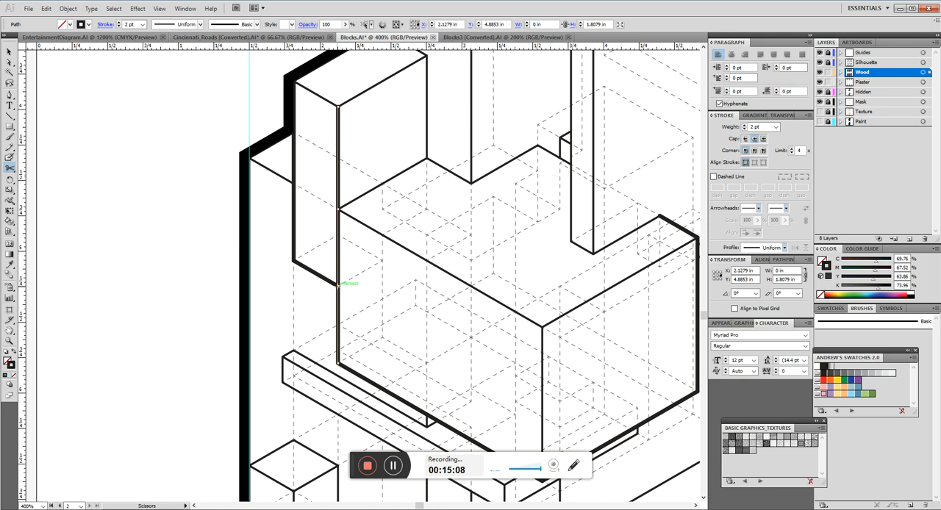
{"action": "left_click", "coordinate": [339, 284]}
{"action": "left_click", "coordinate": [338, 208]}
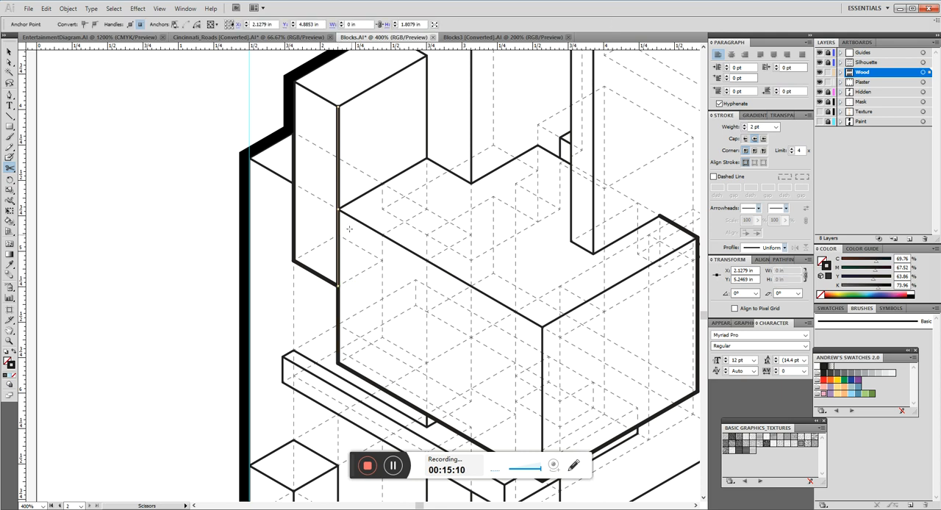
Select the middle segment of the cut vertical edge and set its stroke weight to 0.25 pt.
{"action": "key", "text": "v"}
{"action": "left_click", "coordinate": [338, 250]}
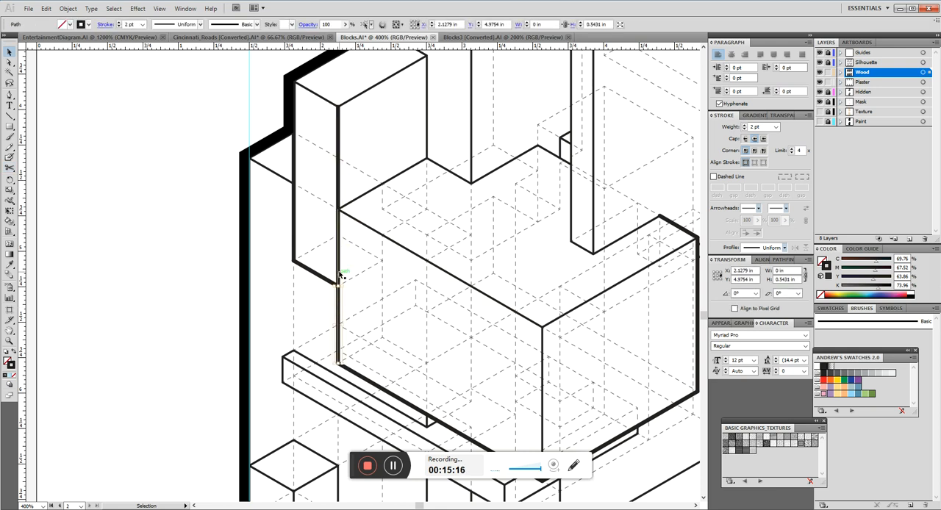
{"action": "left_click", "coordinate": [764, 128]}
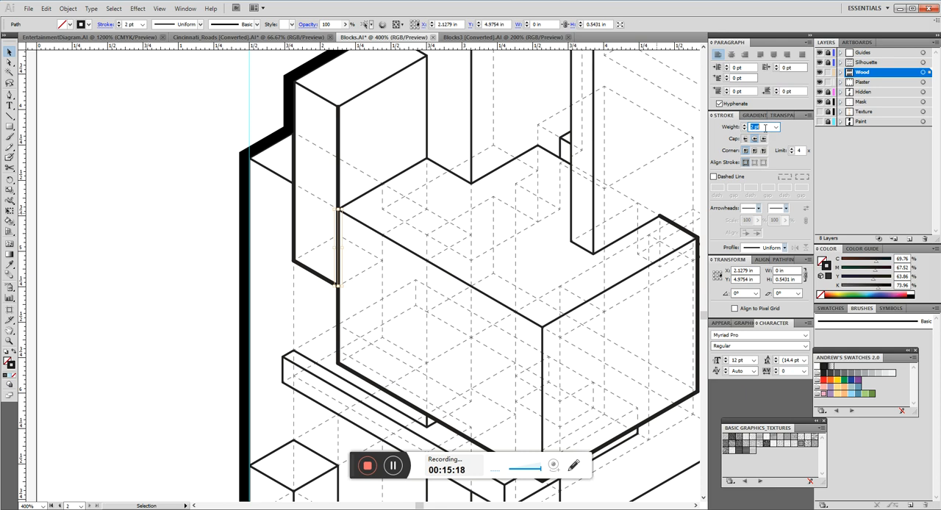
{"action": "type", "text": ".25"}
{"action": "key", "text": "Return"}
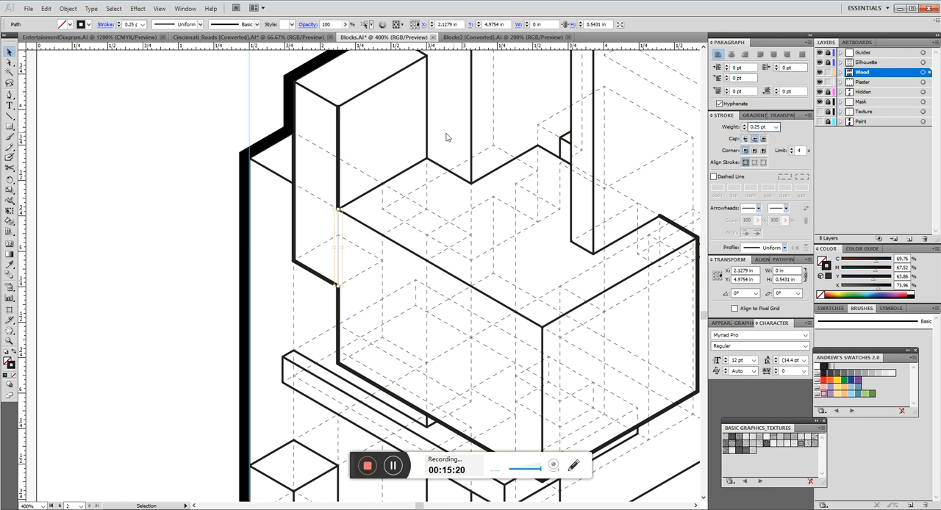
Select the upper segment of the cut vertical edge, set its stroke weight to 1 pt, and deselect it.
{"action": "left_click", "coordinate": [339, 136]}
{"action": "left_click", "coordinate": [764, 127]}
{"action": "type", "text": "1"}
{"action": "key", "text": "Return"}
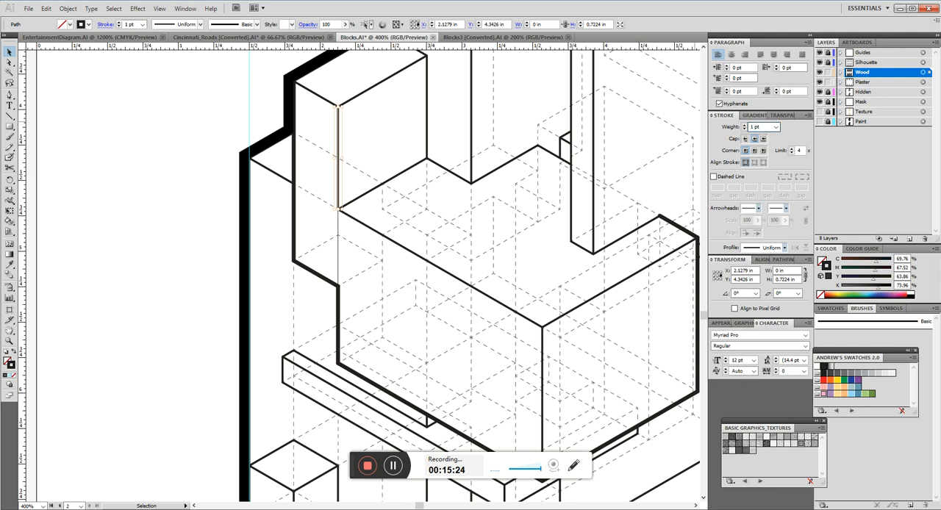
{"action": "left_click", "coordinate": [385, 126]}
{"action": "scroll", "coordinate": [383, 247], "scroll_direction": "up", "scroll_amount": 3}
{"action": "scroll", "coordinate": [383, 247], "scroll_direction": "down", "scroll_amount": 3}
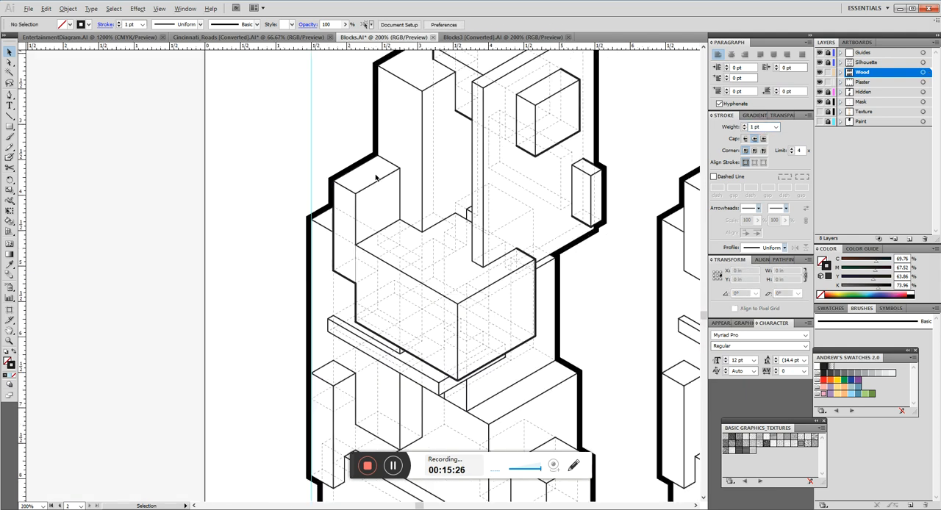
Select the outer left and lower edges of the thin plank beneath the large central block.
{"action": "scroll", "coordinate": [495, 257], "scroll_direction": "up", "scroll_amount": 3}
{"action": "left_click_drag", "start_coordinate": [431, 350], "coordinate": [504, 216]}
{"action": "left_click", "coordinate": [529, 241]}
{"action": "left_click", "coordinate": [356, 283]}
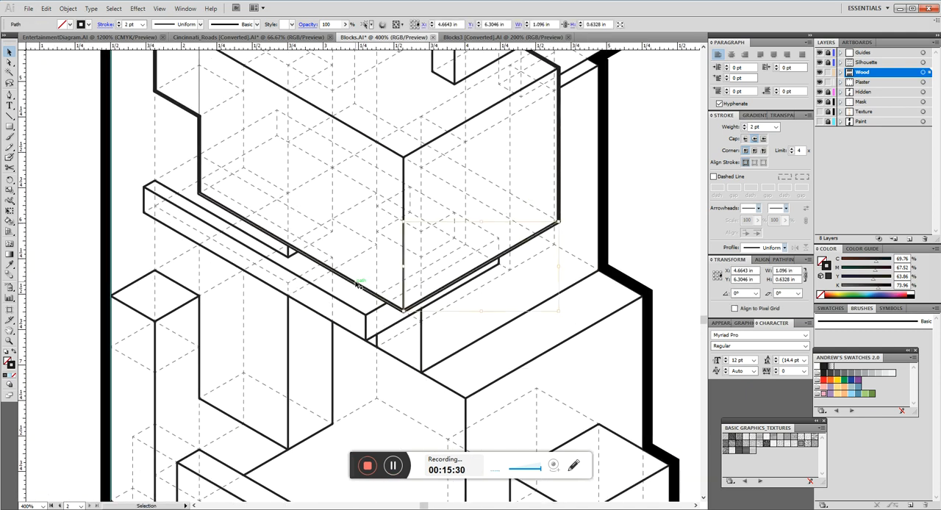
{"action": "left_click", "coordinate": [144, 208]}
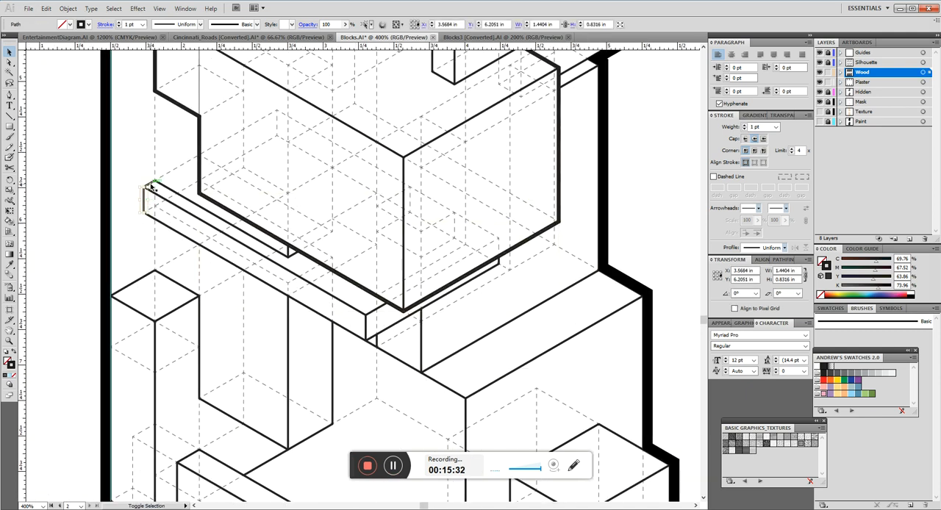
{"action": "left_click", "coordinate": [172, 230], "text": "shift"}
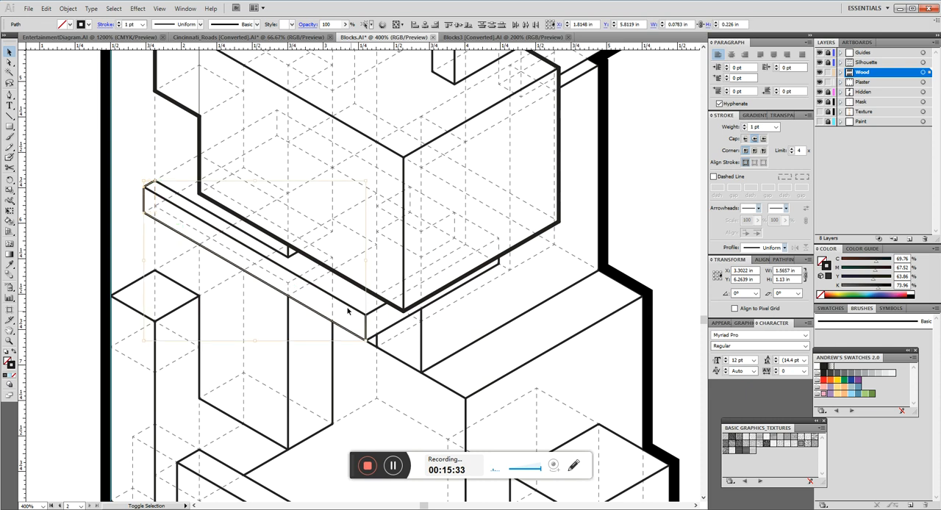
{"action": "left_click", "coordinate": [387, 330], "text": "shift"}
Add the lower left block's upper back edge and bottom edges, plus the low wall's top back edge, to the selection.
{"action": "scroll", "coordinate": [477, 321], "scroll_direction": "down", "scroll_amount": 4}
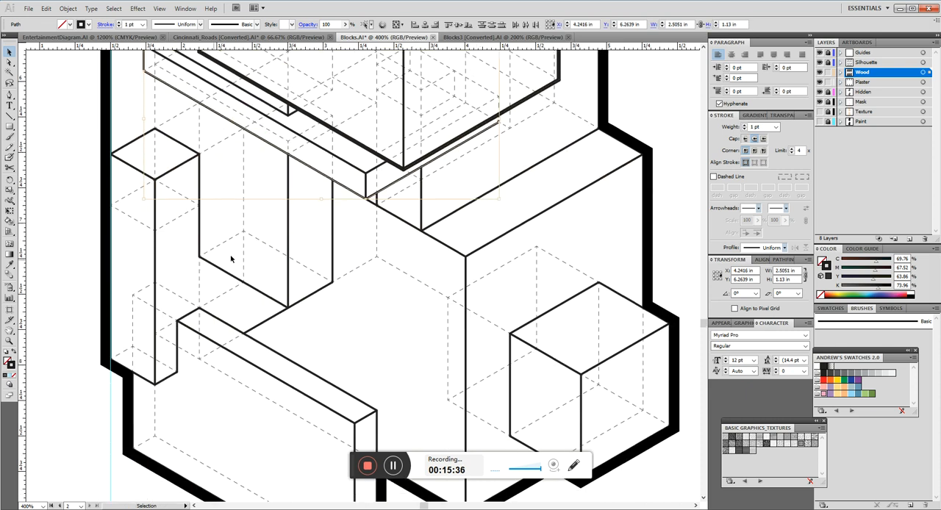
{"action": "left_click", "coordinate": [125, 147], "text": "shift"}
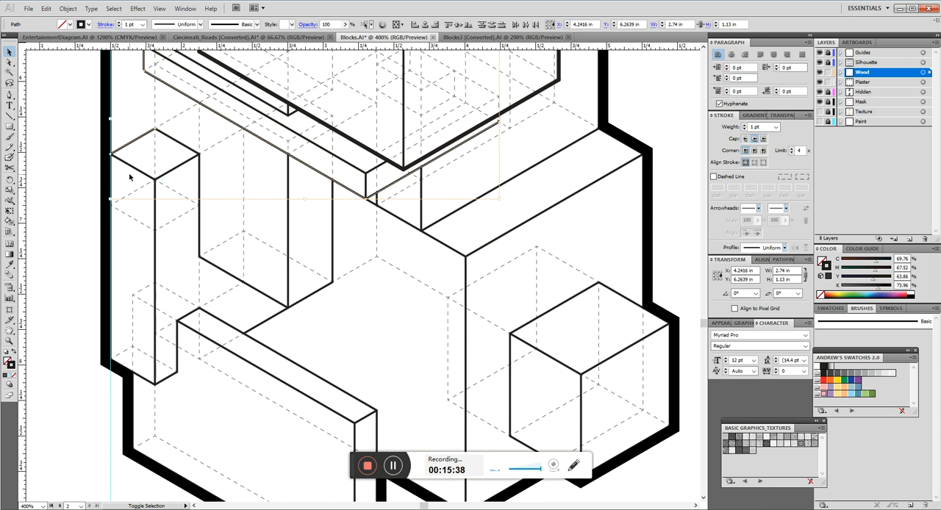
{"action": "left_click", "coordinate": [145, 380], "text": "shift"}
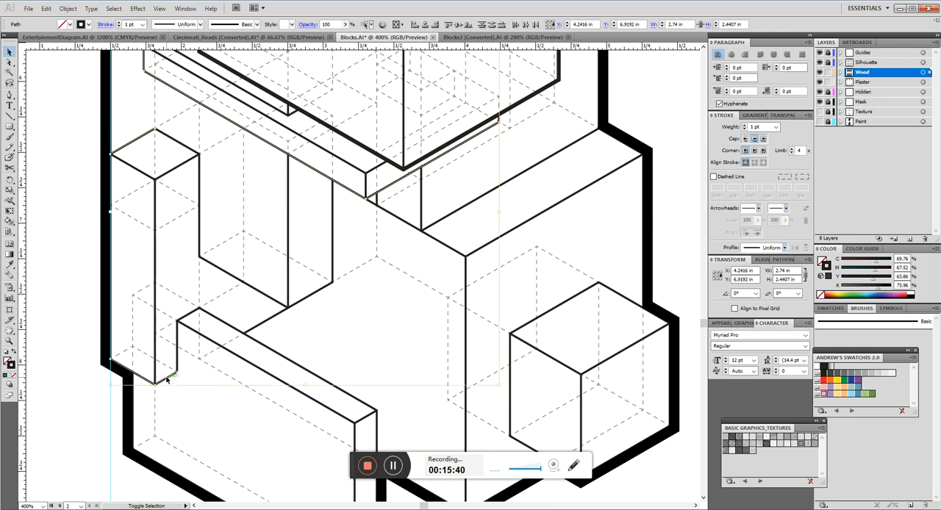
{"action": "left_click", "coordinate": [280, 357], "text": "shift"}
Add the low wall's right vertical edge and the front cube's outer edges, set all selected edges to 2 pt, and deselect them.
{"action": "scroll", "coordinate": [283, 338], "scroll_direction": "down", "scroll_amount": 3}
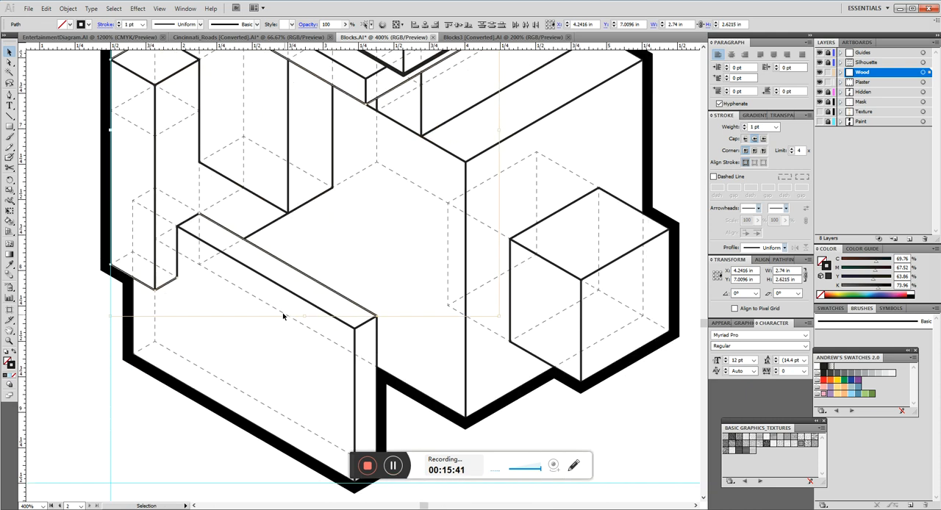
{"action": "left_click", "coordinate": [378, 347], "text": "shift"}
{"action": "left_click", "coordinate": [536, 357], "text": "shift"}
{"action": "left_click", "coordinate": [534, 358], "text": "shift"}
{"action": "left_click", "coordinate": [629, 206], "text": "shift"}
{"action": "scroll", "coordinate": [518, 249], "scroll_direction": "up", "scroll_amount": 4}
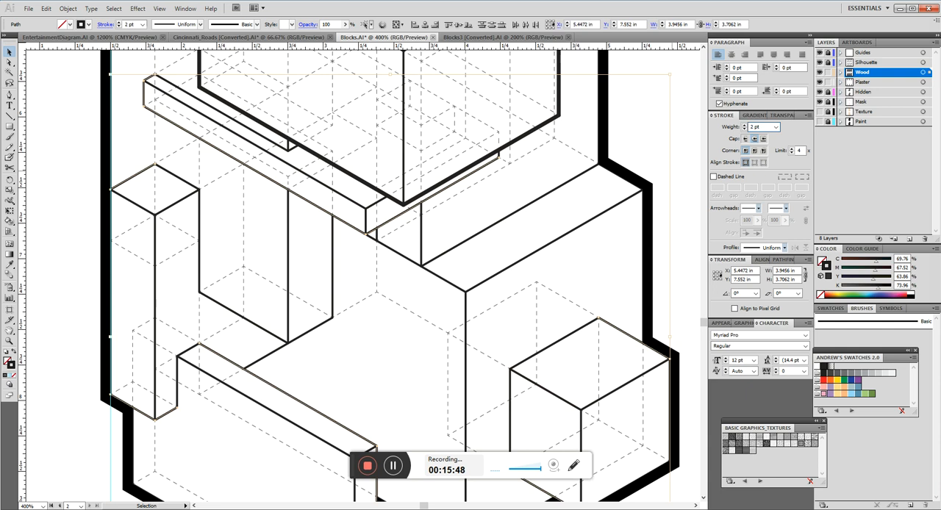
{"action": "left_click", "coordinate": [526, 310]}
Set the right vertical and bottom edges of the hanging block below the plank to a 2 pt stroke and deselect them.
{"action": "scroll", "coordinate": [296, 265], "scroll_direction": "down", "scroll_amount": 3}
{"action": "scroll", "coordinate": [288, 276], "scroll_direction": "up", "scroll_amount": 3}
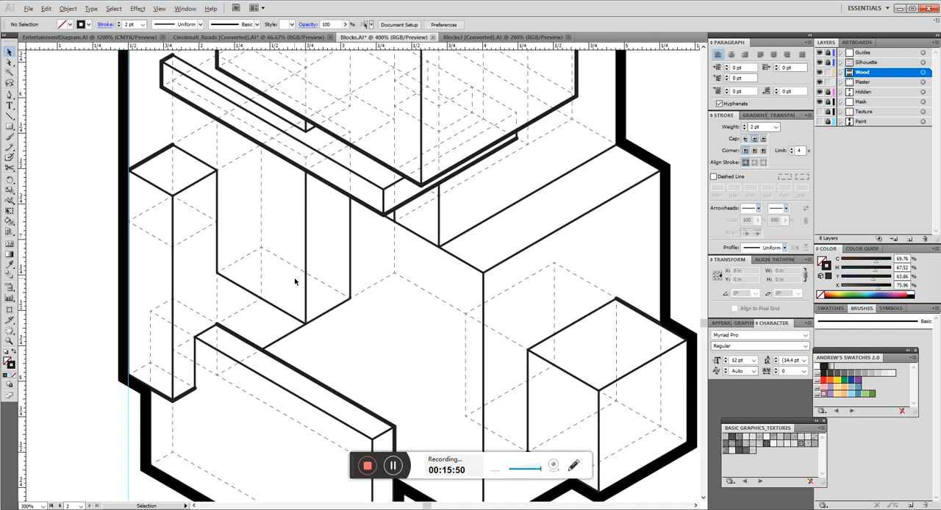
{"action": "left_click", "coordinate": [351, 292]}
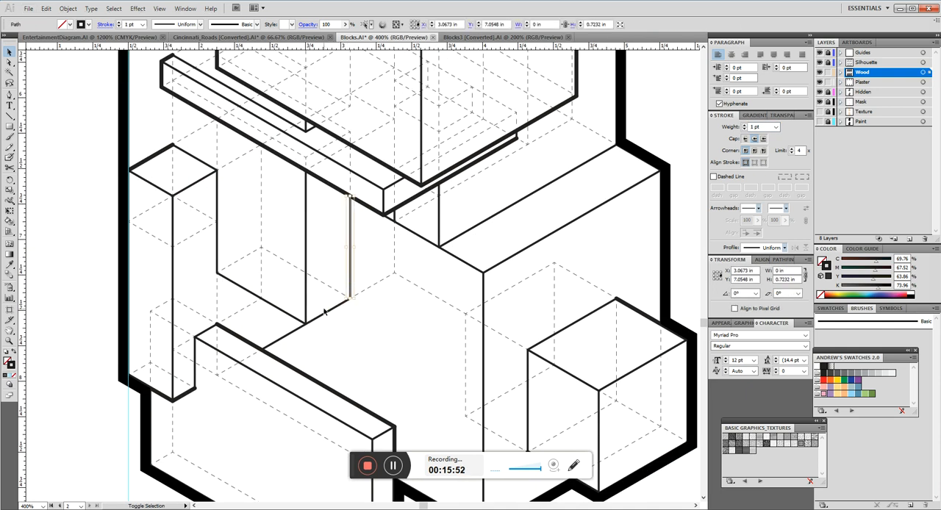
{"action": "left_click", "coordinate": [290, 315], "text": "shift"}
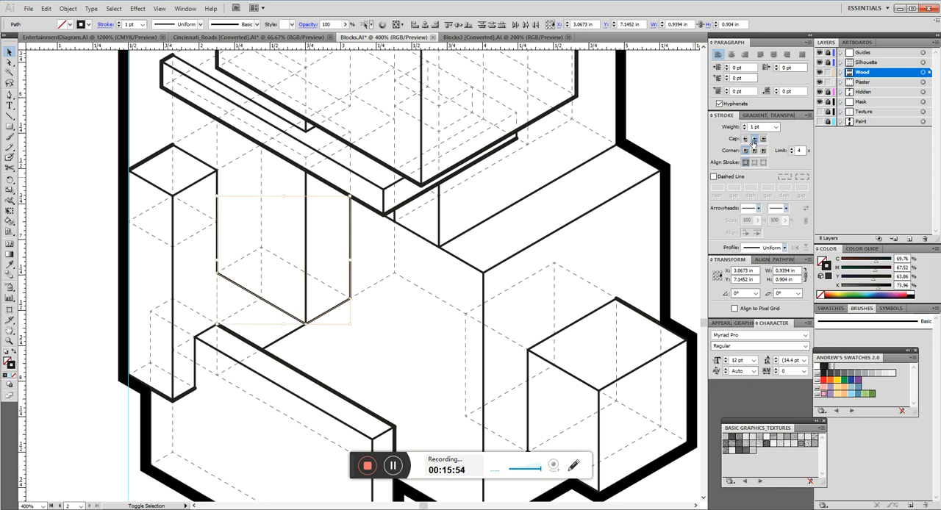
{"action": "type", "text": "2"}
{"action": "key", "text": "Return"}
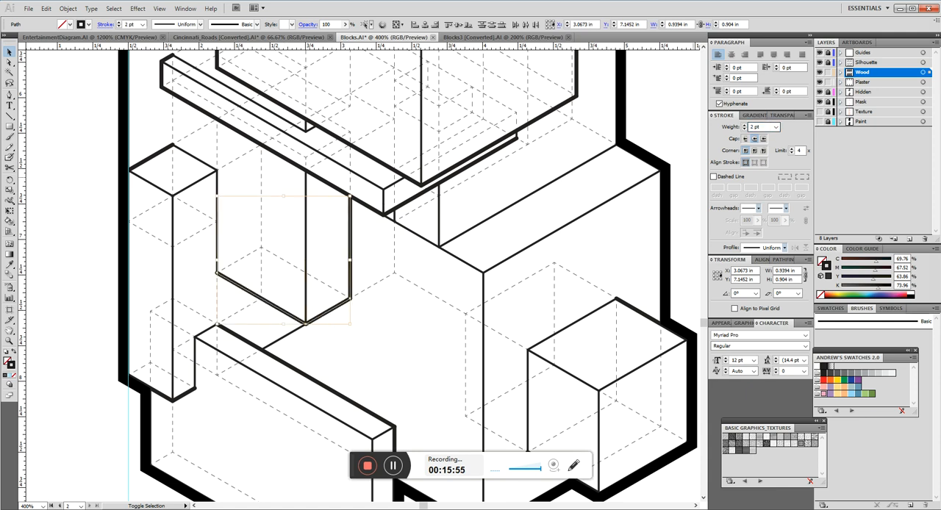
{"action": "left_click", "coordinate": [423, 333]}
Check the inside edge line weight in Lineweighting.pdf in Adobe Acrobat, and return to the Blocks.AI drawing in Illustrator.
{"action": "scroll", "coordinate": [422, 335], "scroll_direction": "up", "scroll_amount": 8}
{"action": "scroll", "coordinate": [360, 260], "scroll_direction": "up", "scroll_amount": 7}
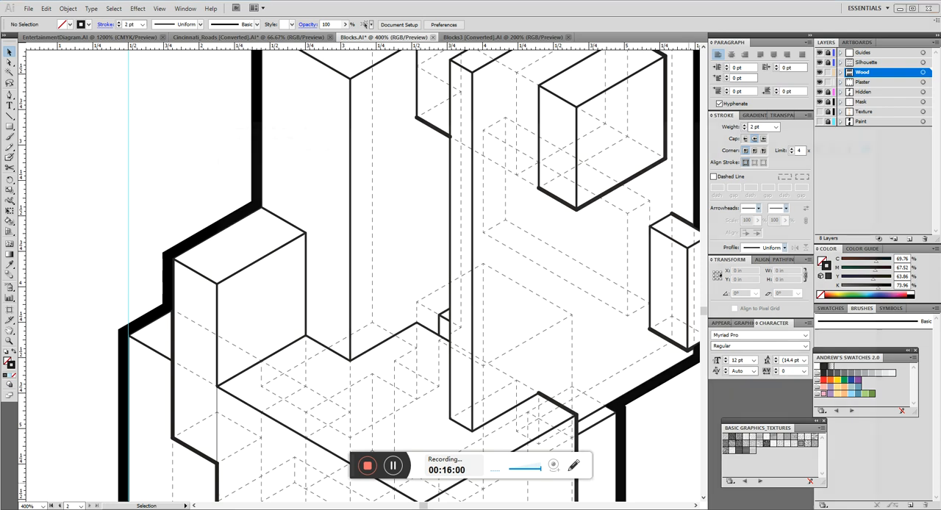
{"action": "key", "text": "alt+Tab"}
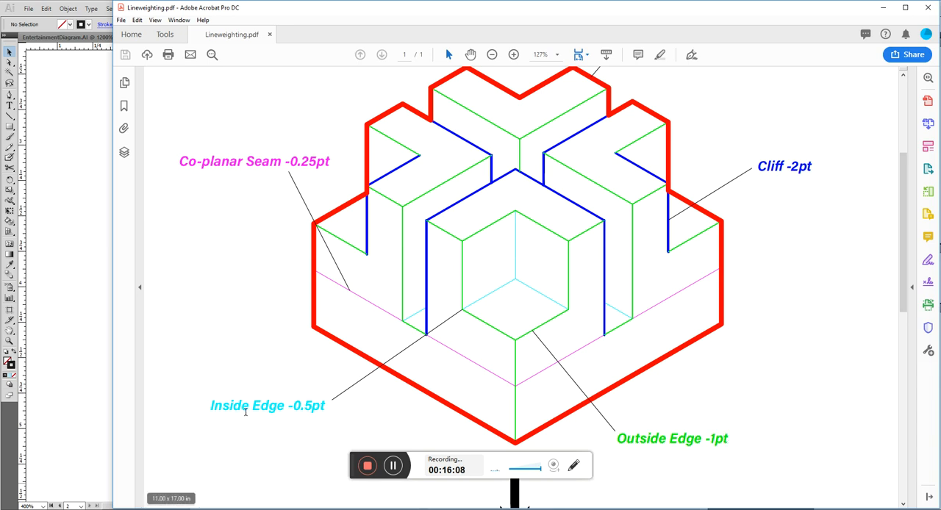
{"action": "key", "text": "alt+Tab"}
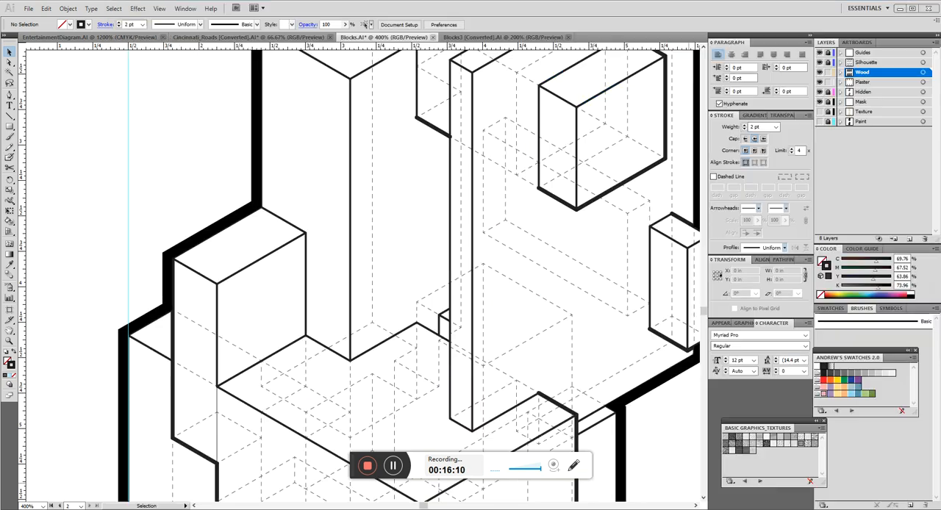
Select the inside edges where the short left block meets the tall block and where the tall block meets the block behind it.
{"action": "scroll", "coordinate": [294, 192], "scroll_direction": "down", "scroll_amount": 1}
{"action": "left_click", "coordinate": [287, 204]}
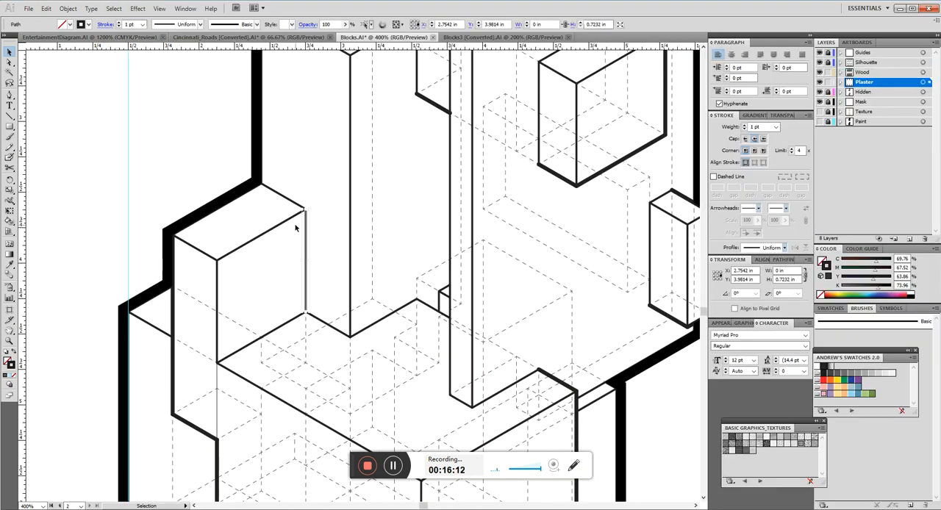
{"action": "scroll", "coordinate": [287, 204], "scroll_direction": "up", "scroll_amount": 6}
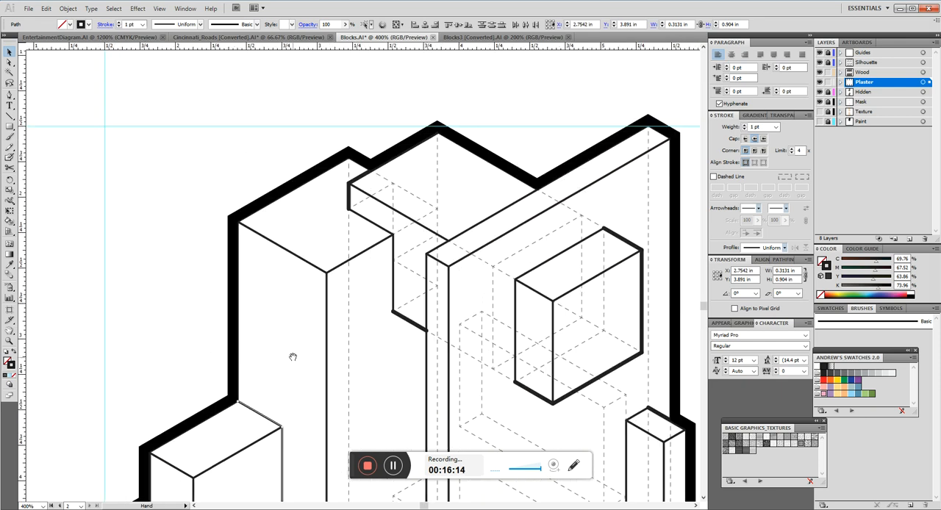
{"action": "left_click", "coordinate": [394, 272], "text": "shift"}
{"action": "left_click", "coordinate": [373, 223], "text": "shift"}
{"action": "key", "text": "space"}
{"action": "left_click_drag", "start_coordinate": [408, 312], "coordinate": [341, 220]}
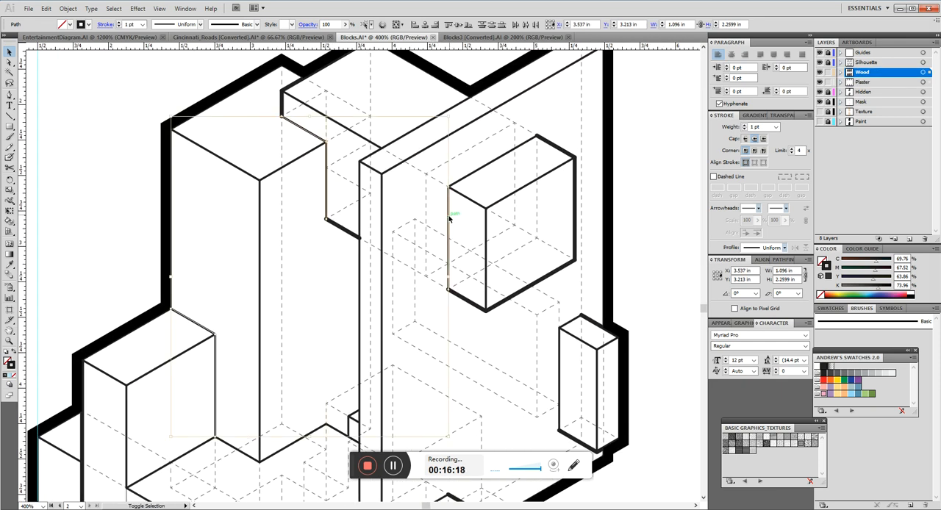
Add the inside edges of the wall's projecting boxes and the wall base to the selection, set the stroke weight to 0.5 pt, and deselect.
{"action": "left_click", "coordinate": [455, 182], "text": "shift"}
{"action": "scroll", "coordinate": [426, 275], "scroll_direction": "down", "scroll_amount": 5}
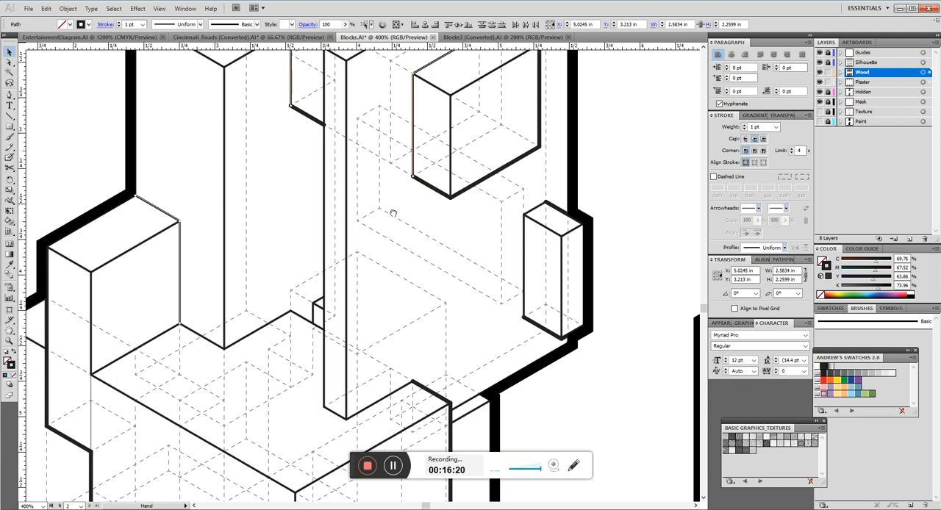
{"action": "left_click", "coordinate": [525, 152], "text": "shift"}
{"action": "left_click_drag", "start_coordinate": [313, 335], "coordinate": [384, 228]}
{"action": "left_click", "coordinate": [400, 247], "text": "shift"}
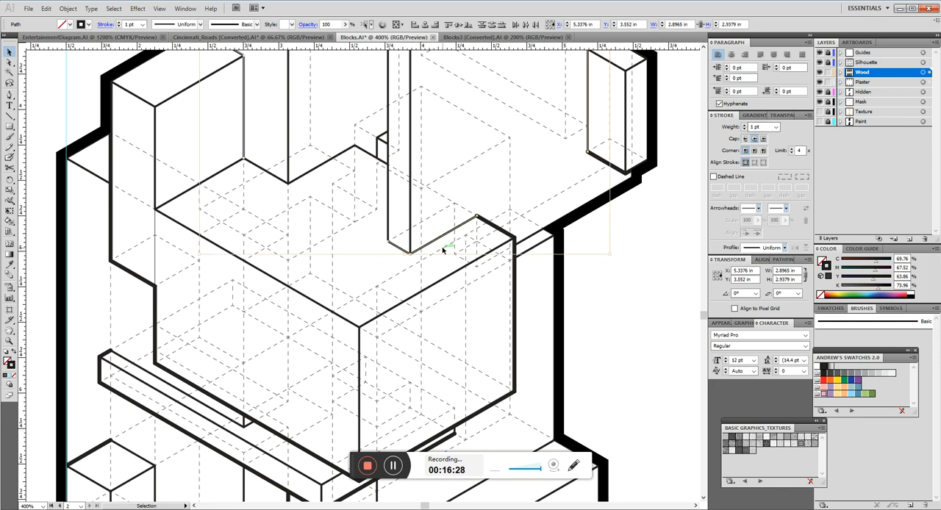
{"action": "left_click", "coordinate": [768, 127]}
{"action": "type", "text": ".5"}
{"action": "key", "text": "Return"}
{"action": "left_click", "coordinate": [551, 199]}
Examine the edge line weights and dashed hidden lines of the block drawing on the other artboard, from the upper blocks to the lower cube.
{"action": "scroll", "coordinate": [514, 195], "scroll_direction": "up", "scroll_amount": 3}
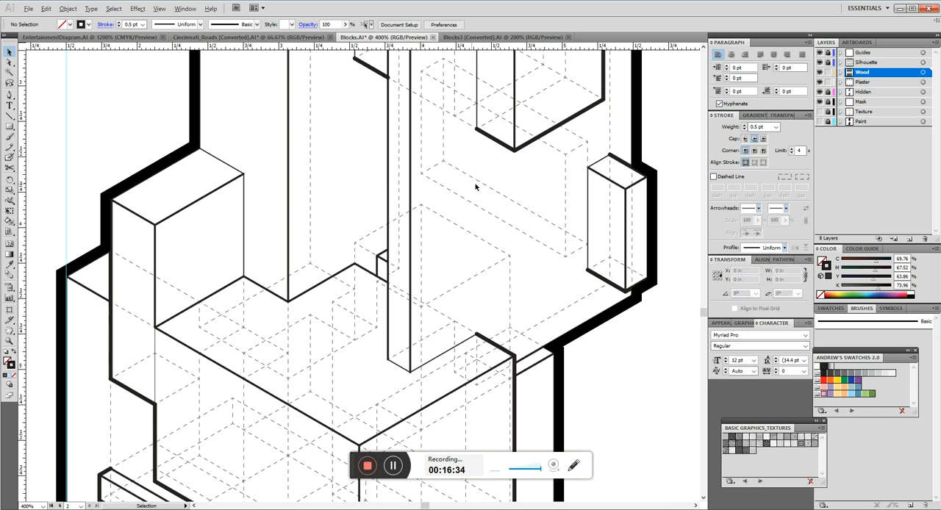
{"action": "scroll", "coordinate": [476, 186], "scroll_direction": "down", "scroll_amount": 2}
{"action": "left_click_drag", "start_coordinate": [506, 88], "coordinate": [421, 170]}
{"action": "left_click_drag", "start_coordinate": [496, 68], "coordinate": [132, 430]}
{"action": "left_click", "coordinate": [512, 194]}
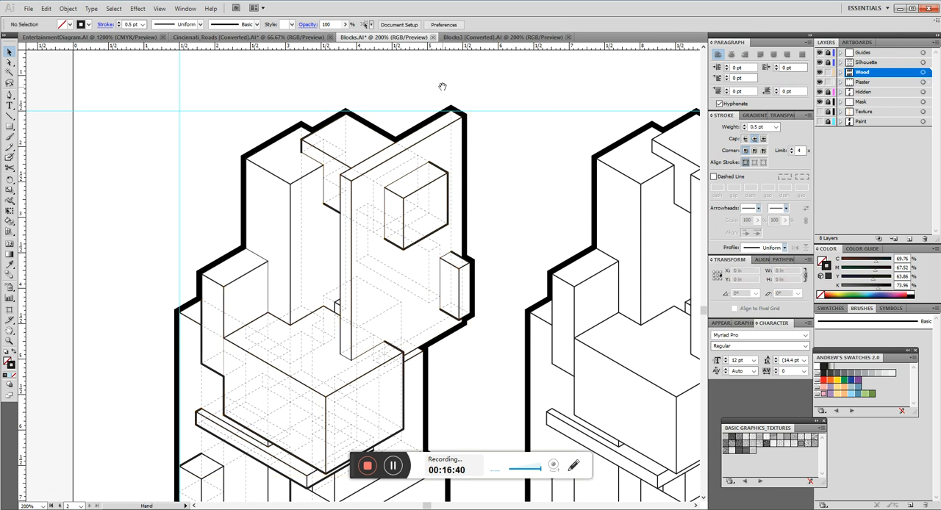
{"action": "left_click_drag", "start_coordinate": [441, 86], "coordinate": [471, 450]}
{"action": "left_click_drag", "start_coordinate": [476, 90], "coordinate": [429, 448]}
{"action": "left_click_drag", "start_coordinate": [421, 151], "coordinate": [432, 187]}
{"action": "scroll", "coordinate": [440, 149], "scroll_direction": "down", "scroll_amount": 1}
{"action": "scroll", "coordinate": [425, 65], "scroll_direction": "up", "scroll_amount": 4}
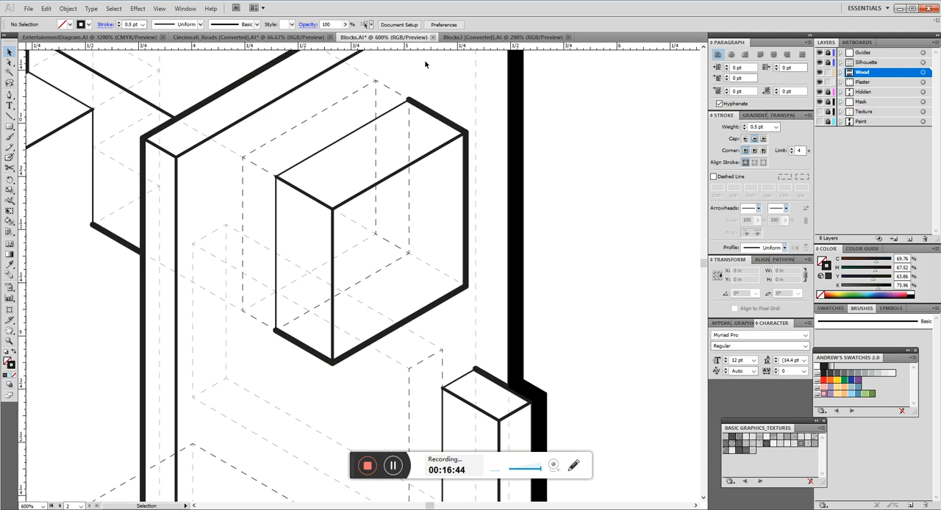
{"action": "scroll", "coordinate": [434, 96], "scroll_direction": "down", "scroll_amount": 2}
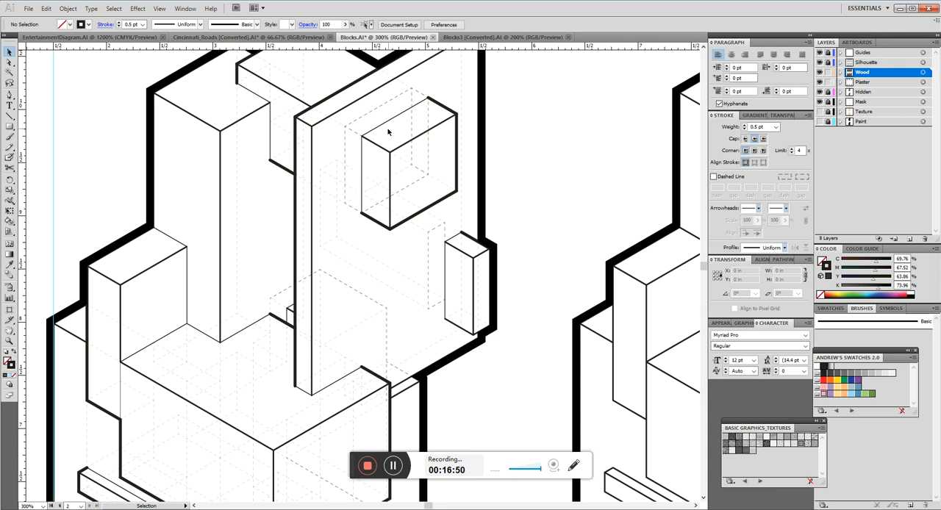
{"action": "left_click_drag", "start_coordinate": [347, 205], "coordinate": [439, 222]}
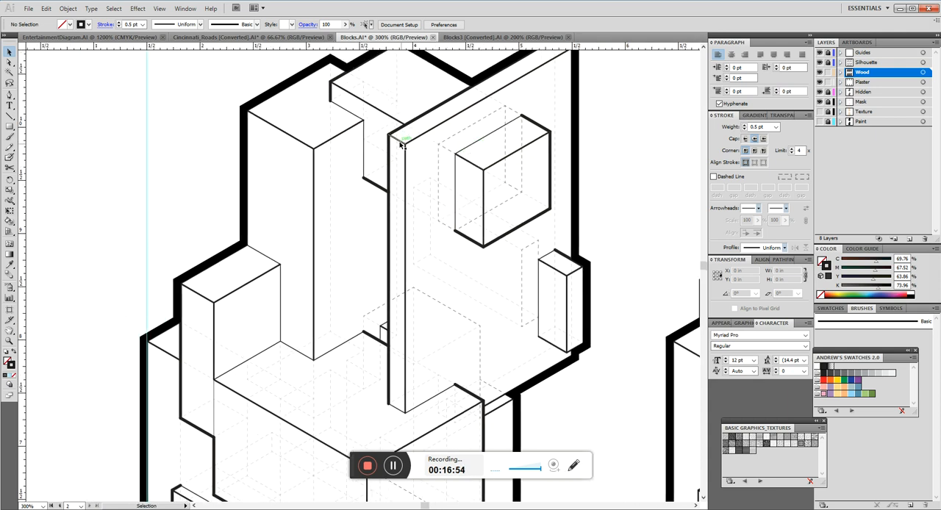
{"action": "left_click_drag", "start_coordinate": [299, 202], "coordinate": [361, 132]}
{"action": "left_click_drag", "start_coordinate": [493, 373], "coordinate": [450, 146]}
{"action": "left_click_drag", "start_coordinate": [409, 343], "coordinate": [391, 229]}
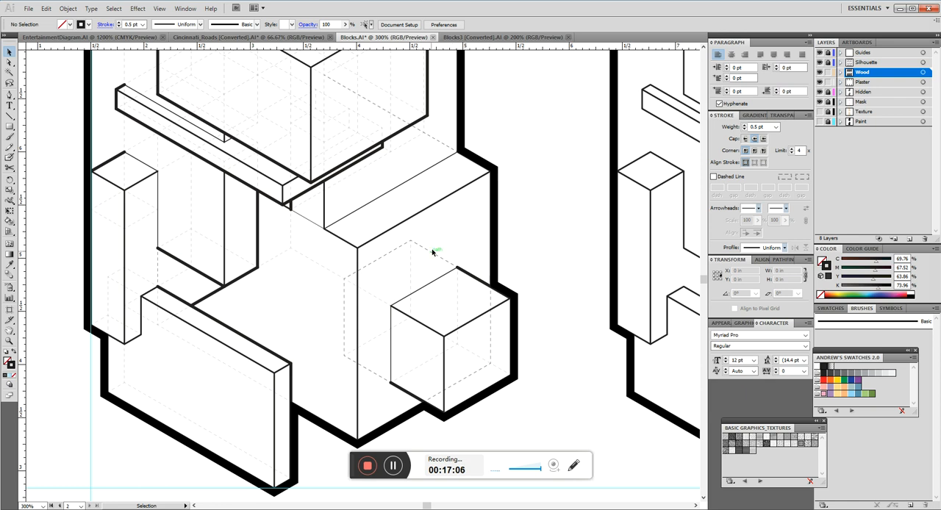
Examine the edge line weights and dashed hidden lines of the block drawings on both artboards, ending on the artboard with three drawings.
{"action": "left_click_drag", "start_coordinate": [376, 101], "coordinate": [390, 208]}
{"action": "left_click_drag", "start_coordinate": [410, 128], "coordinate": [400, 390]}
{"action": "left_click_drag", "start_coordinate": [467, 153], "coordinate": [466, 105]}
{"action": "left_click_drag", "start_coordinate": [380, 389], "coordinate": [408, 173]}
{"action": "left_click_drag", "start_coordinate": [401, 303], "coordinate": [393, 225]}
{"action": "left_click_drag", "start_coordinate": [390, 110], "coordinate": [389, 202]}
{"action": "left_click_drag", "start_coordinate": [403, 147], "coordinate": [447, 257]}
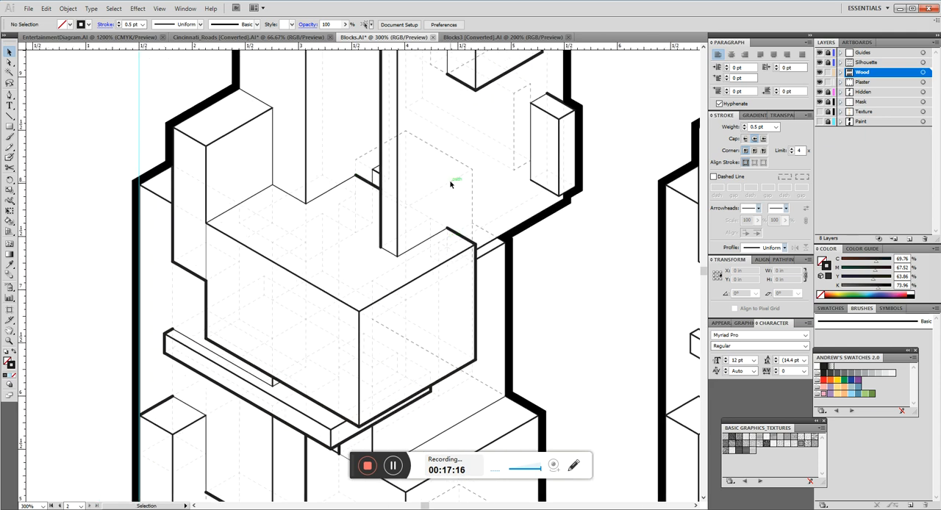
{"action": "scroll", "coordinate": [442, 193], "scroll_direction": "down", "scroll_amount": 20}
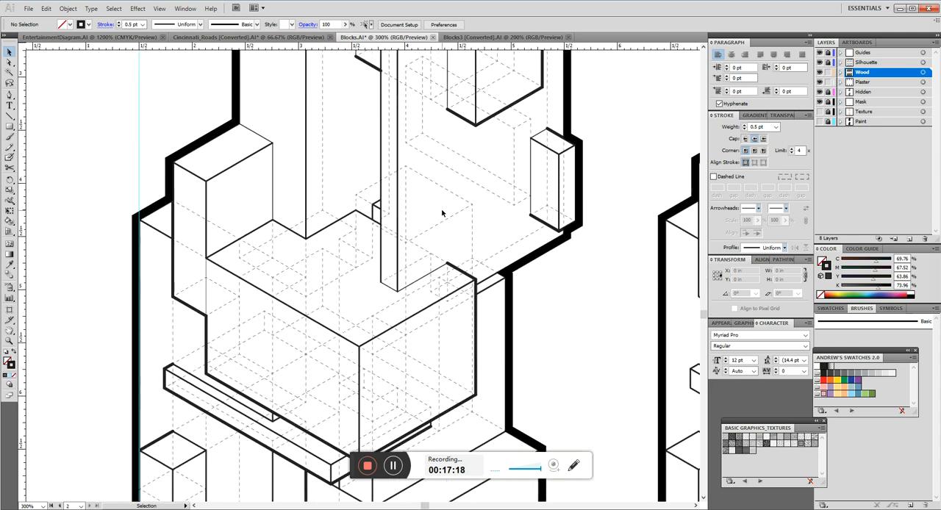
{"action": "scroll", "coordinate": [443, 212], "scroll_direction": "down", "scroll_amount": 5}
{"action": "scroll", "coordinate": [441, 220], "scroll_direction": "up", "scroll_amount": 7}
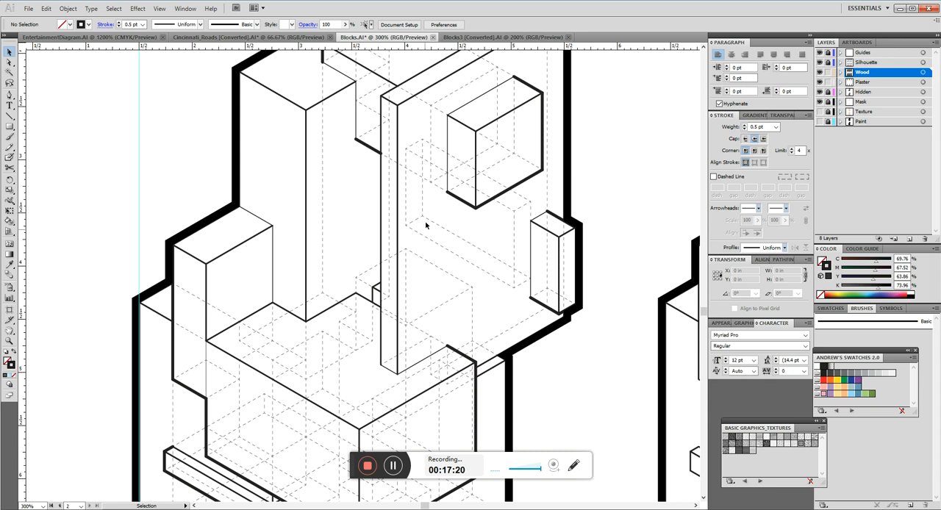
{"action": "scroll", "coordinate": [427, 268], "scroll_direction": "down", "scroll_amount": 12}
{"action": "scroll", "coordinate": [423, 277], "scroll_direction": "up", "scroll_amount": 2}
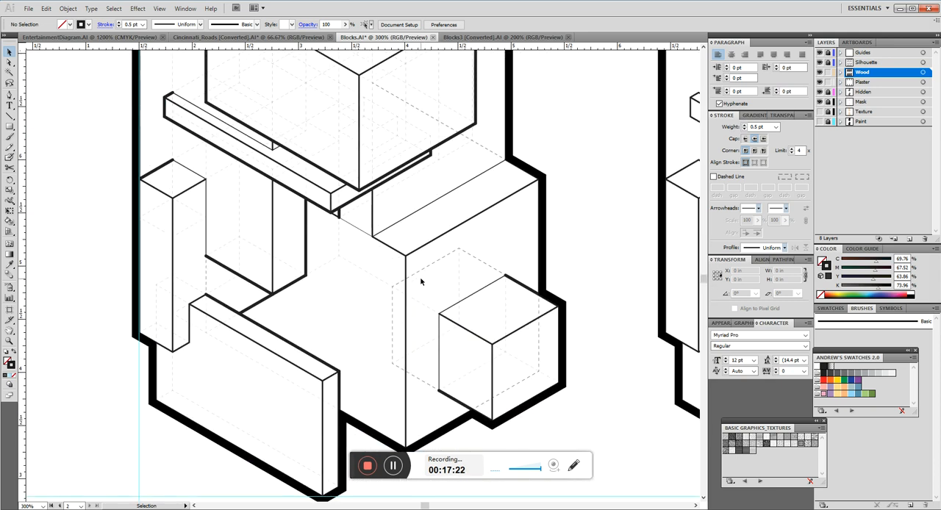
{"action": "scroll", "coordinate": [323, 154], "scroll_direction": "up", "scroll_amount": 3}
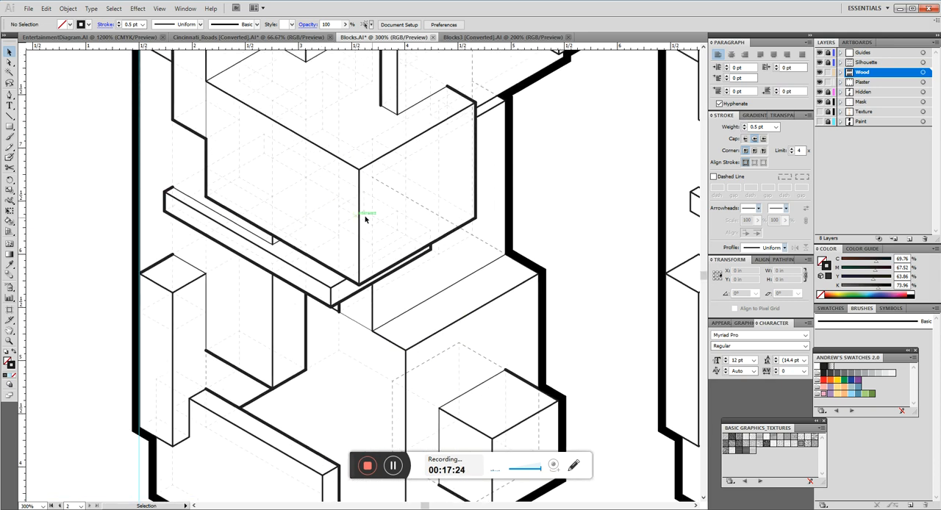
{"action": "scroll", "coordinate": [305, 190], "scroll_direction": "up", "scroll_amount": 1}
{"action": "scroll", "coordinate": [343, 172], "scroll_direction": "down", "scroll_amount": 2}
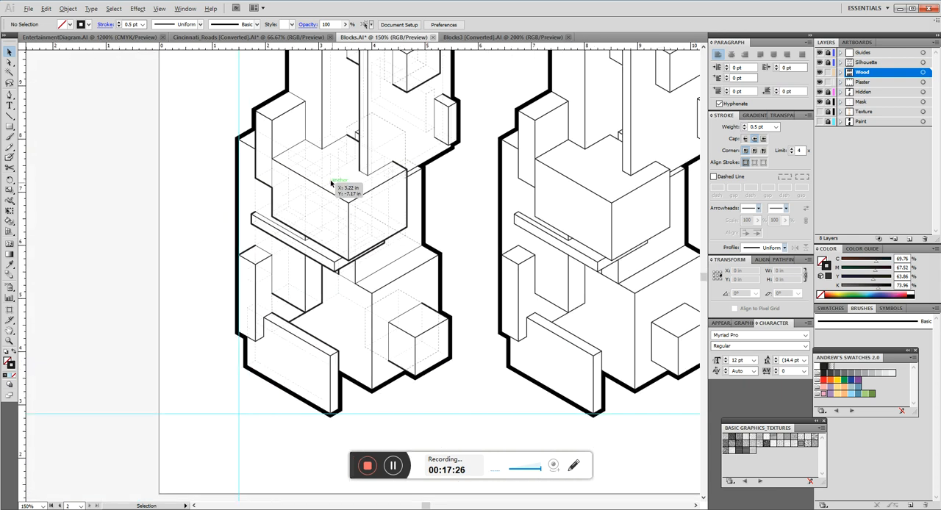
{"action": "scroll", "coordinate": [458, 236], "scroll_direction": "up", "scroll_amount": 10}
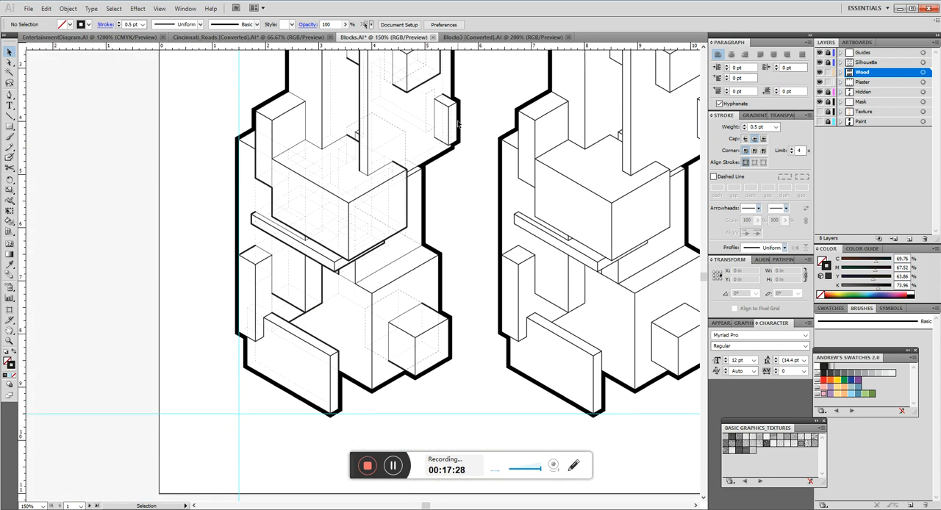
{"action": "scroll", "coordinate": [482, 117], "scroll_direction": "up", "scroll_amount": 2}
{"action": "left_click_drag", "start_coordinate": [581, 182], "coordinate": [322, 142]}
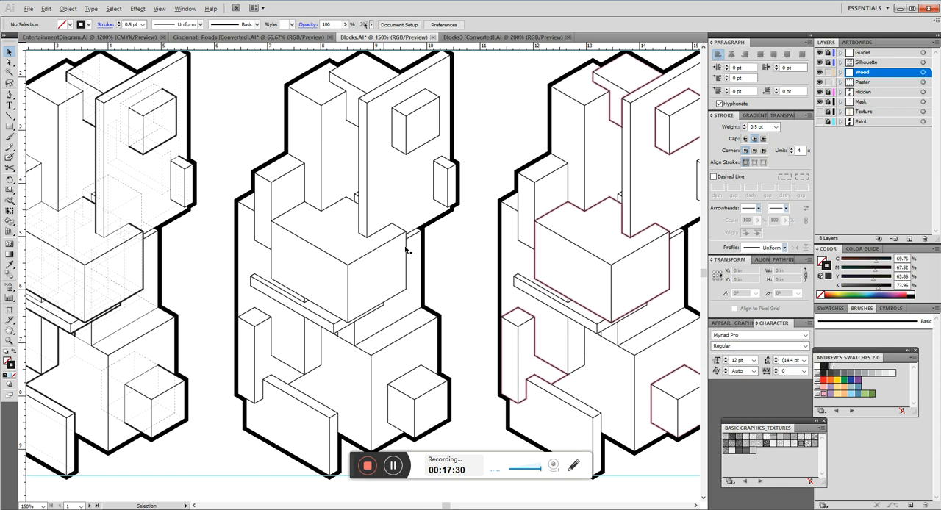
{"action": "scroll", "coordinate": [363, 236], "scroll_direction": "down", "scroll_amount": 1}
{"action": "left_click_drag", "start_coordinate": [433, 277], "coordinate": [451, 270]}
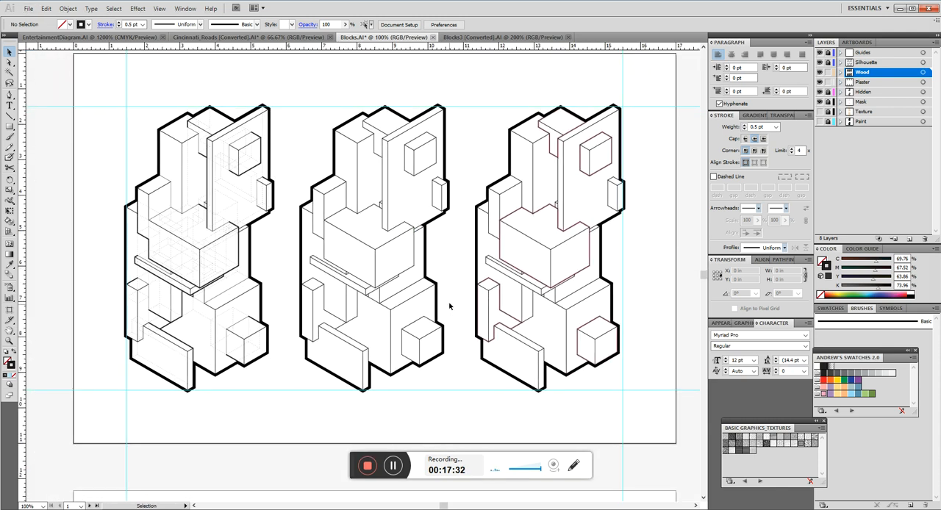
Create a new layer named Live Paint and place it directly below the Mask layer.
{"action": "left_click", "coordinate": [871, 102]}
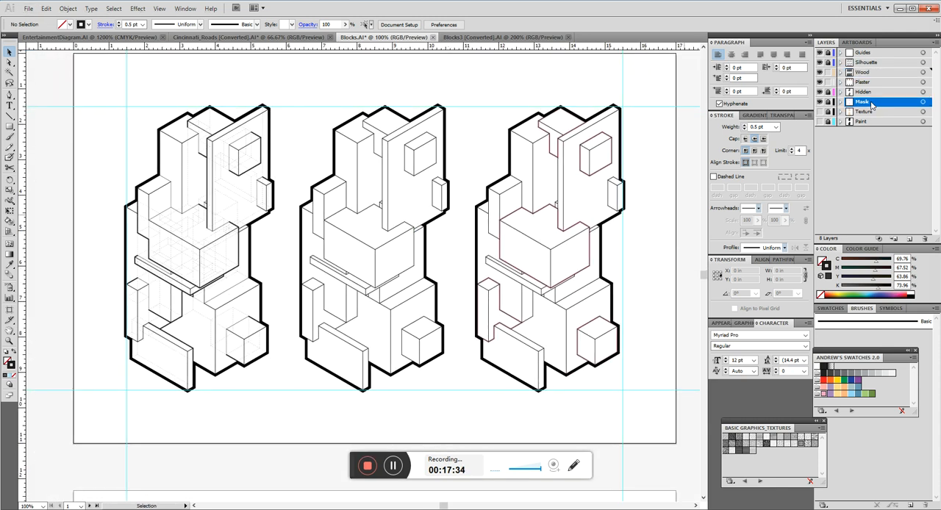
{"action": "left_click", "coordinate": [909, 239]}
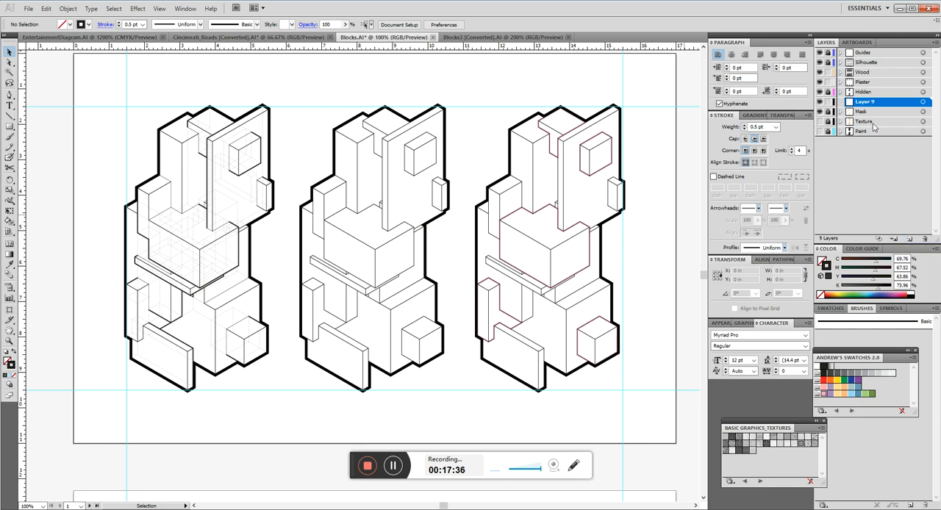
{"action": "left_click_drag", "start_coordinate": [874, 105], "coordinate": [868, 118]}
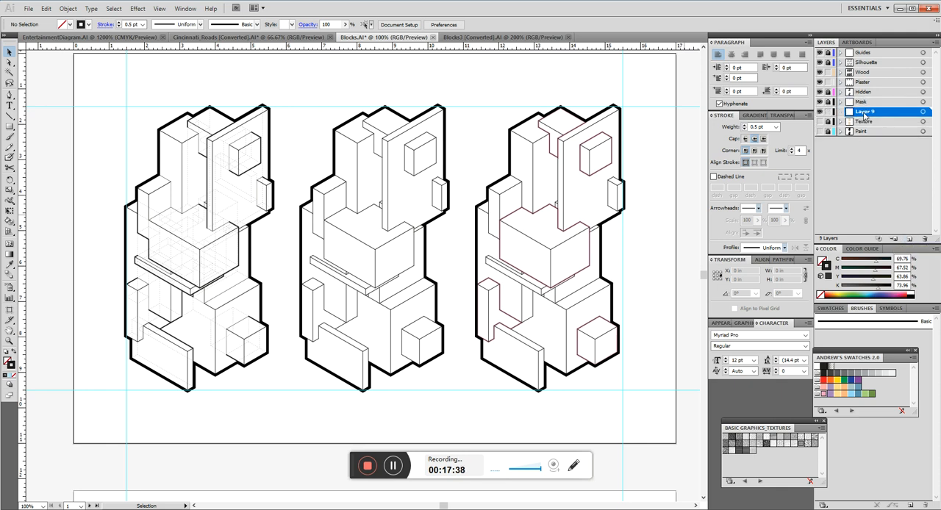
{"action": "double_click", "coordinate": [865, 112]}
{"action": "type", "text": "L"}
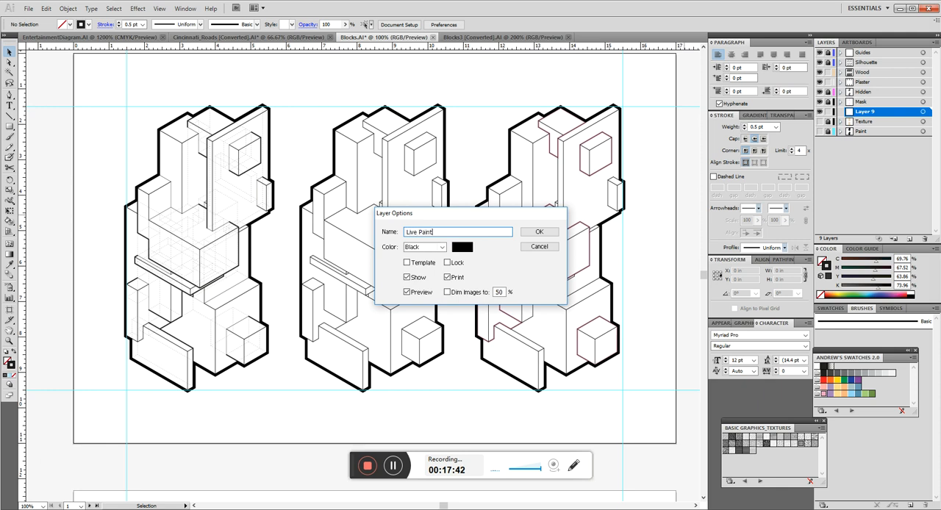
{"action": "type", "text": "ive Paint"}
{"action": "key", "text": "Return"}
Copy the middle drawing's linework in place onto the Live Paint layer, and lock the Wood and Plaster layers.
{"action": "left_click_drag", "start_coordinate": [466, 88], "coordinate": [281, 407]}
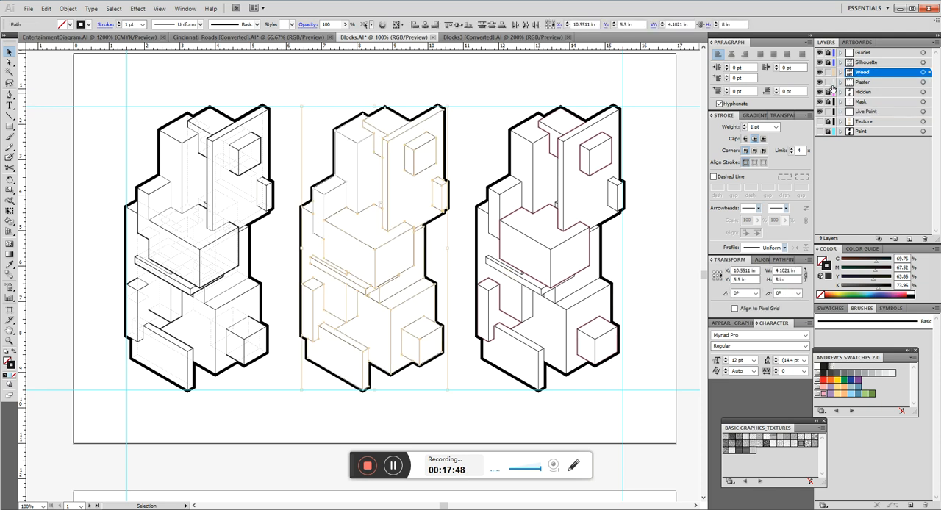
{"action": "key", "text": "a"}
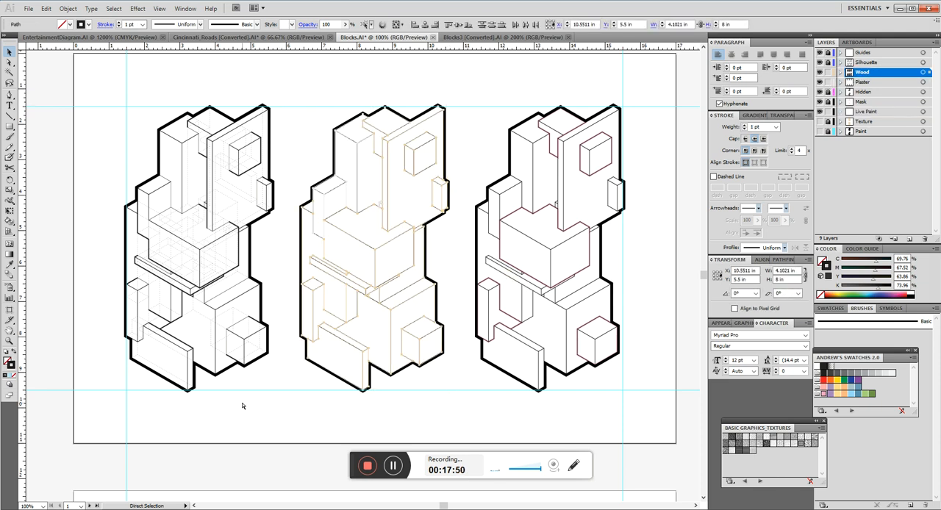
{"action": "key", "text": "v"}
{"action": "left_click", "coordinate": [892, 113]}
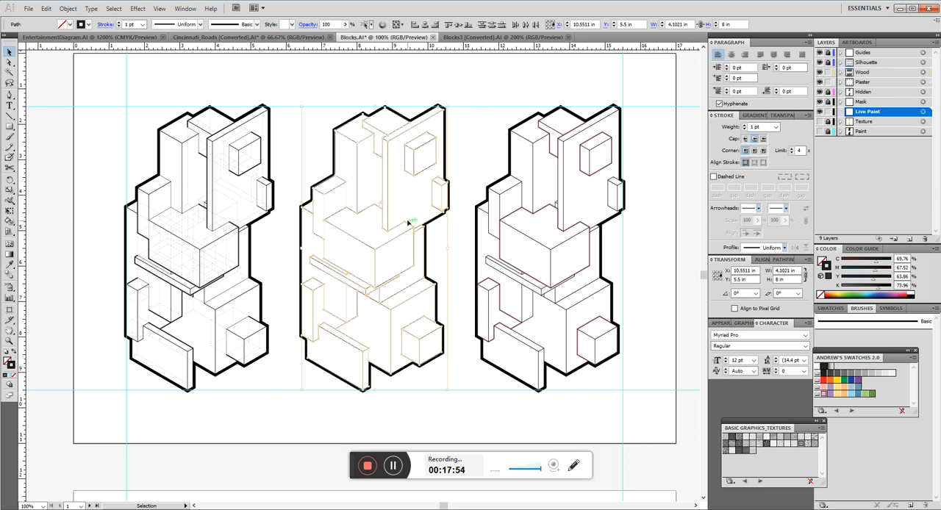
{"action": "key", "text": "ctrl"}
{"action": "key", "text": "ctrl+f"}
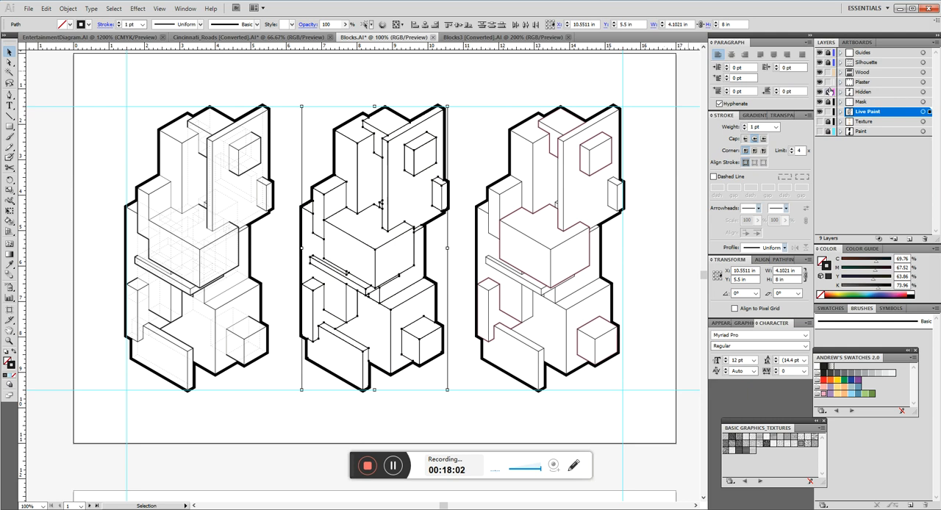
{"action": "left_click_drag", "start_coordinate": [827, 83], "coordinate": [827, 73]}
Convert the copied linework into a Live Paint group with the Live Paint Bucket and set its stroke to none.
{"action": "key", "text": "k"}
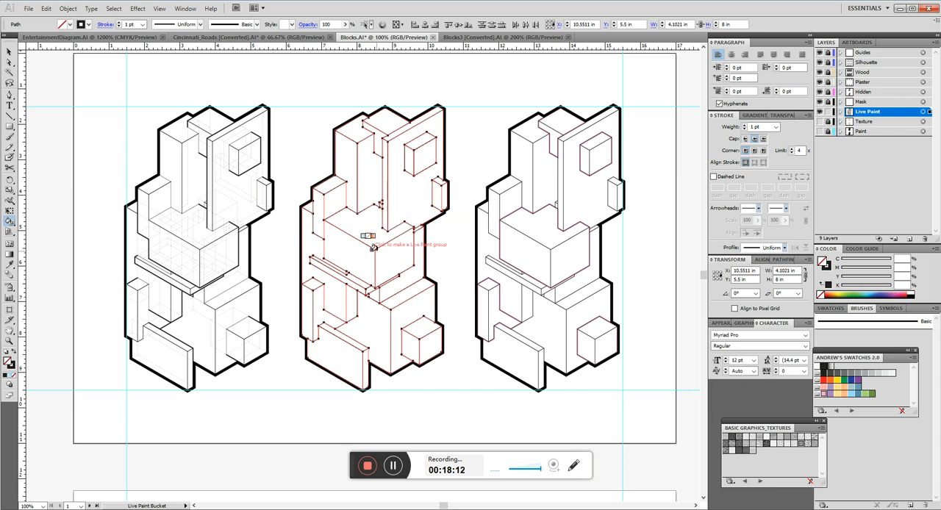
{"action": "key", "text": "v"}
{"action": "left_click", "coordinate": [352, 214]}
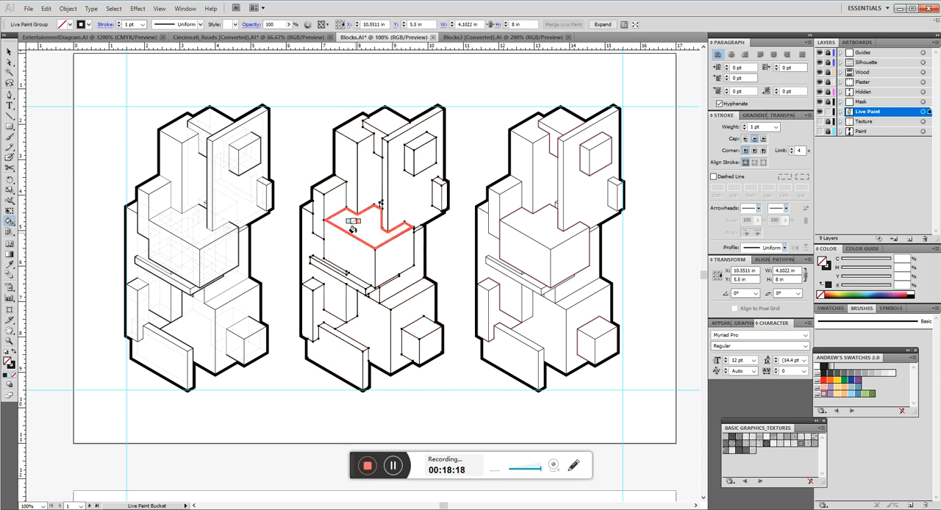
{"action": "left_click", "coordinate": [826, 282]}
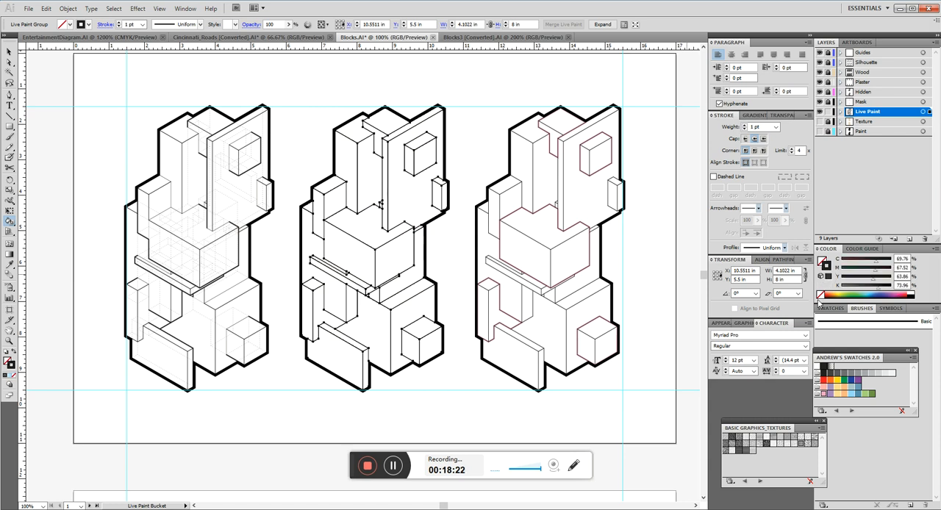
{"action": "left_click", "coordinate": [820, 296]}
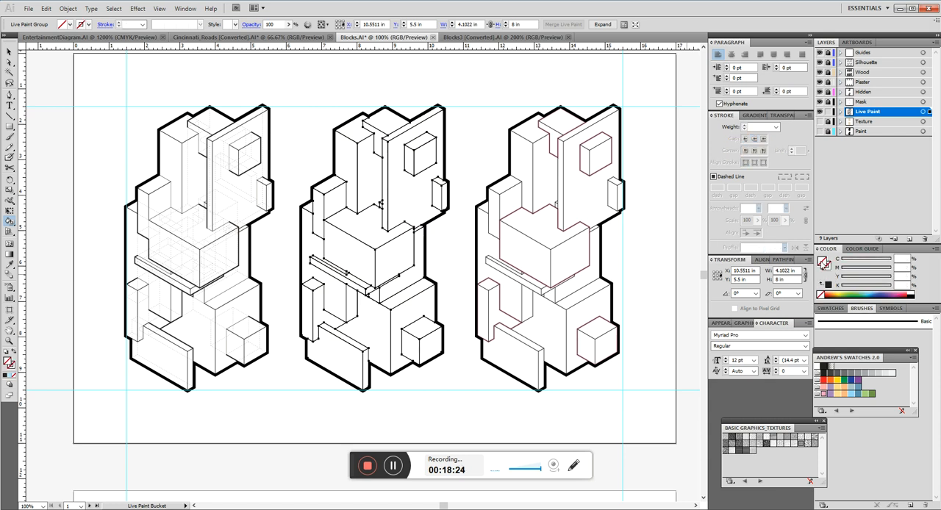
Choose the pink-to-purple linear gradient swatch as the fill and show its gradient settings.
{"action": "left_click_drag", "start_coordinate": [856, 358], "coordinate": [838, 405]}
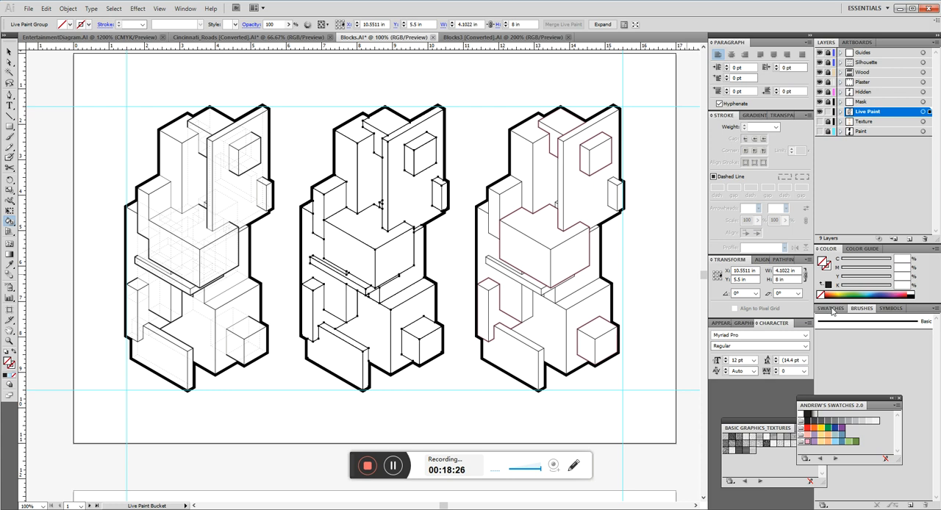
{"action": "left_click", "coordinate": [831, 308]}
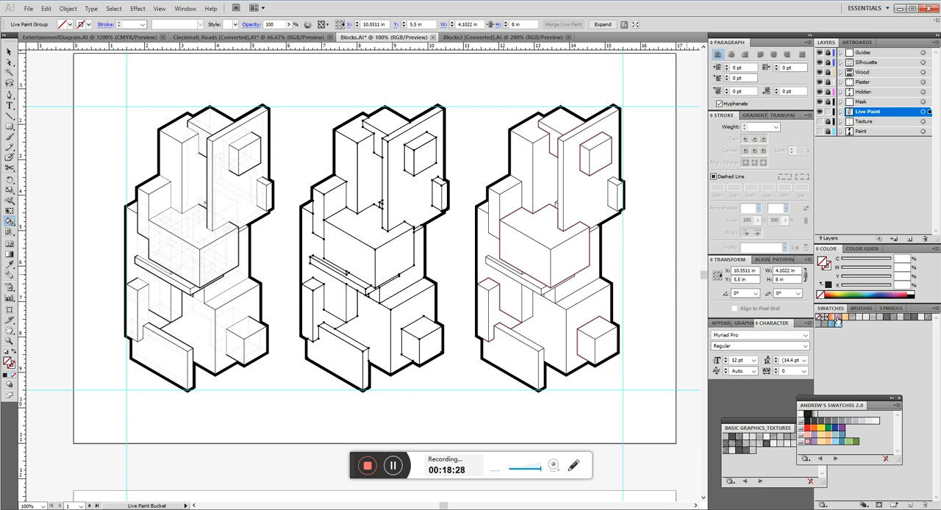
{"action": "left_click", "coordinate": [836, 318]}
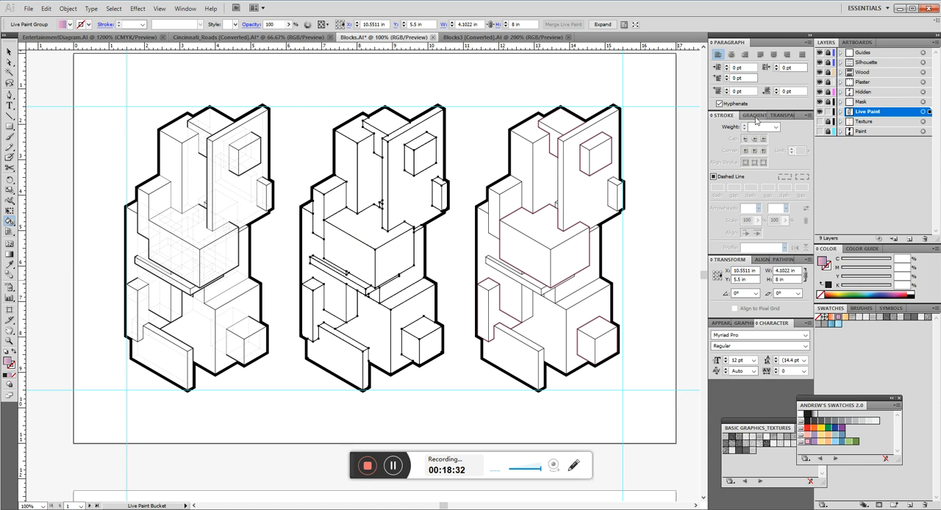
{"action": "left_click", "coordinate": [756, 116]}
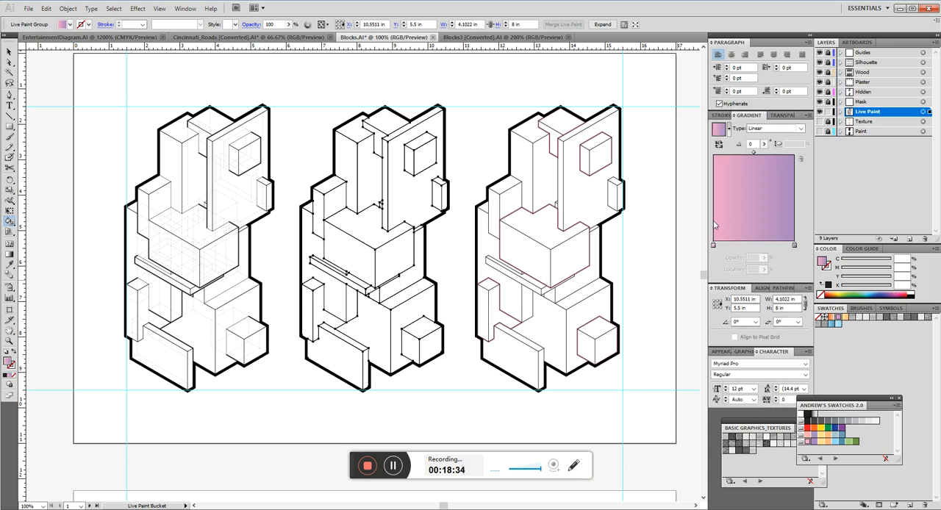
Paint the left-facing sides of the middle drawing's upper blocks, wall and projecting boxes, and the back left face with the gradient.
{"action": "left_click", "coordinate": [347, 162]}
{"action": "left_click", "coordinate": [377, 158]}
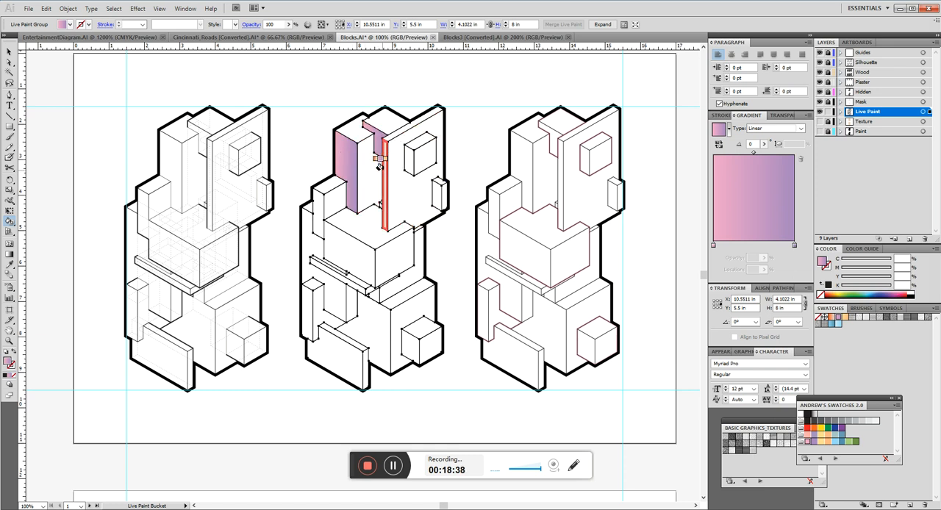
{"action": "left_click", "coordinate": [409, 155]}
{"action": "left_click", "coordinate": [438, 194]}
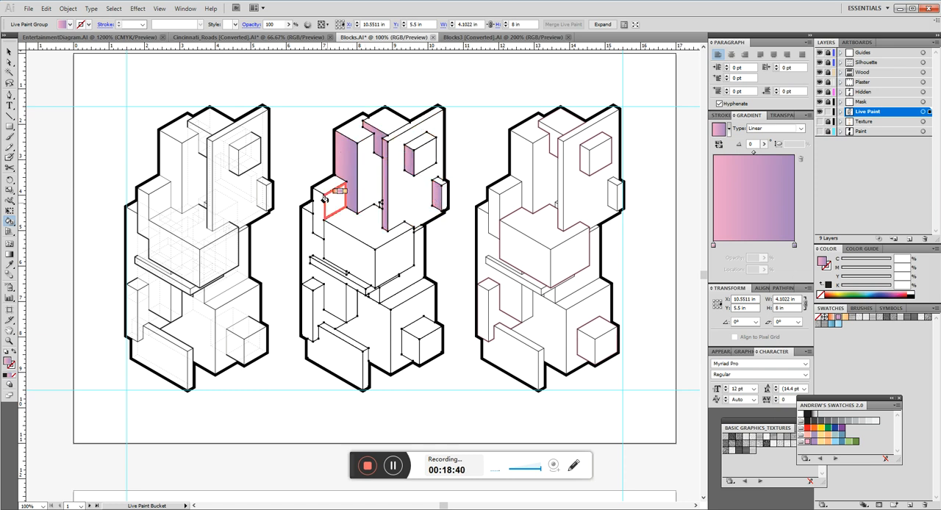
{"action": "left_click", "coordinate": [317, 217]}
{"action": "left_click", "coordinate": [304, 245]}
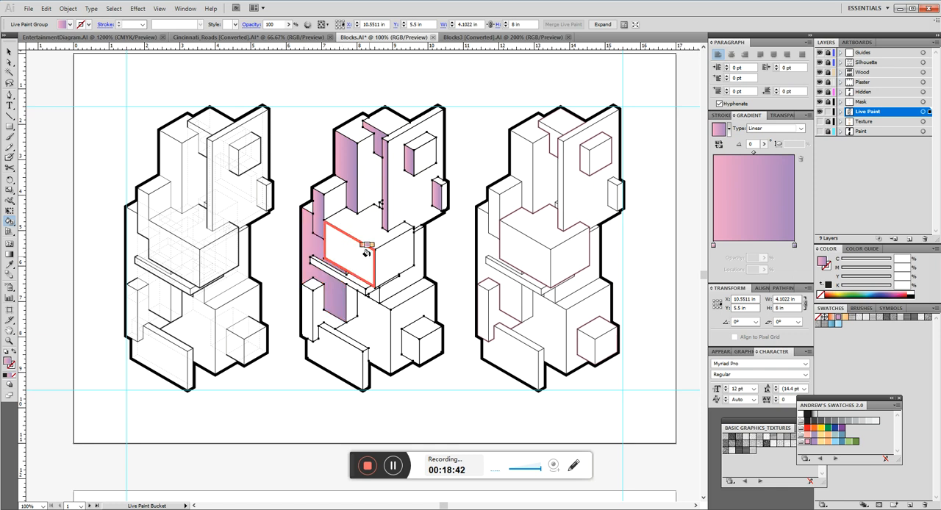
Paint the left-facing sides of the large central block, thin bar, lower blocks, front wall and small cube with the gradient.
{"action": "left_click", "coordinate": [364, 251]}
{"action": "left_click", "coordinate": [304, 316]}
{"action": "left_click", "coordinate": [340, 347]}
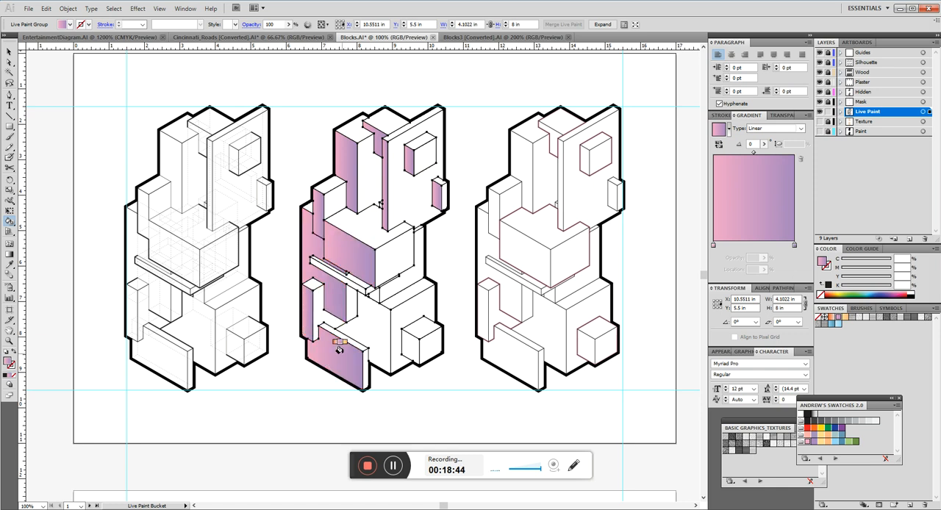
{"action": "left_click", "coordinate": [358, 326]}
{"action": "left_click", "coordinate": [404, 345]}
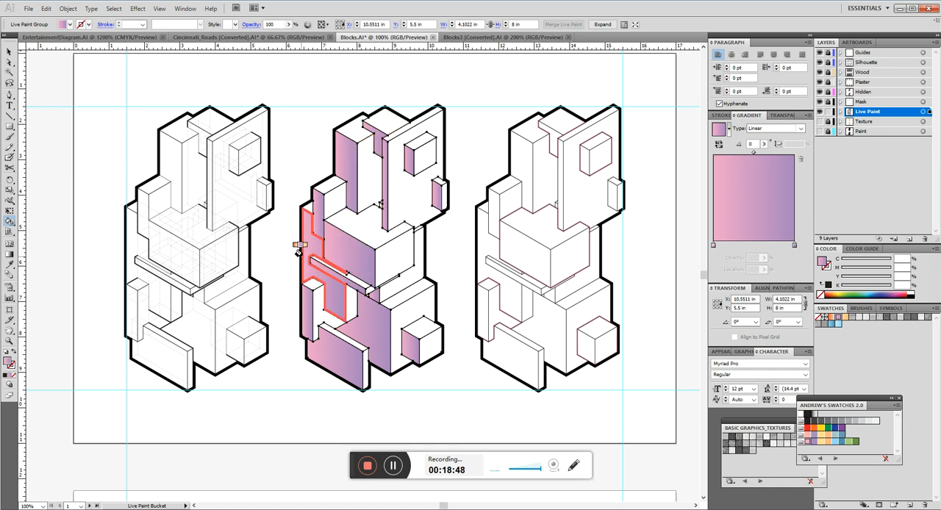
{"action": "scroll", "coordinate": [368, 253], "scroll_direction": "down", "scroll_amount": 2}
{"action": "scroll", "coordinate": [367, 253], "scroll_direction": "up", "scroll_amount": 2}
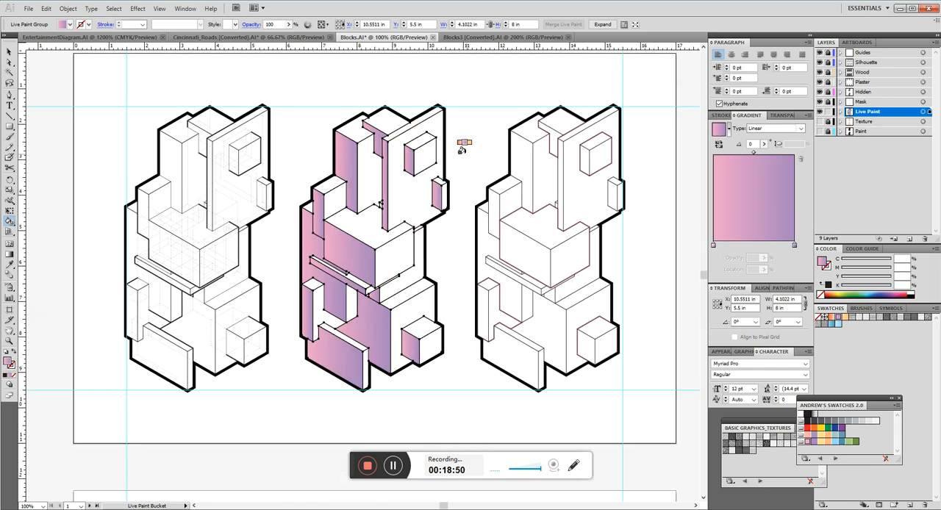
Redraw the gradient vertically across all painted faces of the middle drawing, with pink at the top and purple at the bottom.
{"action": "scroll", "coordinate": [478, 132], "scroll_direction": "down", "scroll_amount": 1}
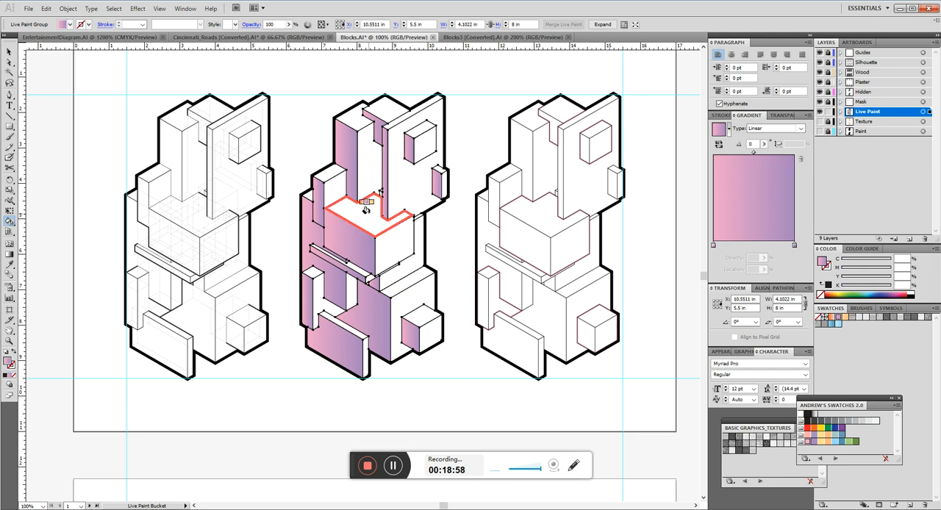
{"action": "key", "text": "g"}
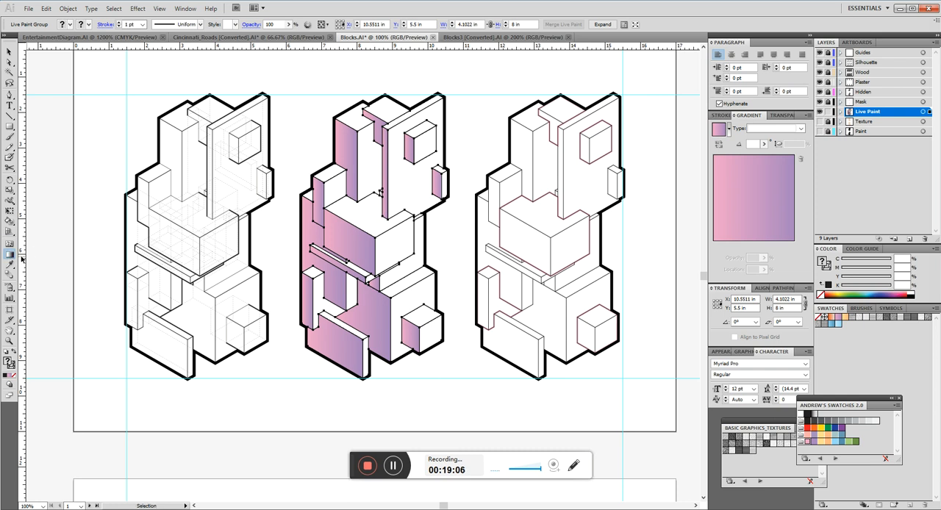
{"action": "left_click", "coordinate": [10, 255]}
{"action": "mouse_move", "coordinate": [371, 166]}
{"action": "left_mouse_down"}
{"action": "mouse_move", "coordinate": [369, 315]}
{"action": "mouse_move", "coordinate": [371, 297]}
{"action": "left_mouse_up"}
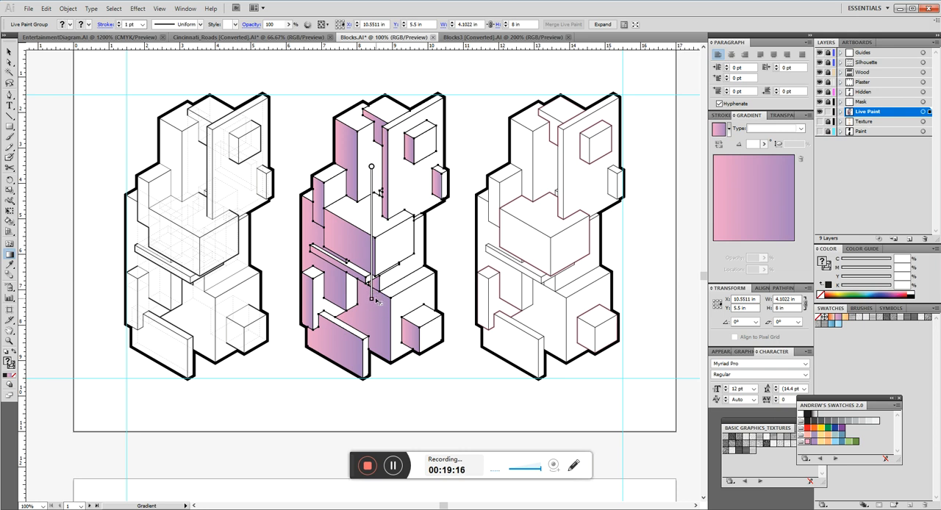
{"action": "left_click_drag", "start_coordinate": [377, 299], "coordinate": [375, 299]}
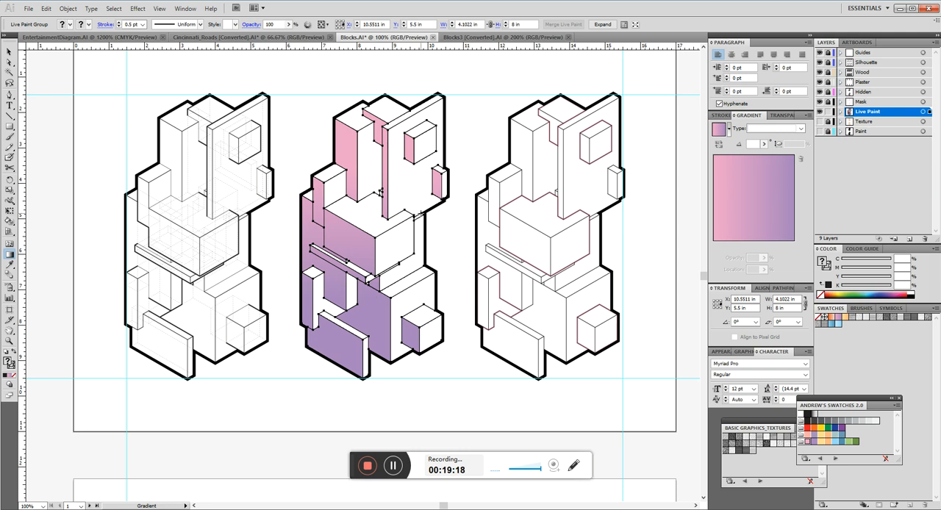
Try a diagonal pink-to-purple gradient across the painted left-facing sides of the middle drawing.
{"action": "key", "text": "v"}
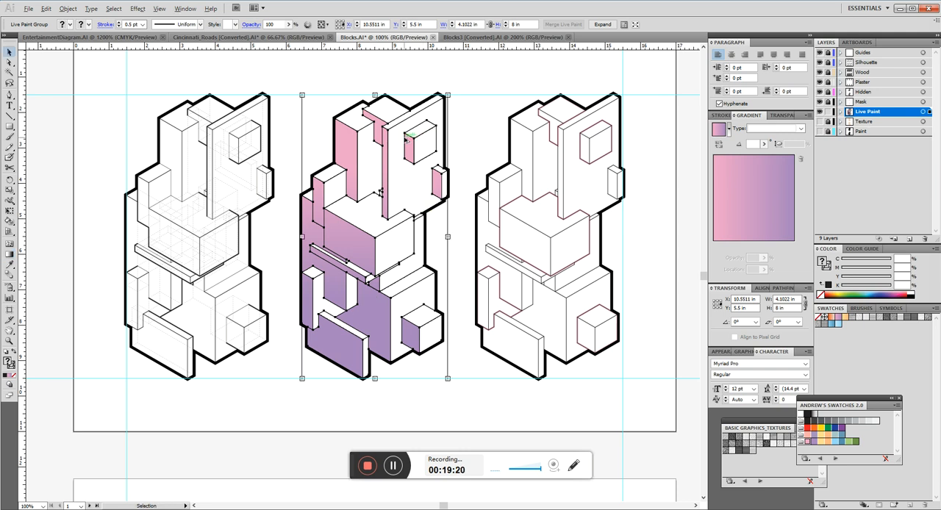
{"action": "scroll", "coordinate": [402, 139], "scroll_direction": "up", "scroll_amount": 1}
{"action": "key", "text": "alt"}
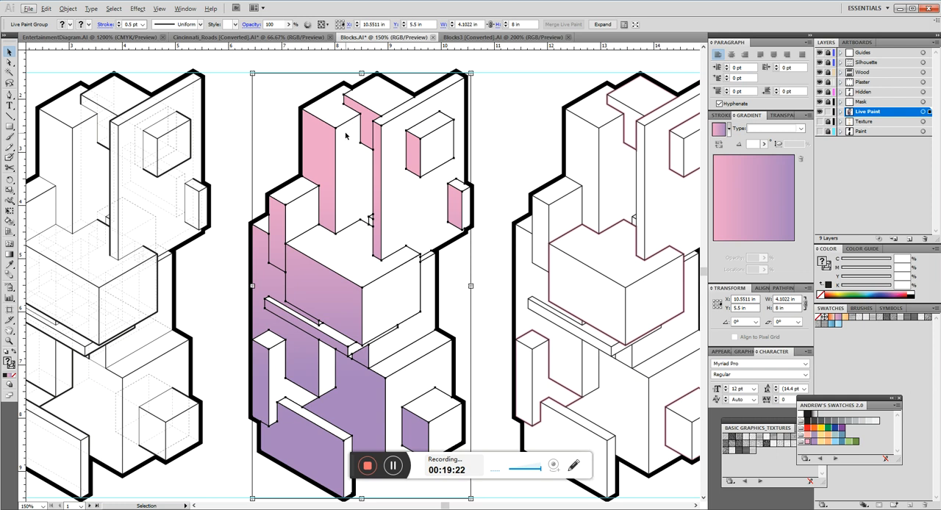
{"action": "scroll", "coordinate": [365, 114], "scroll_direction": "down", "scroll_amount": 1}
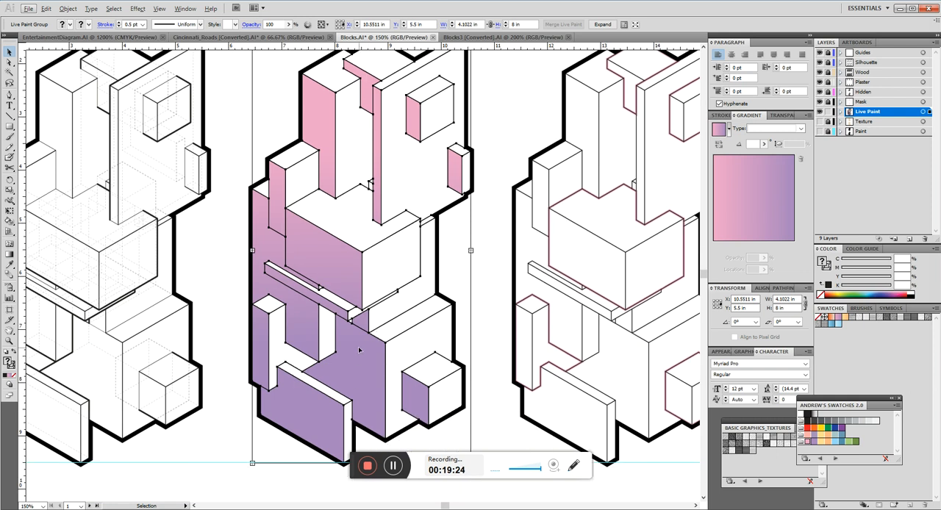
{"action": "left_click", "coordinate": [478, 272]}
{"action": "left_click", "coordinate": [337, 277]}
{"action": "scroll", "coordinate": [340, 281], "scroll_direction": "up", "scroll_amount": 1}
{"action": "key", "text": "g"}
{"action": "left_click_drag", "start_coordinate": [292, 272], "coordinate": [376, 405]}
{"action": "scroll", "coordinate": [387, 220], "scroll_direction": "down", "scroll_amount": 2}
{"action": "scroll", "coordinate": [386, 220], "scroll_direction": "up", "scroll_amount": 1}
{"action": "scroll", "coordinate": [380, 226], "scroll_direction": "down", "scroll_amount": 2}
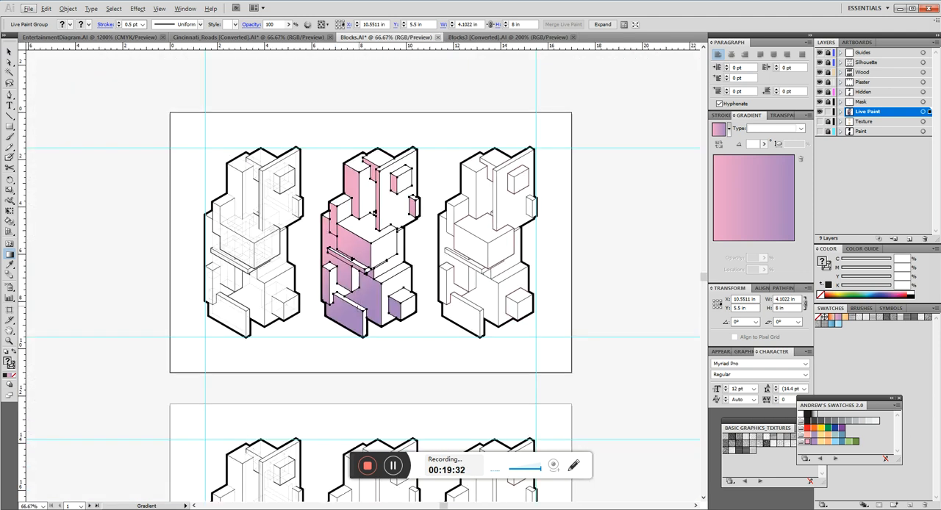
{"action": "scroll", "coordinate": [372, 225], "scroll_direction": "up", "scroll_amount": 3}
{"action": "scroll", "coordinate": [380, 129], "scroll_direction": "down", "scroll_amount": 1}
Redraw the gradient straight down through the middle drawing's central part, with pink at the top and purple at the bottom.
{"action": "left_click_drag", "start_coordinate": [381, 90], "coordinate": [375, 346]}
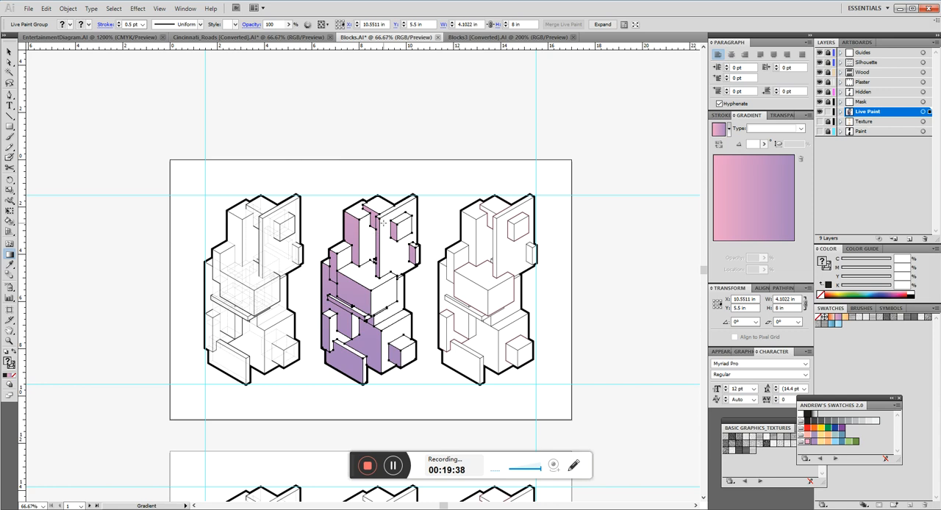
{"action": "left_click_drag", "start_coordinate": [373, 83], "coordinate": [375, 349]}
{"action": "left_click_drag", "start_coordinate": [369, 240], "coordinate": [369, 339]}
{"action": "scroll", "coordinate": [360, 316], "scroll_direction": "up", "scroll_amount": 4}
{"action": "scroll", "coordinate": [353, 301], "scroll_direction": "down", "scroll_amount": 6}
{"action": "scroll", "coordinate": [352, 300], "scroll_direction": "up", "scroll_amount": 1}
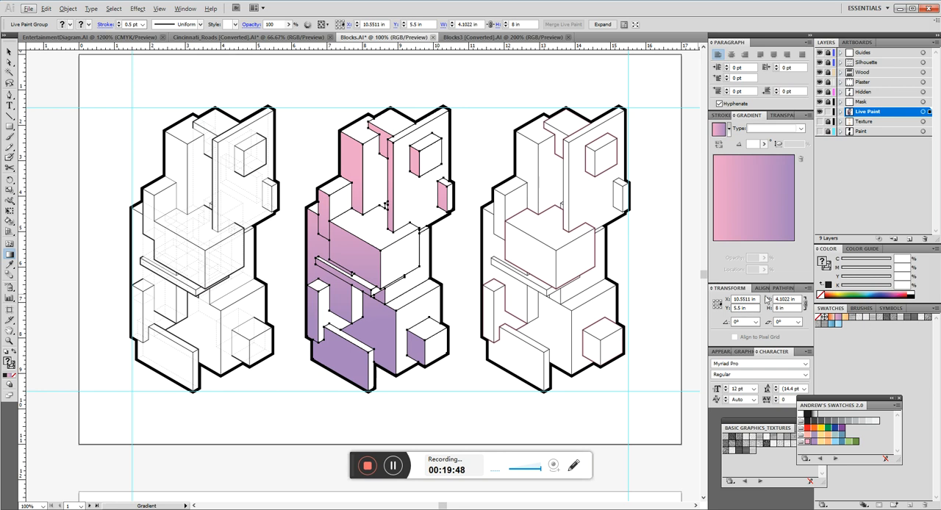
Deselect the pink-to-purple painted group and choose the light-blue linear gradient swatch as the Live Paint Bucket fill.
{"action": "left_click", "coordinate": [837, 325]}
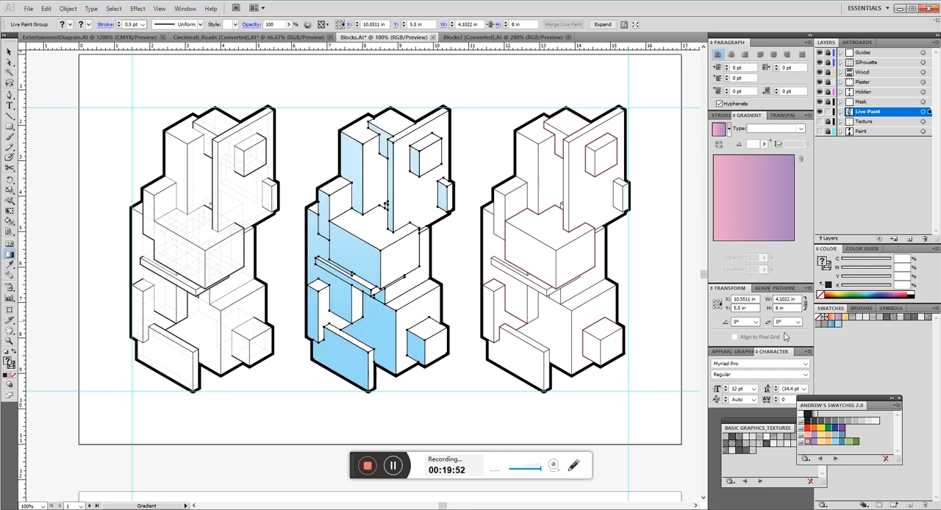
{"action": "key", "text": "ctrl+z"}
{"action": "key", "text": "v"}
{"action": "left_click", "coordinate": [463, 275]}
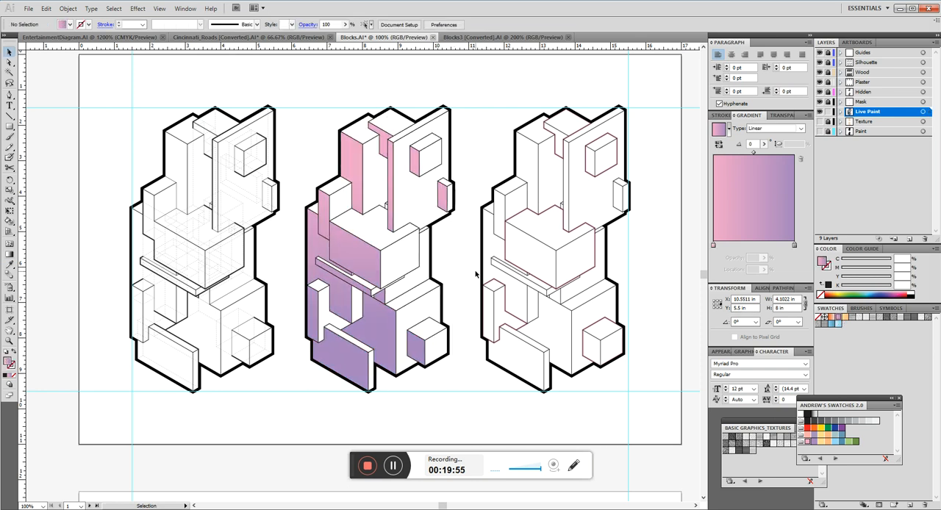
{"action": "left_click", "coordinate": [838, 323]}
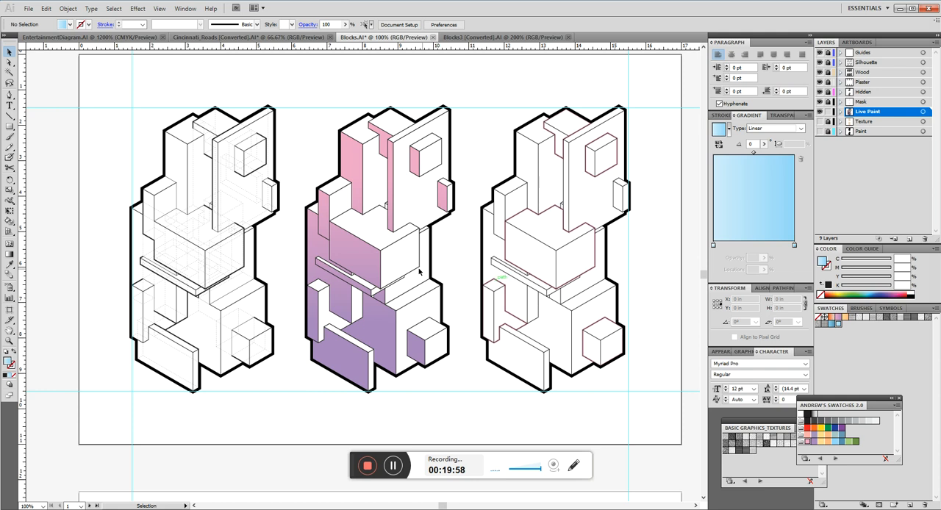
{"action": "key", "text": "k"}
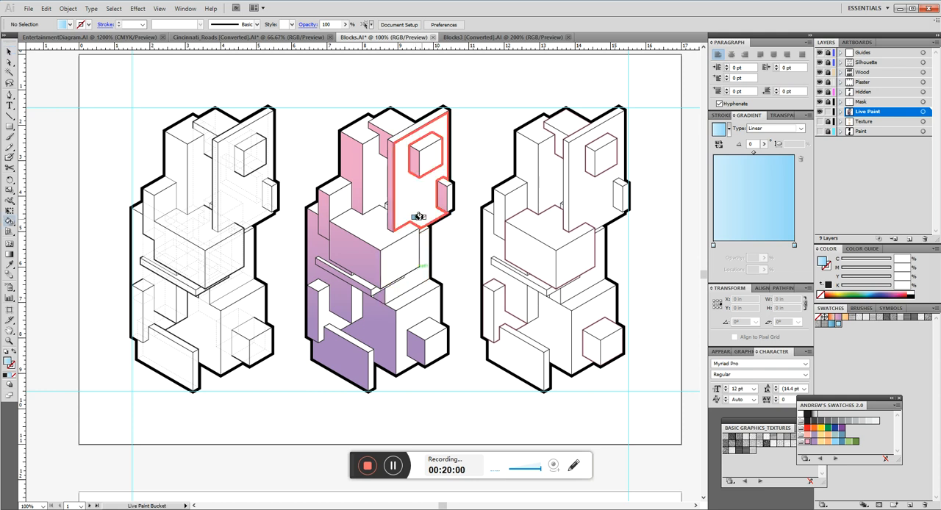
Paint the right-facing sides of the middle drawing's upper box, tall blocks, central block and large wall with the blue gradient.
{"action": "left_click", "coordinate": [428, 158]}
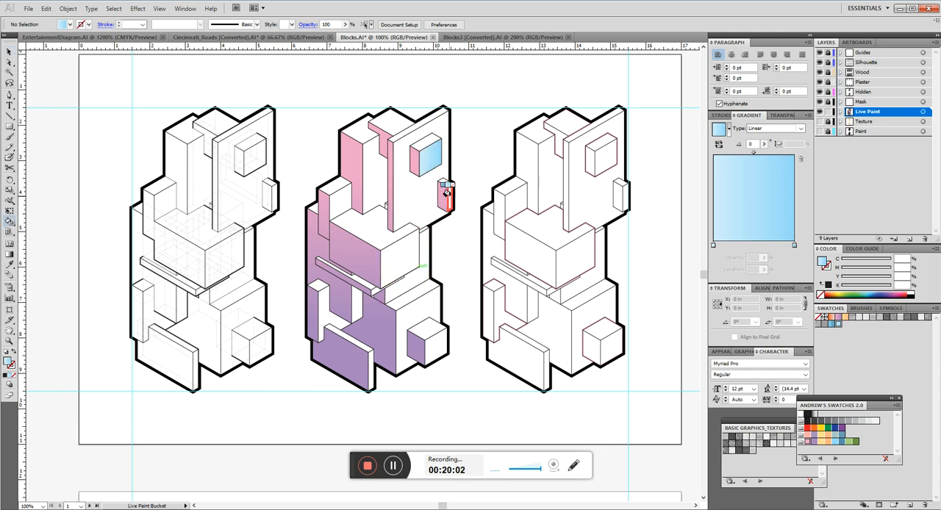
{"action": "left_click", "coordinate": [369, 184]}
{"action": "left_click", "coordinate": [338, 202]}
{"action": "left_click", "coordinate": [395, 253]}
{"action": "left_click", "coordinate": [401, 181]}
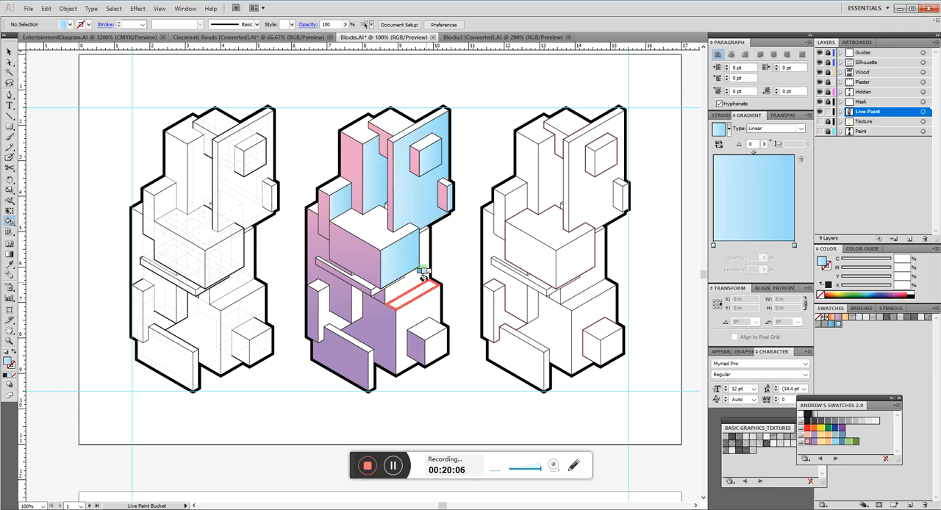
Paint the right-facing sides of the lower blocks, small cube, narrow uprights and front wall with the blue gradient.
{"action": "left_click", "coordinate": [427, 303]}
{"action": "left_click", "coordinate": [435, 346]}
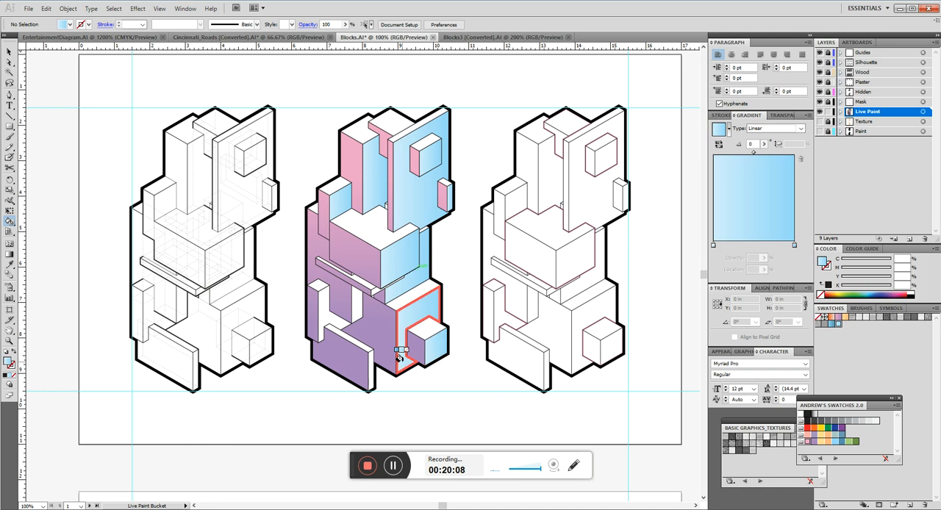
{"action": "left_click", "coordinate": [340, 307]}
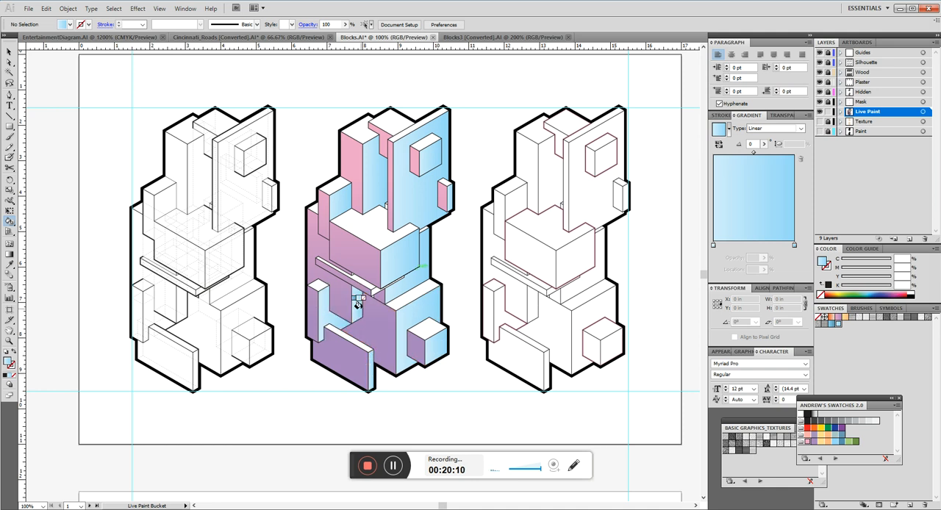
{"action": "left_click", "coordinate": [332, 205]}
{"action": "left_click", "coordinate": [425, 359]}
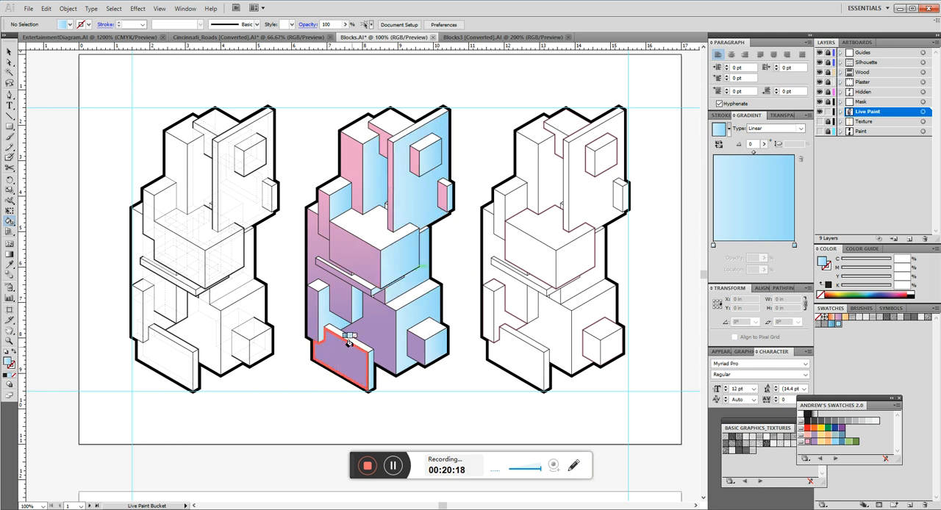
Redraw the blue gradient nearly vertically across the middle drawing, with the lighter blue at the top, and deselect it.
{"action": "key", "text": "v"}
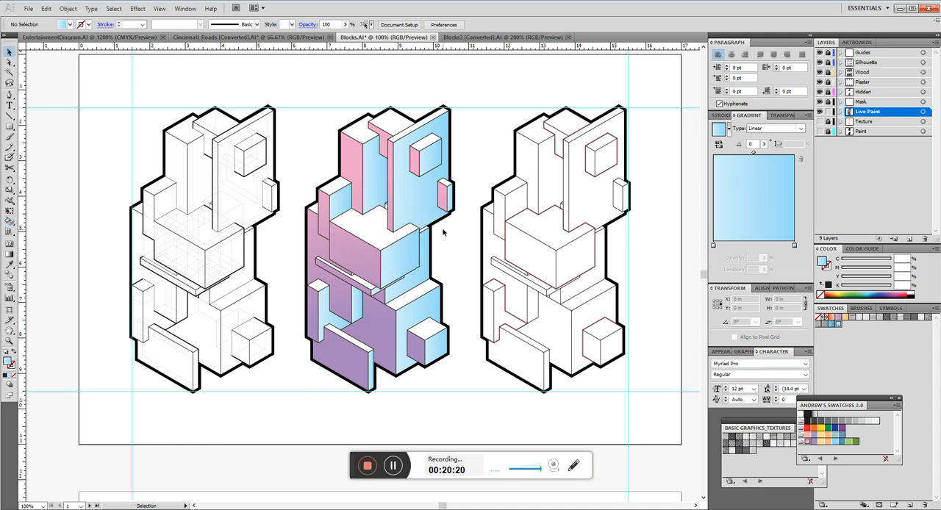
{"action": "left_click", "coordinate": [430, 204]}
{"action": "key", "text": "g"}
{"action": "left_click_drag", "start_coordinate": [384, 180], "coordinate": [405, 317]}
{"action": "key", "text": "v"}
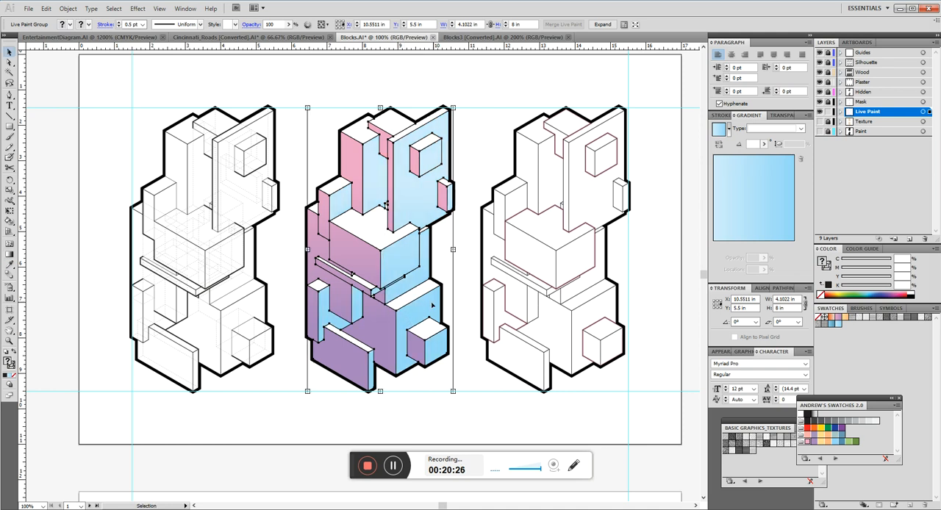
{"action": "left_click", "coordinate": [462, 272]}
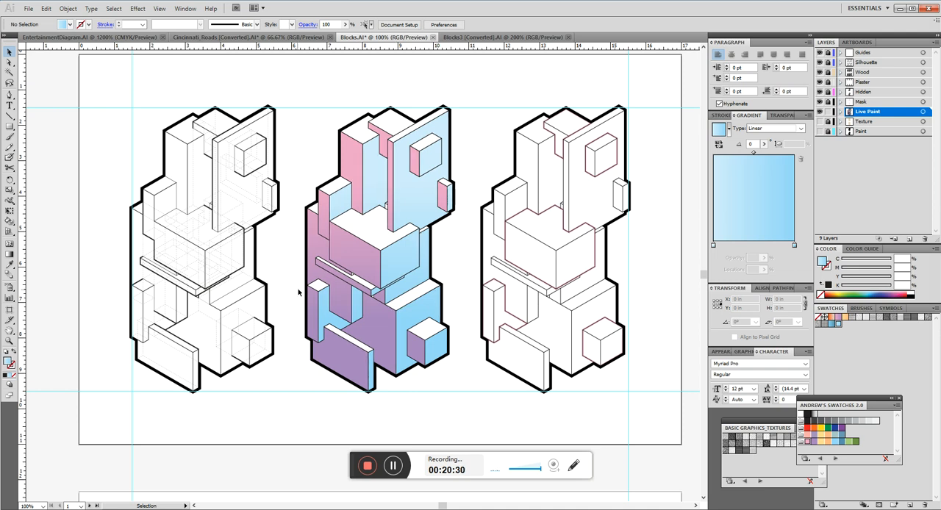
Select the middle drawing's interior linework and set its stroke colour to white.
{"action": "left_click_drag", "start_coordinate": [290, 262], "coordinate": [260, 267]}
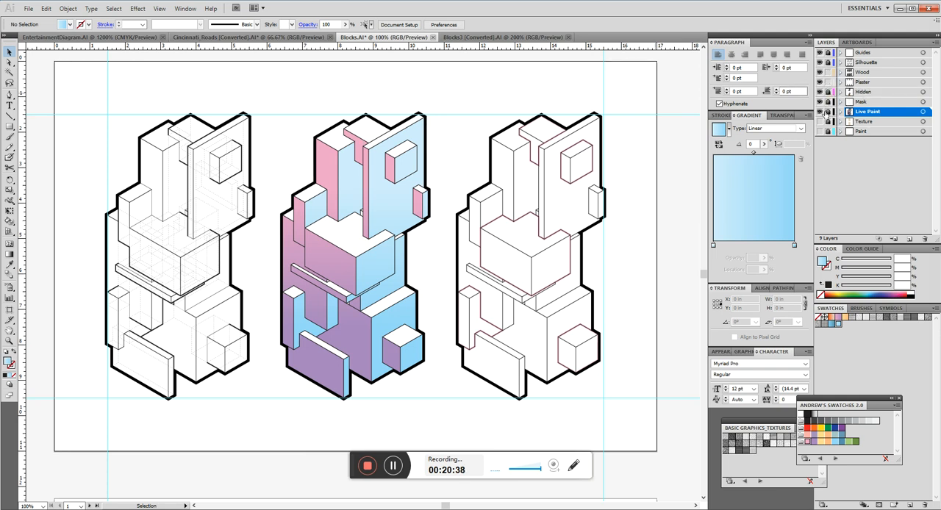
{"action": "left_click_drag", "start_coordinate": [438, 99], "coordinate": [268, 419]}
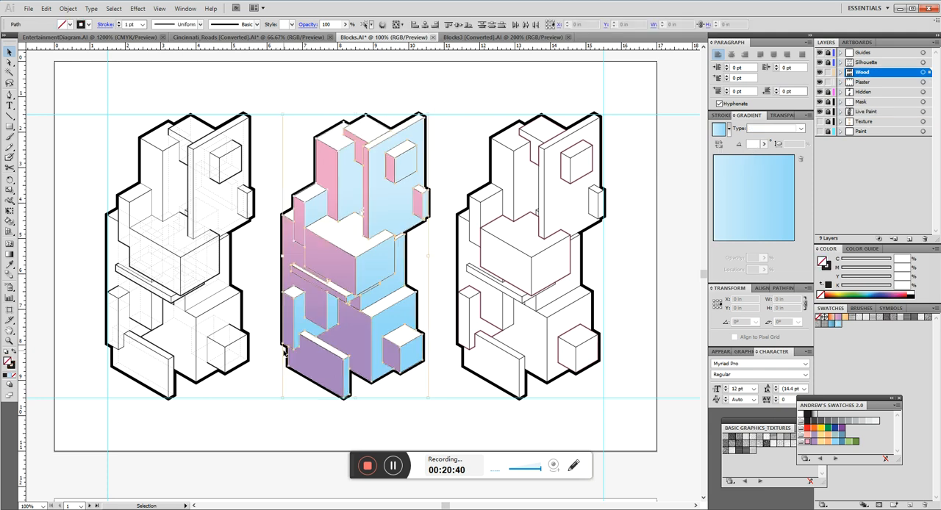
{"action": "left_click", "coordinate": [88, 24]}
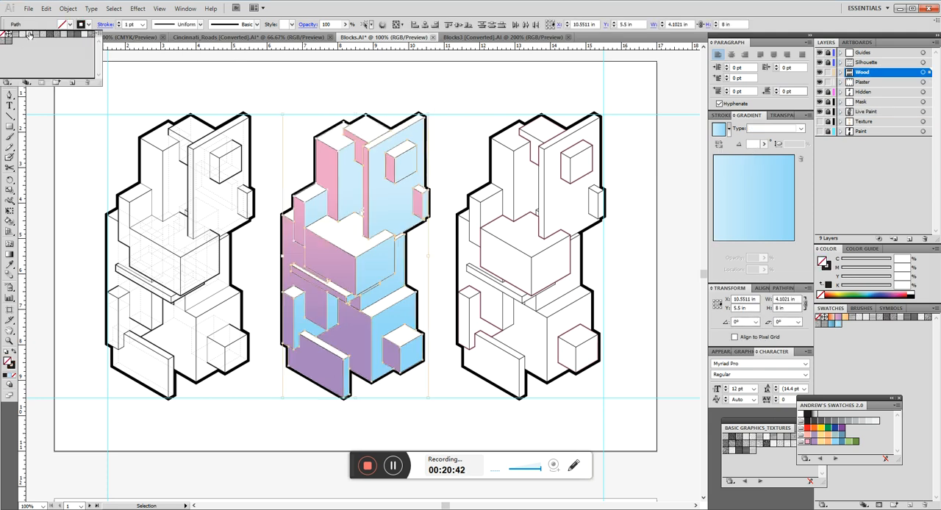
{"action": "left_click", "coordinate": [827, 267]}
{"action": "left_click", "coordinate": [820, 295]}
{"action": "left_click", "coordinate": [915, 290]}
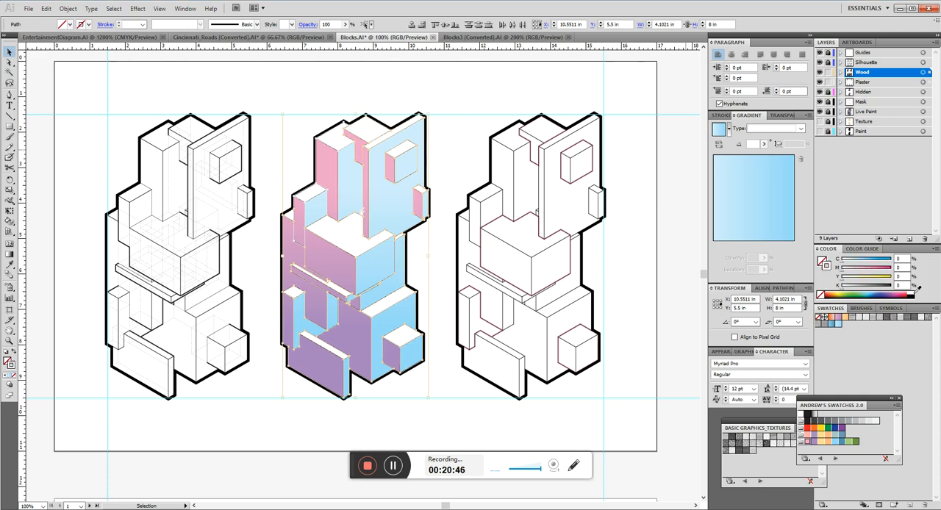
{"action": "left_click", "coordinate": [397, 88]}
{"action": "left_click_drag", "start_coordinate": [402, 88], "coordinate": [436, 170]}
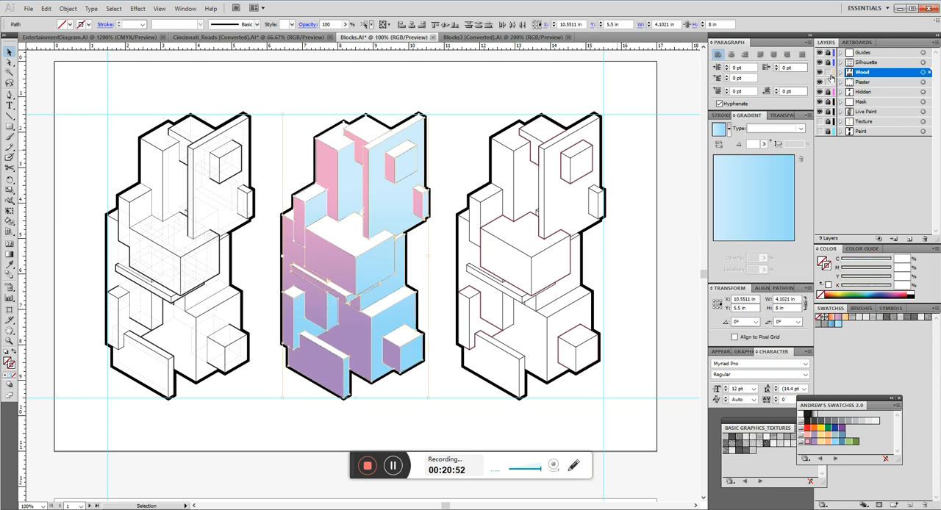
{"action": "left_click", "coordinate": [834, 289]}
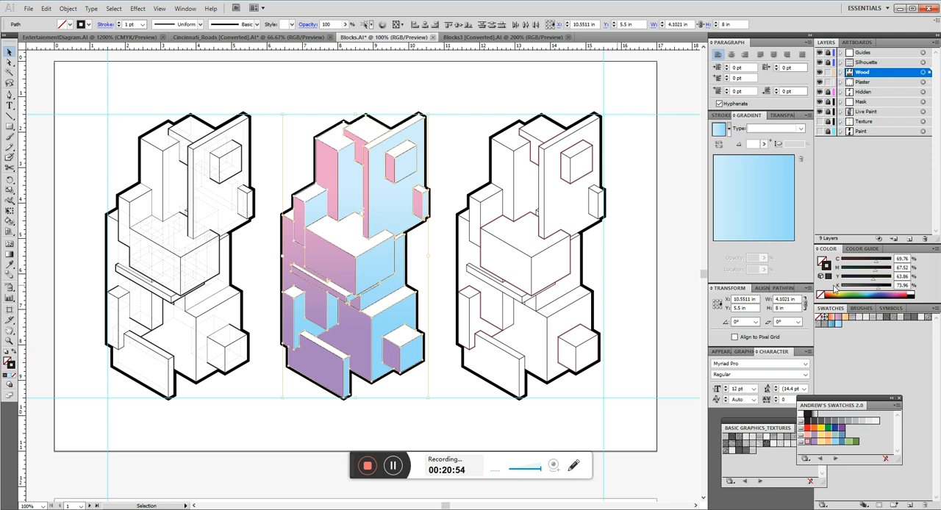
{"action": "left_click", "coordinate": [915, 288]}
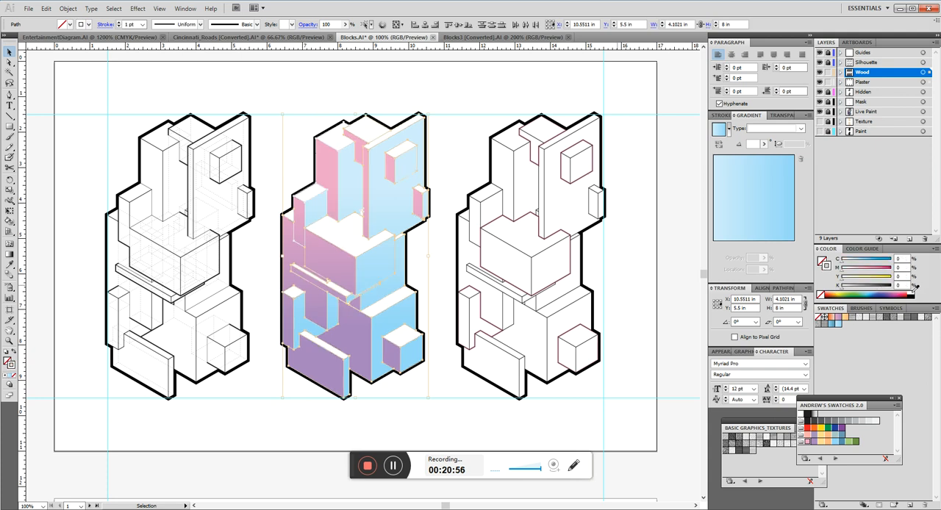
{"action": "left_click", "coordinate": [452, 94]}
Set the stroke weight of the middle drawing's white interior lines to 2 pt.
{"action": "scroll", "coordinate": [345, 184], "scroll_direction": "down", "scroll_amount": 1}
{"action": "scroll", "coordinate": [316, 206], "scroll_direction": "up", "scroll_amount": 1}
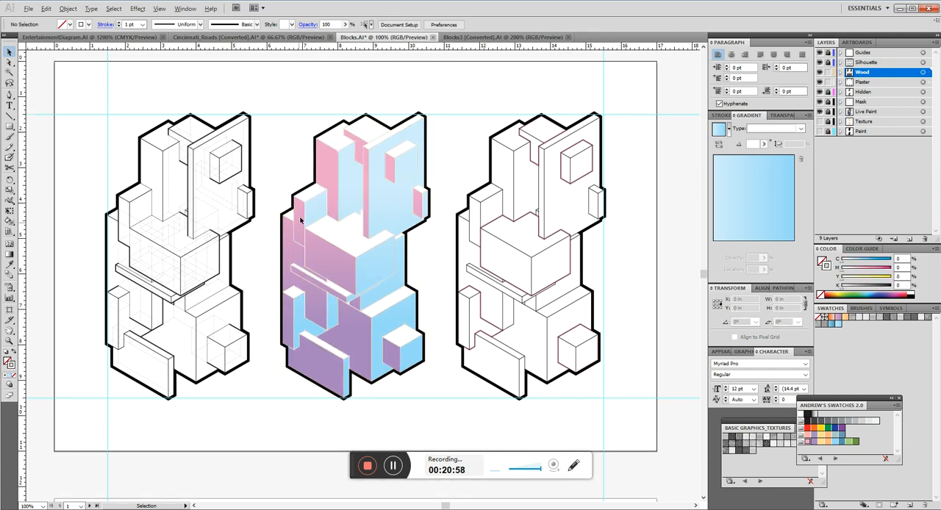
{"action": "scroll", "coordinate": [301, 219], "scroll_direction": "up", "scroll_amount": 4}
{"action": "scroll", "coordinate": [297, 225], "scroll_direction": "down", "scroll_amount": 3}
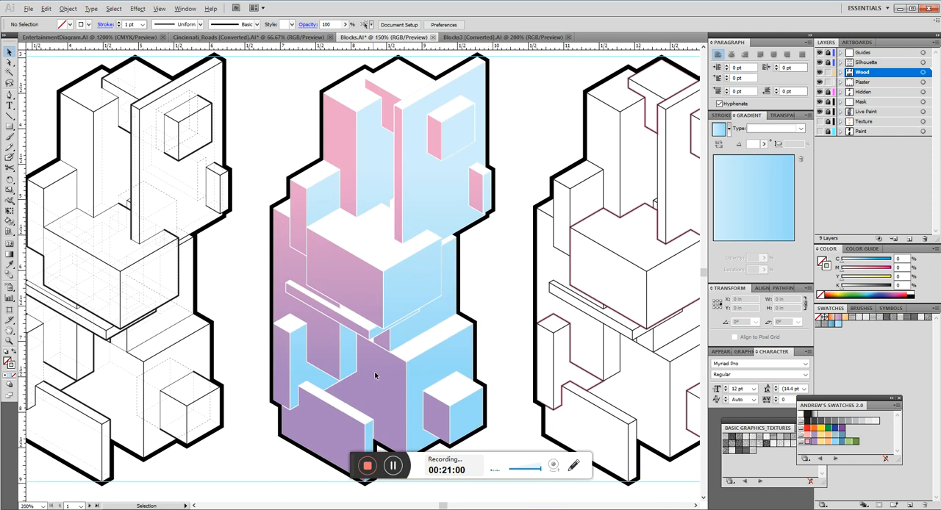
{"action": "scroll", "coordinate": [371, 374], "scroll_direction": "up", "scroll_amount": 2}
{"action": "scroll", "coordinate": [384, 374], "scroll_direction": "down", "scroll_amount": 4}
{"action": "left_click_drag", "start_coordinate": [423, 362], "coordinate": [367, 122]}
{"action": "scroll", "coordinate": [367, 214], "scroll_direction": "up", "scroll_amount": 1}
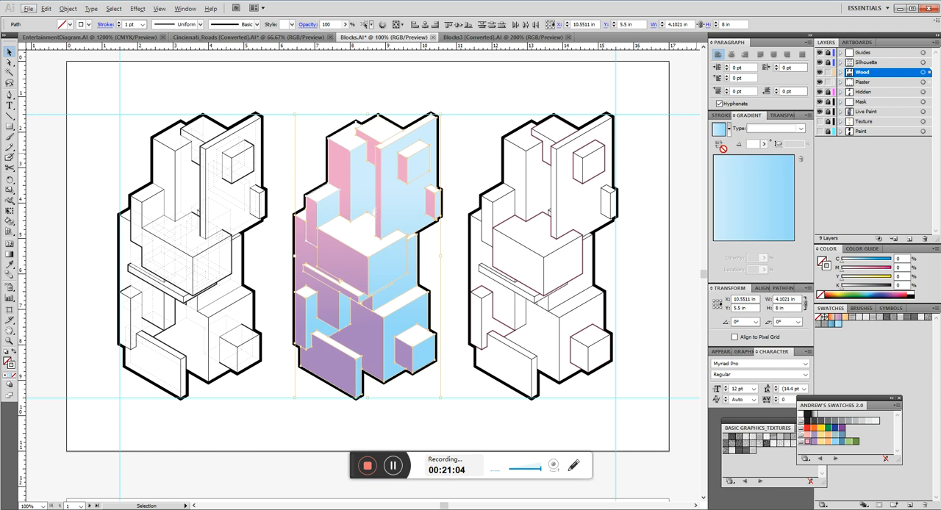
{"action": "left_click", "coordinate": [721, 116]}
{"action": "left_click", "coordinate": [764, 127]}
{"action": "type", "text": "2"}
{"action": "key", "text": "Return"}
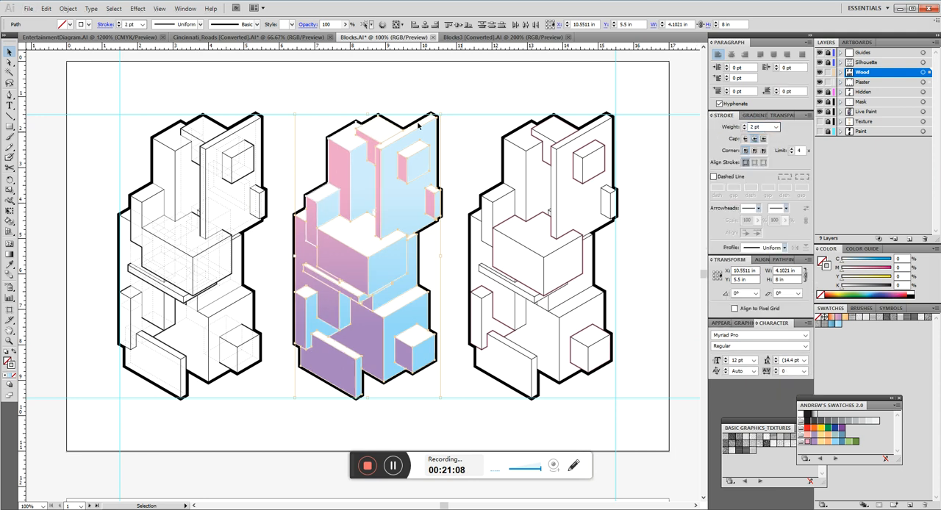
{"action": "left_click", "coordinate": [434, 95]}
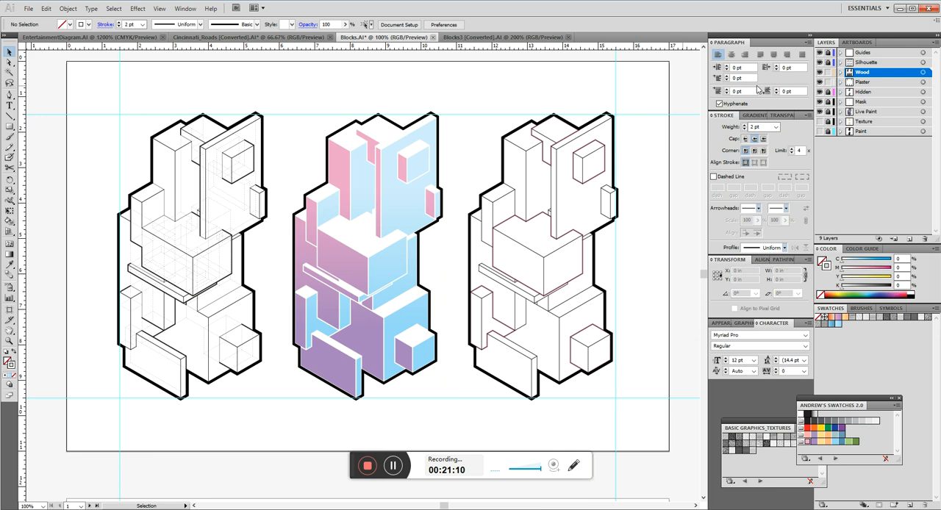
Hide the Silhouette layer to compare the middle drawing without its thick outline, and show the layer again.
{"action": "left_click", "coordinate": [820, 62]}
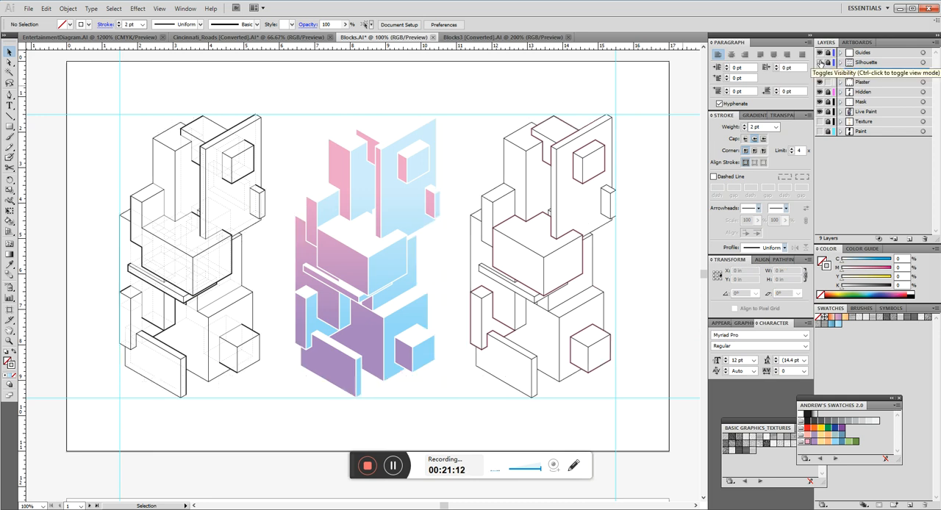
{"action": "left_click", "coordinate": [819, 62]}
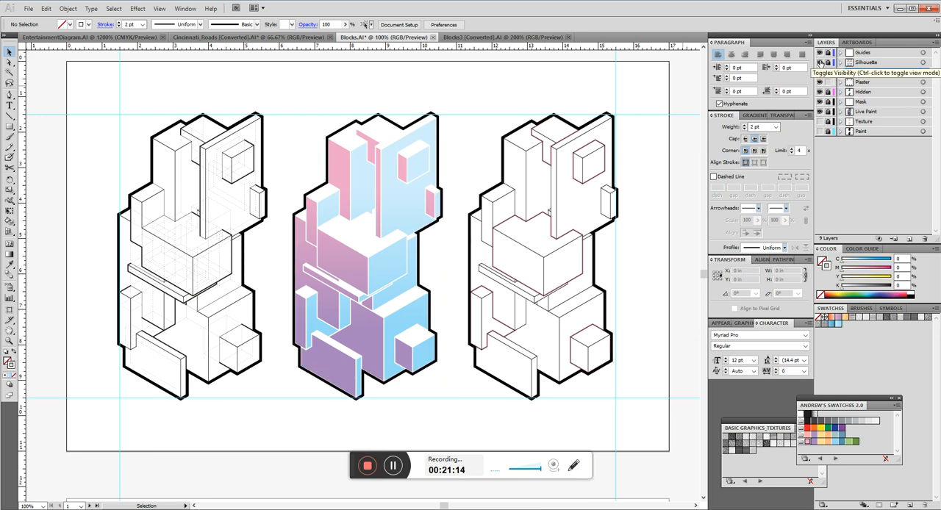
{"action": "scroll", "coordinate": [293, 158], "scroll_direction": "down", "scroll_amount": 4}
{"action": "scroll", "coordinate": [441, 153], "scroll_direction": "up", "scroll_amount": 4}
Show and unlock the Texture layer and select the wood image behind the third drawing.
{"action": "left_click_drag", "start_coordinate": [496, 155], "coordinate": [349, 147]}
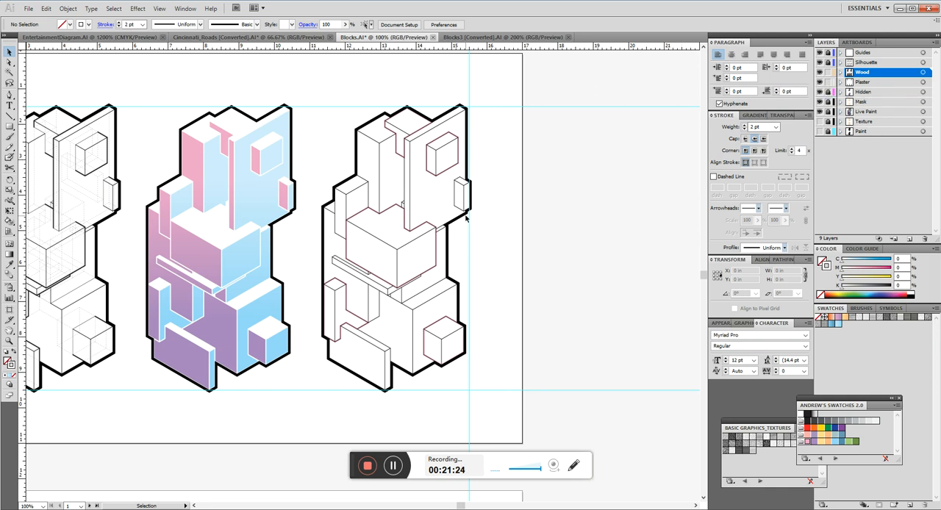
{"action": "left_click", "coordinate": [820, 122]}
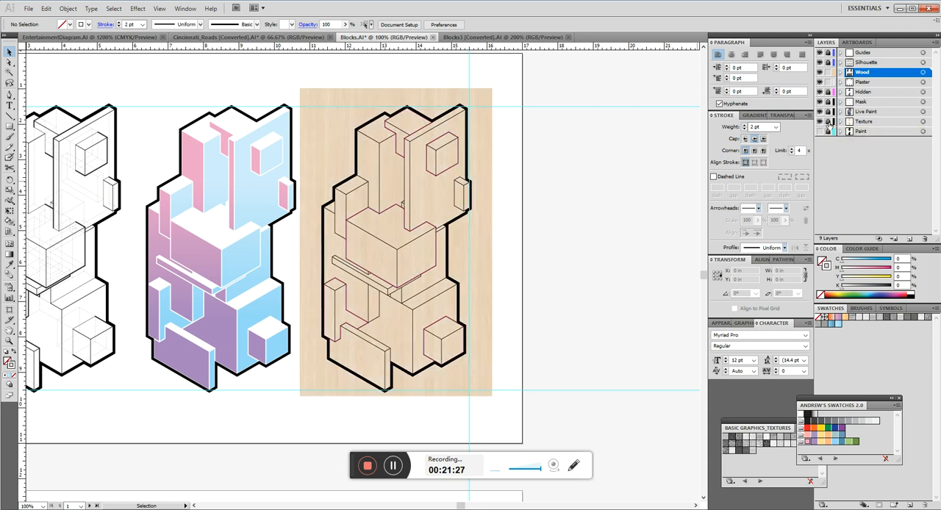
{"action": "left_click", "coordinate": [482, 166]}
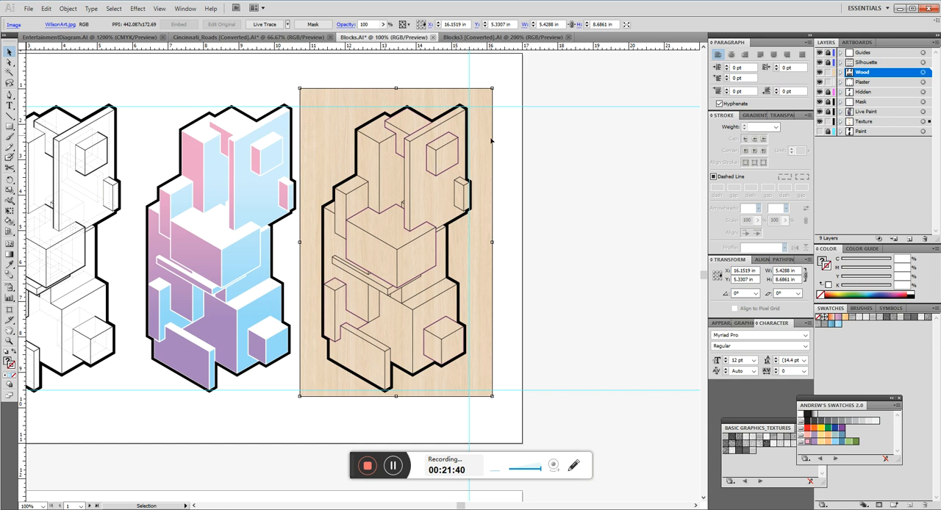
Delete the existing Mask layer together with its artwork and create a new layer above Live Paint.
{"action": "left_click", "coordinate": [506, 159]}
{"action": "scroll", "coordinate": [471, 111], "scroll_direction": "up", "scroll_amount": 3}
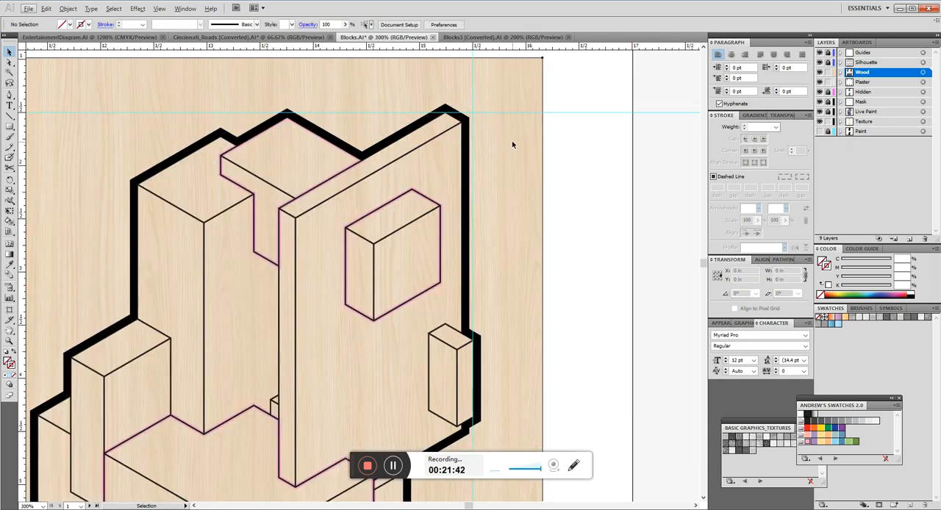
{"action": "scroll", "coordinate": [567, 151], "scroll_direction": "down", "scroll_amount": 2}
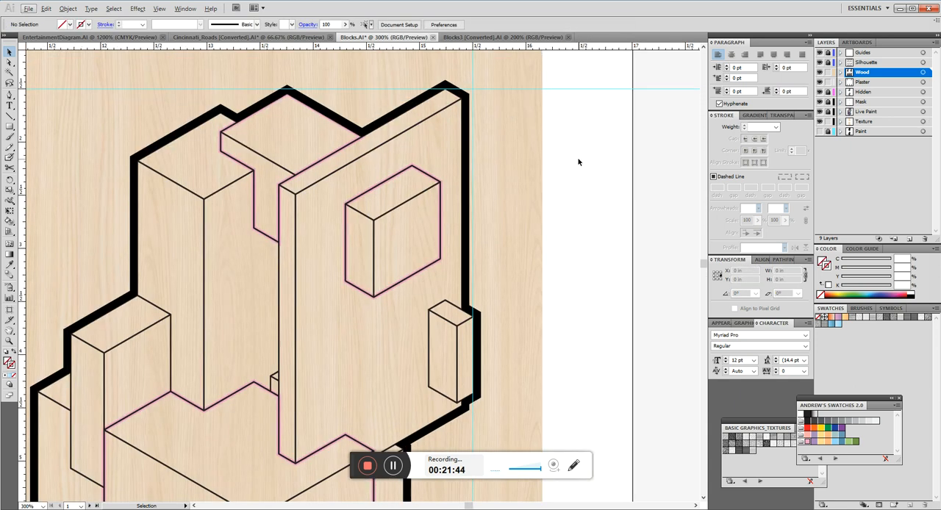
{"action": "scroll", "coordinate": [578, 161], "scroll_direction": "down", "scroll_amount": 2}
{"action": "left_click", "coordinate": [859, 105]}
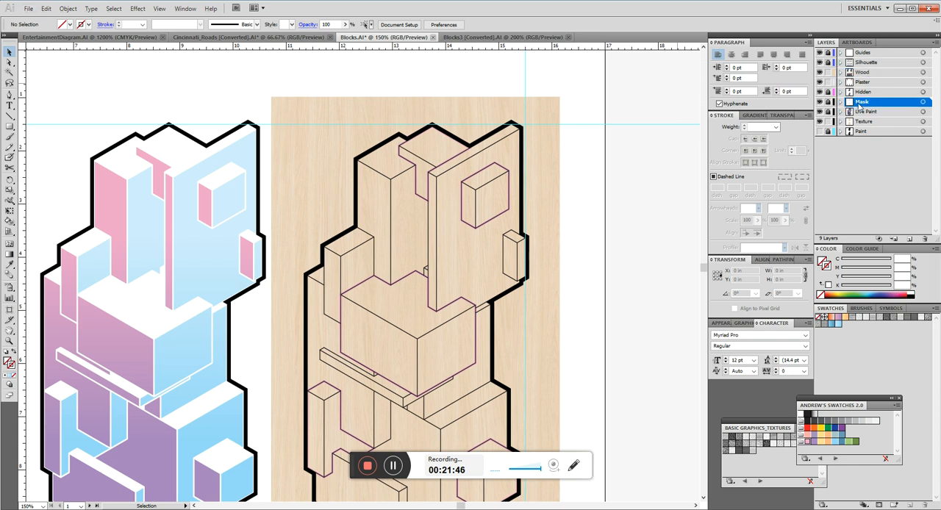
{"action": "left_click", "coordinate": [924, 239]}
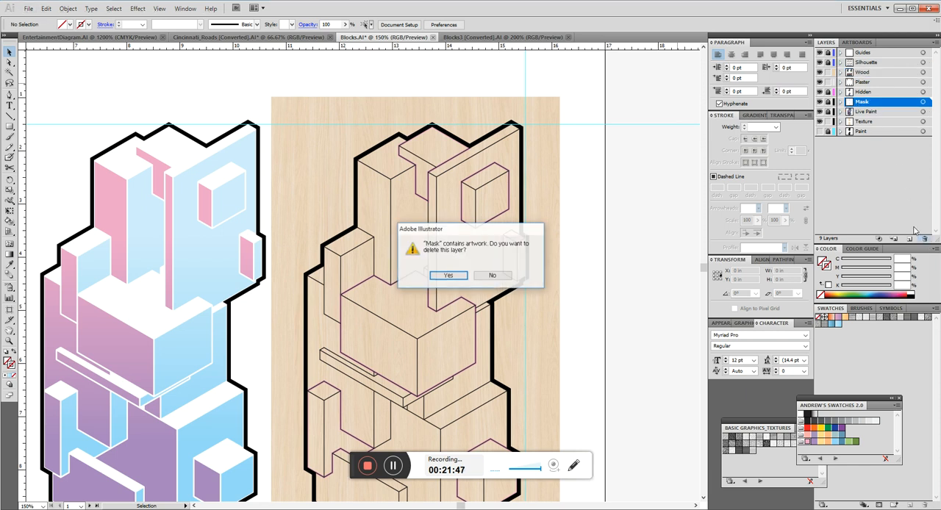
{"action": "left_click", "coordinate": [449, 280]}
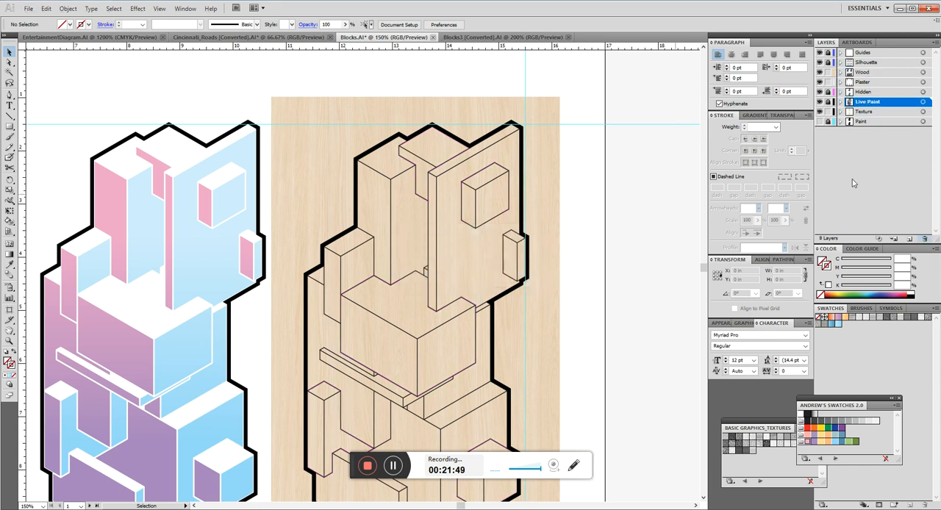
{"action": "left_click", "coordinate": [910, 239]}
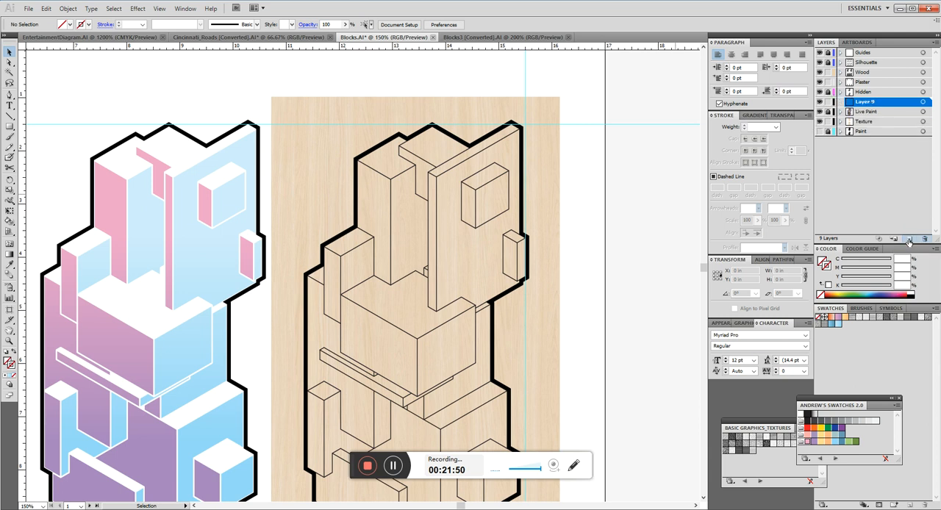
Examine how the wood image covers the third drawing and extends beyond its thick outline.
{"action": "left_click", "coordinate": [539, 206]}
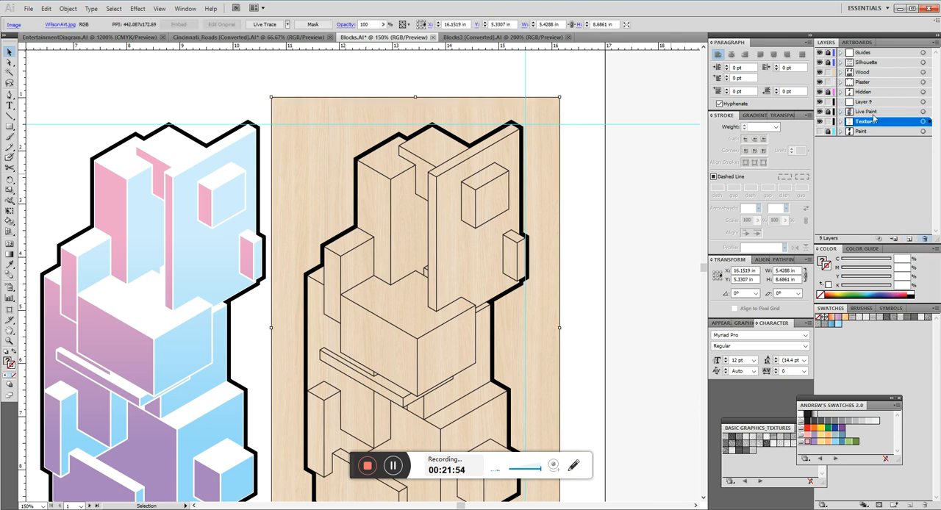
{"action": "scroll", "coordinate": [504, 179], "scroll_direction": "down", "scroll_amount": 4}
{"action": "scroll", "coordinate": [541, 234], "scroll_direction": "up", "scroll_amount": 1}
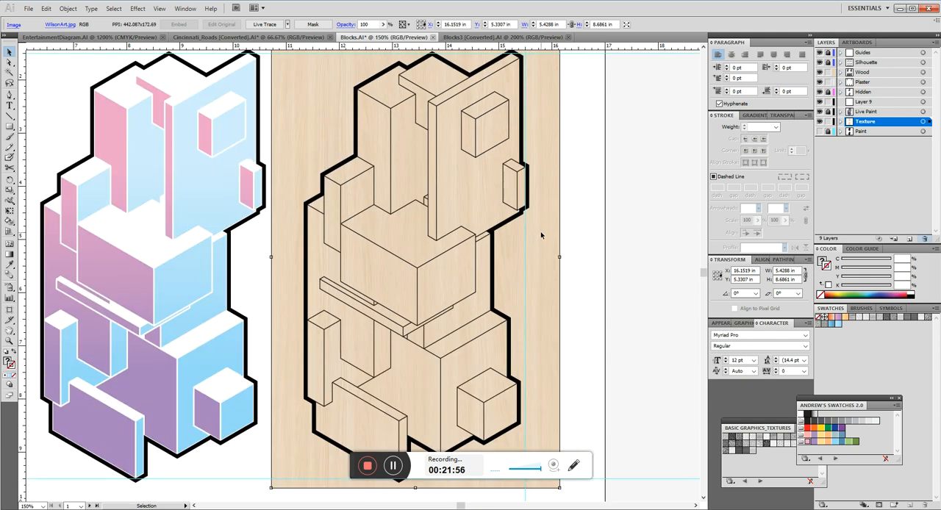
{"action": "scroll", "coordinate": [581, 204], "scroll_direction": "up", "scroll_amount": 1}
{"action": "scroll", "coordinate": [558, 197], "scroll_direction": "down", "scroll_amount": 2}
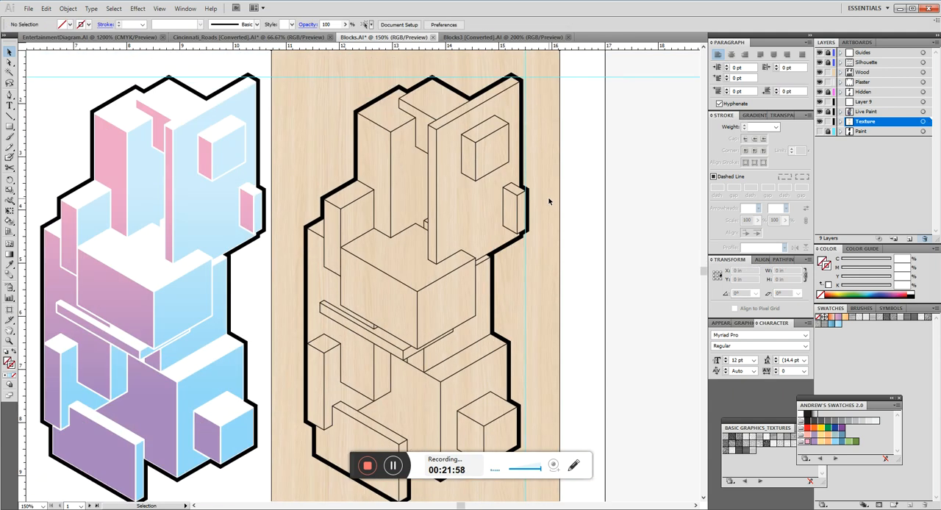
{"action": "scroll", "coordinate": [550, 197], "scroll_direction": "up", "scroll_amount": 2}
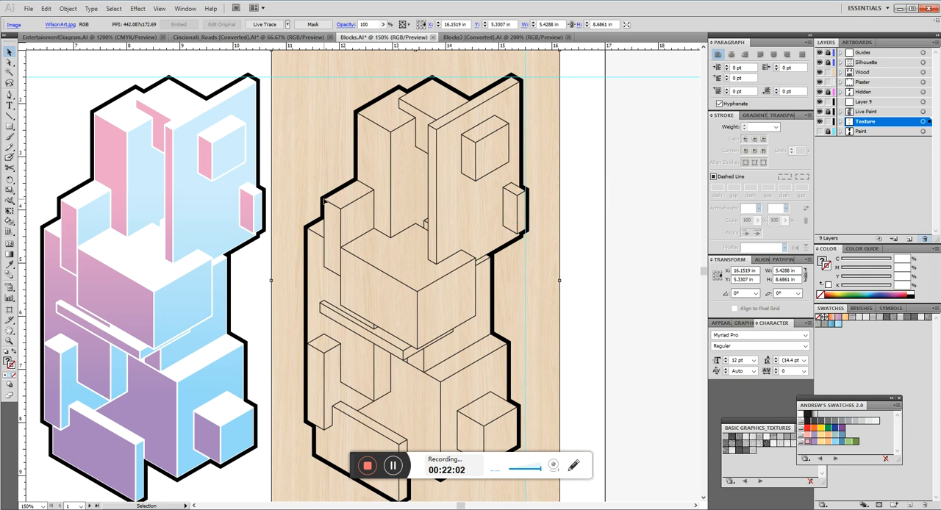
{"action": "scroll", "coordinate": [294, 247], "scroll_direction": "up", "scroll_amount": 2}
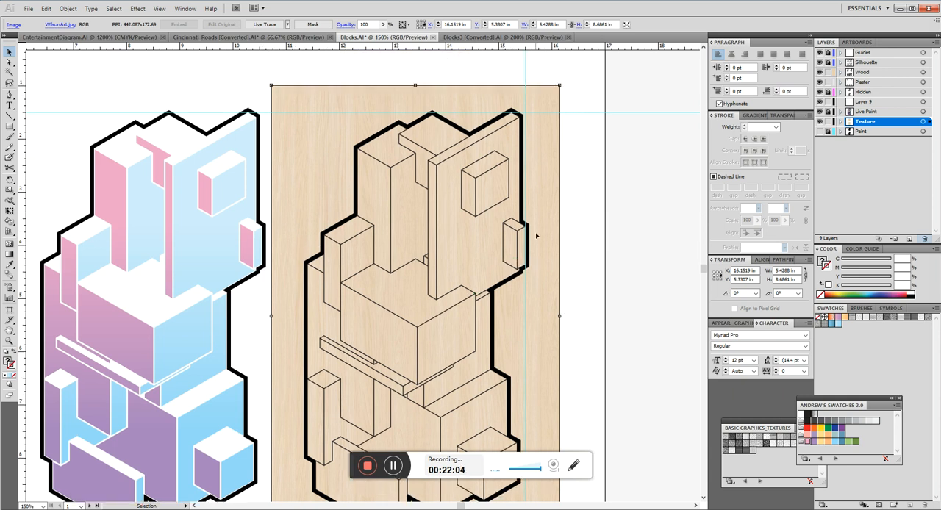
{"action": "scroll", "coordinate": [285, 130], "scroll_direction": "down", "scroll_amount": 10}
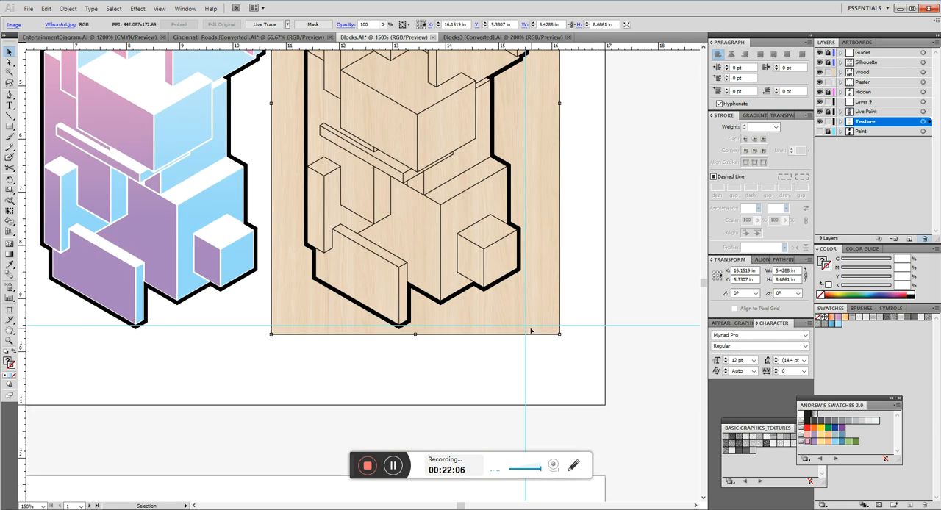
{"action": "scroll", "coordinate": [531, 331], "scroll_direction": "up", "scroll_amount": 12}
{"action": "scroll", "coordinate": [294, 180], "scroll_direction": "down", "scroll_amount": 6}
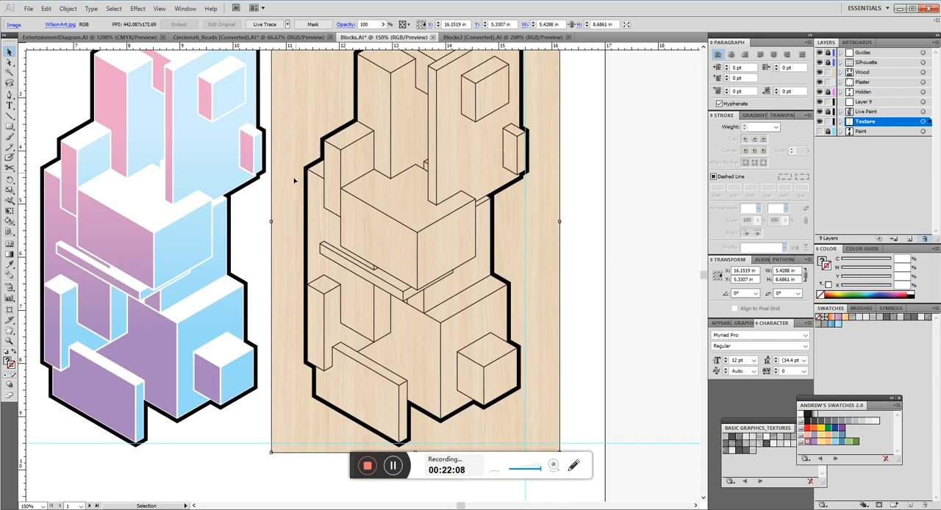
{"action": "scroll", "coordinate": [537, 415], "scroll_direction": "up", "scroll_amount": 3}
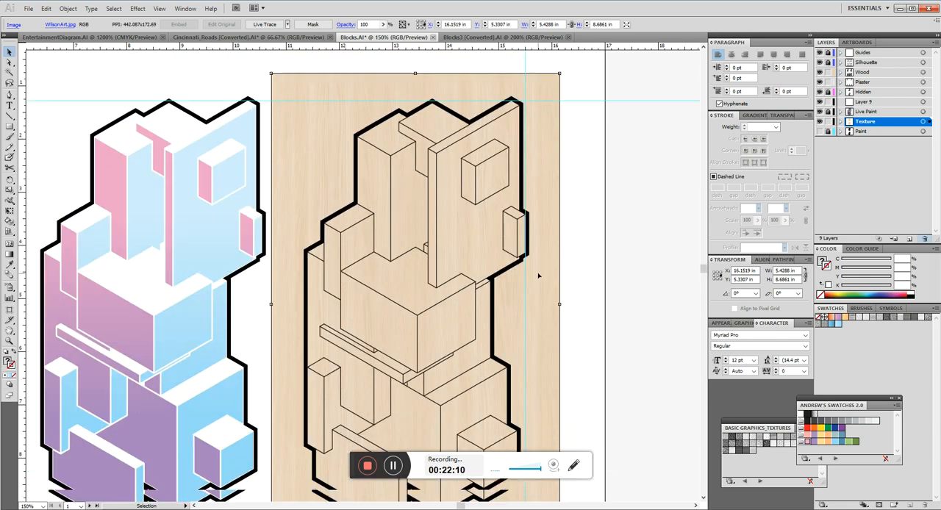
{"action": "key", "text": "a"}
{"action": "key", "text": "v"}
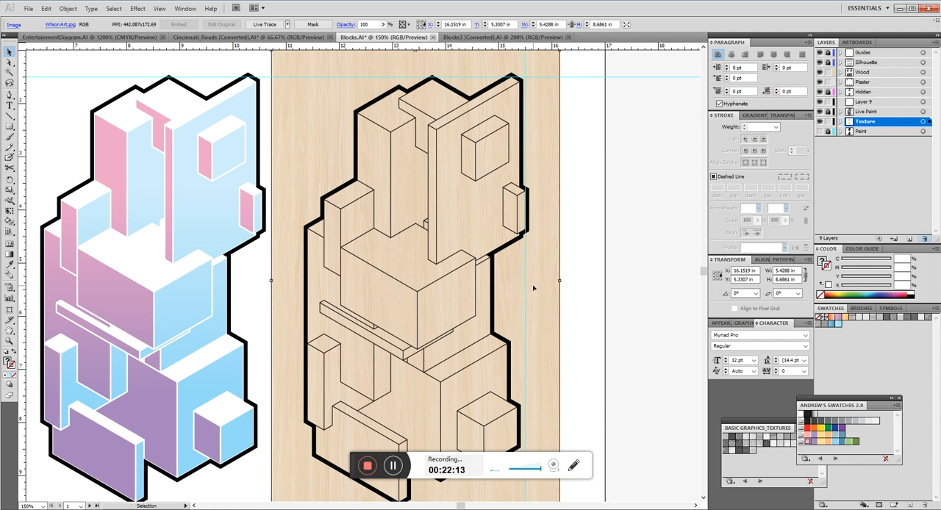
Rename the new layer as Mask and lock the Texture layer.
{"action": "left_click", "coordinate": [871, 103]}
{"action": "double_click", "coordinate": [869, 105]}
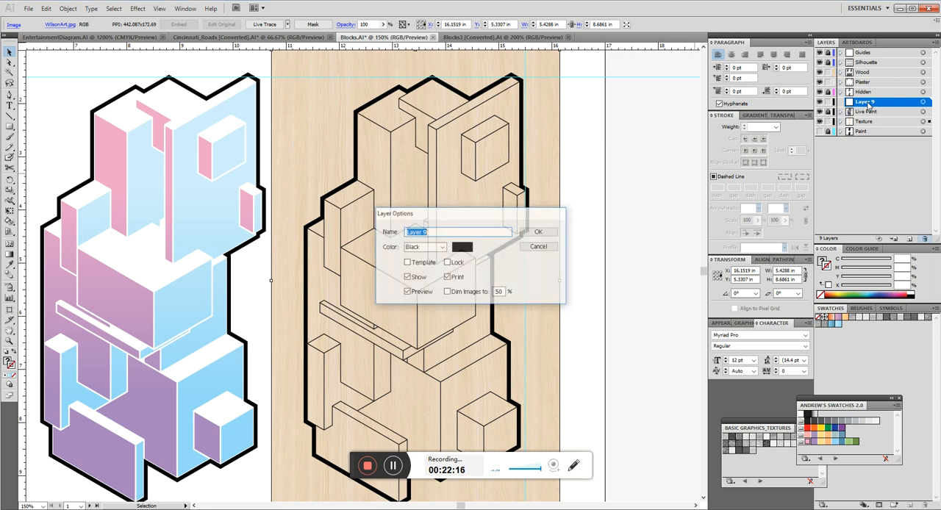
{"action": "type", "text": "Mask"}
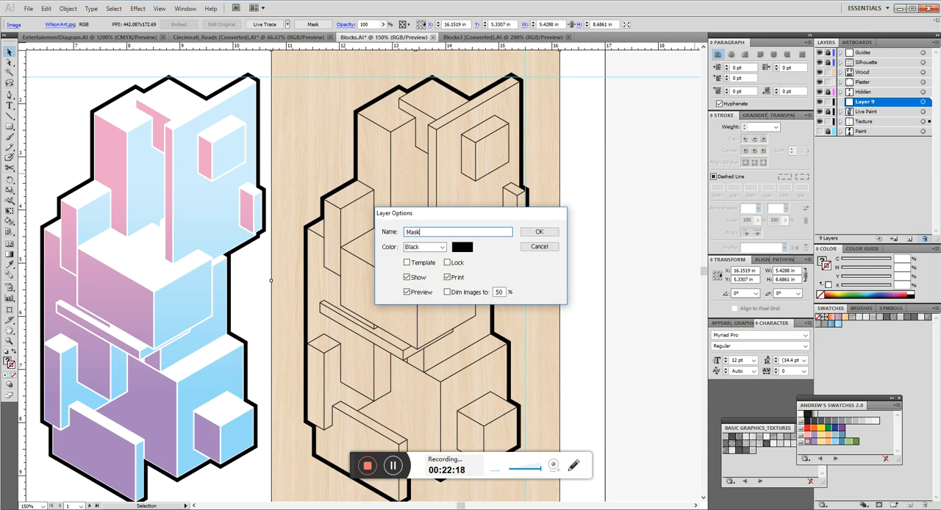
{"action": "key", "text": "Return"}
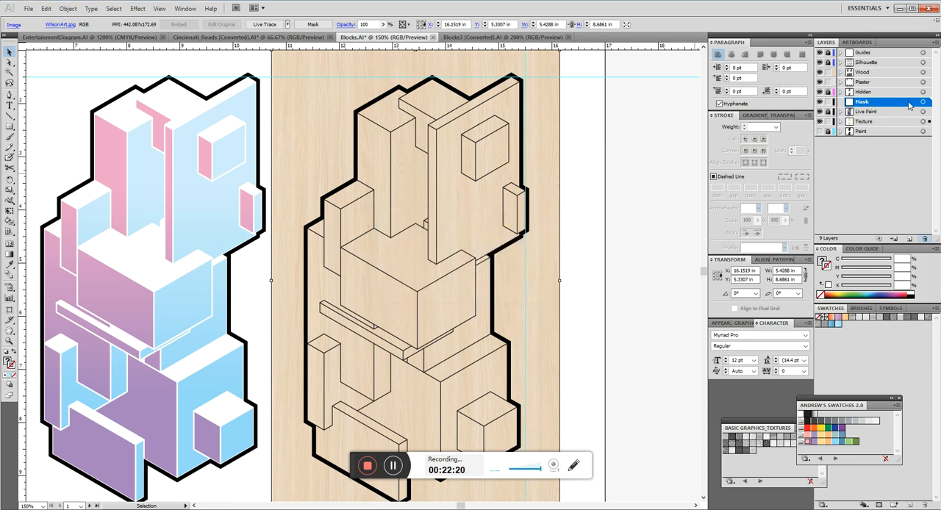
{"action": "left_click", "coordinate": [829, 123]}
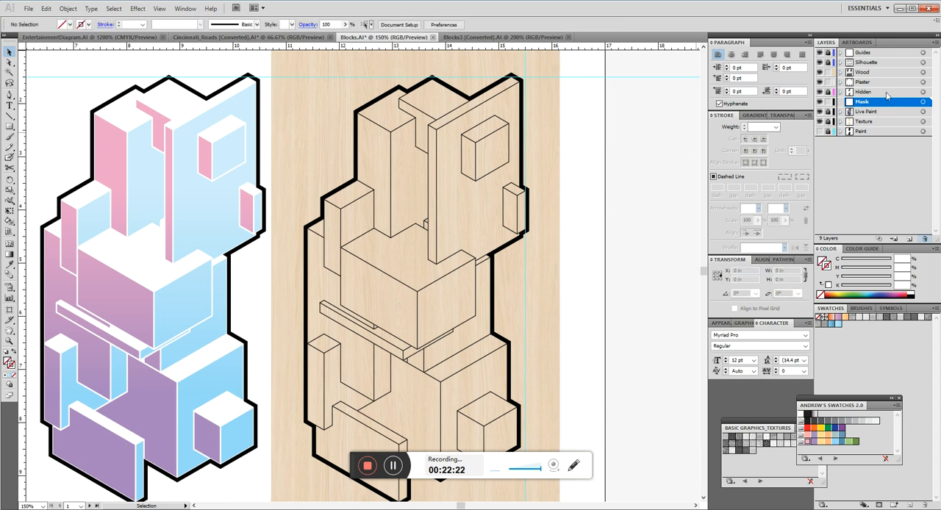
Try to start a 3 pt green Pen path at the rear corner of the third drawing's large central block.
{"action": "key", "text": "p"}
{"action": "scroll", "coordinate": [457, 59], "scroll_direction": "up", "scroll_amount": 2}
{"action": "scroll", "coordinate": [412, 162], "scroll_direction": "down", "scroll_amount": 4}
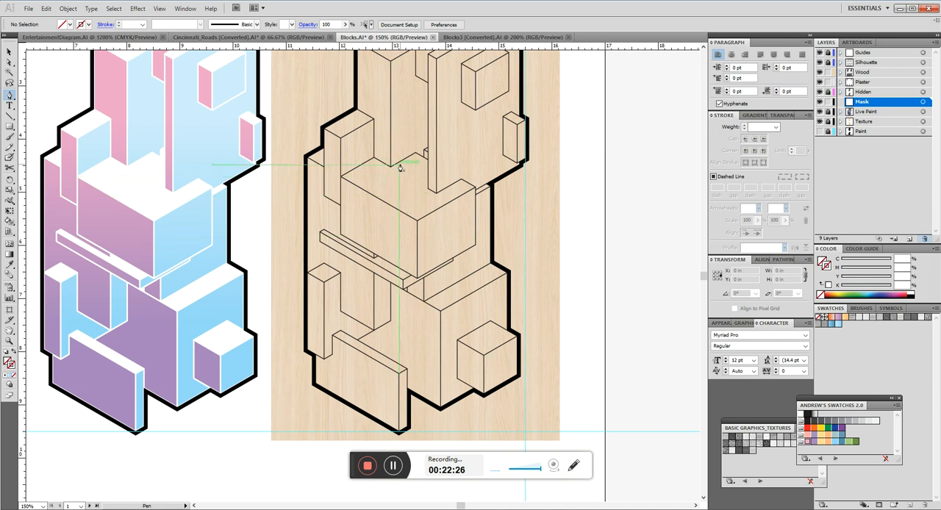
{"action": "scroll", "coordinate": [396, 176], "scroll_direction": "up", "scroll_amount": 4}
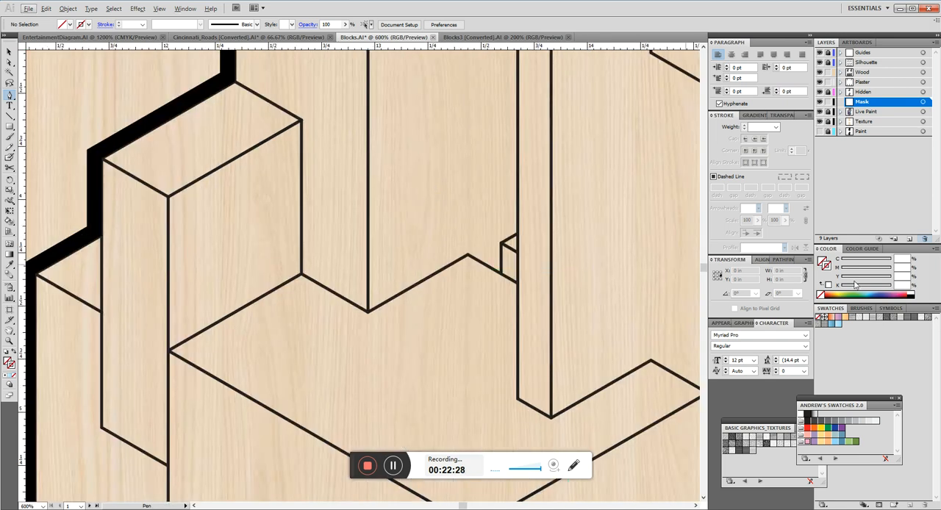
{"action": "left_click", "coordinate": [847, 295]}
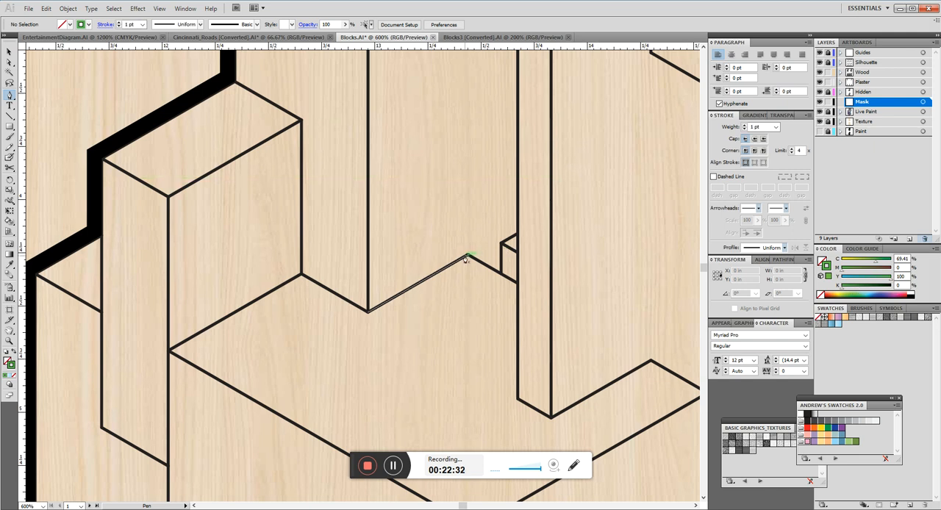
{"action": "left_click", "coordinate": [756, 127]}
{"action": "type", "text": "3"}
{"action": "left_click", "coordinate": [469, 256]}
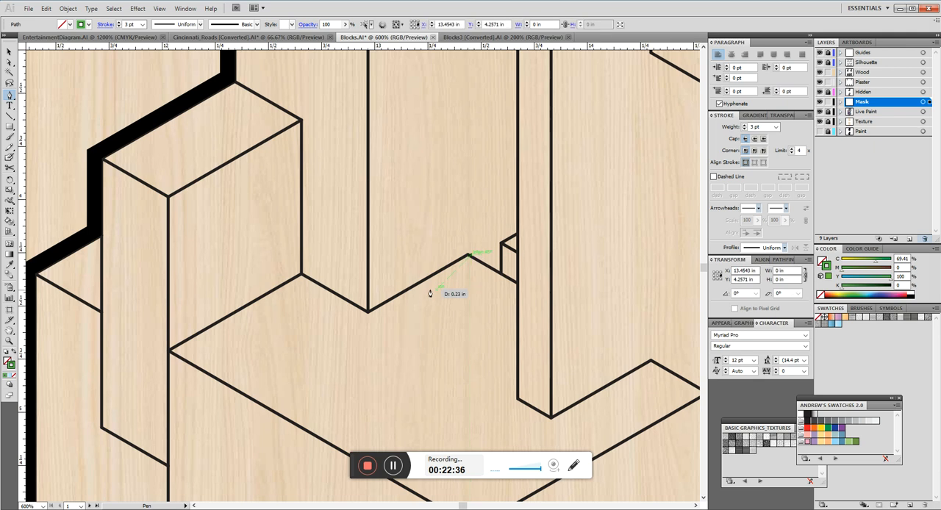
{"action": "key", "text": "ctrl+z"}
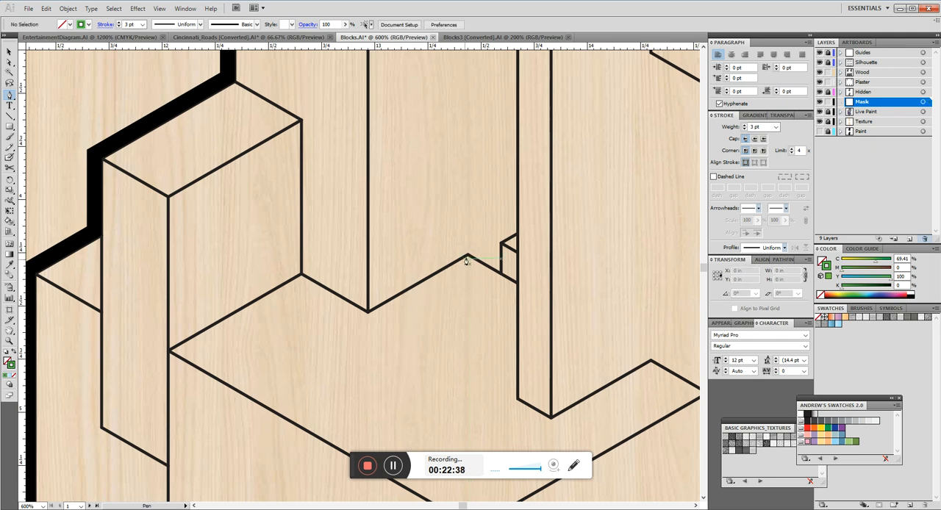
{"action": "left_click", "coordinate": [469, 257]}
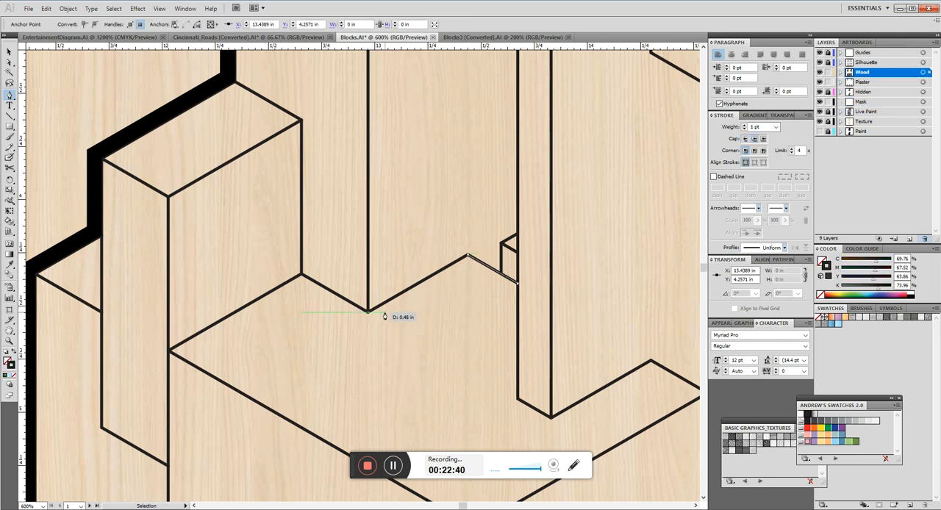
Lock the Plaster and Wood layers, make Mask the active layer, and set a 3 pt green stroke without fill.
{"action": "left_click_drag", "start_coordinate": [828, 82], "coordinate": [828, 73]}
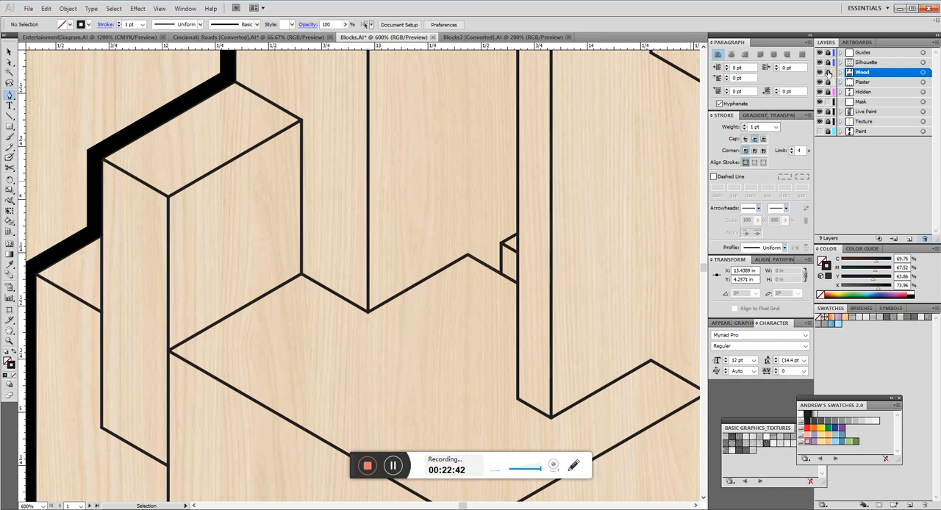
{"action": "left_click", "coordinate": [895, 105]}
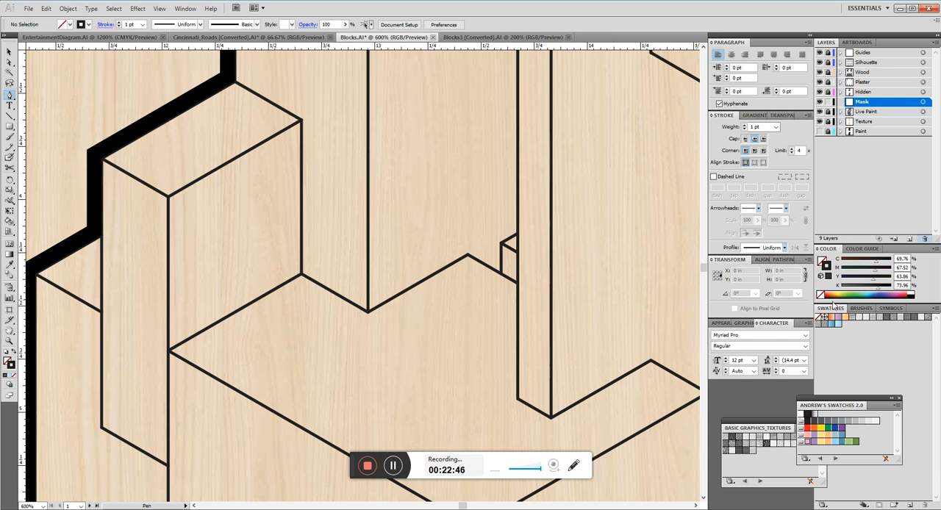
{"action": "left_click", "coordinate": [851, 292]}
{"action": "left_click", "coordinate": [721, 128]}
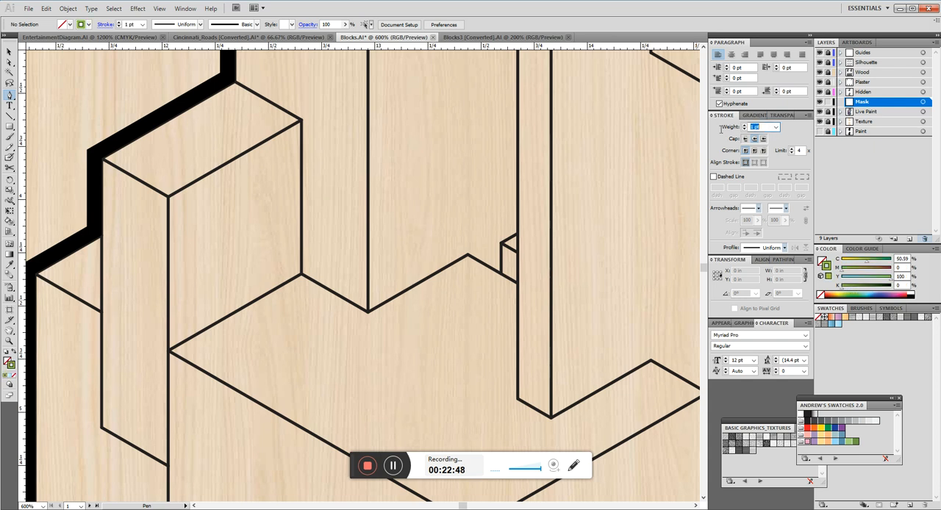
{"action": "type", "text": "3"}
{"action": "key", "text": "Return"}
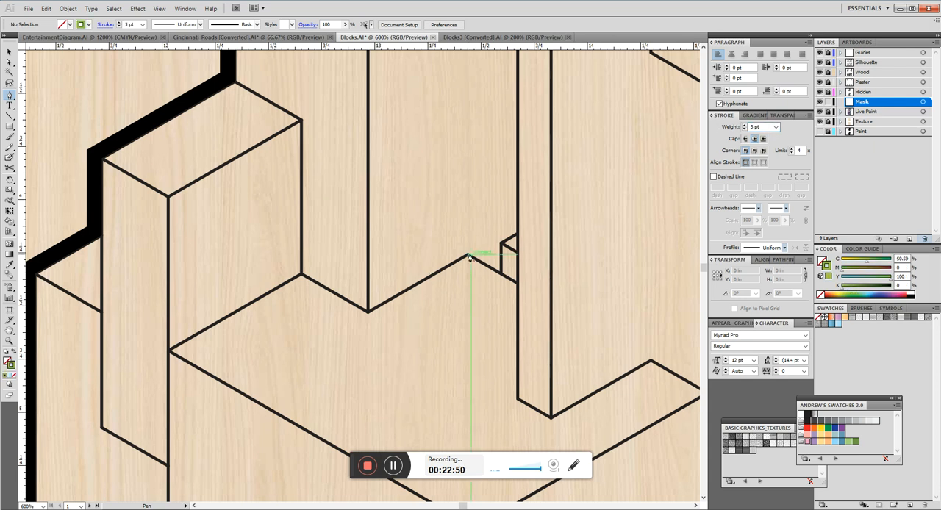
Trace the third drawing's large central block in green from its rear corner along the stepped left edges to the lowest front corner.
{"action": "left_click", "coordinate": [468, 256]}
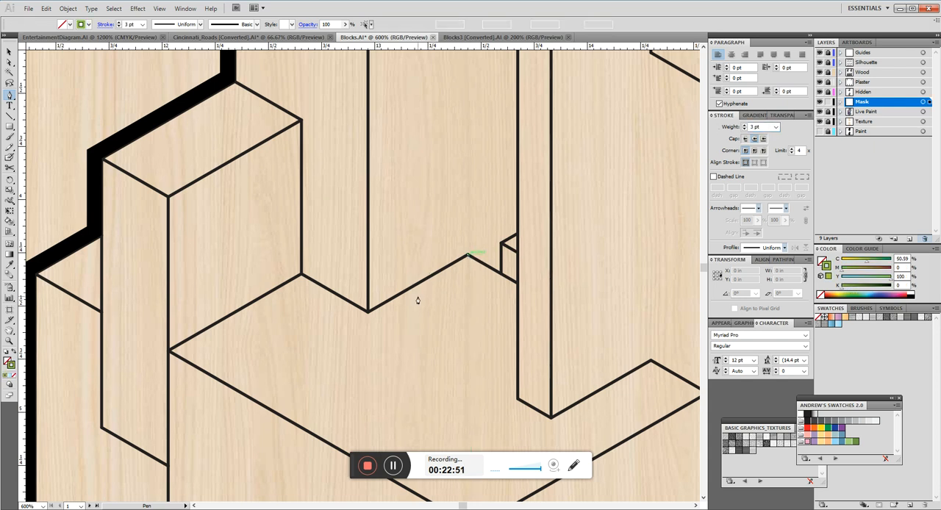
{"action": "left_click", "coordinate": [368, 312]}
{"action": "left_click", "coordinate": [301, 275]}
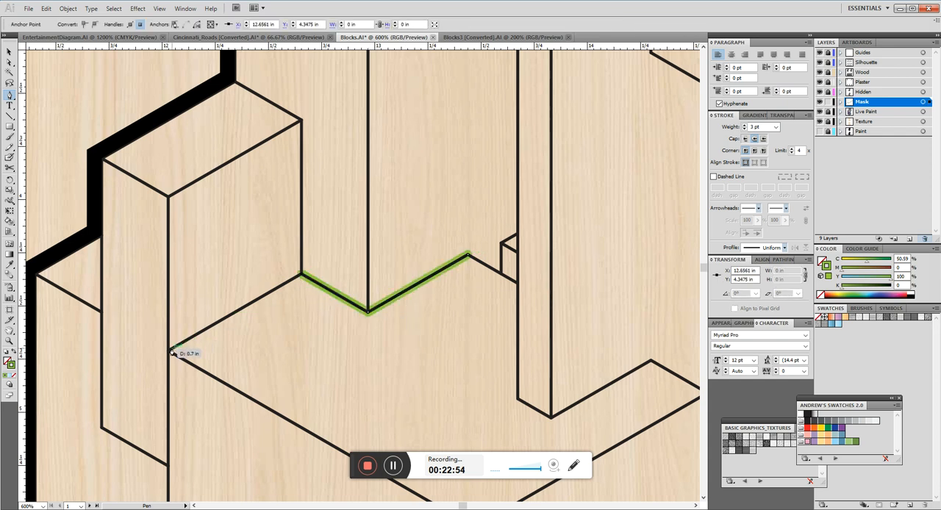
{"action": "left_click", "coordinate": [169, 353]}
{"action": "scroll", "coordinate": [280, 180], "scroll_direction": "down", "scroll_amount": 5}
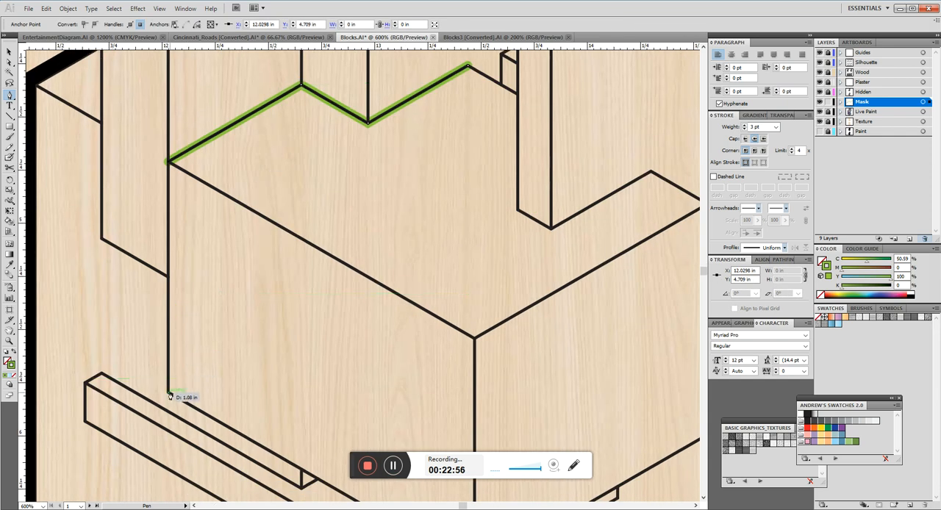
{"action": "left_click", "coordinate": [169, 395]}
{"action": "scroll", "coordinate": [210, 225], "scroll_direction": "down", "scroll_amount": 3}
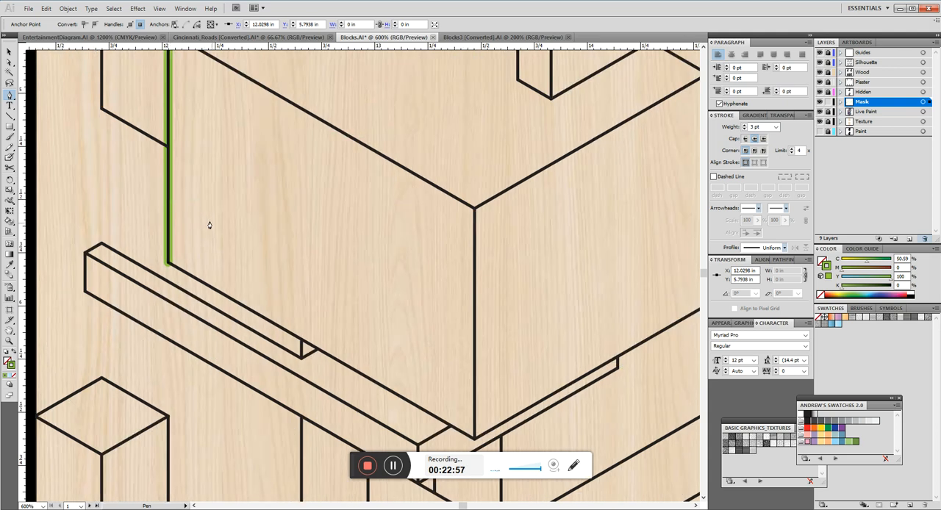
{"action": "left_click", "coordinate": [475, 440]}
Continue the green path up the central block's right side, around the notch at the tall slab, and close it at the rear corner.
{"action": "scroll", "coordinate": [404, 321], "scroll_direction": "right", "scroll_amount": 6}
{"action": "scroll", "coordinate": [403, 321], "scroll_direction": "up", "scroll_amount": 2}
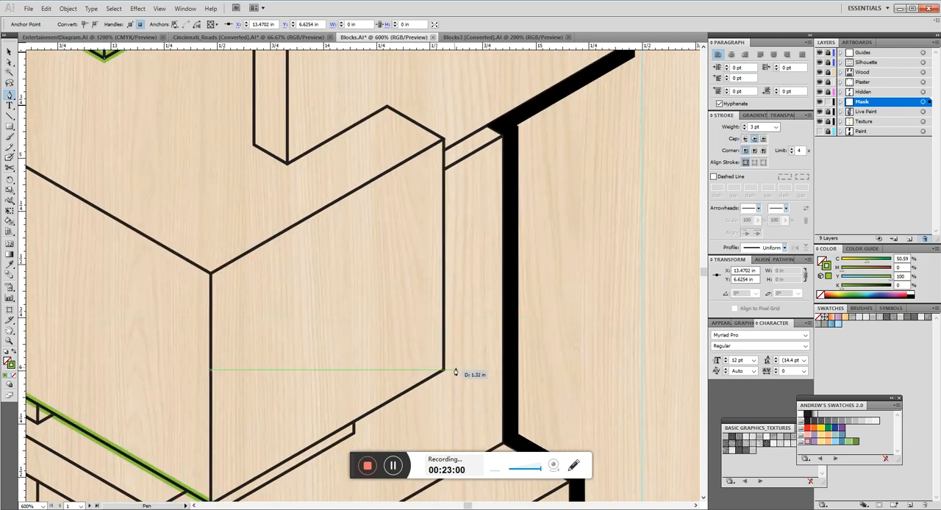
{"action": "left_click", "coordinate": [443, 371]}
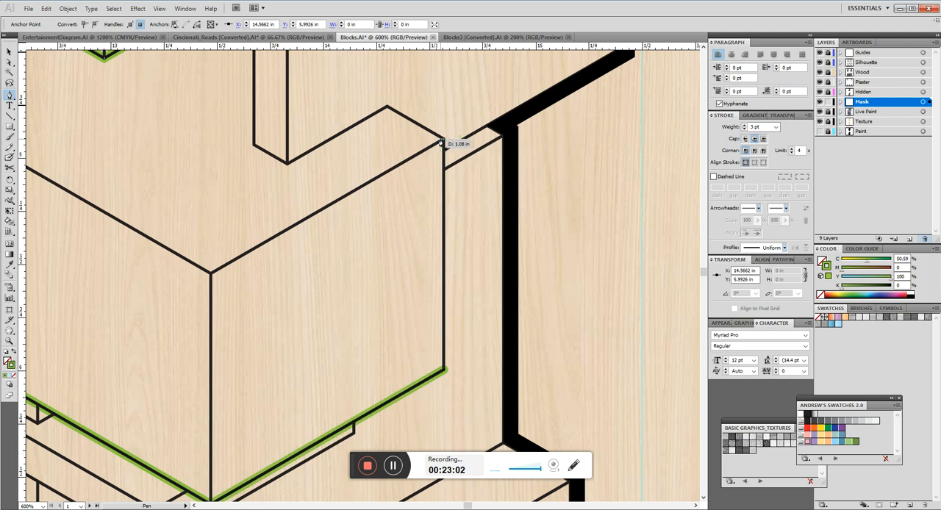
{"action": "left_click", "coordinate": [443, 141]}
{"action": "left_click", "coordinate": [386, 107]}
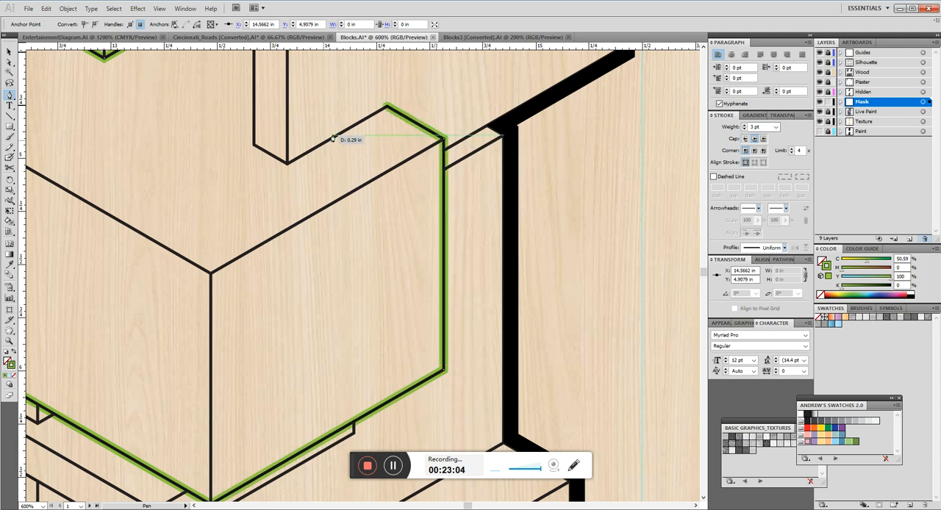
{"action": "left_click", "coordinate": [288, 161]}
{"action": "scroll", "coordinate": [288, 158], "scroll_direction": "up", "scroll_amount": 4}
{"action": "scroll", "coordinate": [289, 158], "scroll_direction": "left", "scroll_amount": 3}
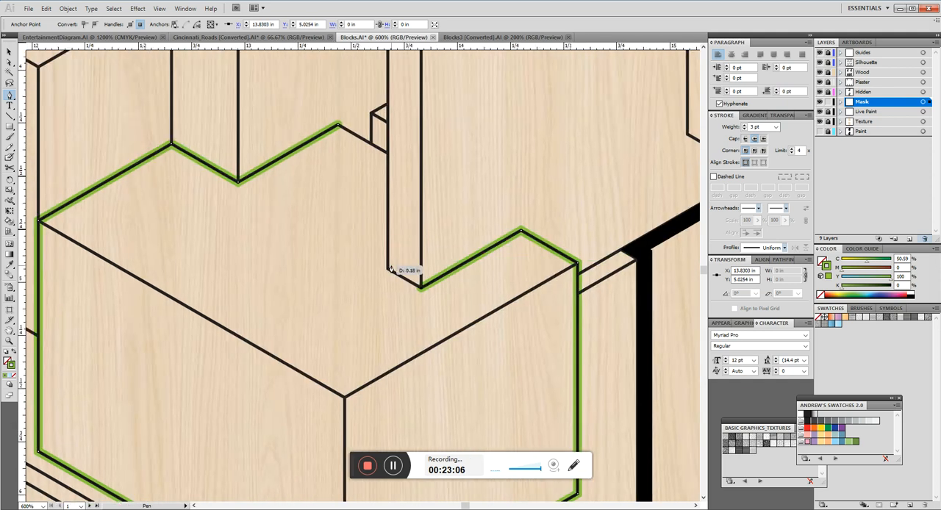
{"action": "left_click", "coordinate": [388, 271]}
{"action": "left_click", "coordinate": [388, 152]}
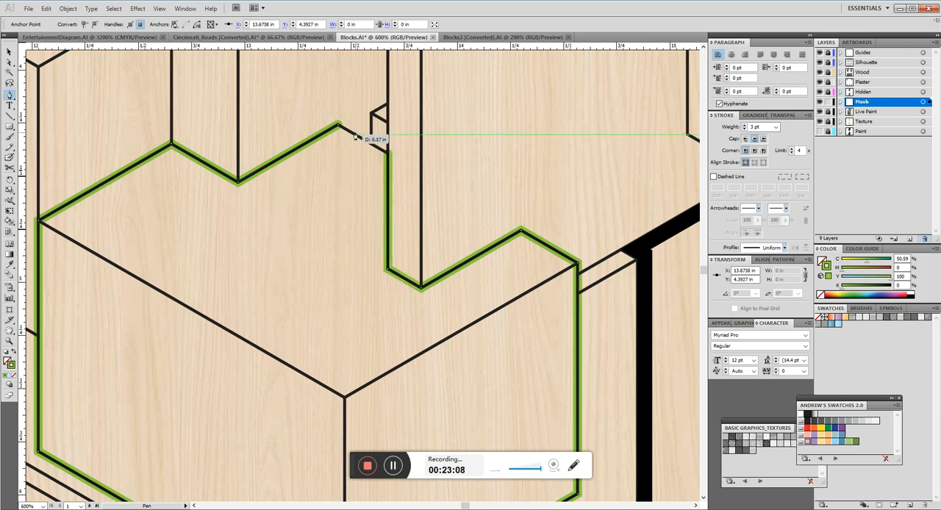
{"action": "left_click", "coordinate": [338, 126]}
{"action": "key", "text": "v"}
{"action": "left_click", "coordinate": [332, 178]}
Check the closed outline on the third drawing, and unlock and activate the Texture layer.
{"action": "scroll", "coordinate": [436, 183], "scroll_direction": "down", "scroll_amount": 5}
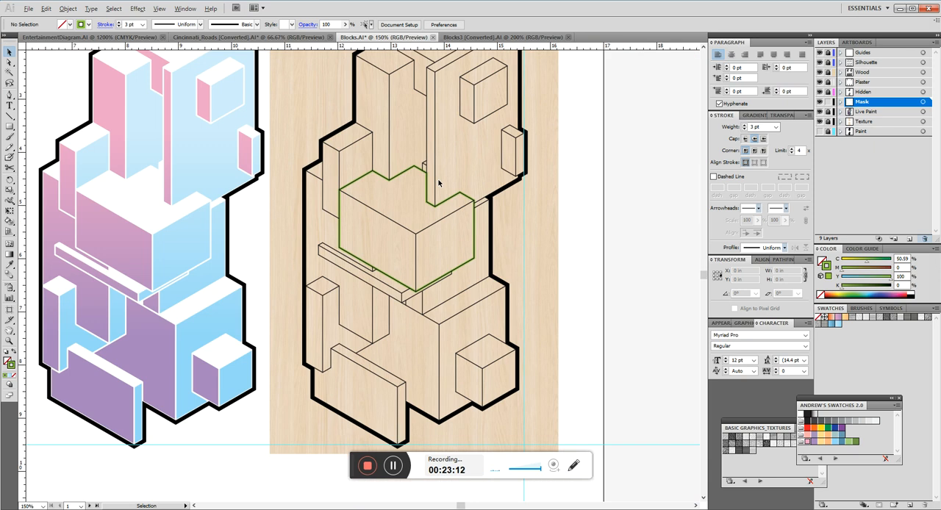
{"action": "scroll", "coordinate": [368, 179], "scroll_direction": "up", "scroll_amount": 1}
{"action": "scroll", "coordinate": [361, 273], "scroll_direction": "down", "scroll_amount": 2}
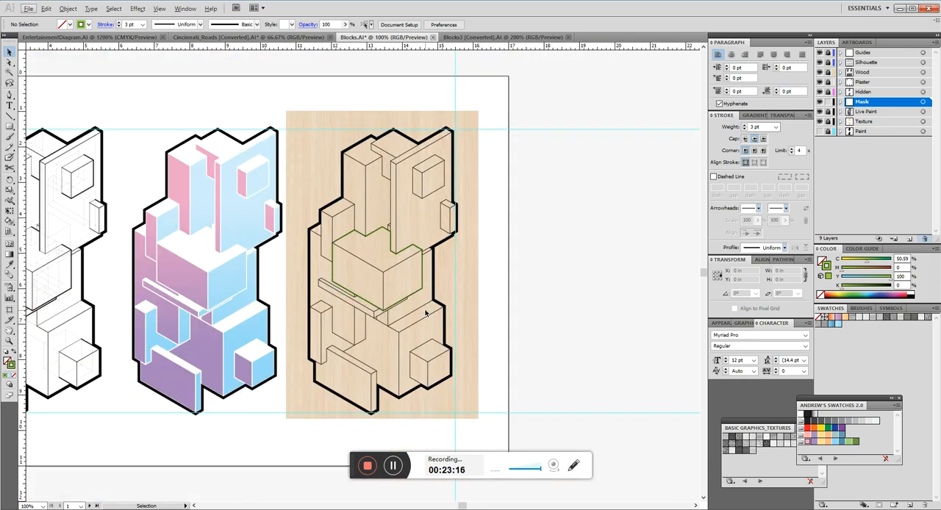
{"action": "left_click", "coordinate": [349, 257]}
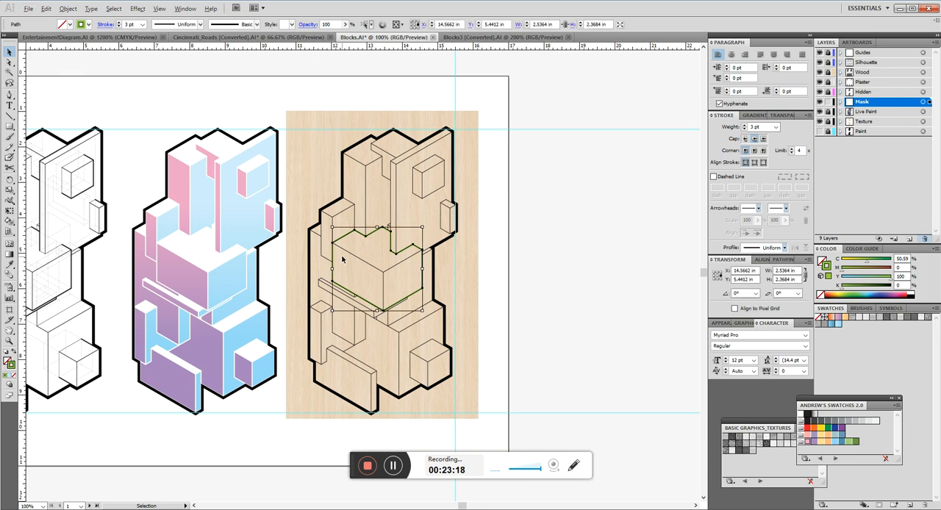
{"action": "scroll", "coordinate": [350, 256], "scroll_direction": "up", "scroll_amount": 1}
{"action": "left_click", "coordinate": [493, 297]}
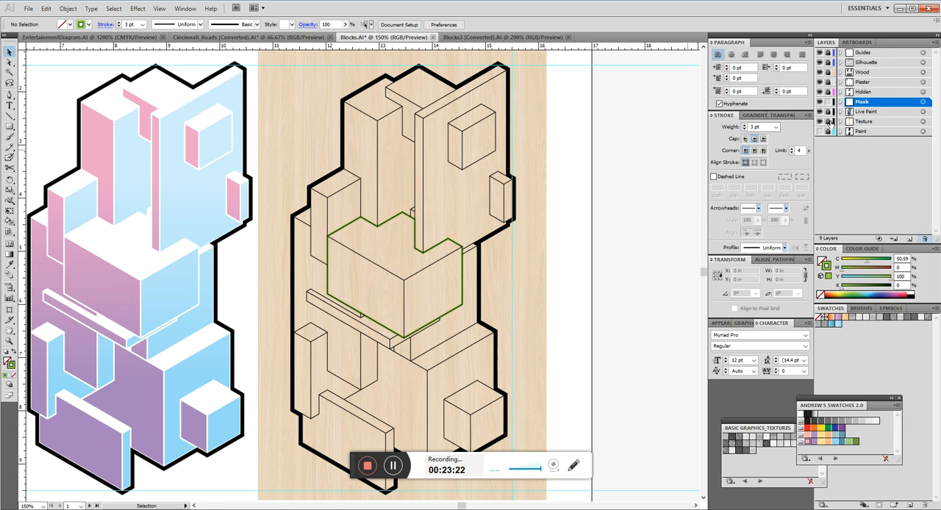
{"action": "left_click", "coordinate": [870, 124]}
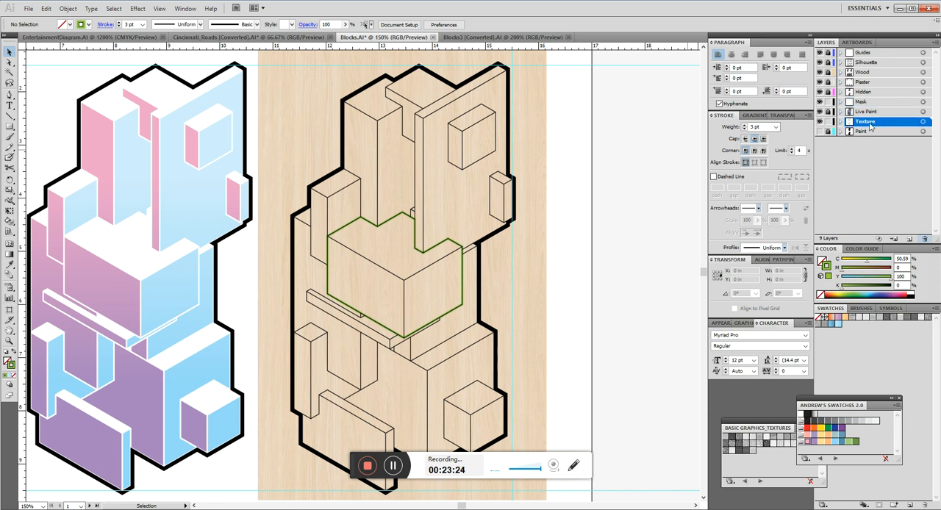
Paste a copy of the wood image in place on the Mask layer and clip it with the green central block outline.
{"action": "left_click", "coordinate": [535, 244]}
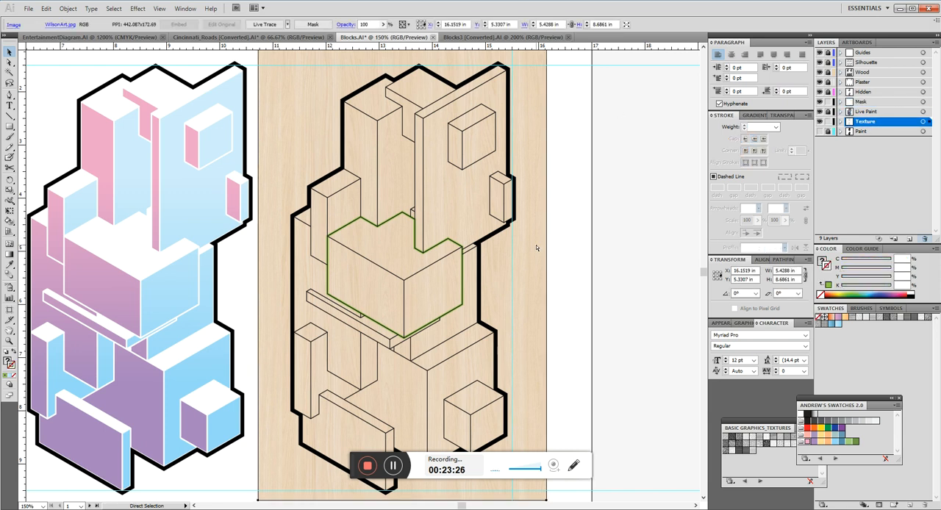
{"action": "left_click", "coordinate": [564, 257]}
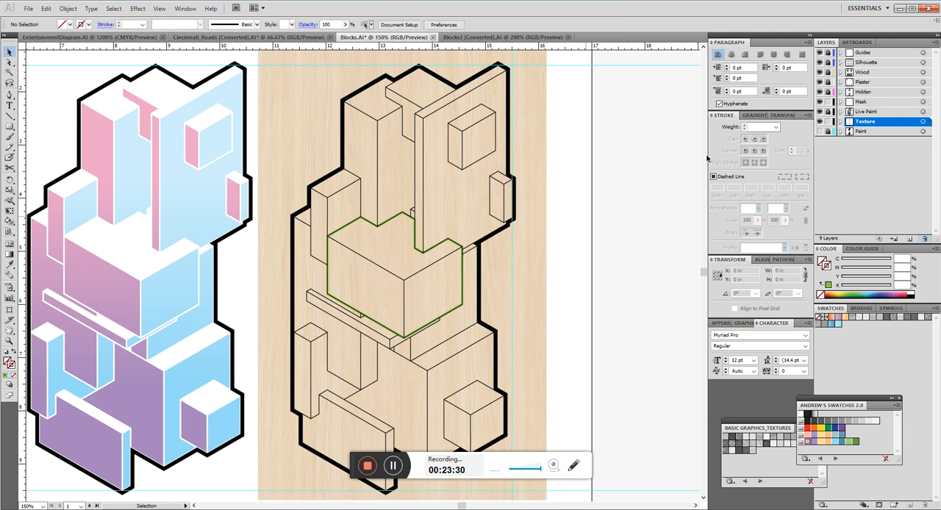
{"action": "left_click", "coordinate": [457, 246]}
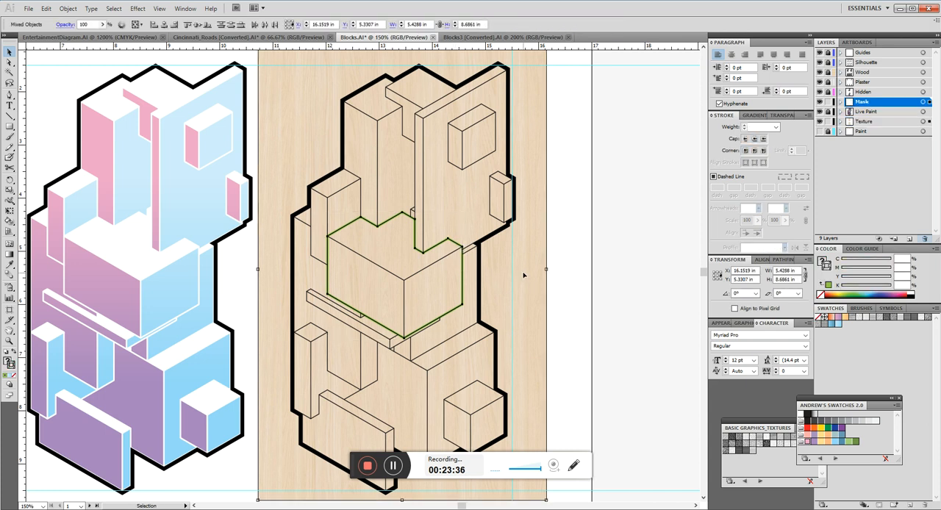
{"action": "key", "text": "a"}
{"action": "right_click", "coordinate": [523, 261]}
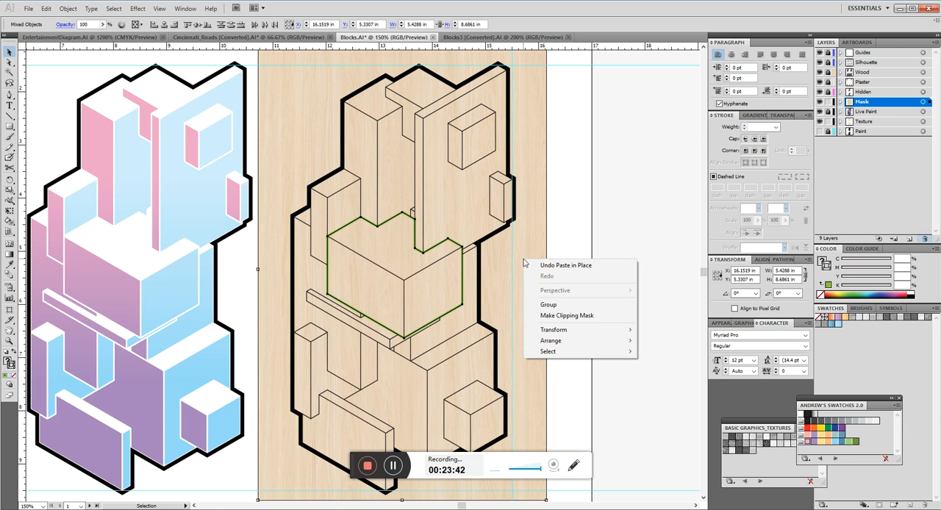
{"action": "left_click", "coordinate": [589, 316]}
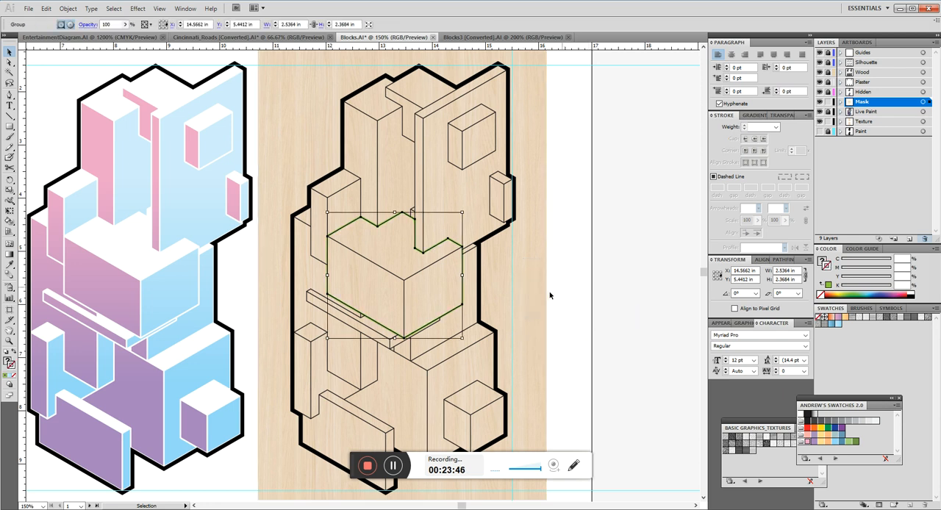
Hide the Texture layer and deselect the clipped wood group on the central block.
{"action": "left_click", "coordinate": [820, 124]}
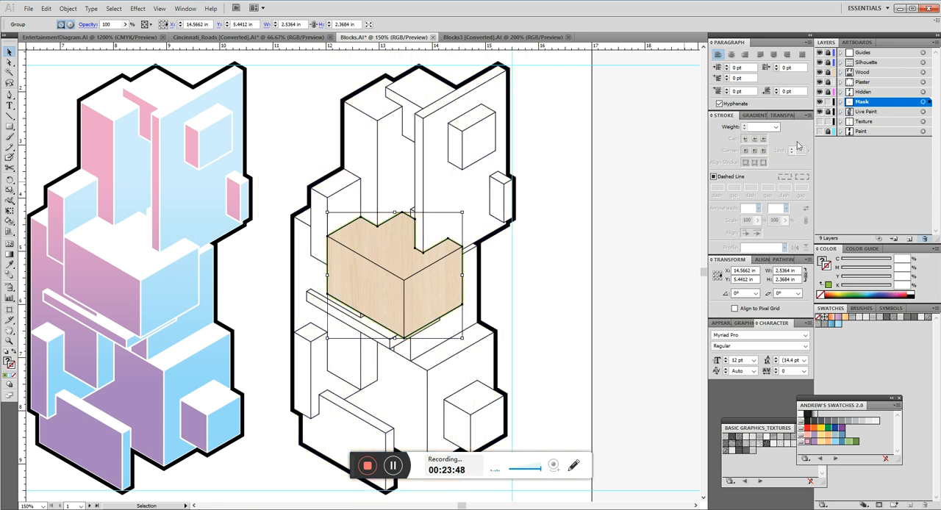
{"action": "left_click", "coordinate": [579, 242]}
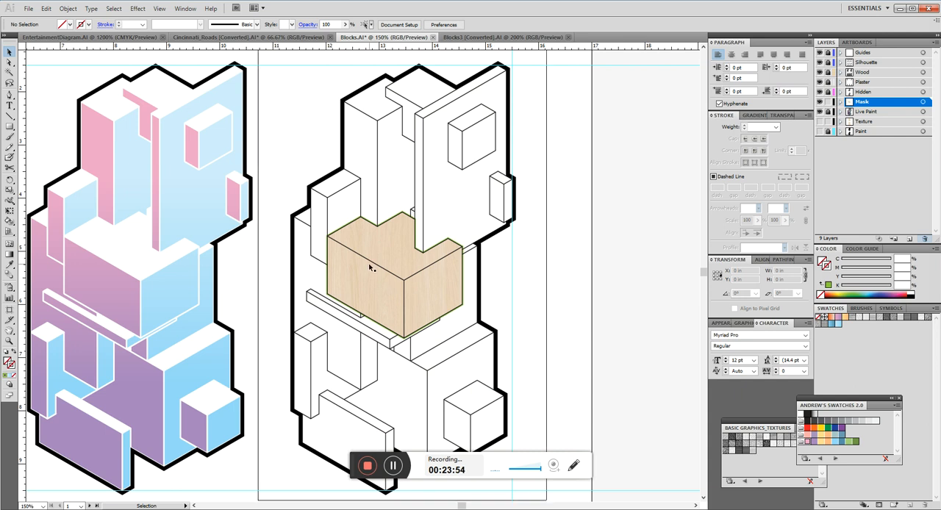
{"action": "scroll", "coordinate": [378, 250], "scroll_direction": "up", "scroll_amount": 3}
{"action": "scroll", "coordinate": [573, 195], "scroll_direction": "down", "scroll_amount": 4}
{"action": "left_click_drag", "start_coordinate": [466, 208], "coordinate": [501, 192]}
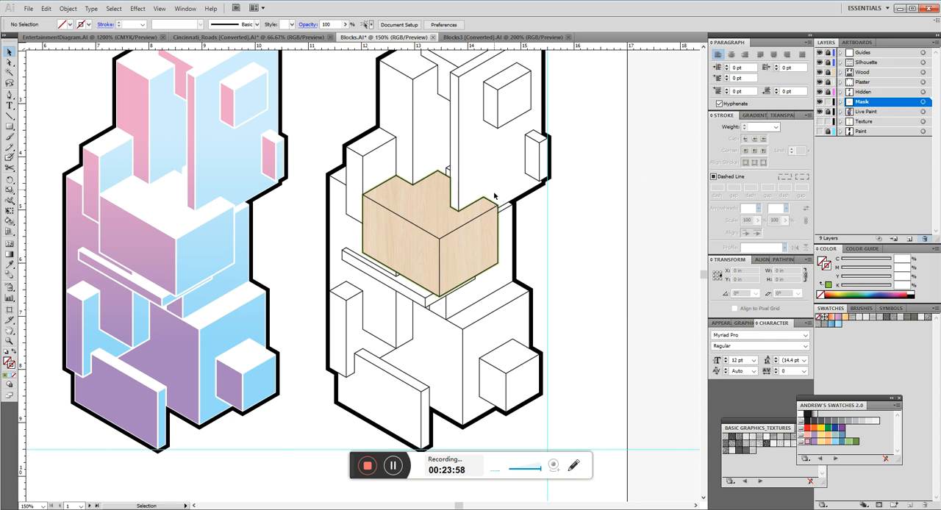
Lock the Mask layer and move the Live Paint layer directly above it.
{"action": "scroll", "coordinate": [445, 229], "scroll_direction": "up", "scroll_amount": 3}
{"action": "scroll", "coordinate": [444, 238], "scroll_direction": "down", "scroll_amount": 3}
{"action": "scroll", "coordinate": [465, 252], "scroll_direction": "up", "scroll_amount": 2}
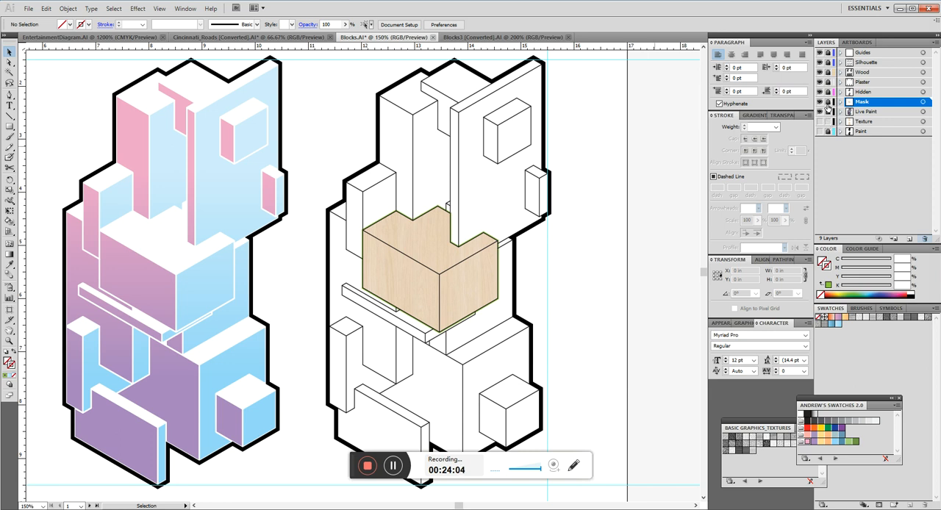
{"action": "left_click_drag", "start_coordinate": [870, 114], "coordinate": [865, 103]}
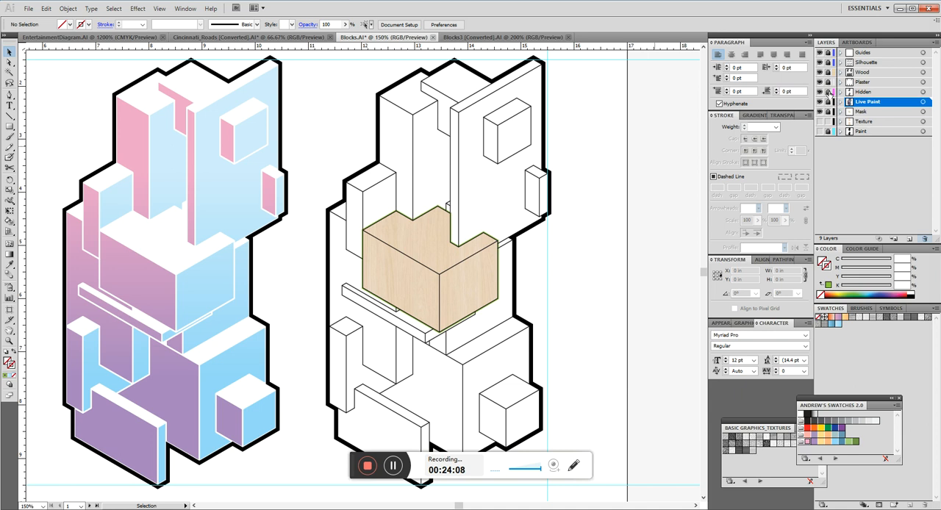
Unlock the Wood and Live Paint layers and copy the third drawing's linework in place onto Live Paint.
{"action": "left_click", "coordinate": [829, 74]}
{"action": "scroll", "coordinate": [559, 146], "scroll_direction": "down", "scroll_amount": 1}
{"action": "left_click_drag", "start_coordinate": [581, 70], "coordinate": [393, 385]}
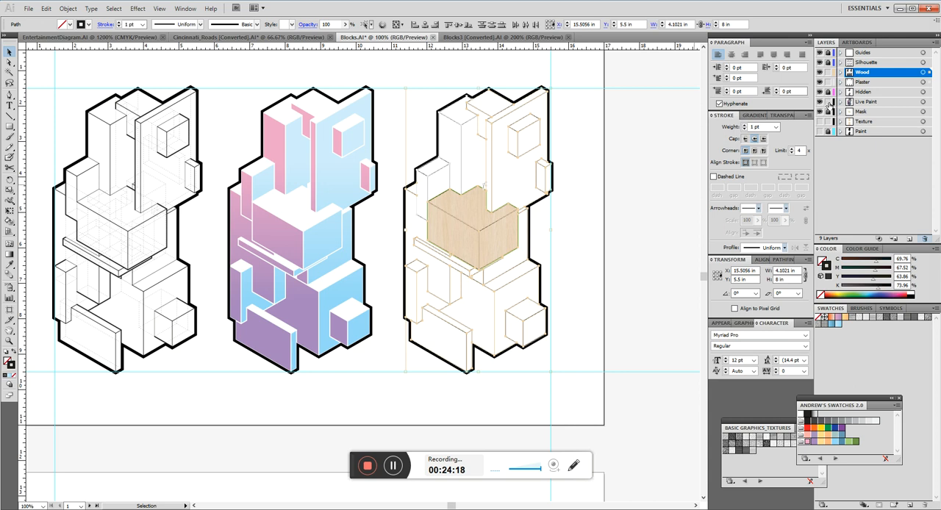
{"action": "left_click", "coordinate": [879, 103]}
{"action": "key", "text": "ctrl+a"}
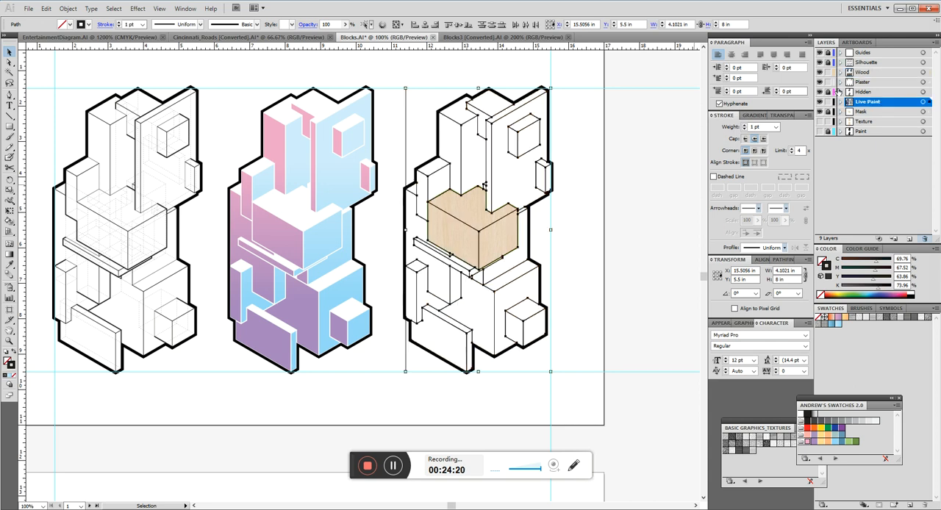
Make the copied linework a Live Paint group and fill the central block's top face white without a stroke.
{"action": "key", "text": "k"}
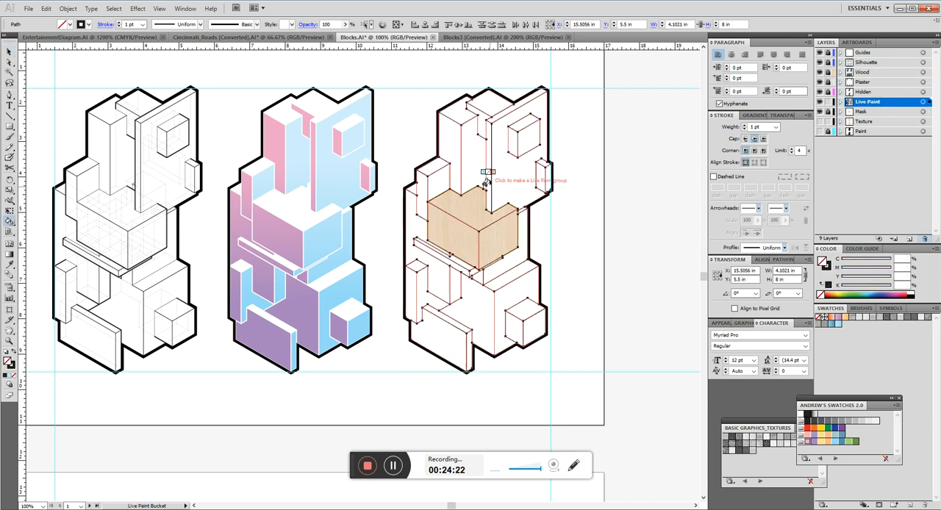
{"action": "left_click", "coordinate": [520, 234]}
{"action": "left_click", "coordinate": [829, 267]}
{"action": "left_click", "coordinate": [819, 296]}
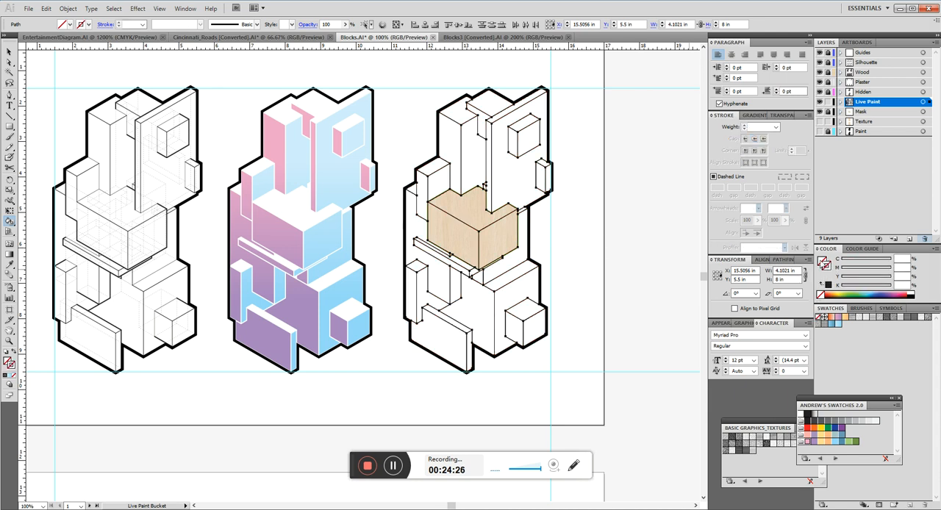
{"action": "left_click", "coordinate": [910, 293]}
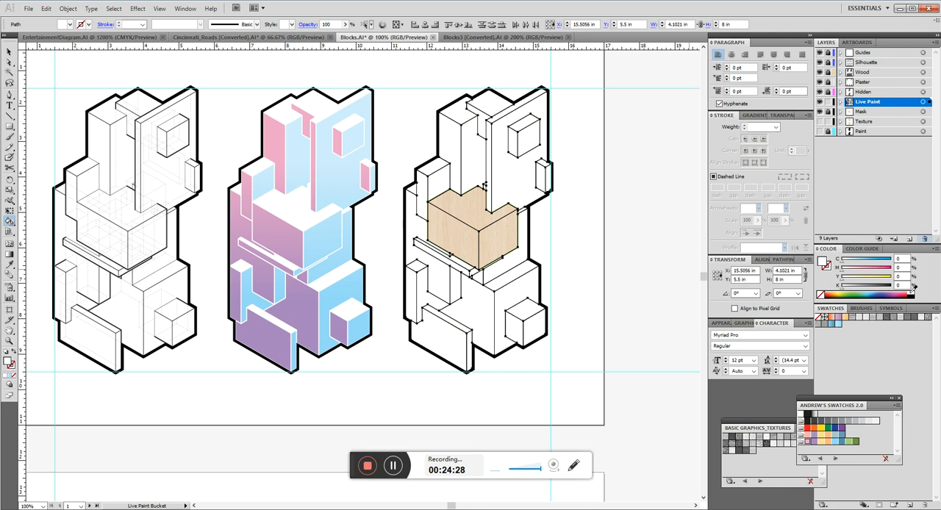
{"action": "left_click", "coordinate": [474, 210]}
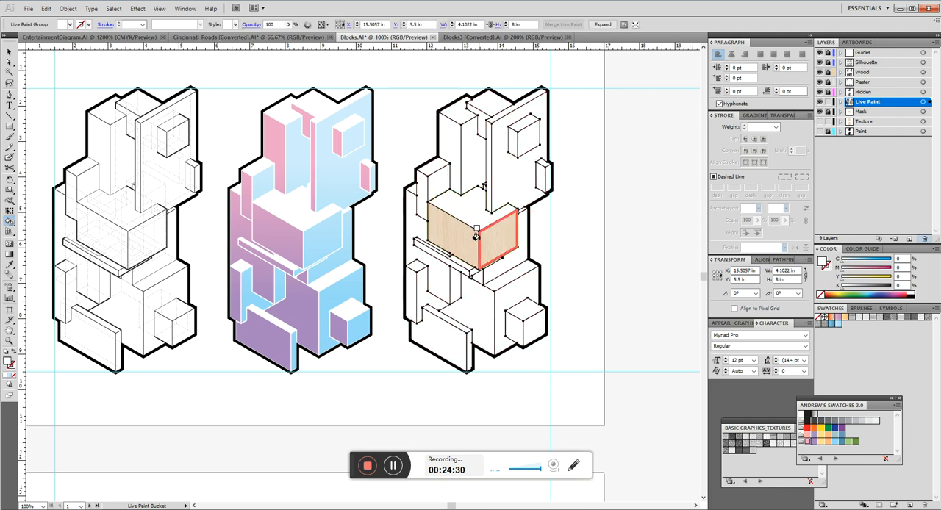
Fill the central block's right face with 100% K black using Live Paint Bucket and deselect the group.
{"action": "left_click", "coordinate": [914, 294]}
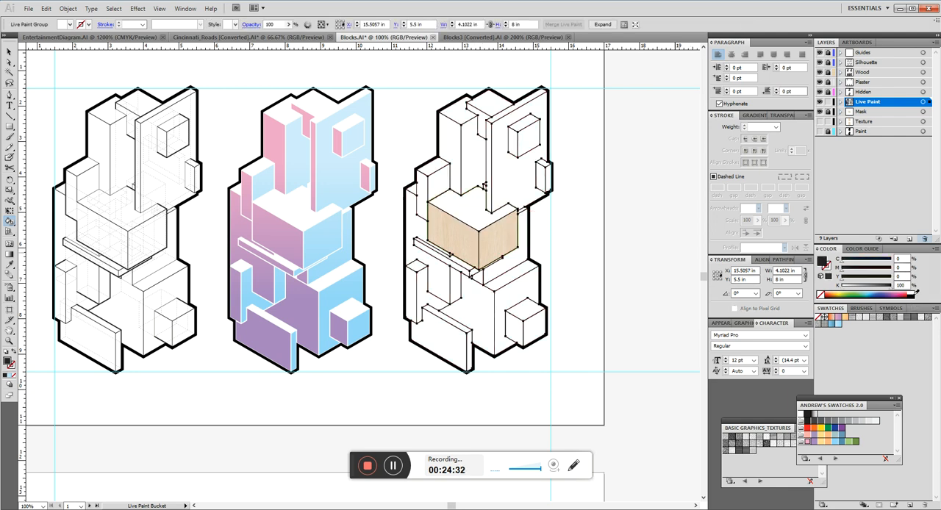
{"action": "left_click", "coordinate": [490, 233]}
{"action": "key", "text": "v"}
{"action": "left_click", "coordinate": [582, 251]}
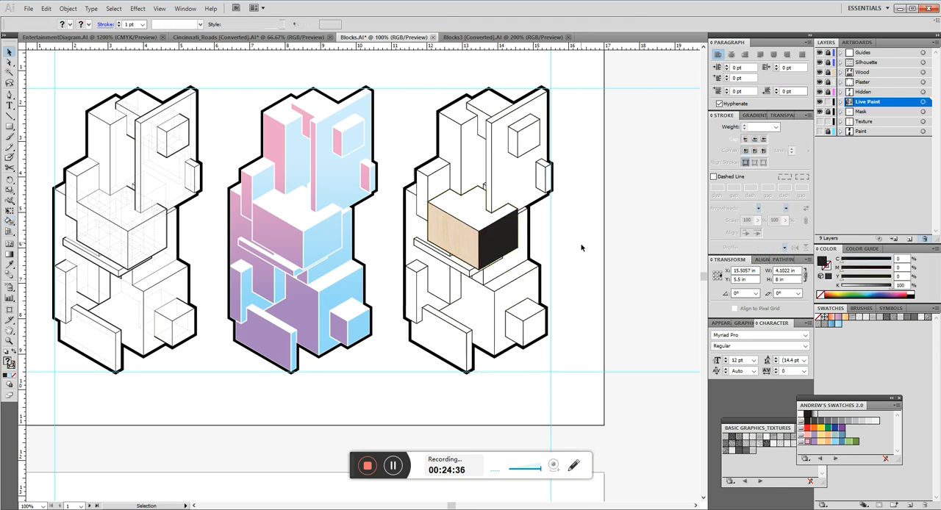
Try 15% opacity on the third drawing's Live Paint group, settle on 30%, and deselect the group.
{"action": "scroll", "coordinate": [535, 183], "scroll_direction": "up", "scroll_amount": 2}
{"action": "scroll", "coordinate": [534, 184], "scroll_direction": "down", "scroll_amount": 1}
{"action": "scroll", "coordinate": [507, 241], "scroll_direction": "up", "scroll_amount": 2}
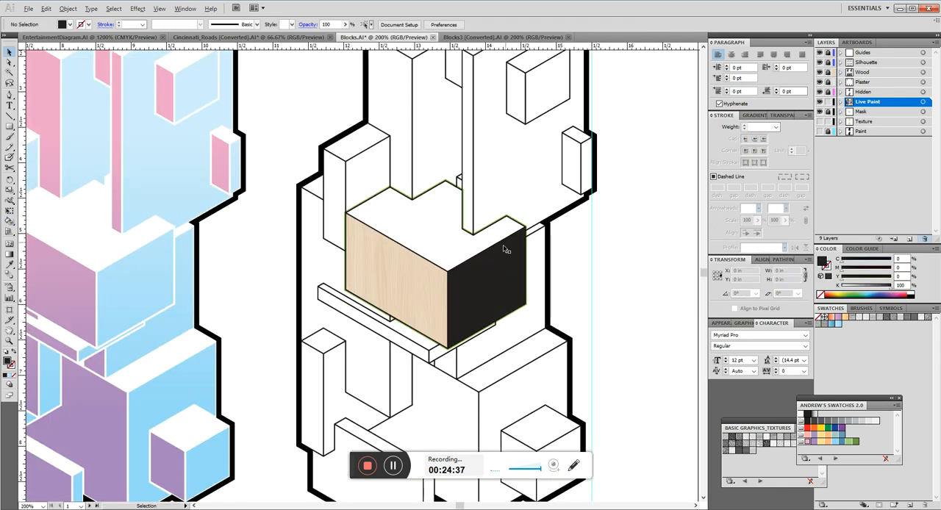
{"action": "left_click", "coordinate": [431, 226]}
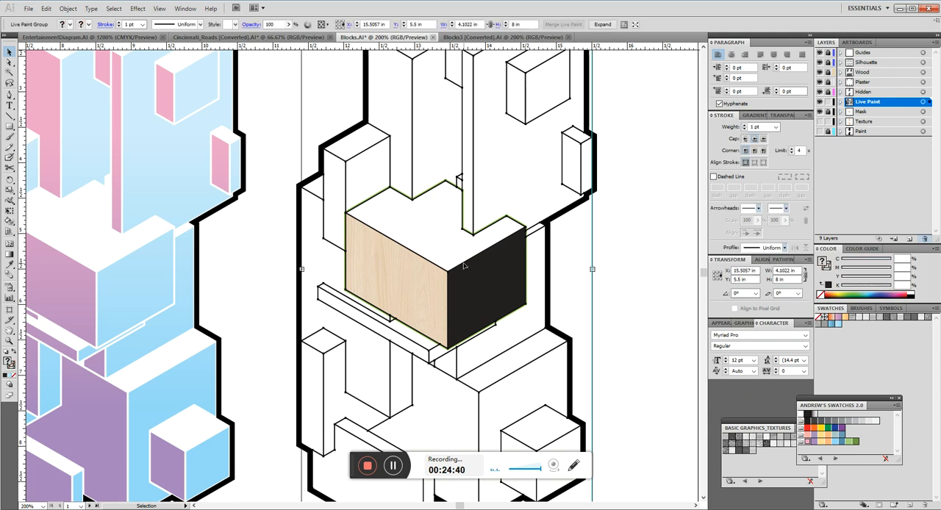
{"action": "scroll", "coordinate": [474, 297], "scroll_direction": "up", "scroll_amount": 1}
{"action": "scroll", "coordinate": [473, 295], "scroll_direction": "down", "scroll_amount": 2}
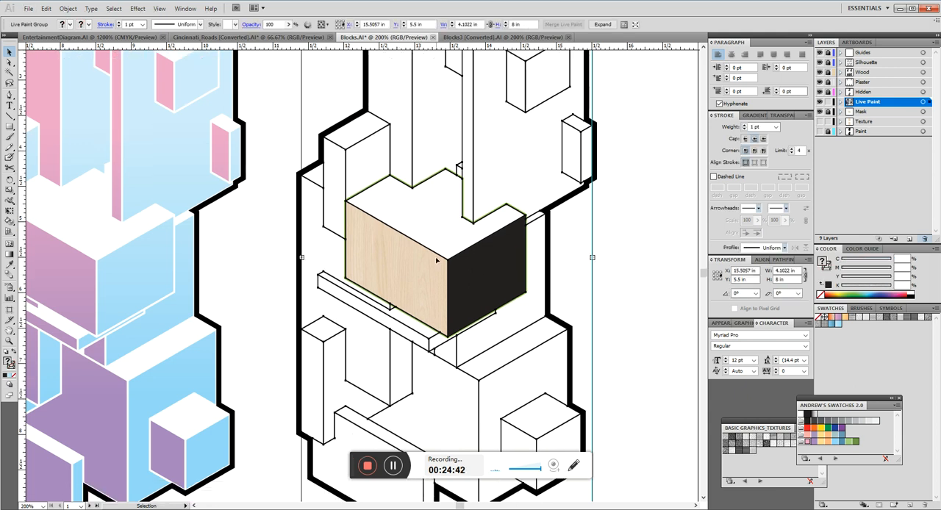
{"action": "left_click", "coordinate": [276, 24]}
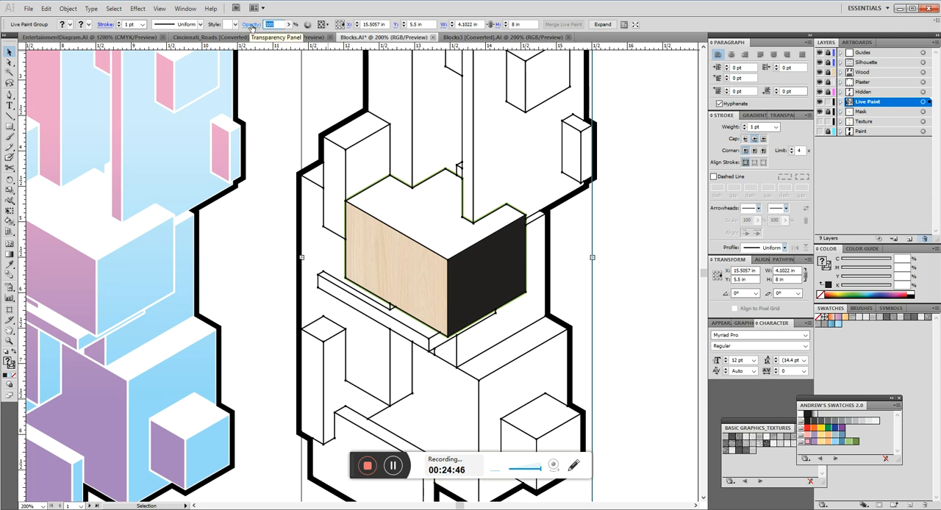
{"action": "type", "text": "15"}
{"action": "key", "text": "Return"}
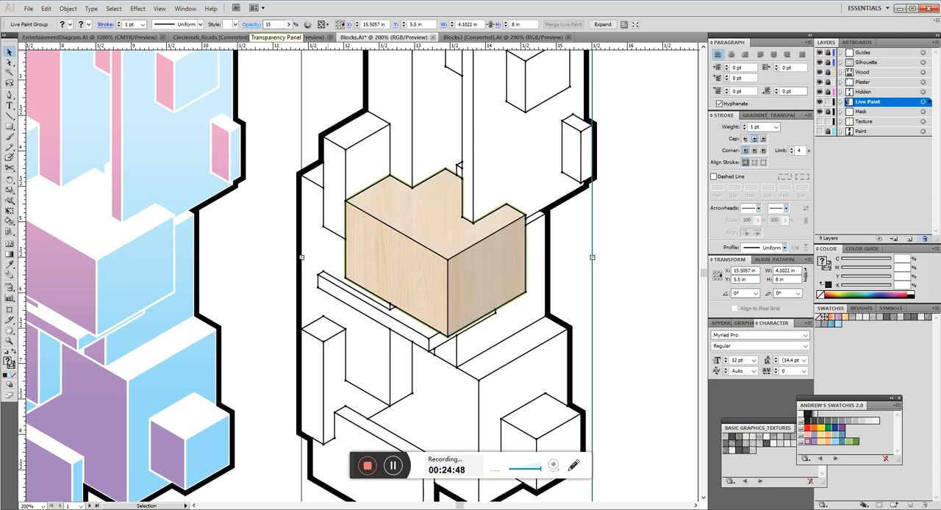
{"action": "left_click_drag", "start_coordinate": [277, 25], "coordinate": [237, 30]}
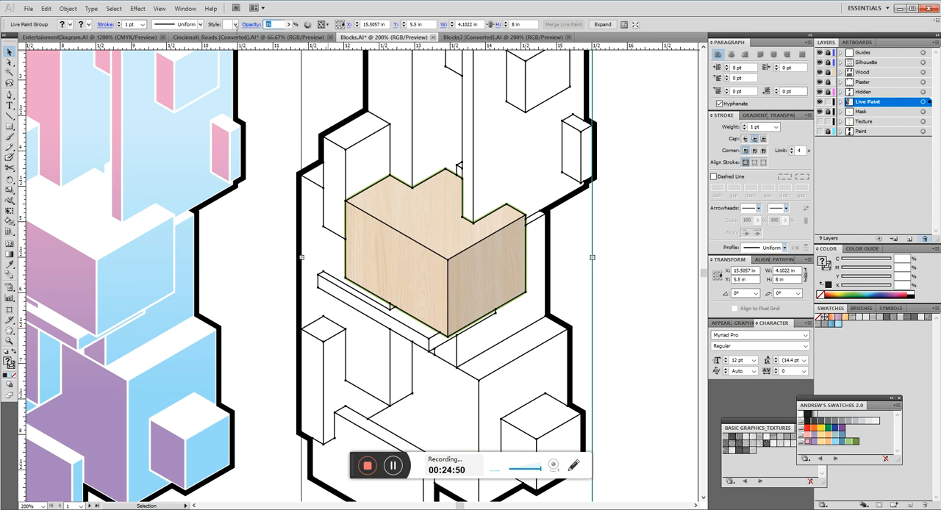
{"action": "type", "text": "30"}
{"action": "key", "text": "Return"}
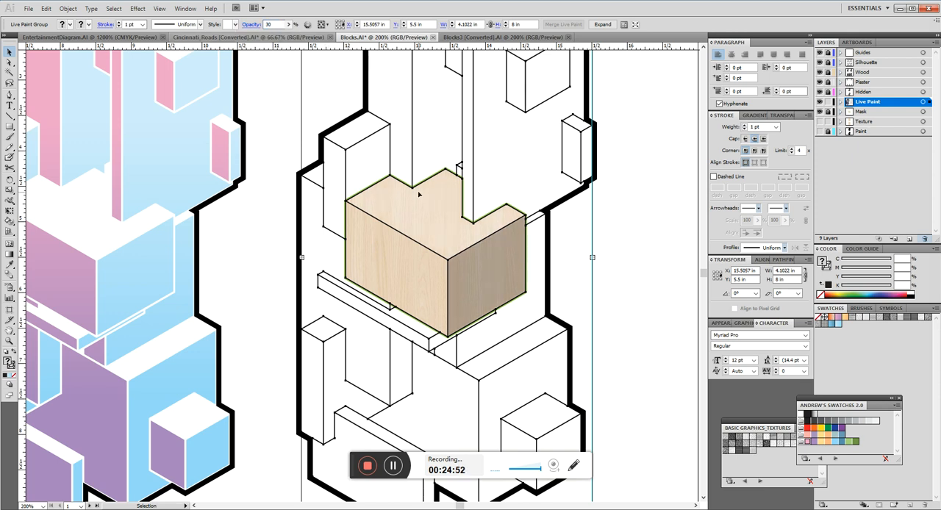
{"action": "left_click", "coordinate": [669, 287]}
{"action": "key", "text": "ctrl+1"}
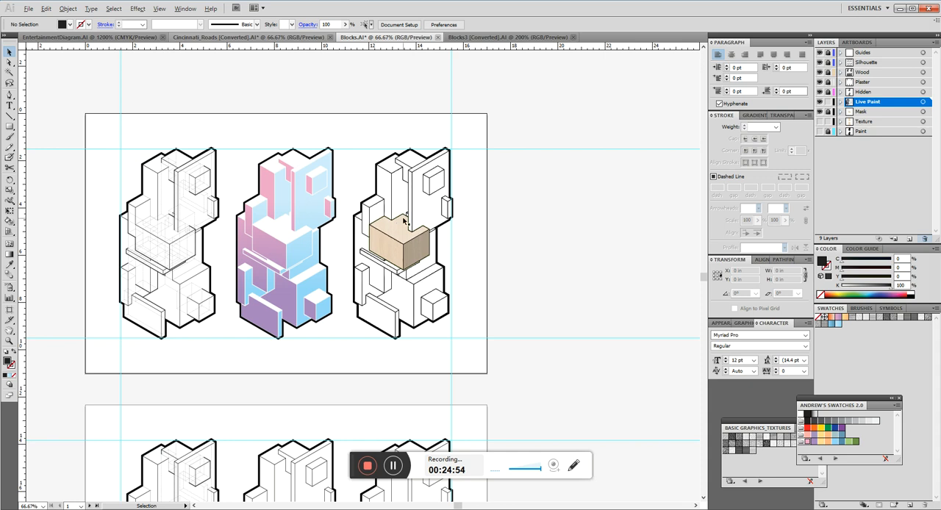
Try the Multiply blending mode on the Live Paint group and return it to Normal.
{"action": "scroll", "coordinate": [377, 239], "scroll_direction": "up", "scroll_amount": 2}
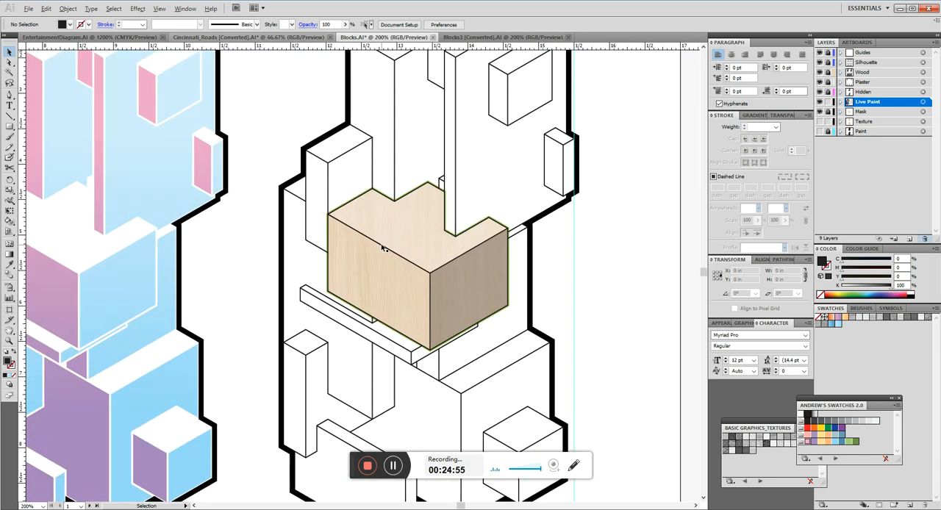
{"action": "left_click", "coordinate": [452, 280]}
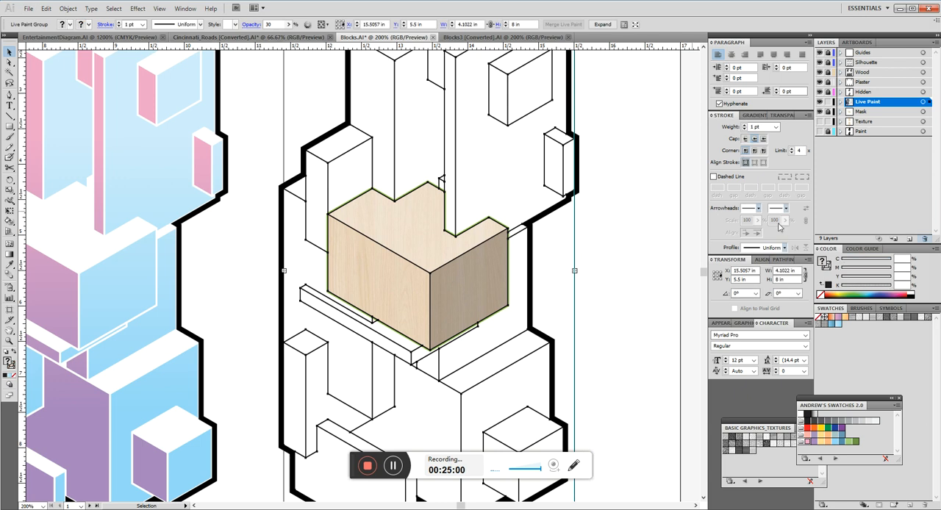
{"action": "left_click", "coordinate": [782, 115]}
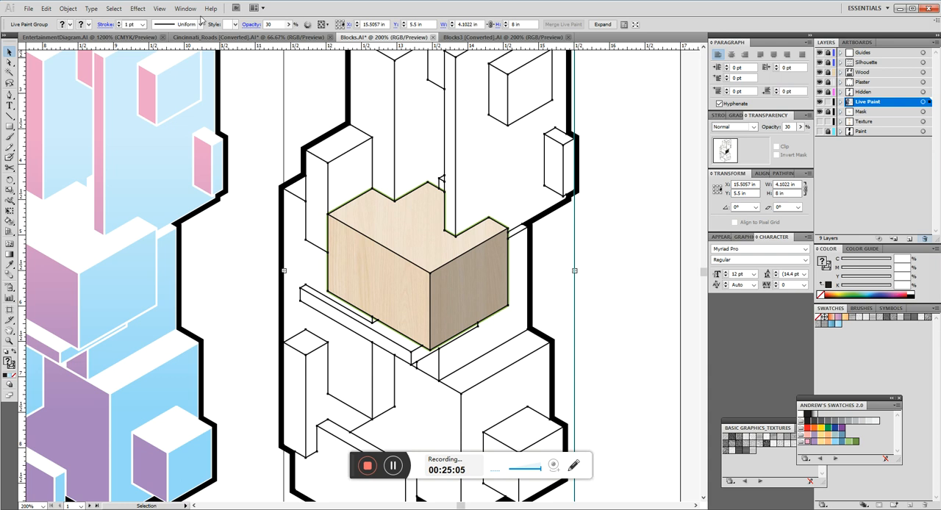
{"action": "left_click", "coordinate": [754, 127]}
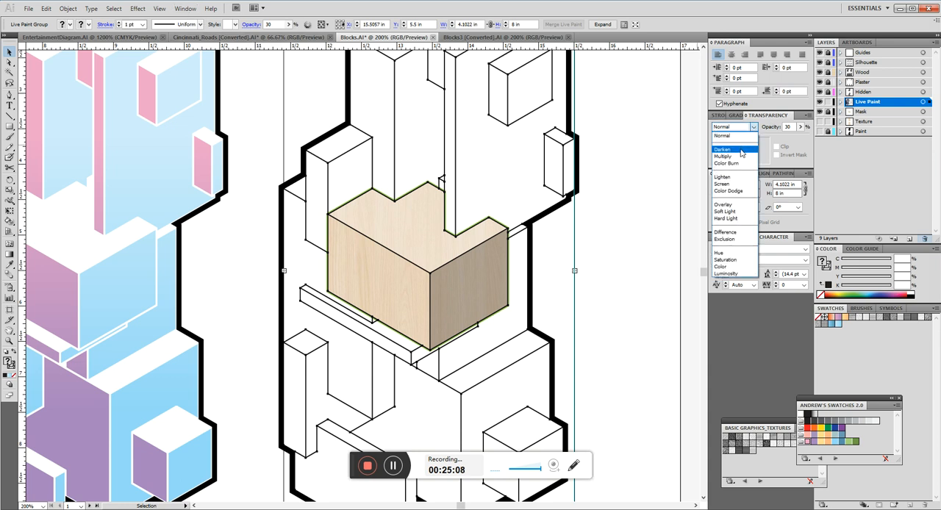
{"action": "left_click", "coordinate": [736, 157]}
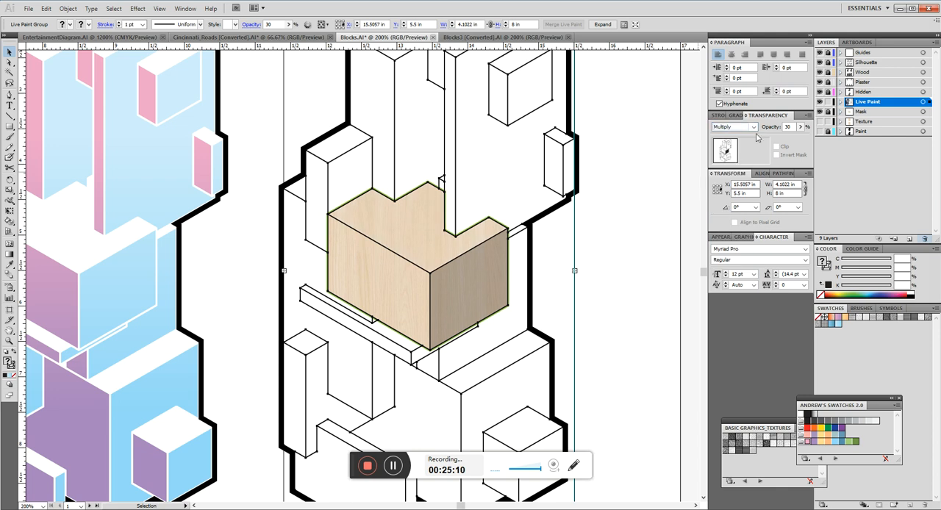
{"action": "left_click", "coordinate": [754, 127]}
{"action": "left_click", "coordinate": [741, 137]}
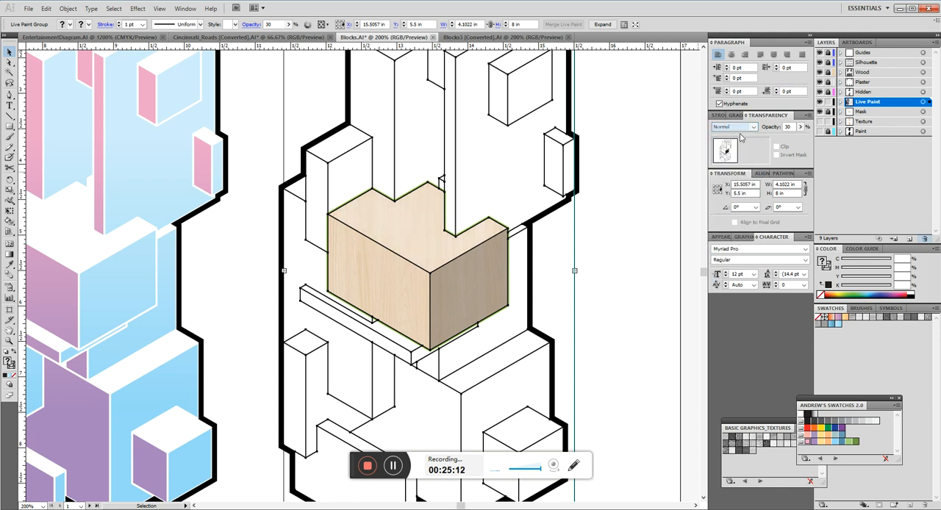
{"action": "left_click", "coordinate": [635, 201]}
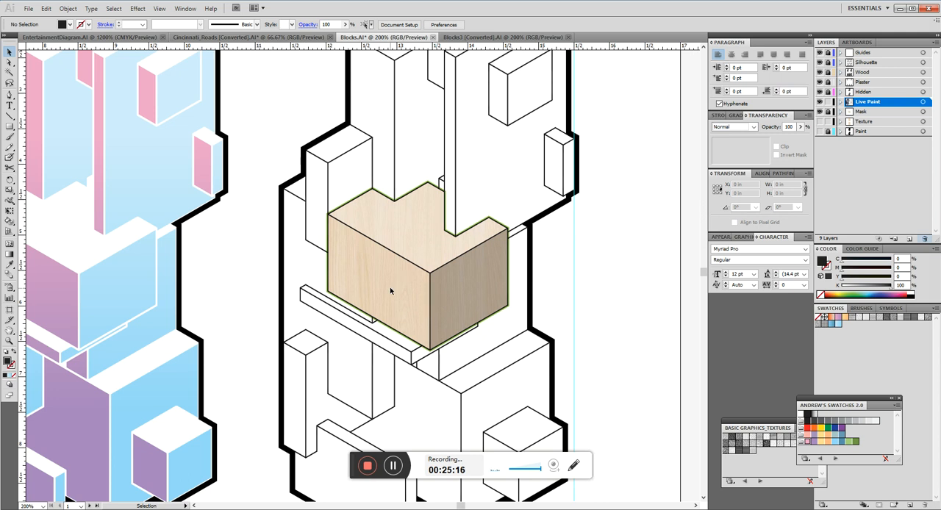
Shift the Live Paint group off the clipped wood texture and undo the move.
{"action": "left_click_drag", "start_coordinate": [256, 256], "coordinate": [307, 255]}
{"action": "scroll", "coordinate": [336, 253], "scroll_direction": "down", "scroll_amount": 2}
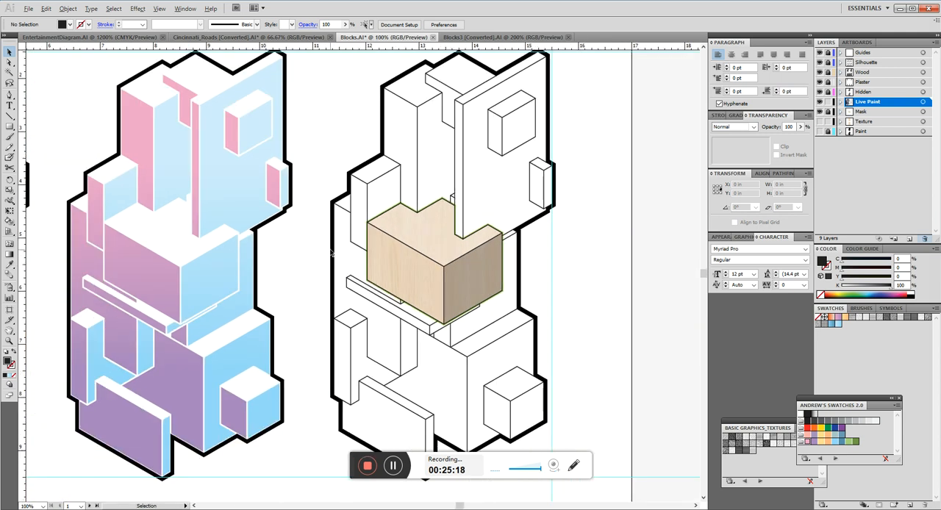
{"action": "scroll", "coordinate": [390, 246], "scroll_direction": "up", "scroll_amount": 1}
{"action": "left_click_drag", "start_coordinate": [410, 238], "coordinate": [431, 231]}
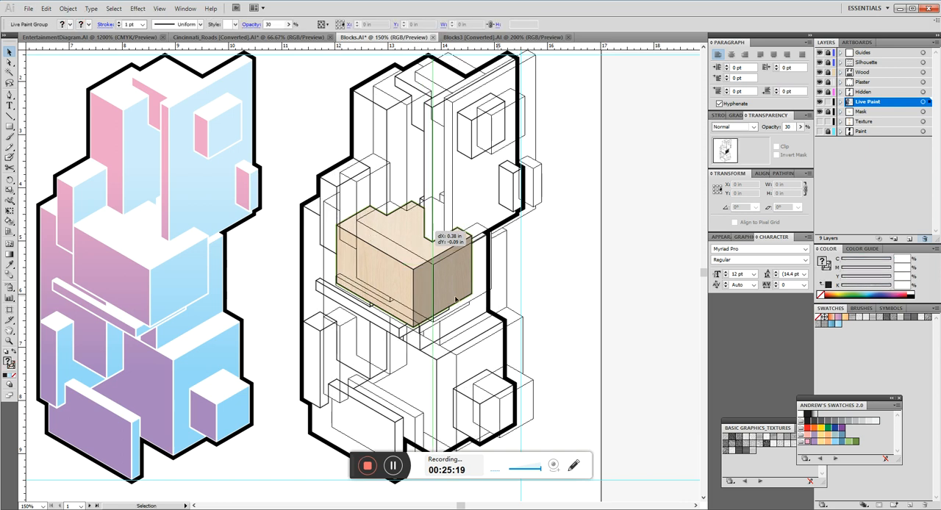
{"action": "left_click", "coordinate": [570, 261]}
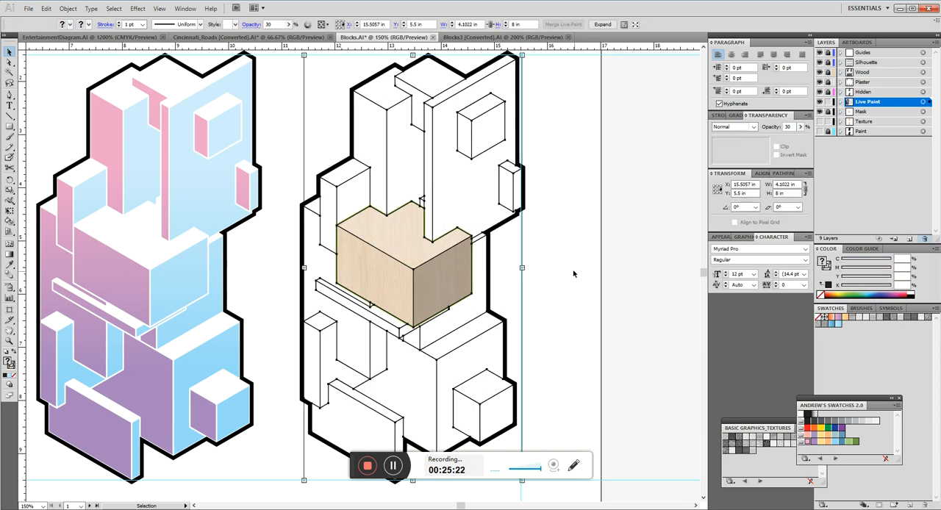
Compare the three axonometric drawings and examine the edges and shading of the wood-textured central block up close.
{"action": "left_click_drag", "start_coordinate": [431, 302], "coordinate": [477, 289]}
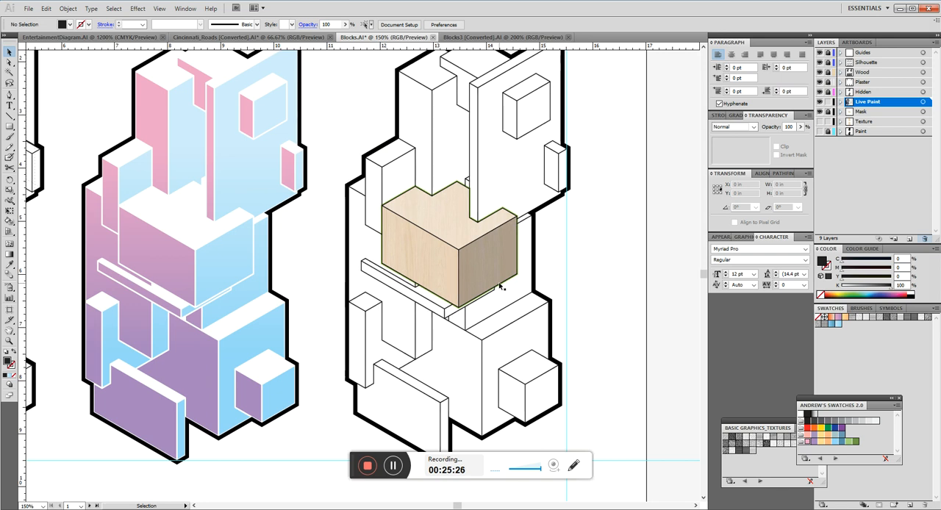
{"action": "left_click_drag", "start_coordinate": [598, 144], "coordinate": [585, 126]}
{"action": "left_click_drag", "start_coordinate": [575, 221], "coordinate": [609, 257]}
{"action": "left_click_drag", "start_coordinate": [332, 189], "coordinate": [444, 210]}
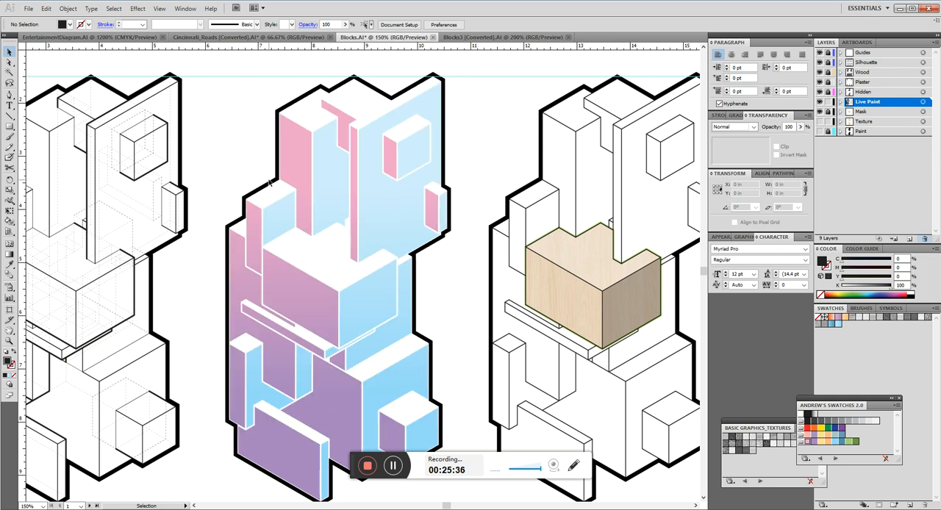
{"action": "left_click_drag", "start_coordinate": [477, 143], "coordinate": [285, 141]}
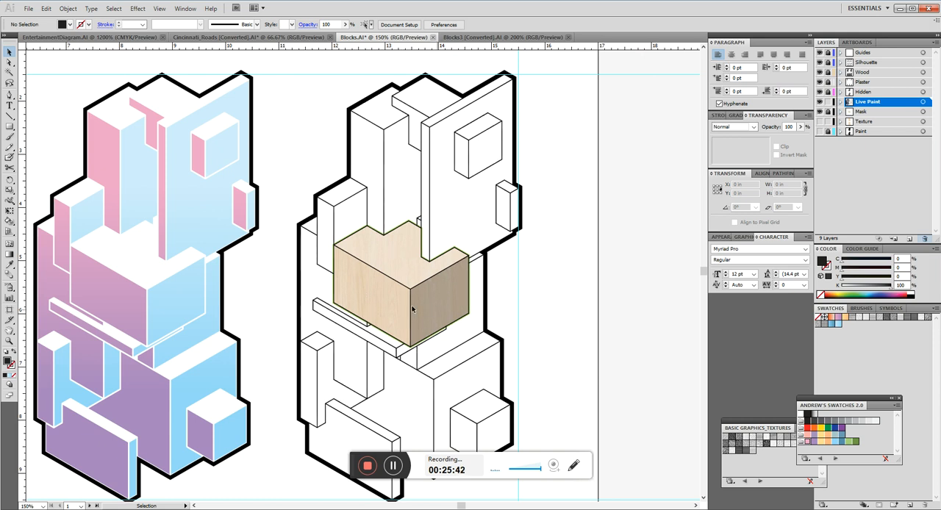
{"action": "scroll", "coordinate": [429, 211], "scroll_direction": "down", "scroll_amount": 1}
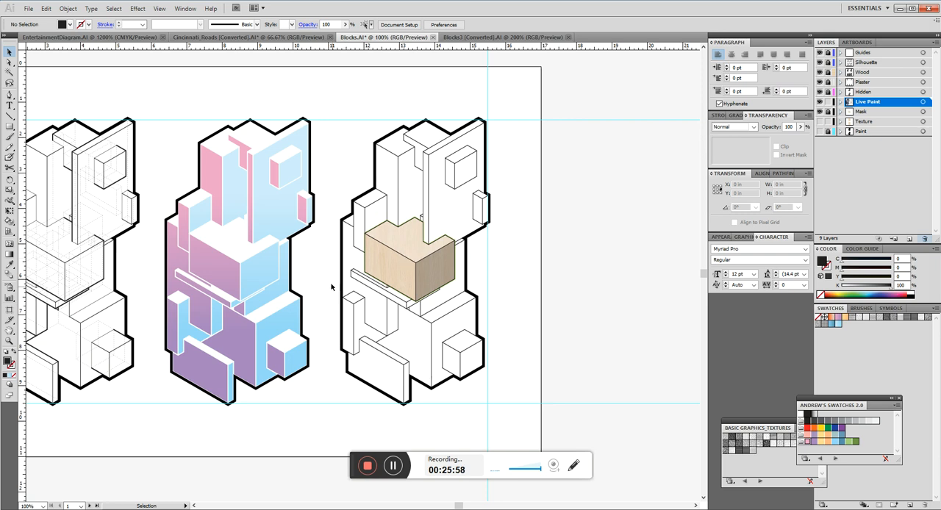
{"action": "left_click_drag", "start_coordinate": [265, 216], "coordinate": [470, 221]}
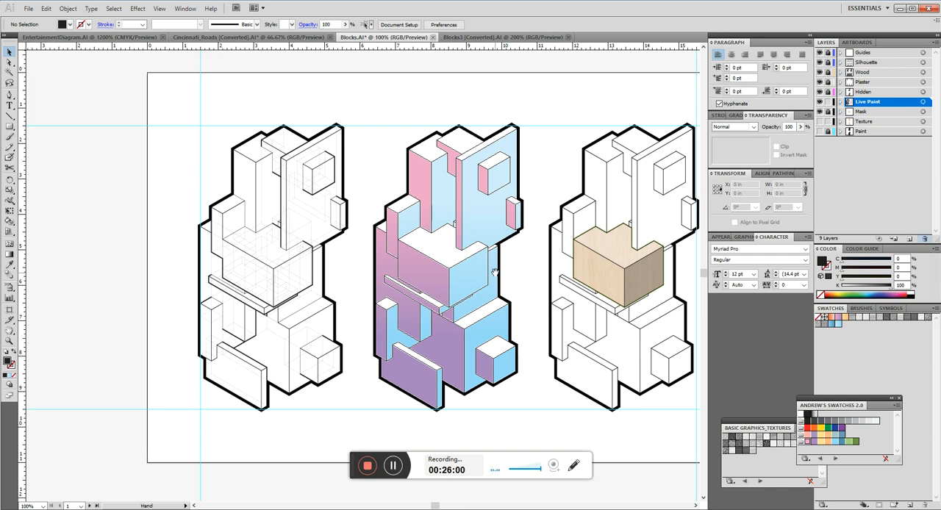
{"action": "left_click_drag", "start_coordinate": [484, 265], "coordinate": [334, 231]}
{"action": "scroll", "coordinate": [502, 204], "scroll_direction": "up", "scroll_amount": 5}
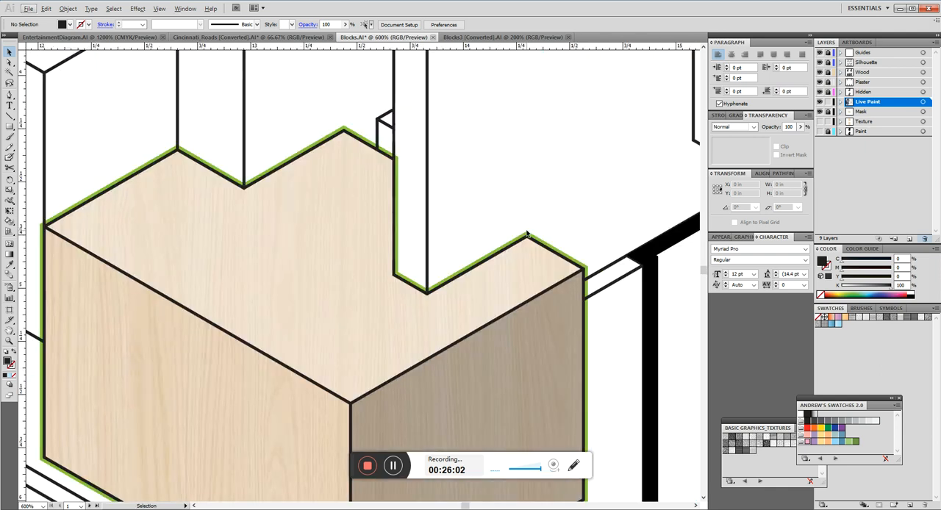
{"action": "scroll", "coordinate": [389, 263], "scroll_direction": "down", "scroll_amount": 2}
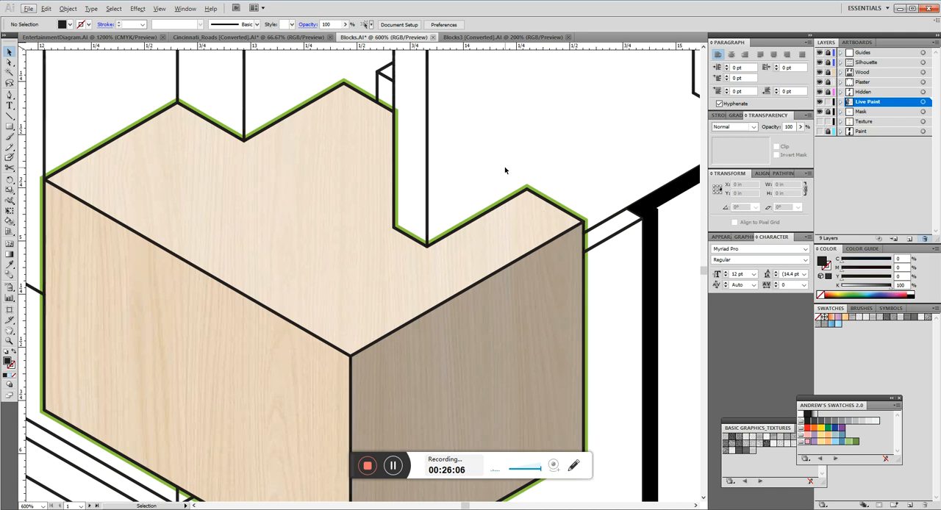
{"action": "scroll", "coordinate": [445, 238], "scroll_direction": "down", "scroll_amount": 6}
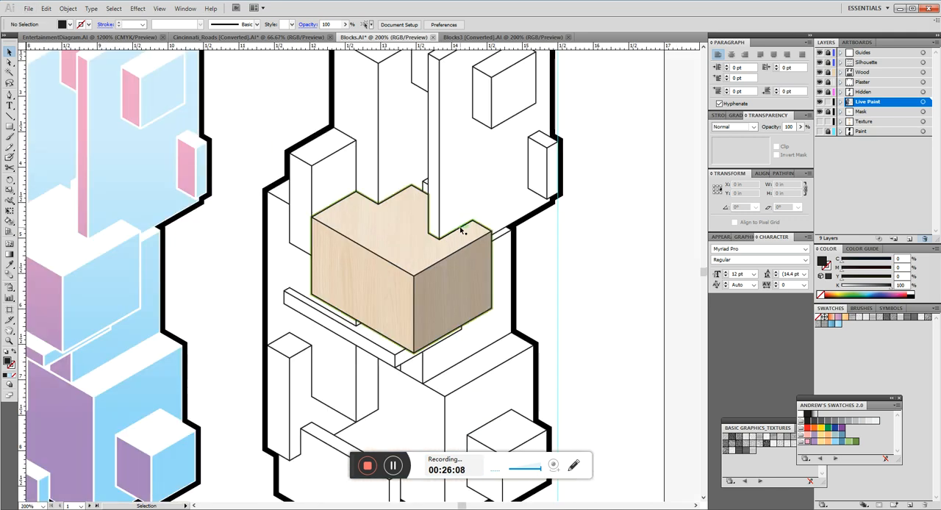
{"action": "scroll", "coordinate": [174, 205], "scroll_direction": "up", "scroll_amount": 2}
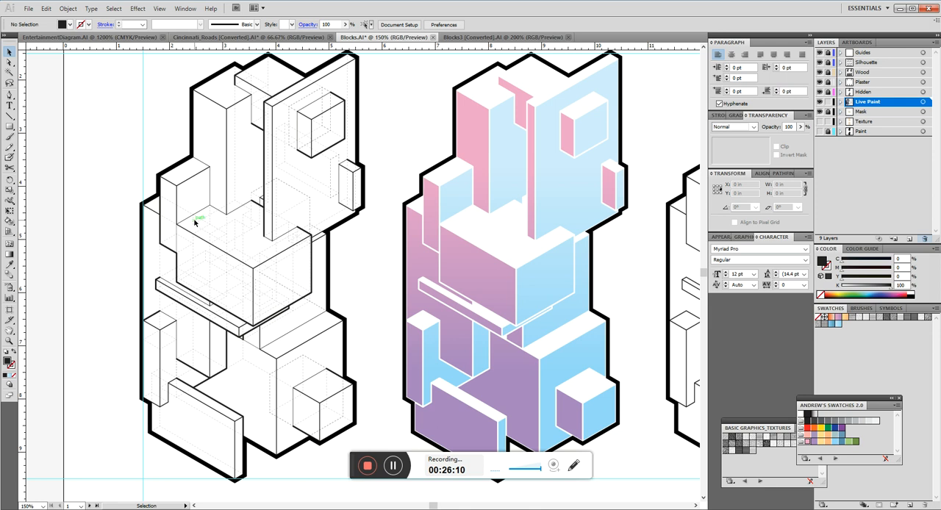
{"action": "scroll", "coordinate": [195, 222], "scroll_direction": "down", "scroll_amount": 2}
{"action": "scroll", "coordinate": [651, 213], "scroll_direction": "up", "scroll_amount": 4}
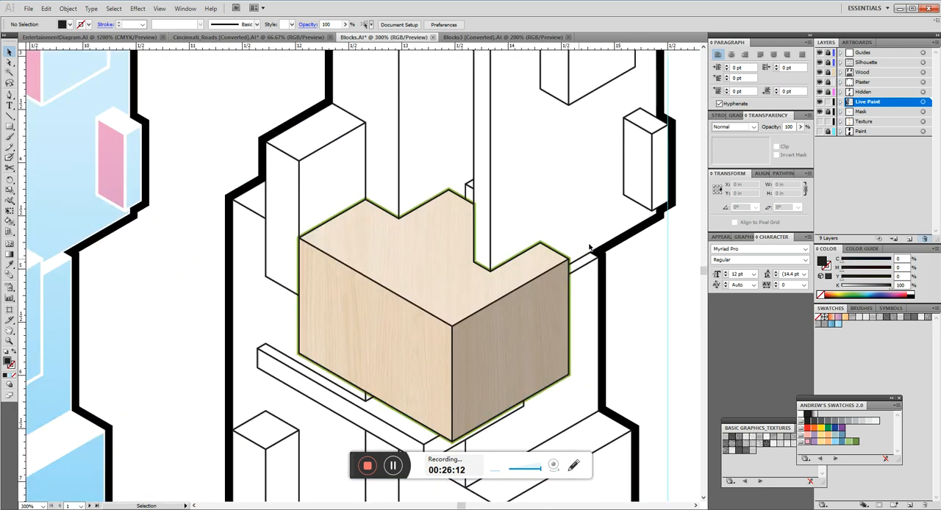
Lock the Live Paint layer, unlock the Mask layer, and select and deselect the clipped wood group beneath the shading.
{"action": "left_click", "coordinate": [529, 316]}
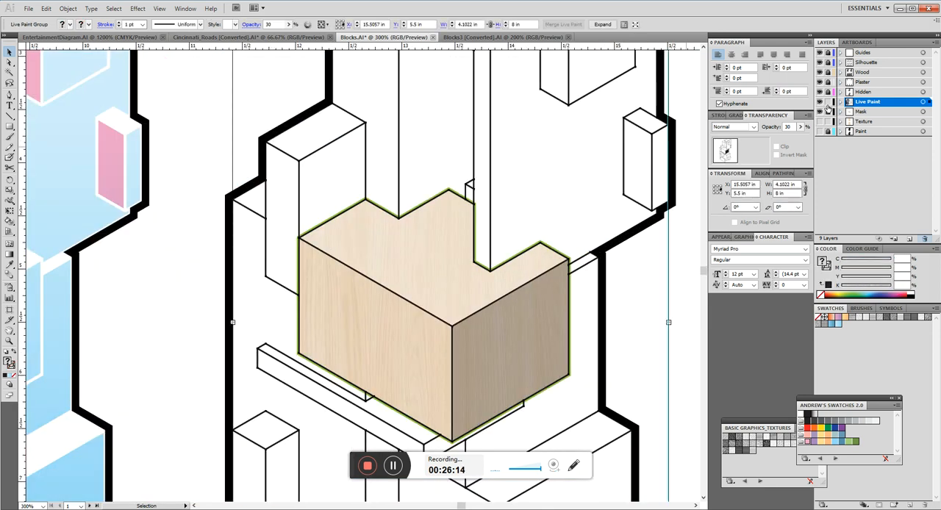
{"action": "left_click", "coordinate": [828, 103]}
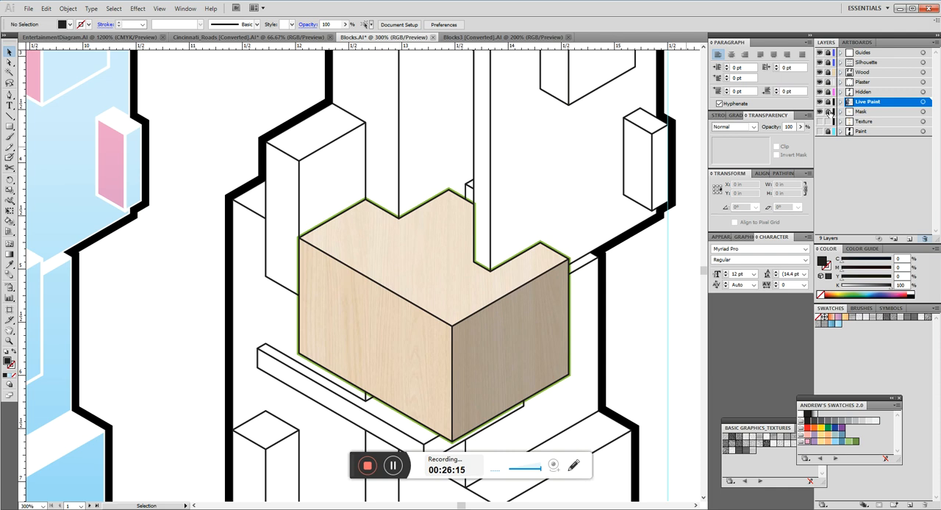
{"action": "left_click", "coordinate": [509, 340]}
{"action": "left_click_drag", "start_coordinate": [596, 277], "coordinate": [479, 261]}
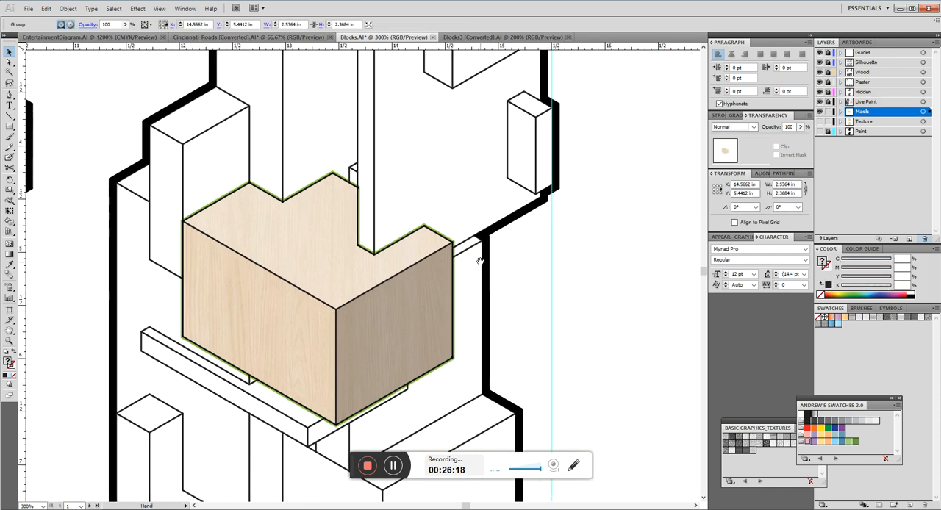
{"action": "left_click", "coordinate": [599, 250]}
{"action": "left_click", "coordinate": [370, 328]}
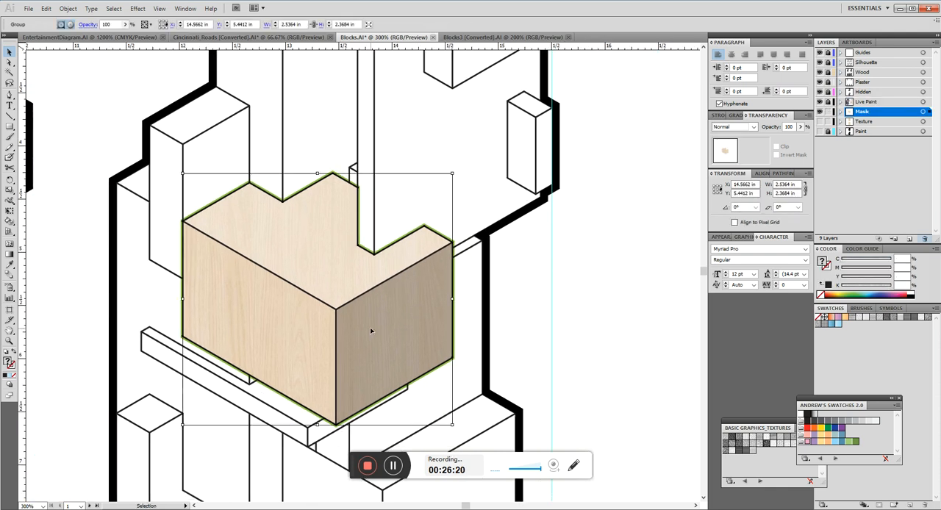
{"action": "left_click", "coordinate": [423, 206]}
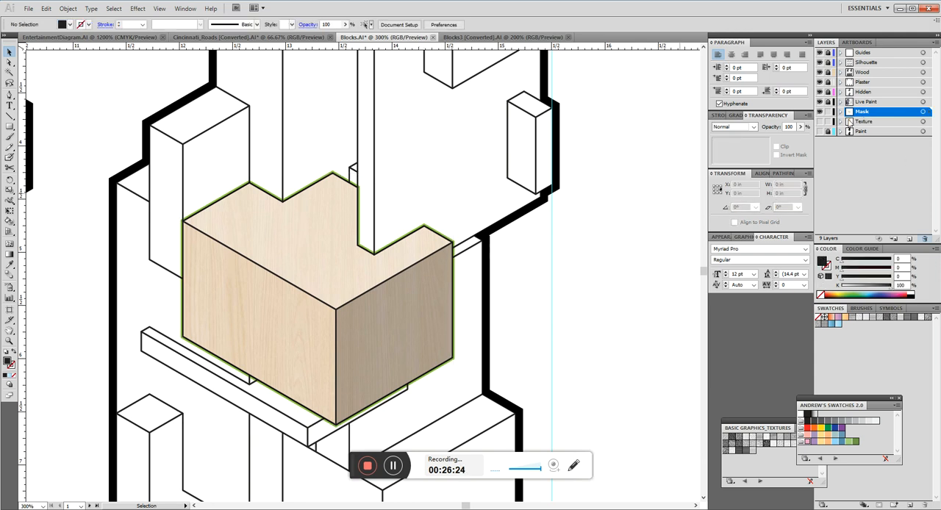
Temporarily show the Texture layer to inspect the full wood image, hide it again and make Mask the active layer.
{"action": "left_click", "coordinate": [820, 121]}
{"action": "left_click", "coordinate": [610, 272]}
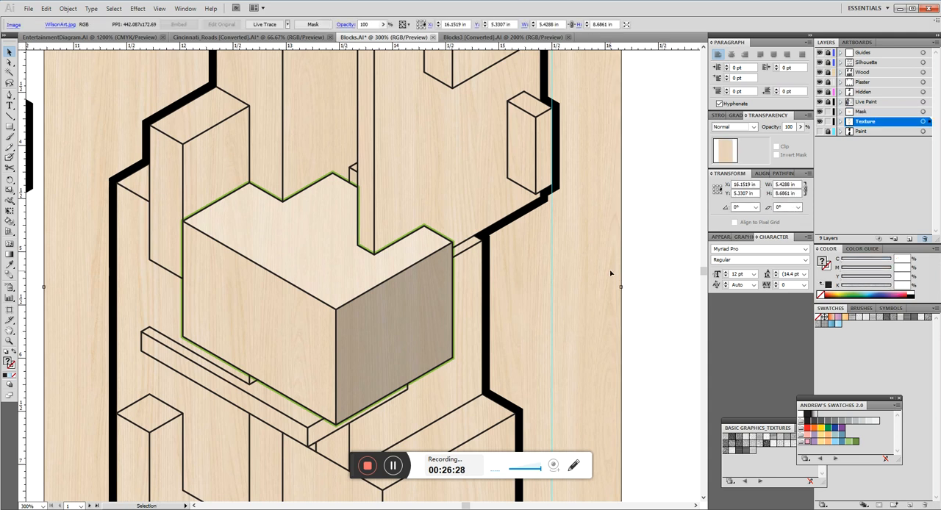
{"action": "left_click", "coordinate": [649, 260]}
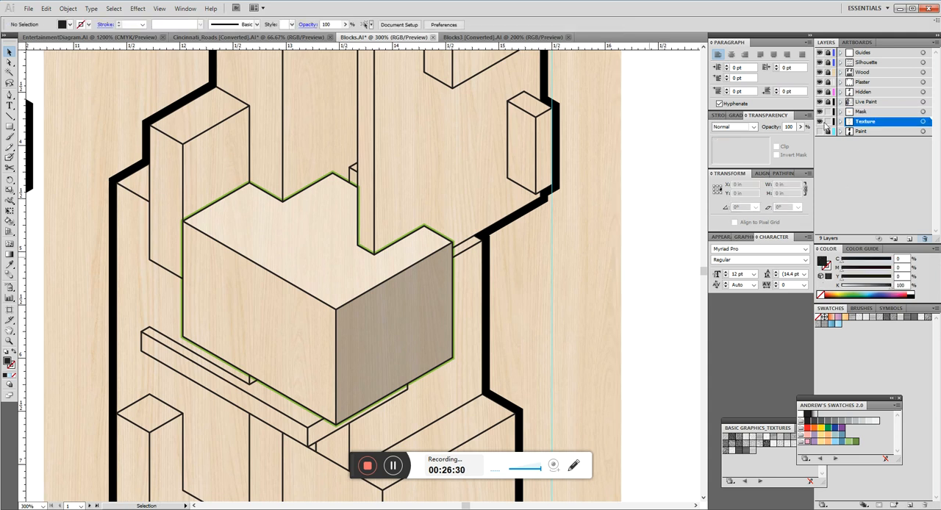
{"action": "left_click", "coordinate": [819, 111]}
{"action": "left_click", "coordinate": [861, 111]}
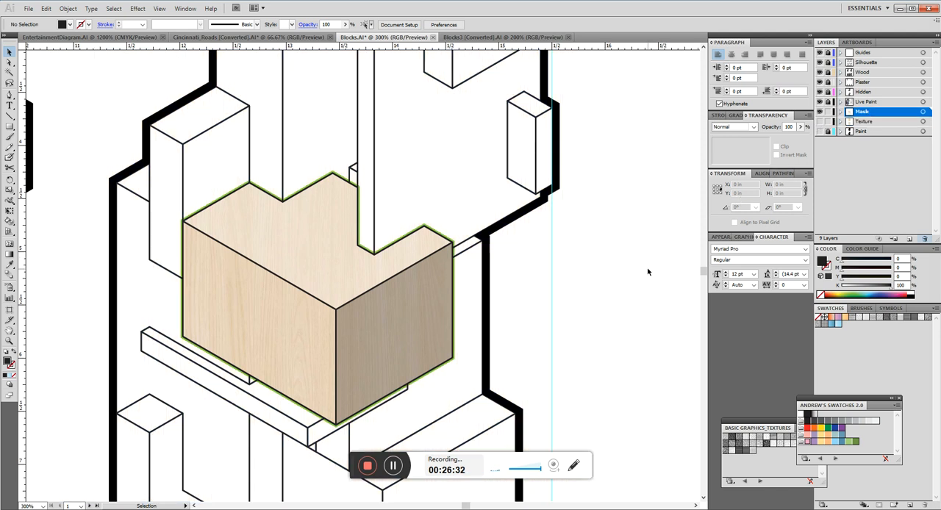
Set up the Pen tool on the Mask layer with no fill and a 3 pt dark green stroke.
{"action": "left_click", "coordinate": [444, 239]}
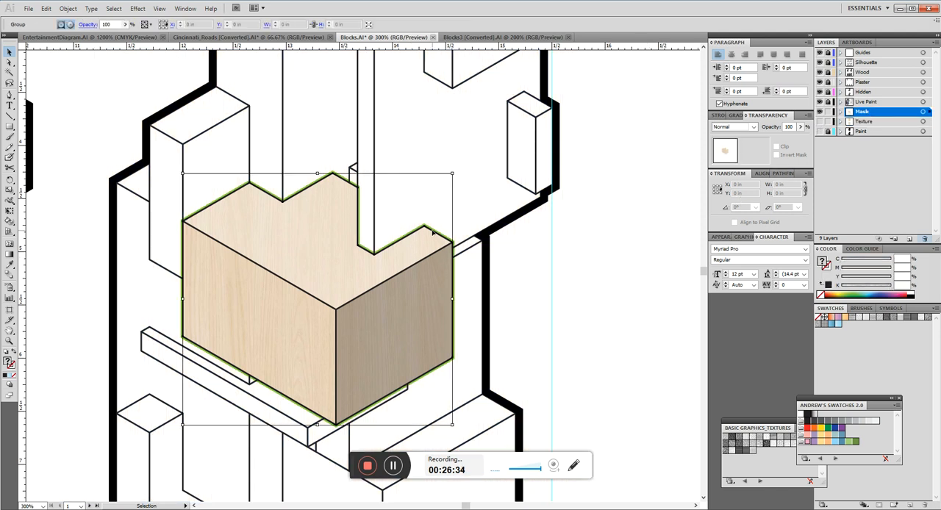
{"action": "left_click", "coordinate": [578, 294]}
{"action": "key", "text": "p"}
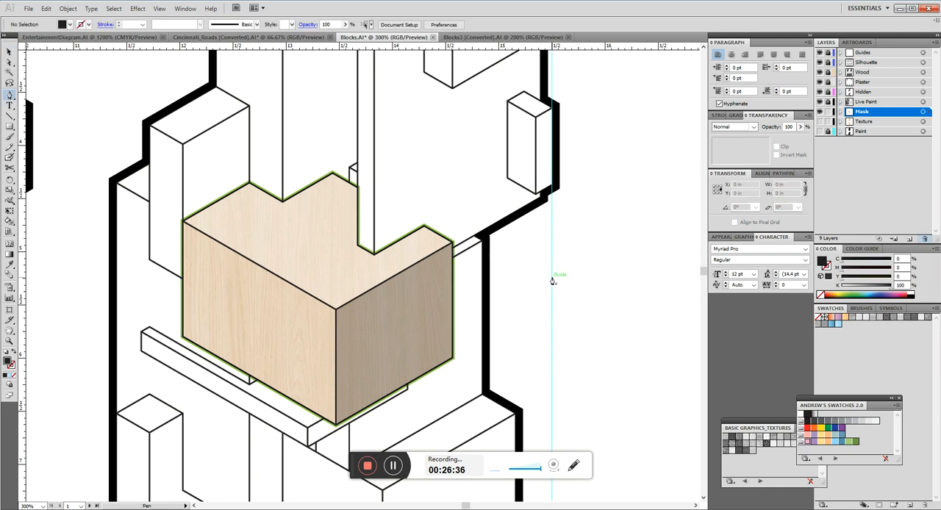
{"action": "left_click", "coordinate": [820, 294]}
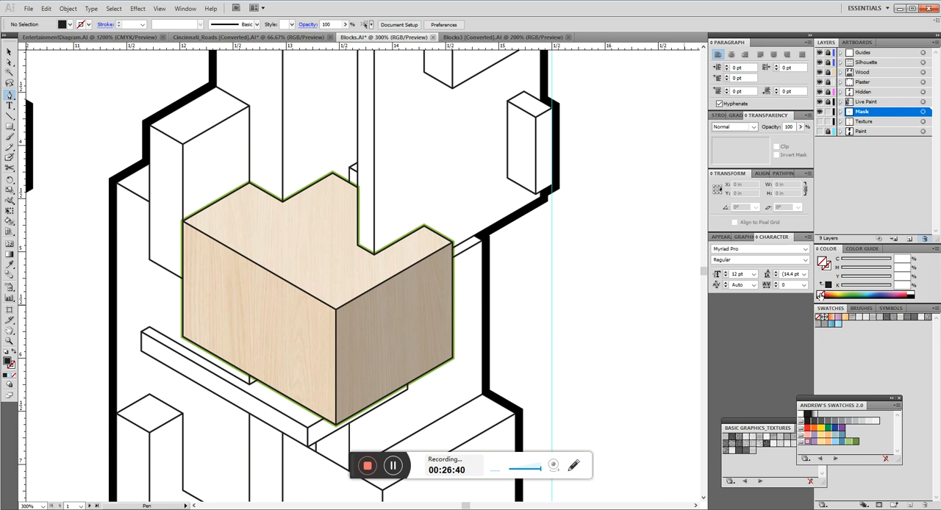
{"action": "left_click", "coordinate": [863, 292]}
{"action": "left_click", "coordinate": [720, 116]}
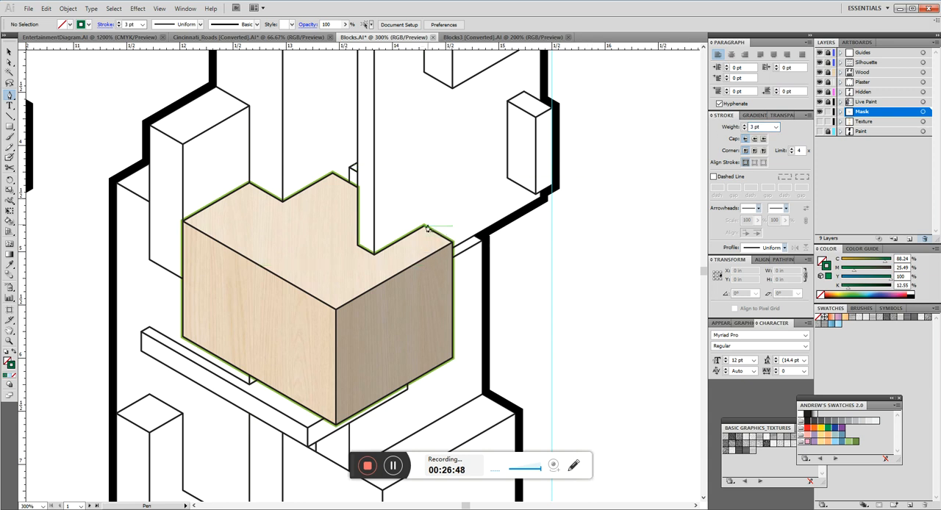
Trace a closed four-sided outline, about 0.63 by 0.62 in, over the block's top-face corner hidden behind the vertical panel, and deselect it.
{"action": "left_click_drag", "start_coordinate": [424, 230], "coordinate": [377, 203]}
{"action": "left_click", "coordinate": [358, 189]}
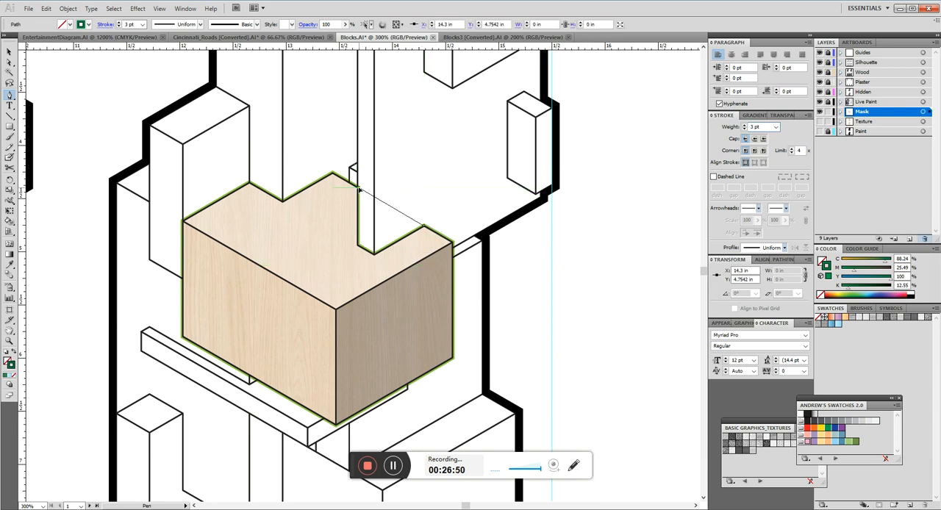
{"action": "left_click", "coordinate": [424, 226]}
{"action": "left_click", "coordinate": [358, 245]}
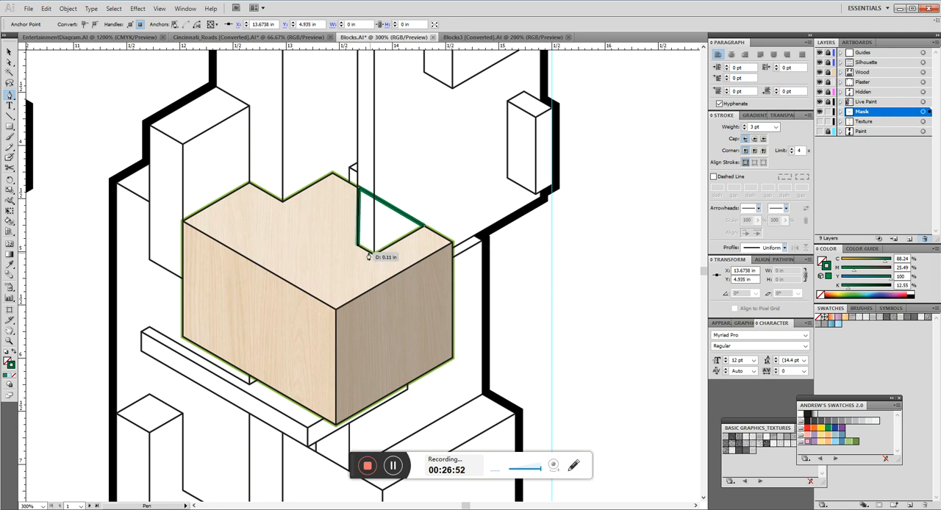
{"action": "left_click", "coordinate": [374, 254]}
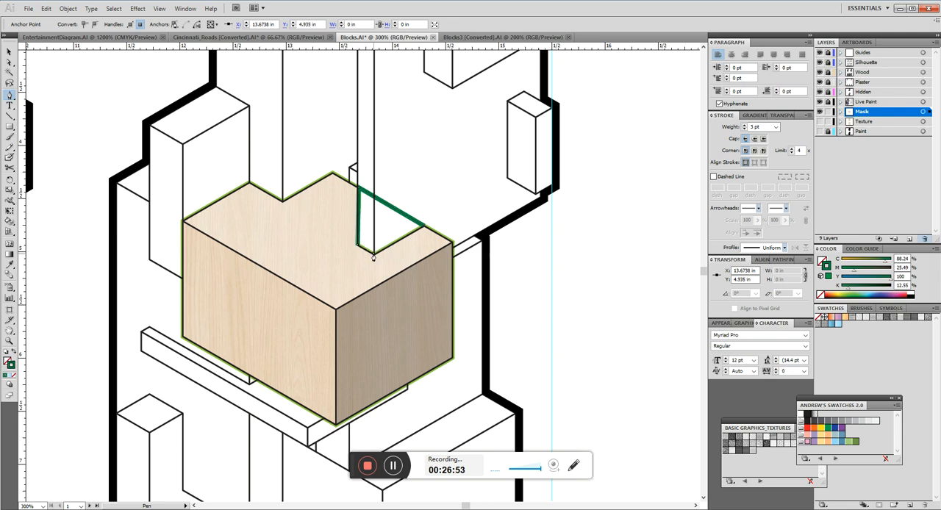
{"action": "left_click", "coordinate": [424, 227]}
{"action": "key", "text": "v"}
{"action": "left_click", "coordinate": [447, 188]}
{"action": "mouse_move", "coordinate": [423, 148]}
{"action": "left_mouse_down"}
{"action": "mouse_move", "coordinate": [548, 179]}
{"action": "mouse_move", "coordinate": [420, 165]}
{"action": "left_mouse_up"}
Paste a copy of the WilsonArt.jpg wood image, send it behind the green outline, and clip it to that shape with a clipping mask.
{"action": "key", "text": "a"}
{"action": "left_click", "coordinate": [403, 233]}
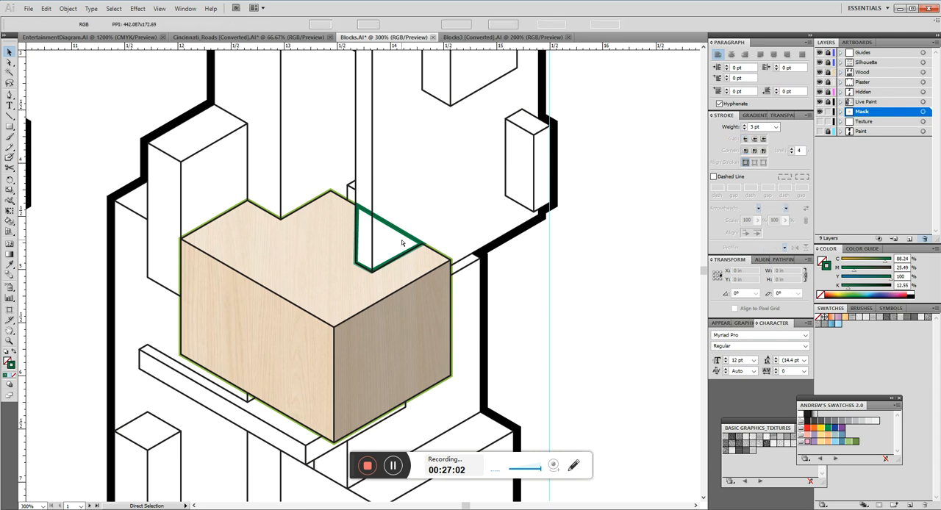
{"action": "key", "text": "Delete"}
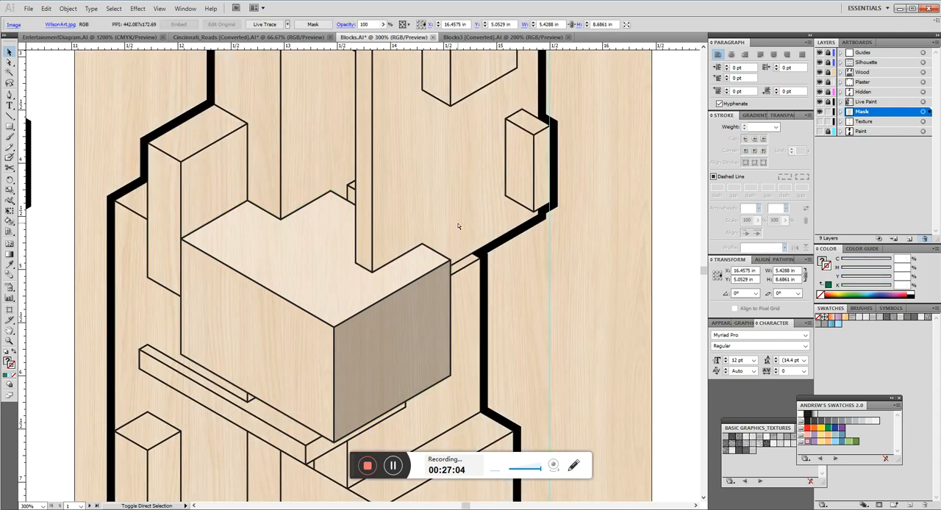
{"action": "key", "text": "ctrl+z"}
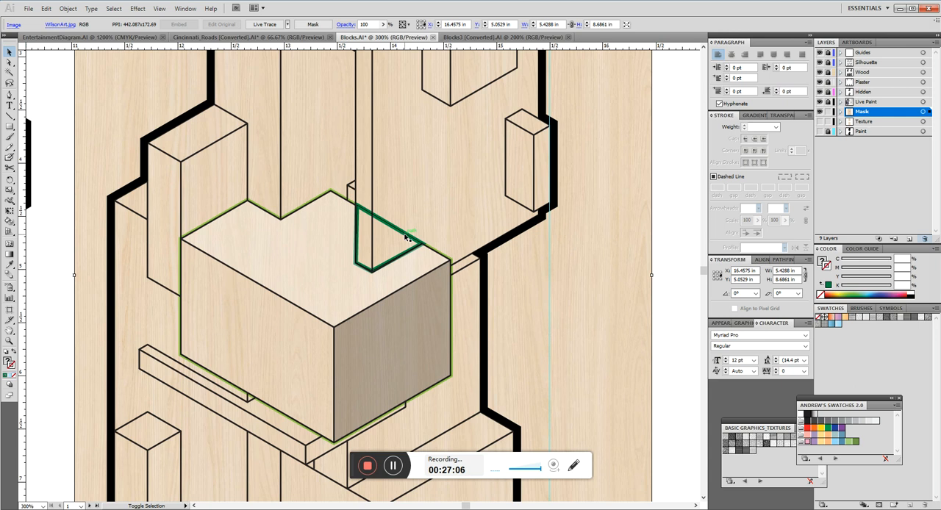
{"action": "right_click", "coordinate": [405, 237]}
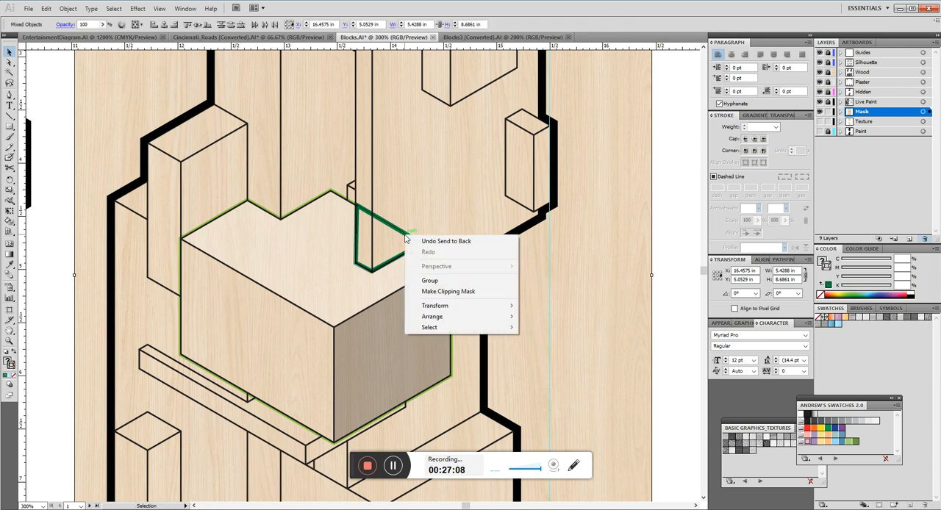
{"action": "left_click", "coordinate": [445, 292]}
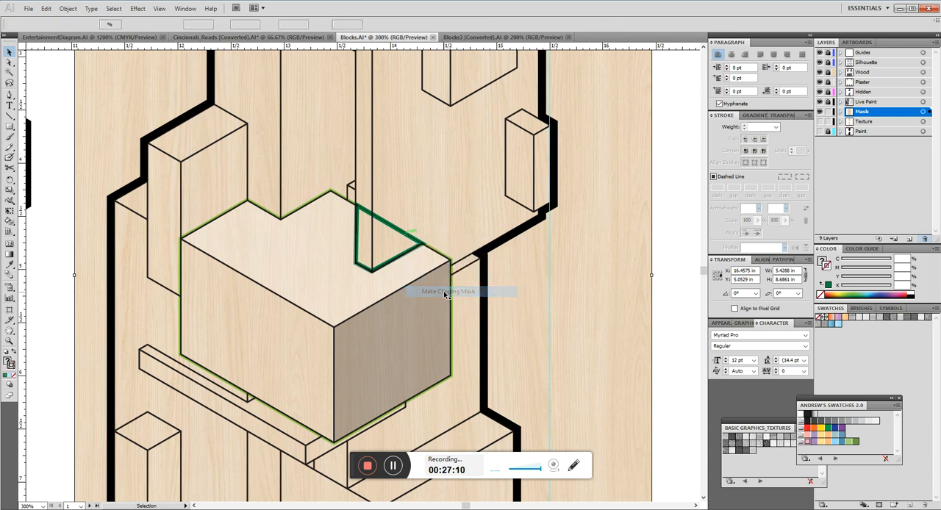
{"action": "left_click", "coordinate": [517, 289]}
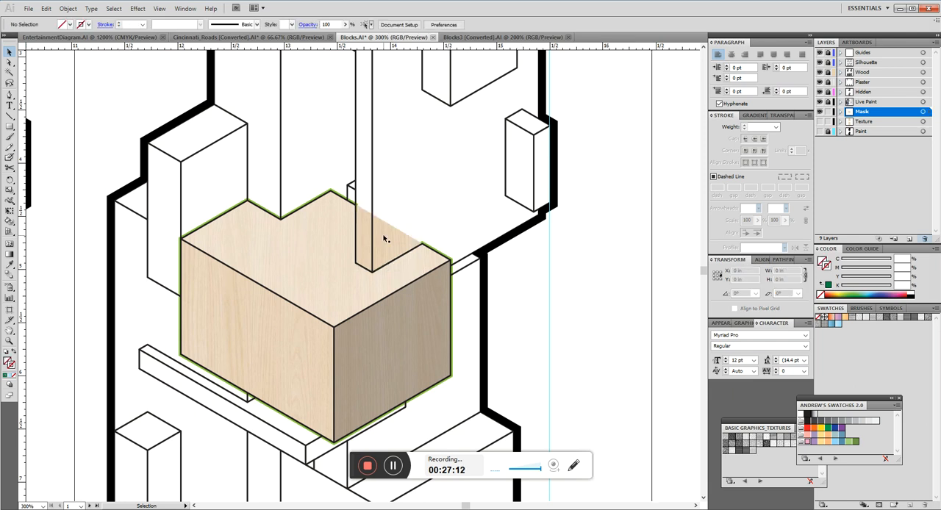
Try opacities of 50% and 30% on the clipped wood piece over the hidden corner, and view it against the drawing.
{"action": "left_click", "coordinate": [383, 238]}
{"action": "left_click_drag", "start_coordinate": [427, 181], "coordinate": [518, 183]}
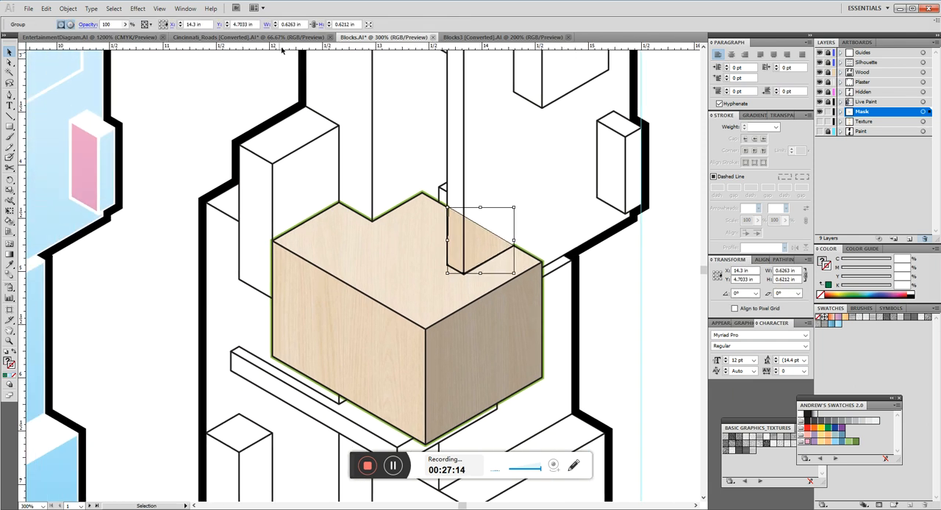
{"action": "left_click", "coordinate": [506, 185]}
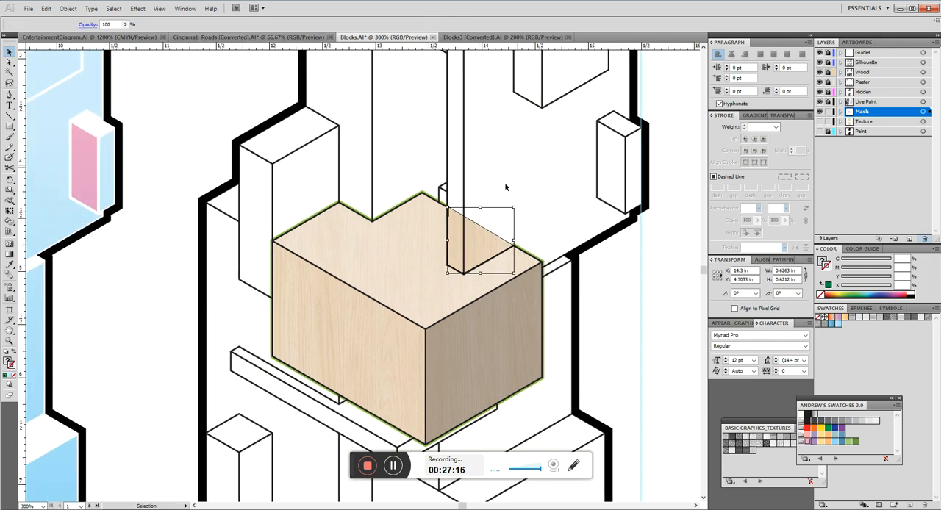
{"action": "left_click", "coordinate": [485, 231]}
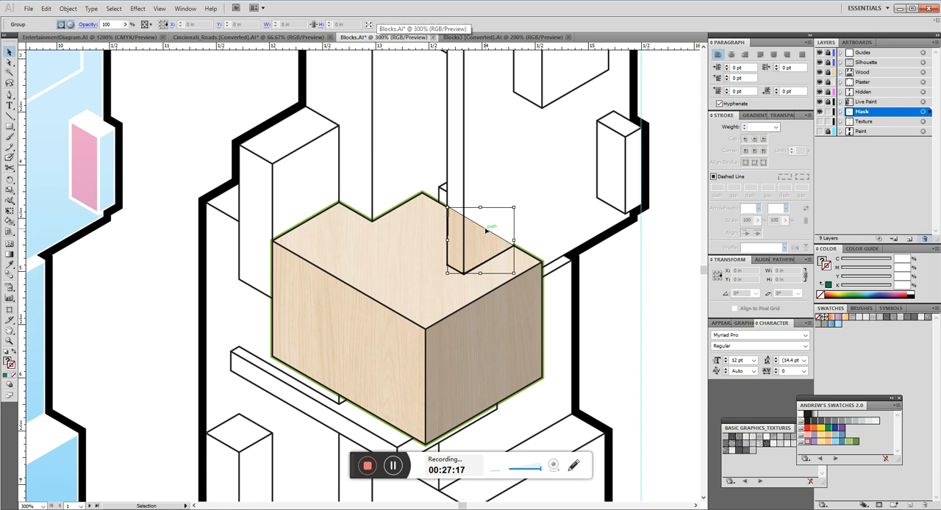
{"action": "left_click", "coordinate": [110, 24]}
{"action": "type", "text": "50"}
{"action": "key", "text": "Return"}
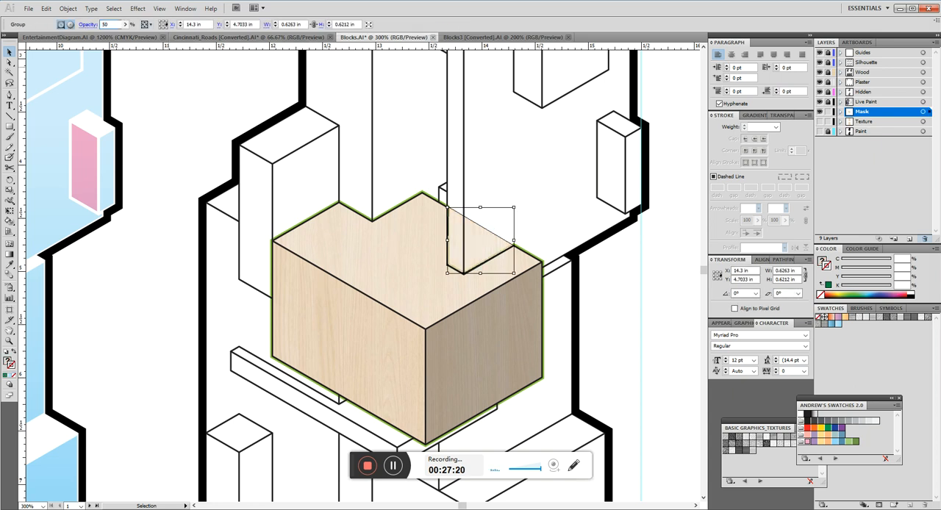
{"action": "type", "text": "30"}
{"action": "key", "text": "Return"}
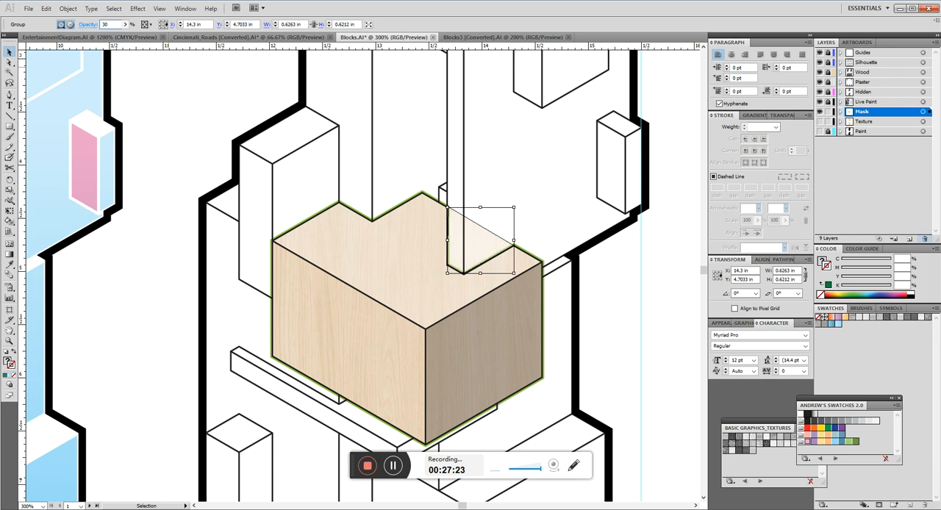
{"action": "left_click", "coordinate": [535, 174]}
{"action": "scroll", "coordinate": [367, 208], "scroll_direction": "down", "scroll_amount": 2}
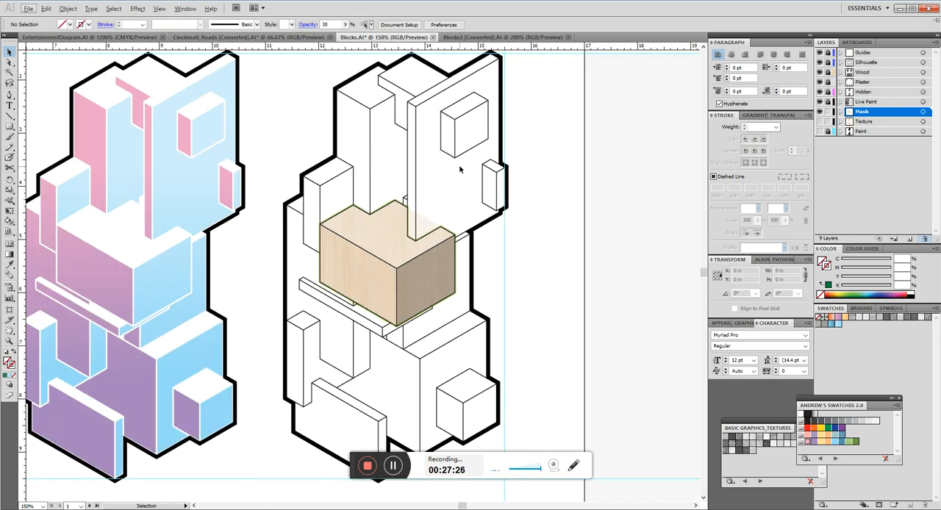
Set the opacity of the clipped corner piece back to 50%.
{"action": "scroll", "coordinate": [452, 178], "scroll_direction": "up", "scroll_amount": 1}
{"action": "left_click", "coordinate": [420, 227]}
{"action": "left_click", "coordinate": [117, 25]}
{"action": "type", "text": "50"}
{"action": "key", "text": "Return"}
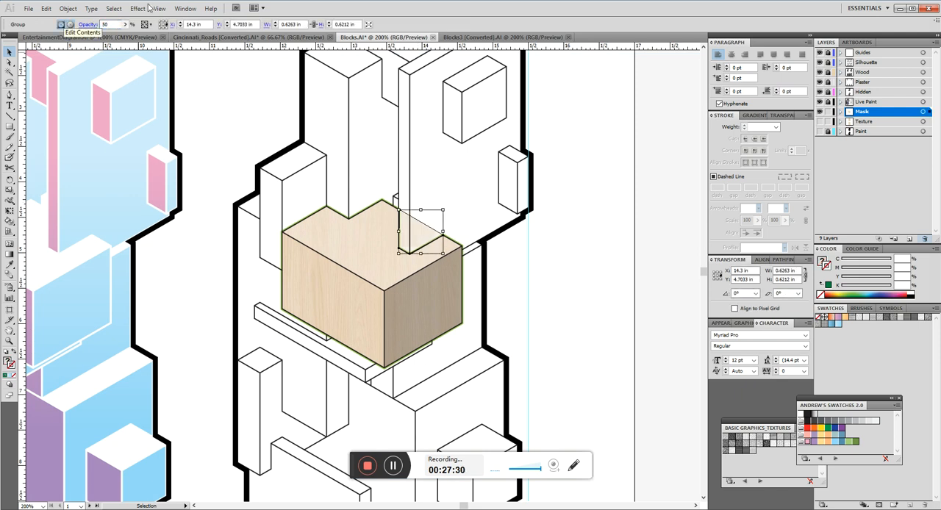
Reselect the clipped corner piece, set its opacity to 35%, and deselect it.
{"action": "left_click", "coordinate": [454, 218]}
{"action": "left_click", "coordinate": [416, 239]}
{"action": "left_click", "coordinate": [111, 24]}
{"action": "type", "text": "35"}
{"action": "key", "text": "Return"}
{"action": "left_click", "coordinate": [473, 194]}
Compare the third drawing with its neighbours and examine the wood-textured block and its semi-transparent corner up close.
{"action": "left_click_drag", "start_coordinate": [480, 281], "coordinate": [513, 288]}
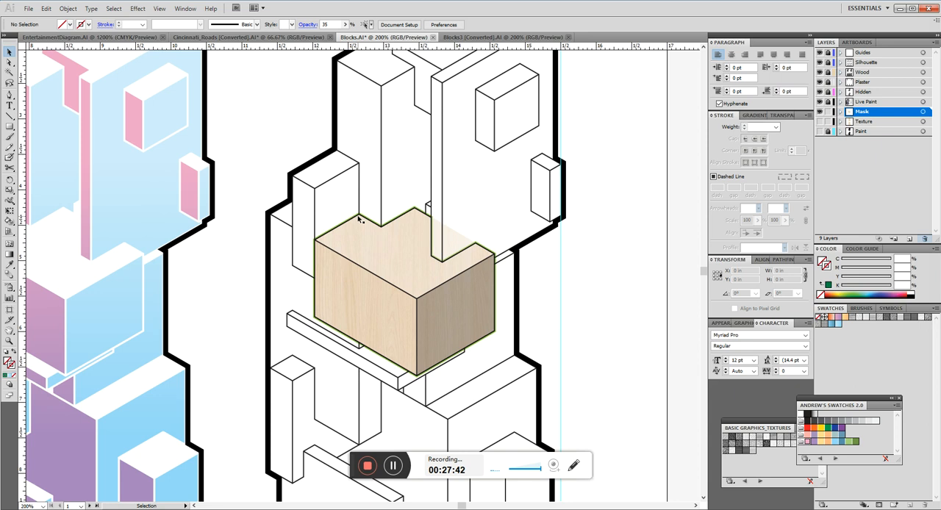
{"action": "key", "text": "ctrl+minus"}
{"action": "key", "text": "ctrl+minus"}
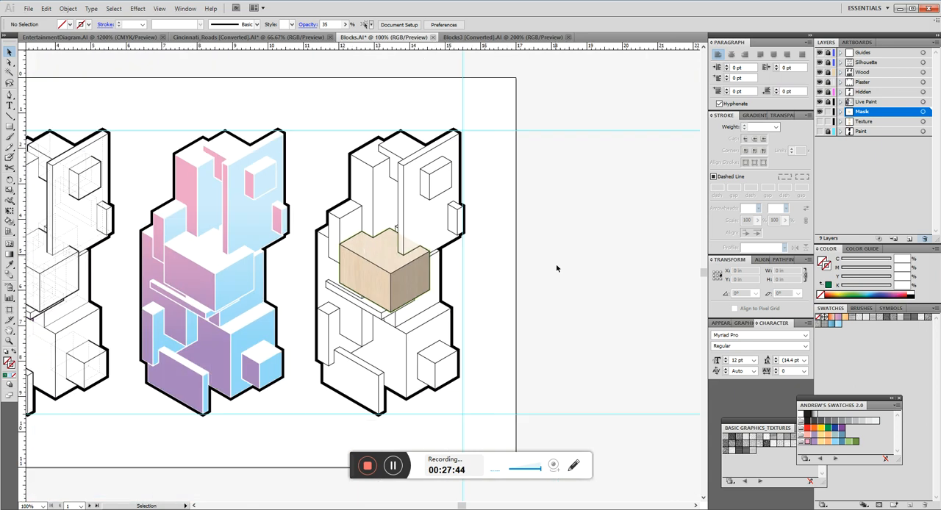
{"action": "left_click_drag", "start_coordinate": [513, 312], "coordinate": [496, 296]}
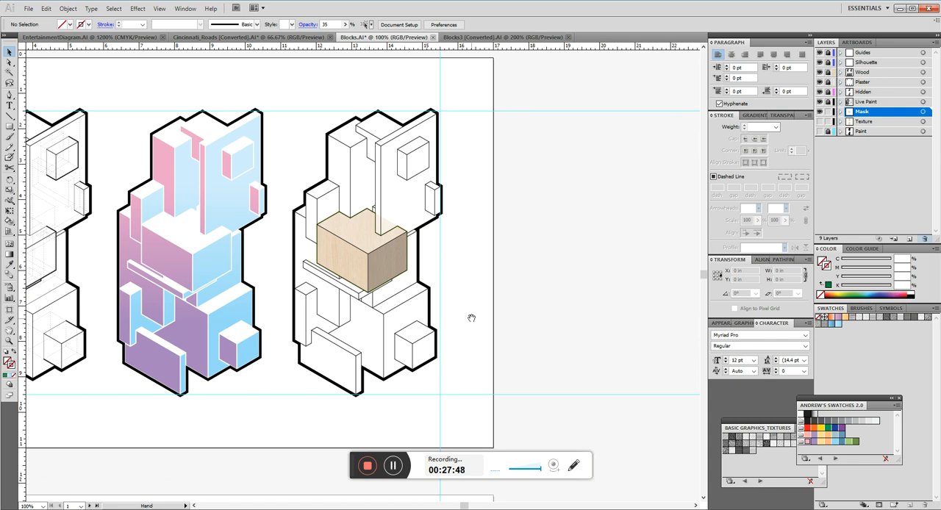
{"action": "left_click_drag", "start_coordinate": [471, 318], "coordinate": [513, 316]}
{"action": "scroll", "coordinate": [427, 232], "scroll_direction": "up", "scroll_amount": 2}
{"action": "scroll", "coordinate": [428, 232], "scroll_direction": "up", "scroll_amount": 1}
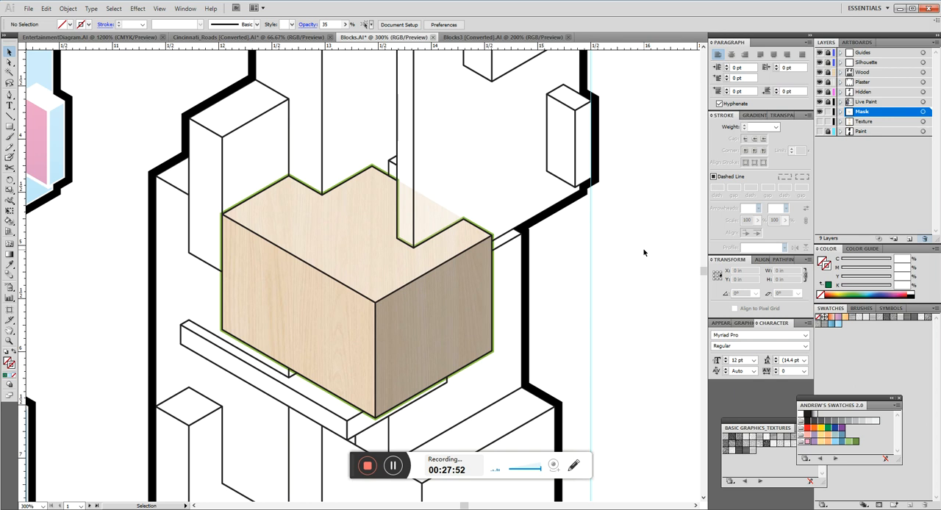
{"action": "scroll", "coordinate": [644, 253], "scroll_direction": "down", "scroll_amount": 1}
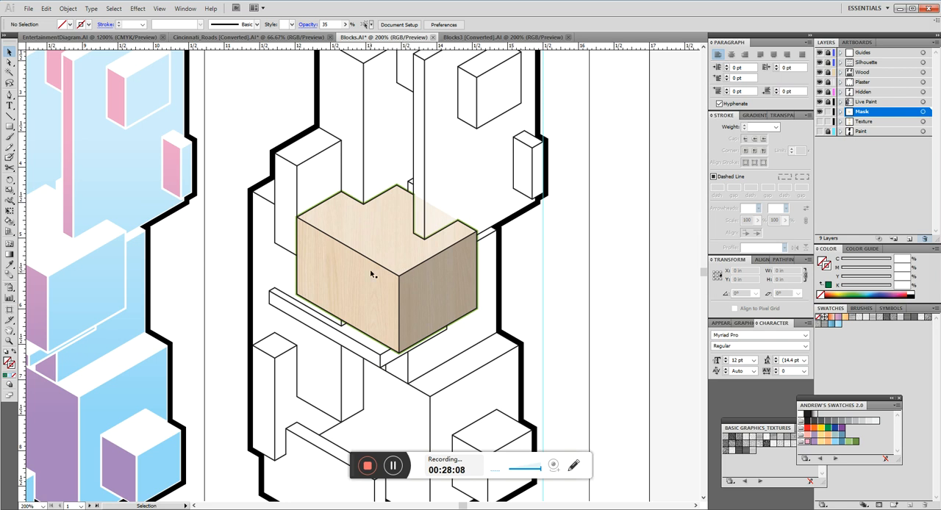
{"action": "left_click", "coordinate": [395, 272]}
{"action": "left_click", "coordinate": [590, 237]}
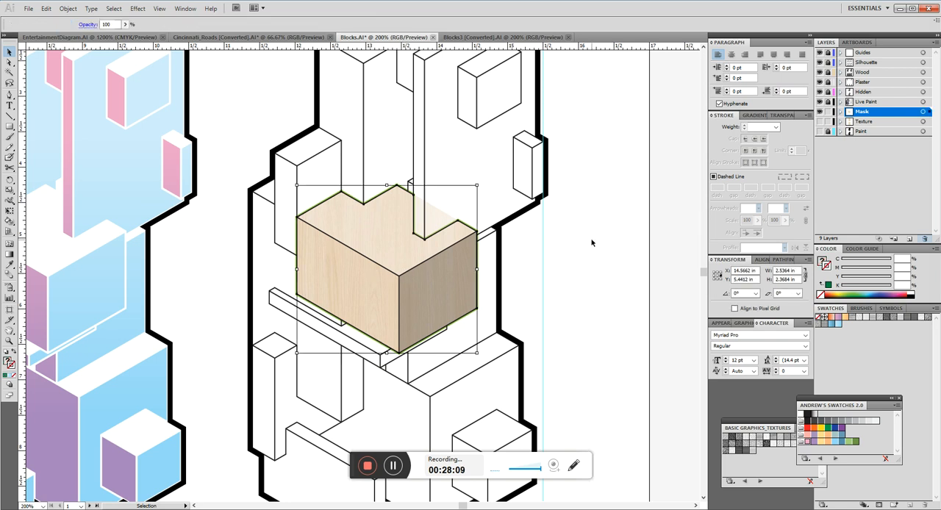
Place the WilsonArt JPG from the 1002_Comm Skills folder on the Mask layer.
{"action": "left_click", "coordinate": [24, 10]}
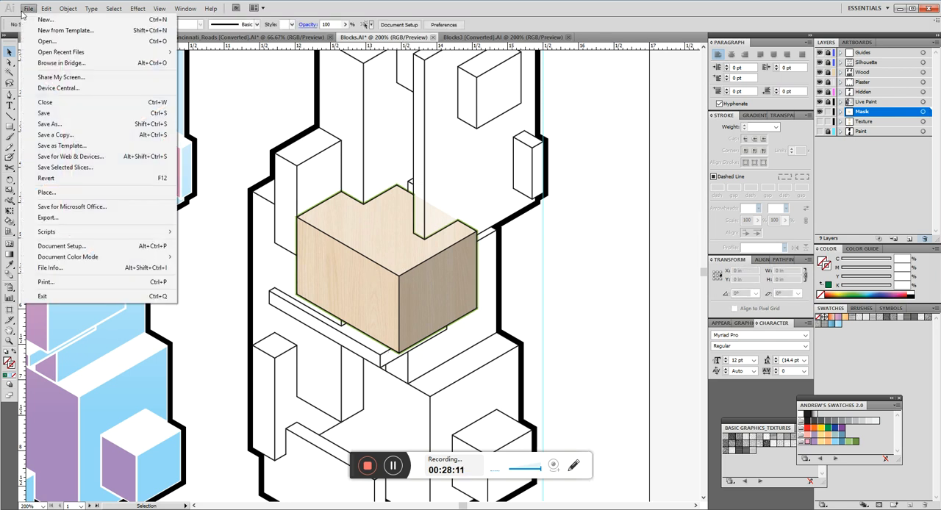
{"action": "left_click", "coordinate": [77, 194]}
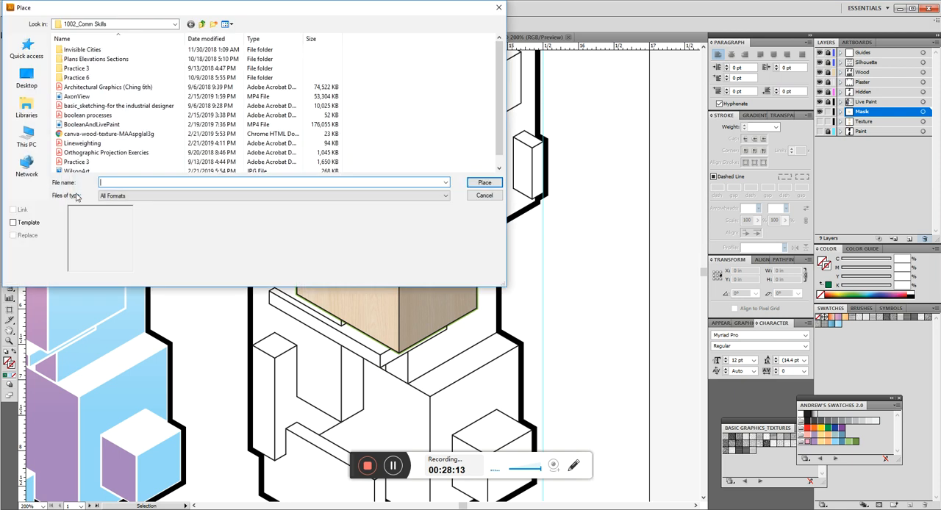
{"action": "left_click", "coordinate": [83, 99]}
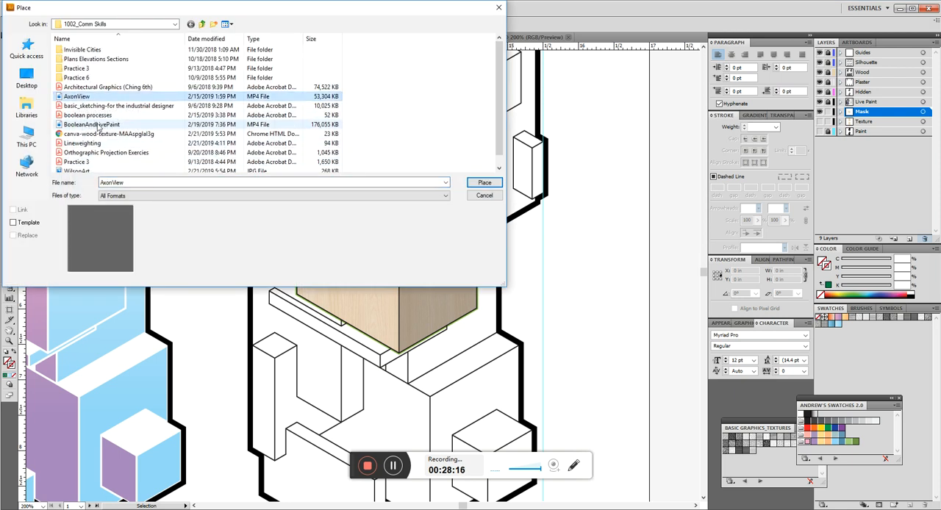
{"action": "left_click", "coordinate": [98, 126]}
{"action": "scroll", "coordinate": [88, 140], "scroll_direction": "down", "scroll_amount": 1}
{"action": "left_click", "coordinate": [77, 162]}
{"action": "left_click", "coordinate": [485, 182]}
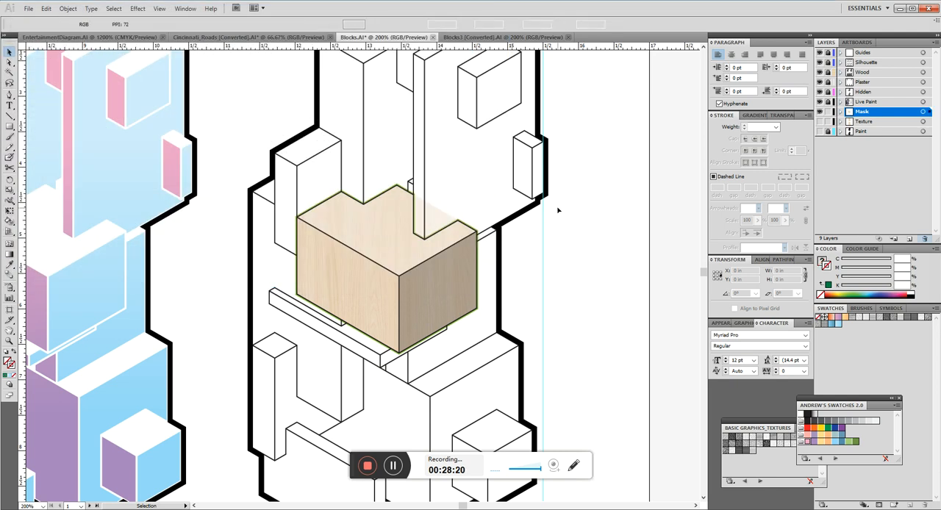
View the full extent of the newly placed wood image, delete it, and return to the three axonometric drawings.
{"action": "key", "text": "ctrl+0"}
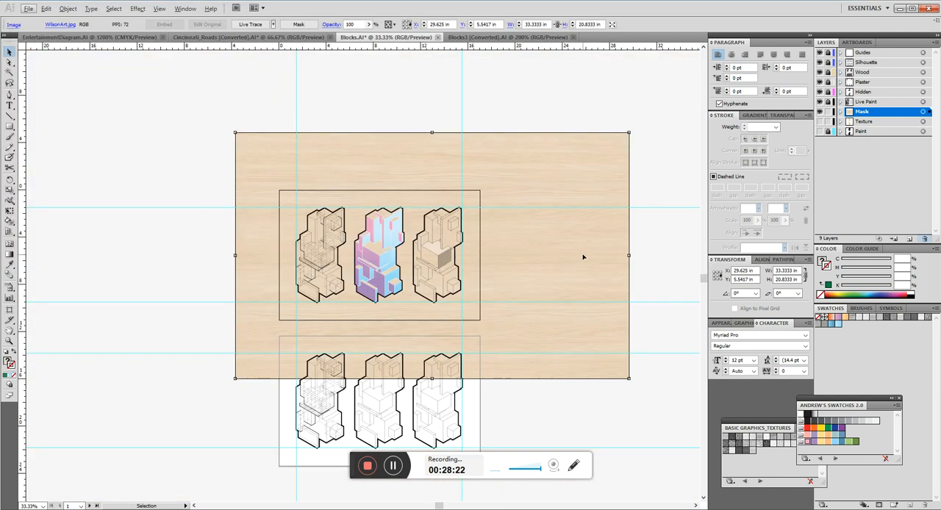
{"action": "left_click_drag", "start_coordinate": [661, 233], "coordinate": [609, 245]}
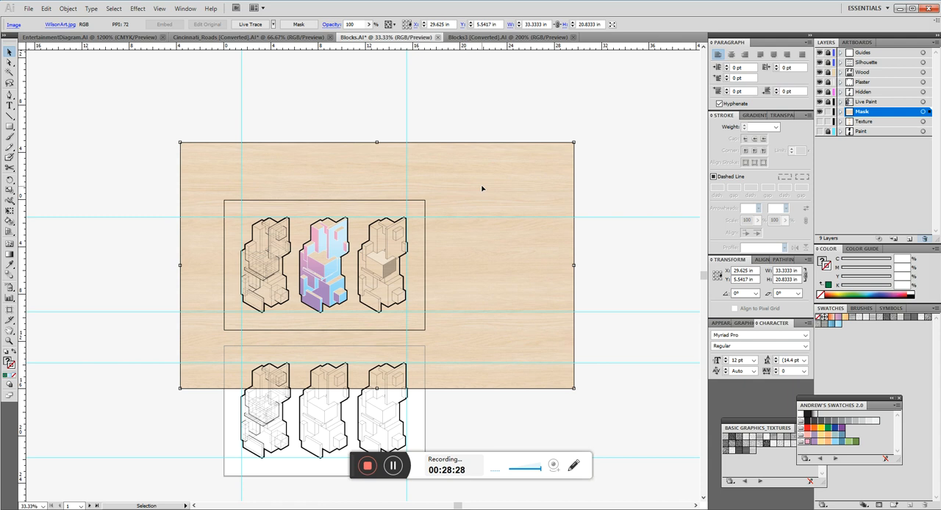
{"action": "key", "text": "Delete"}
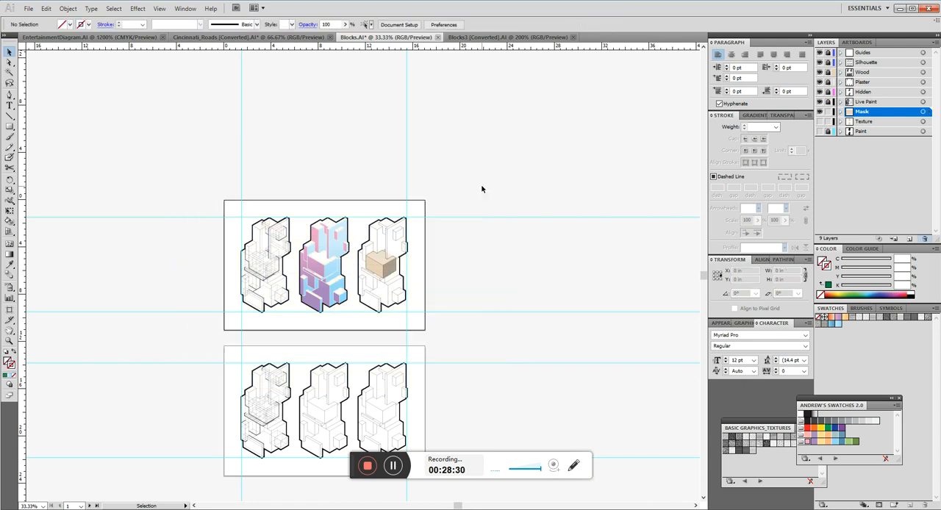
{"action": "scroll", "coordinate": [360, 271], "scroll_direction": "up", "scroll_amount": 3}
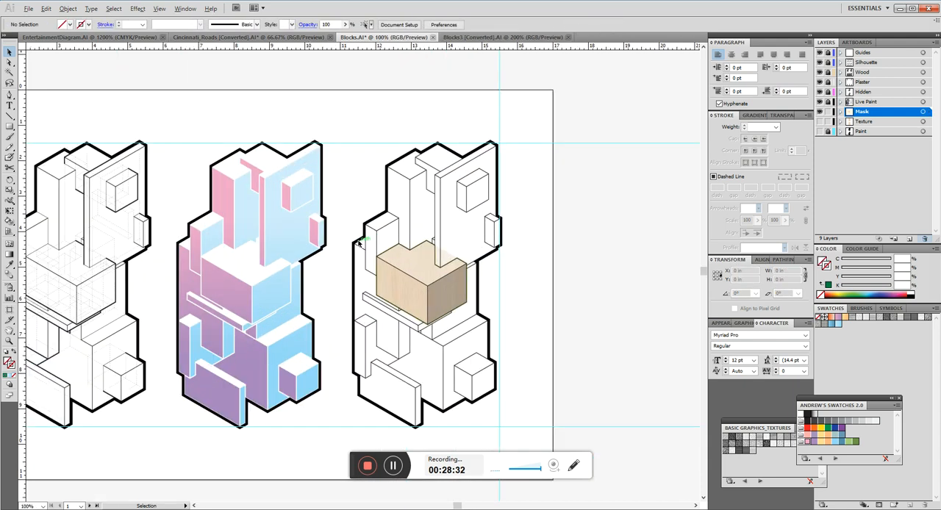
{"action": "left_click_drag", "start_coordinate": [200, 263], "coordinate": [306, 245]}
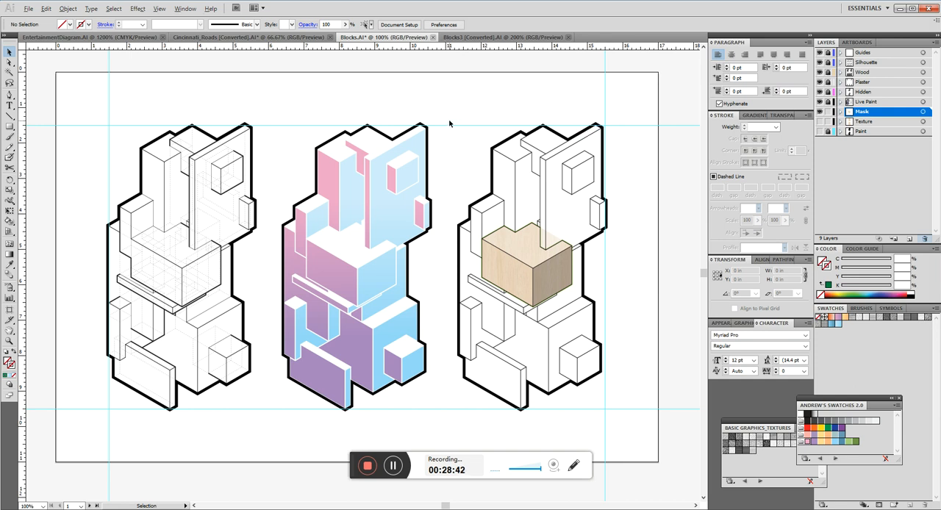
Review the three finished axonometric drawings side by side on the first artboard, comparing their line, gradient and wood-texture treatments.
{"action": "scroll", "coordinate": [449, 120], "scroll_direction": "down", "scroll_amount": 1, "text": "alt"}
{"action": "scroll", "coordinate": [460, 125], "scroll_direction": "up", "scroll_amount": 1}
{"action": "scroll", "coordinate": [470, 132], "scroll_direction": "up", "scroll_amount": 1}
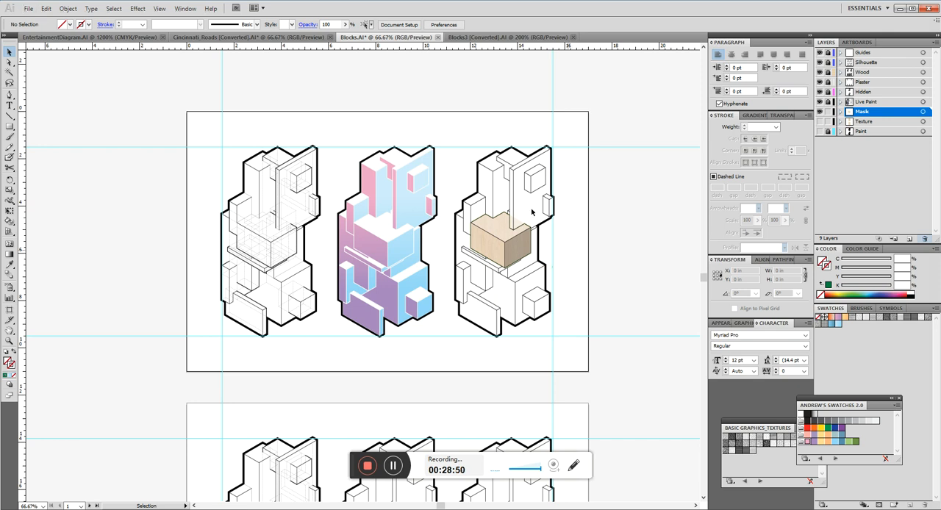
{"action": "scroll", "coordinate": [476, 182], "scroll_direction": "up", "scroll_amount": 2}
{"action": "scroll", "coordinate": [439, 189], "scroll_direction": "down", "scroll_amount": 1}
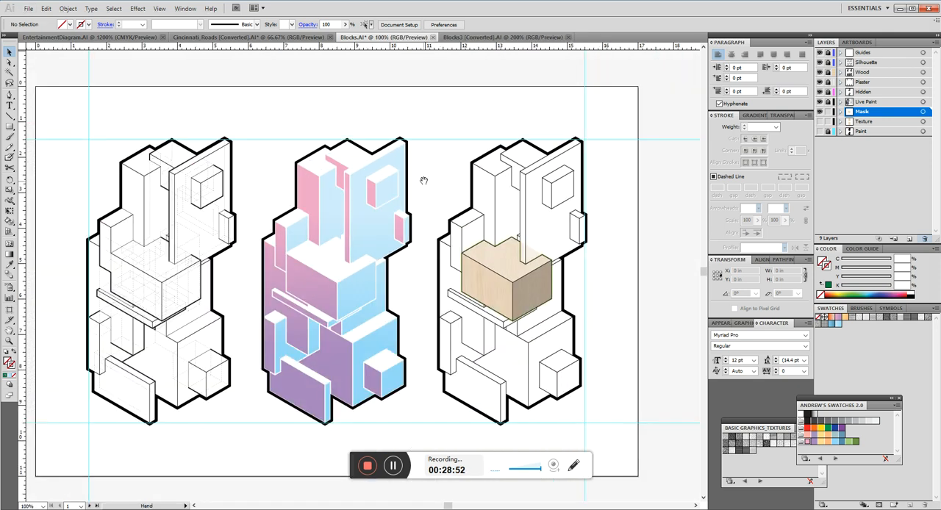
{"action": "left_click_drag", "start_coordinate": [424, 180], "coordinate": [460, 161]}
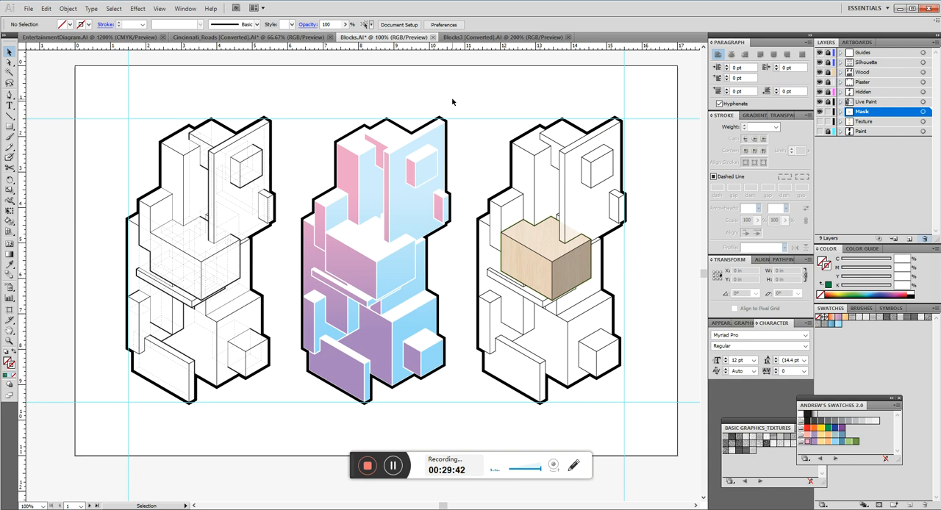
{"action": "scroll", "coordinate": [411, 176], "scroll_direction": "down", "scroll_amount": 2}
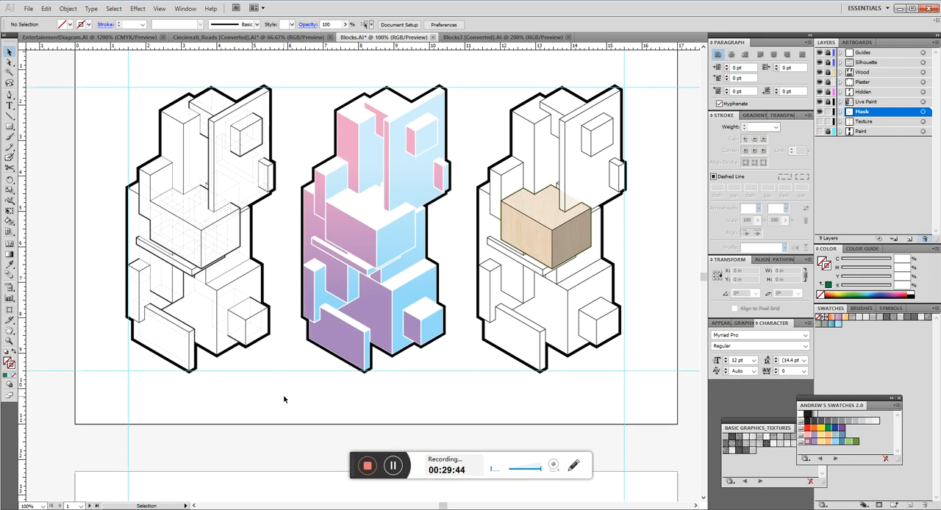
{"action": "scroll", "coordinate": [290, 359], "scroll_direction": "up", "scroll_amount": 3}
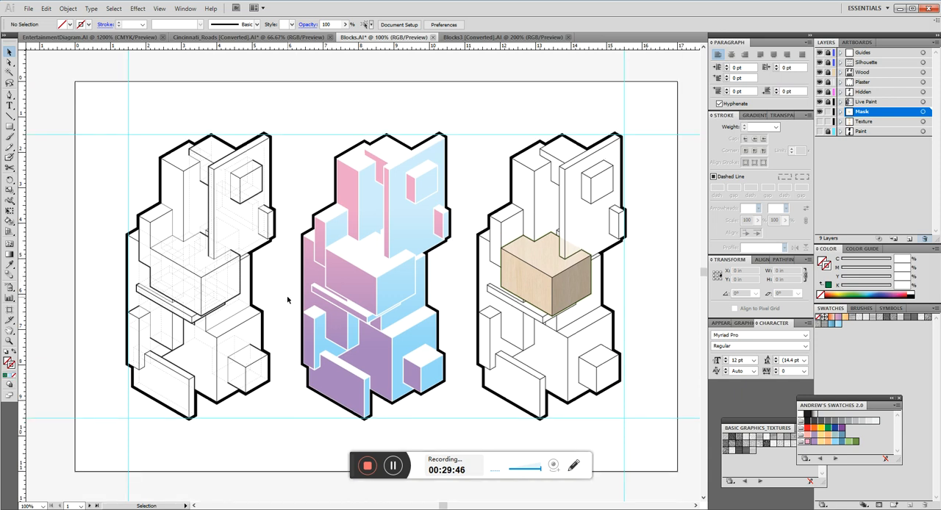
{"action": "scroll", "coordinate": [287, 295], "scroll_direction": "down", "scroll_amount": 1}
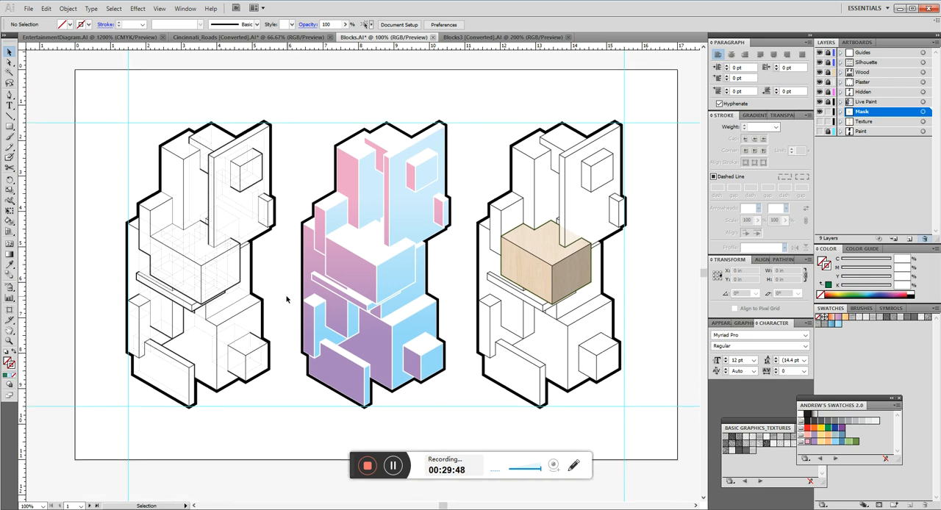